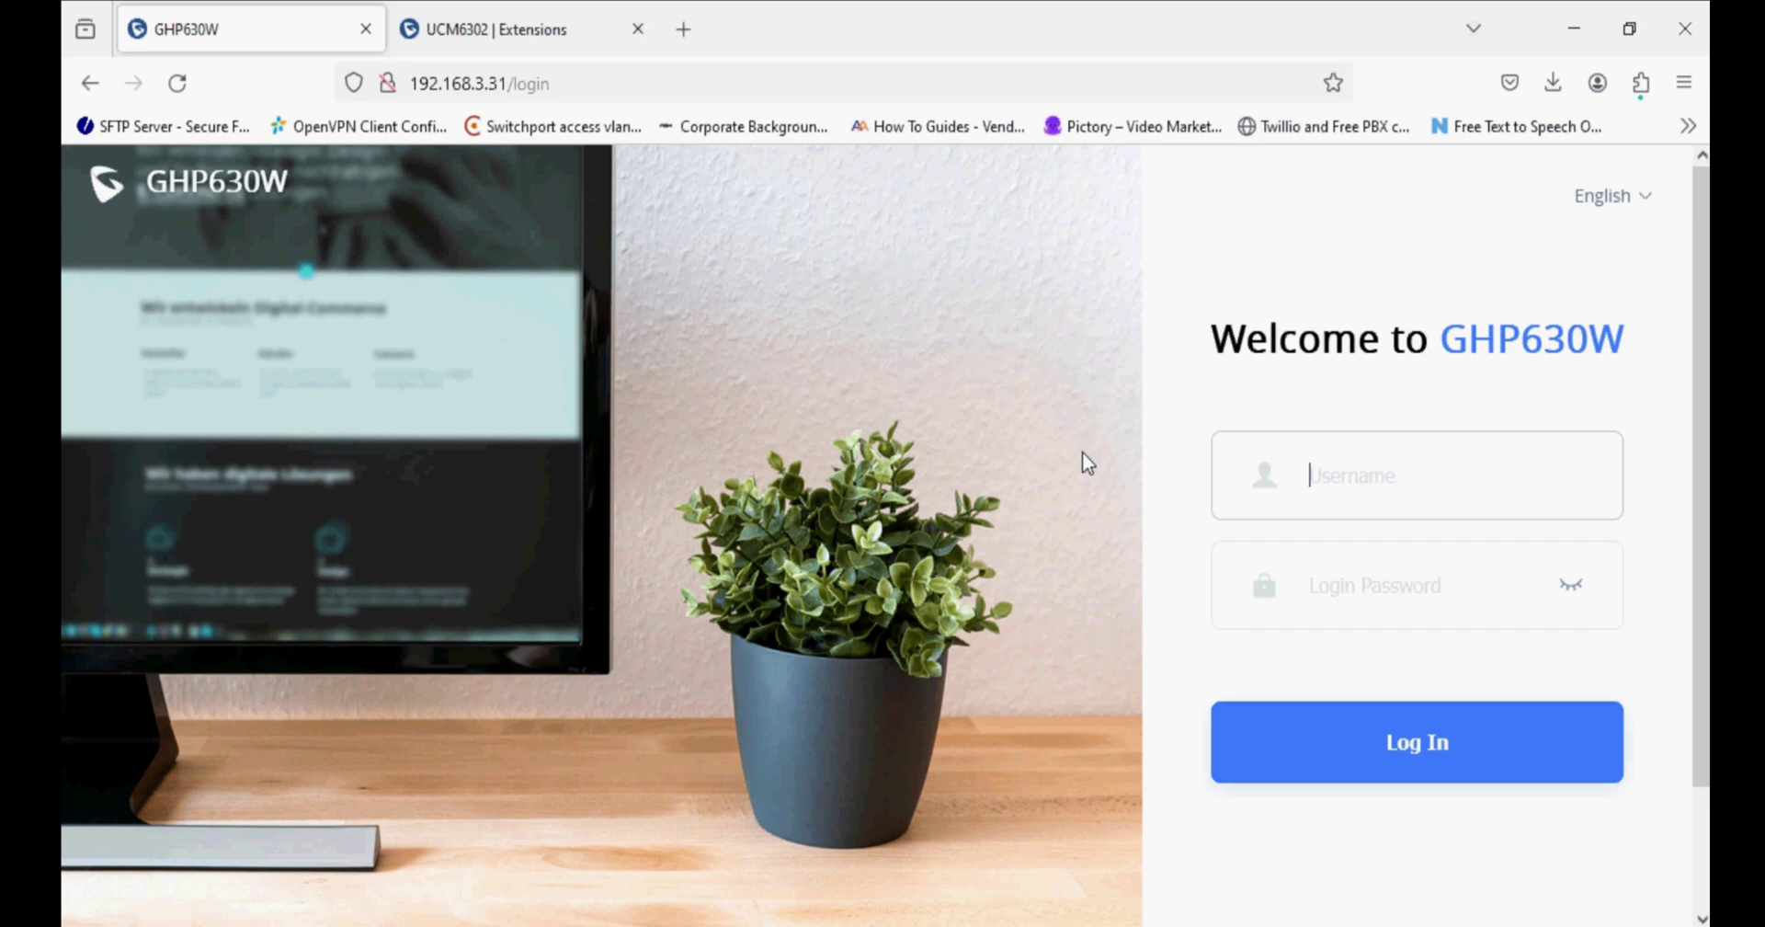
Log in to the GHP630W web interface as admin with the admin password.
{"action": "type", "text": "admin"}
{"action": "left_click", "coordinate": [1361, 585]}
{"action": "type", "text": "********"}
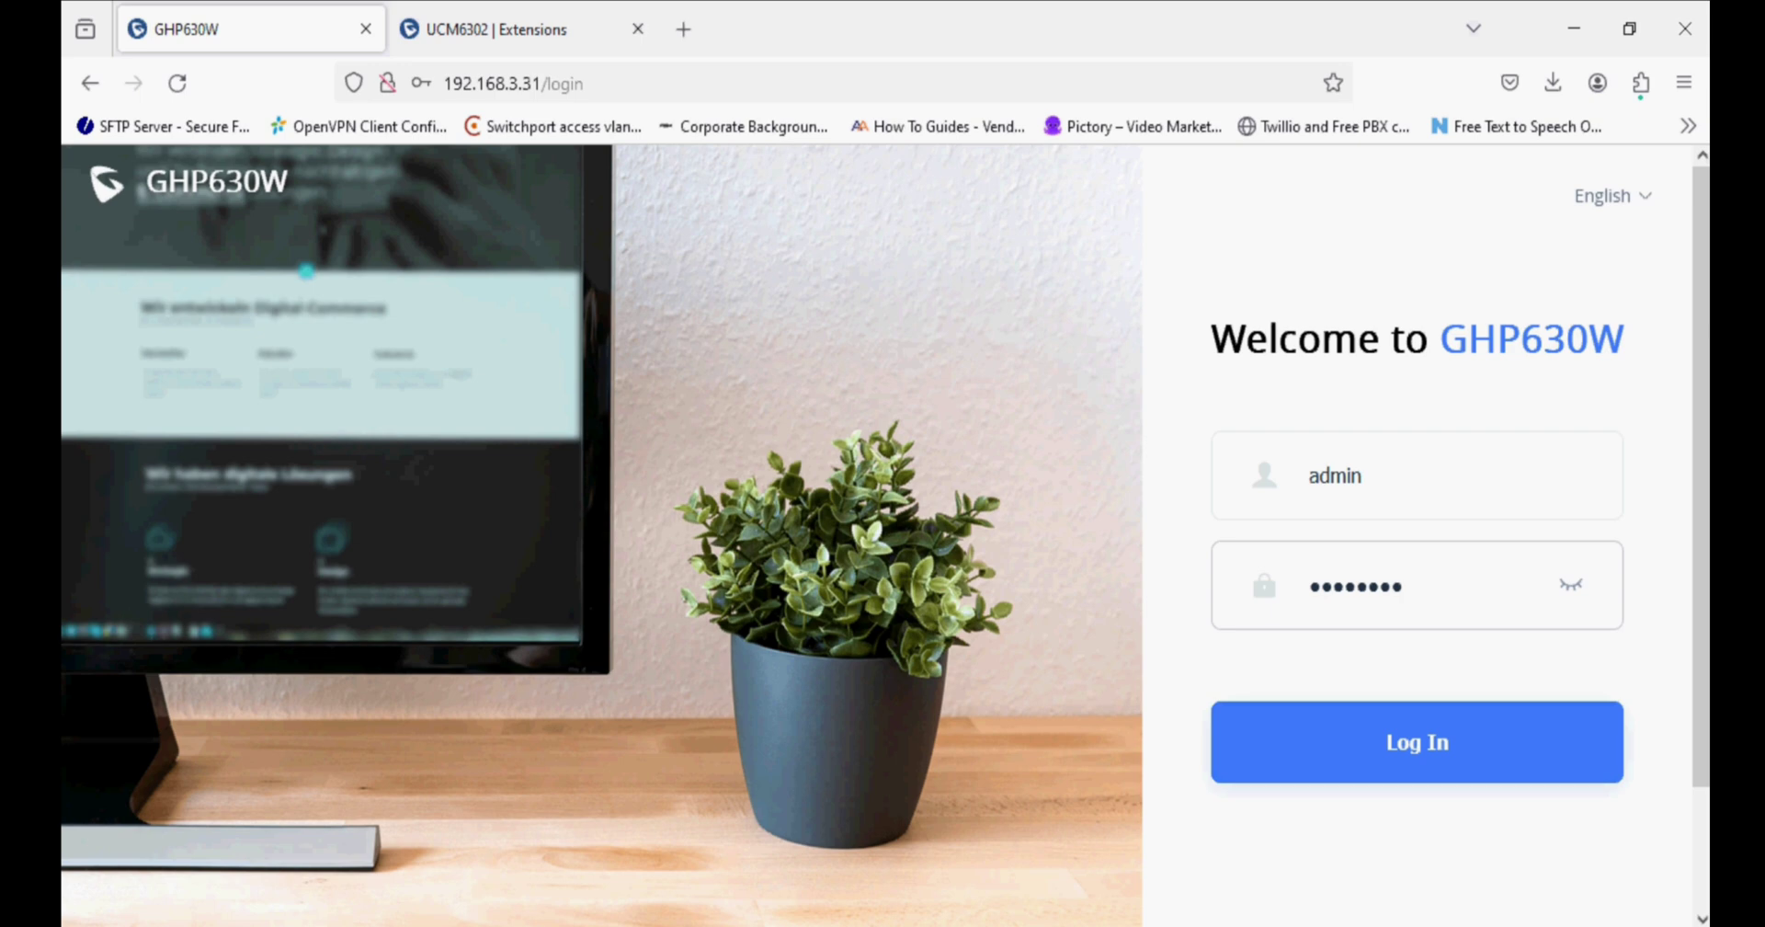
{"action": "key", "text": "Return"}
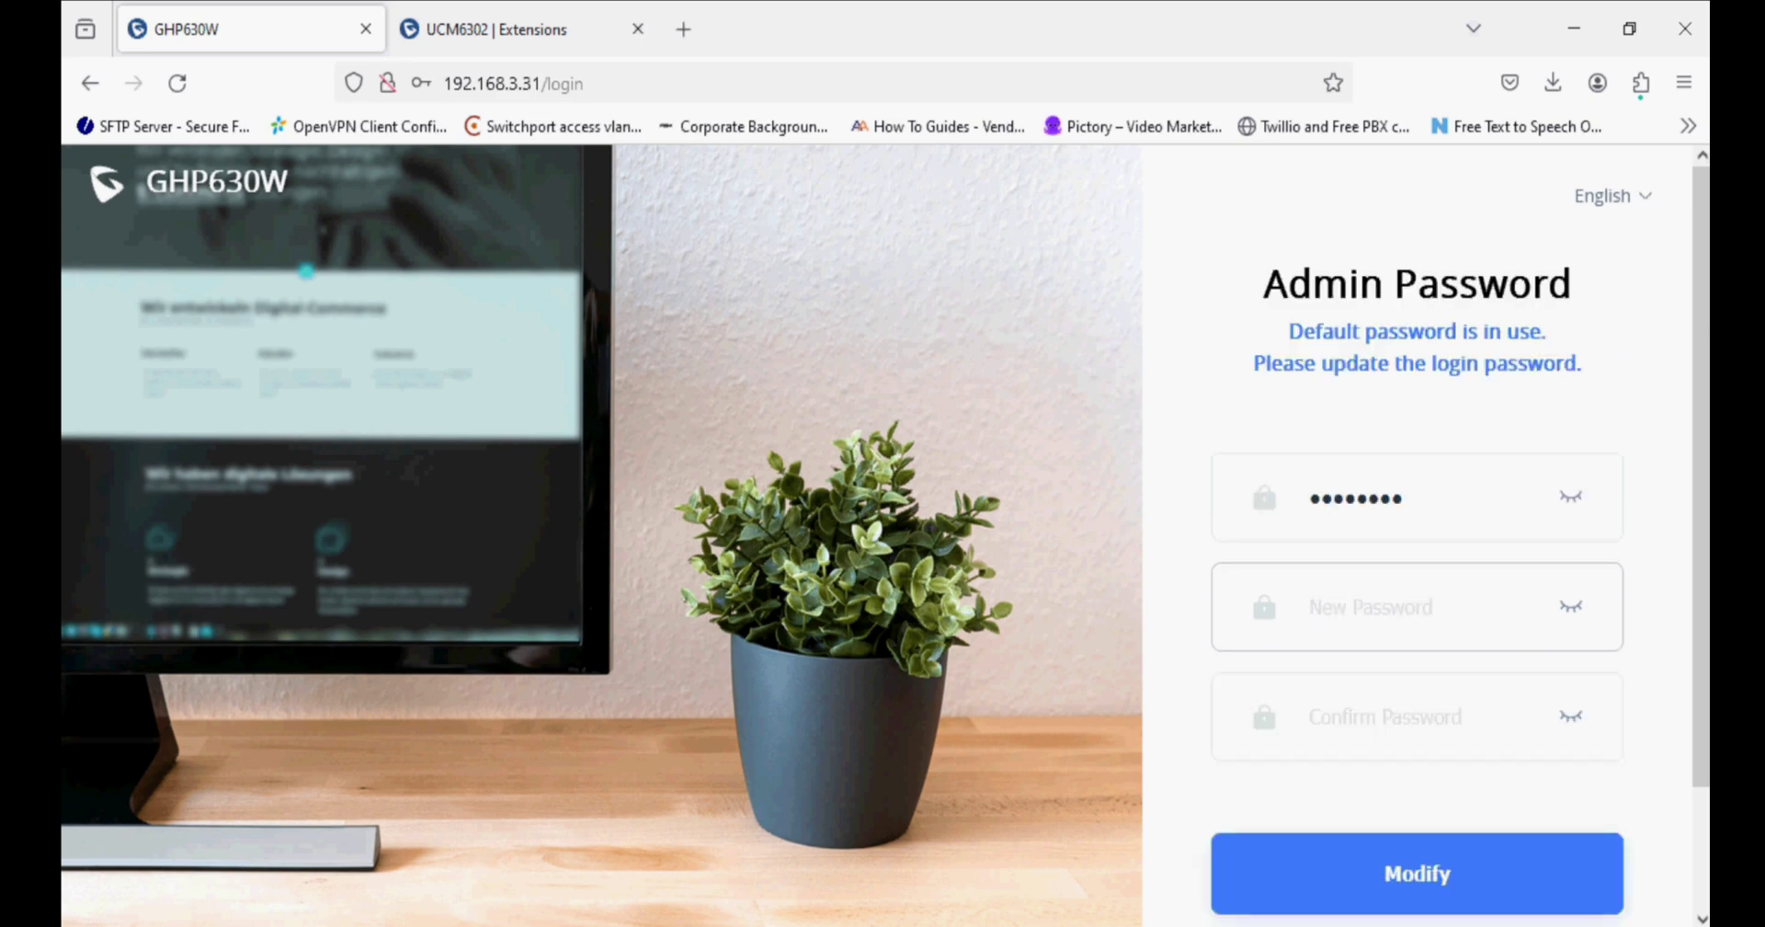
Enter the new admin password in both fields of the Admin Password form.
{"action": "type", "text": "*"}
{"action": "left_click", "coordinate": [1416, 717]}
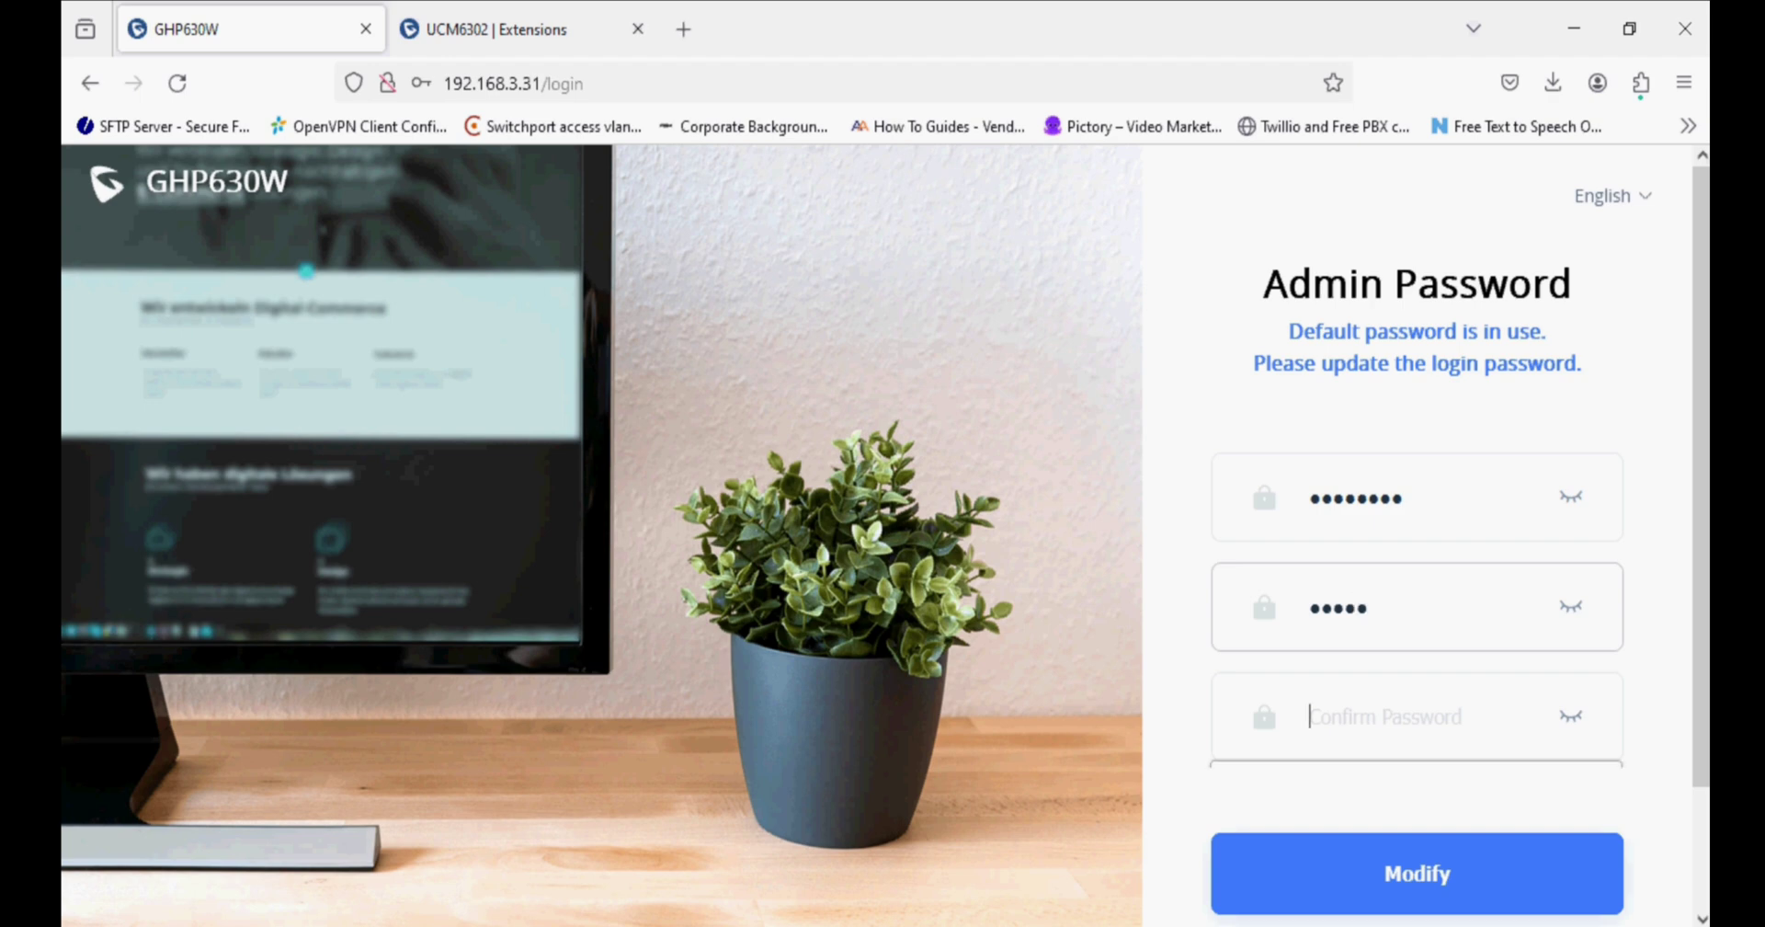
{"action": "type", "text": "*"}
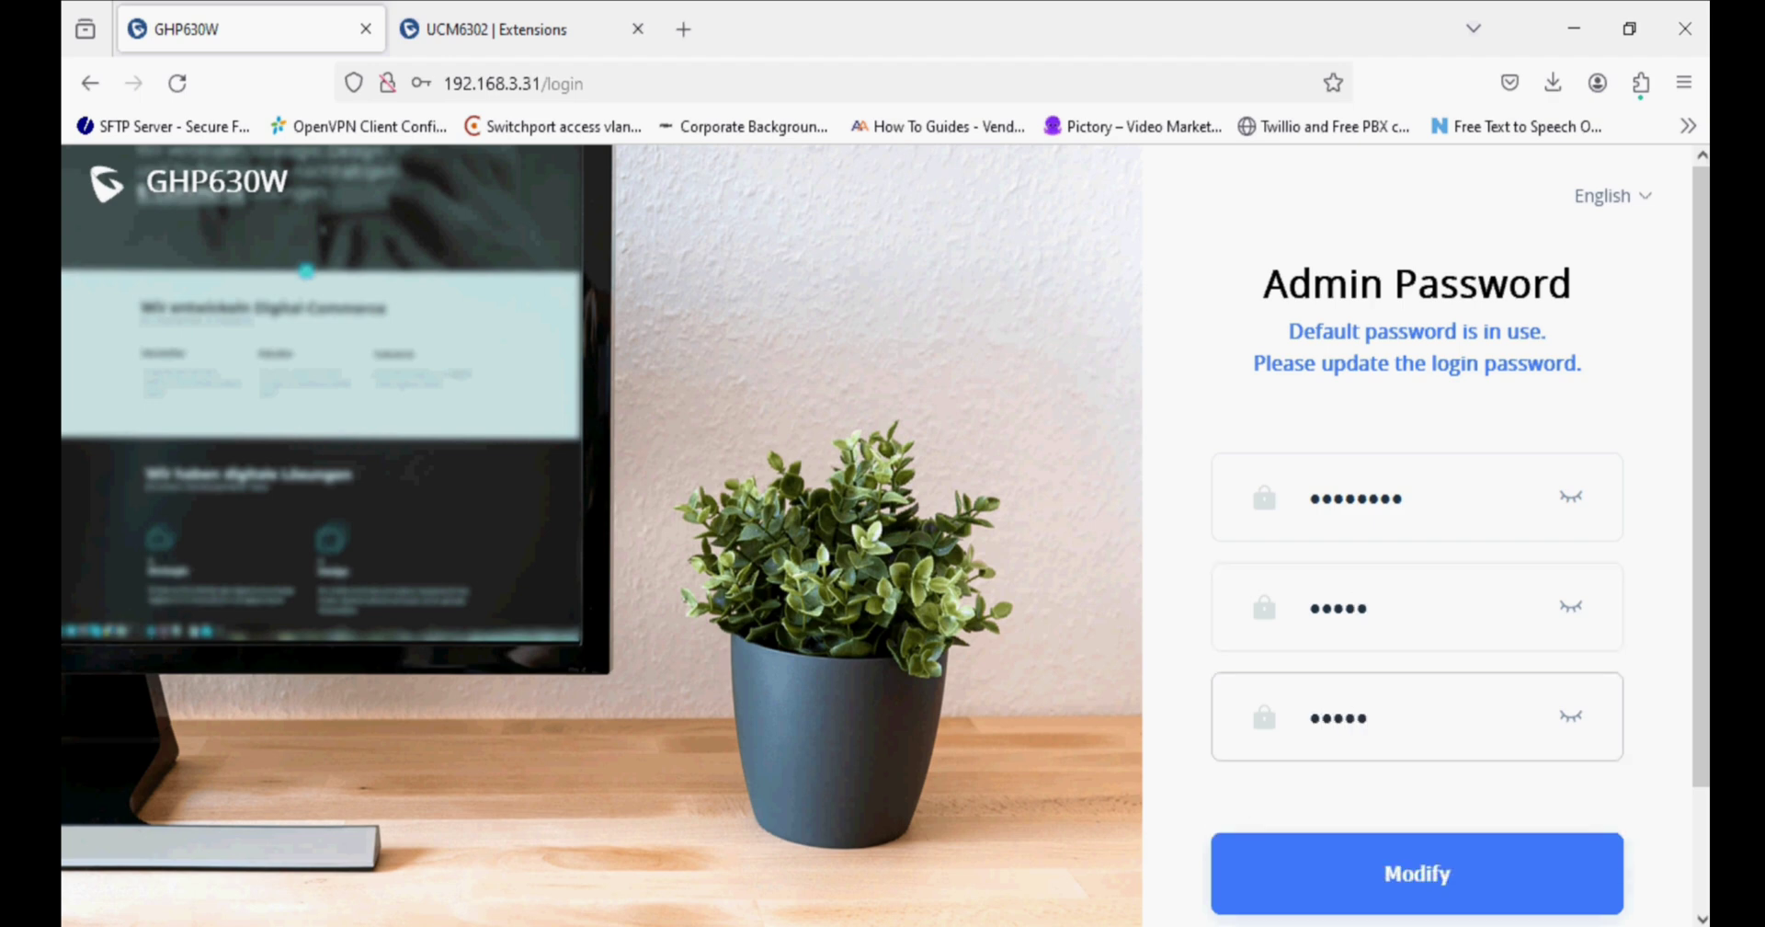
{"action": "key", "text": "Tab"}
Submit the new admin password, decline the browser's save prompt, and view Network Status.
{"action": "key", "text": "Return"}
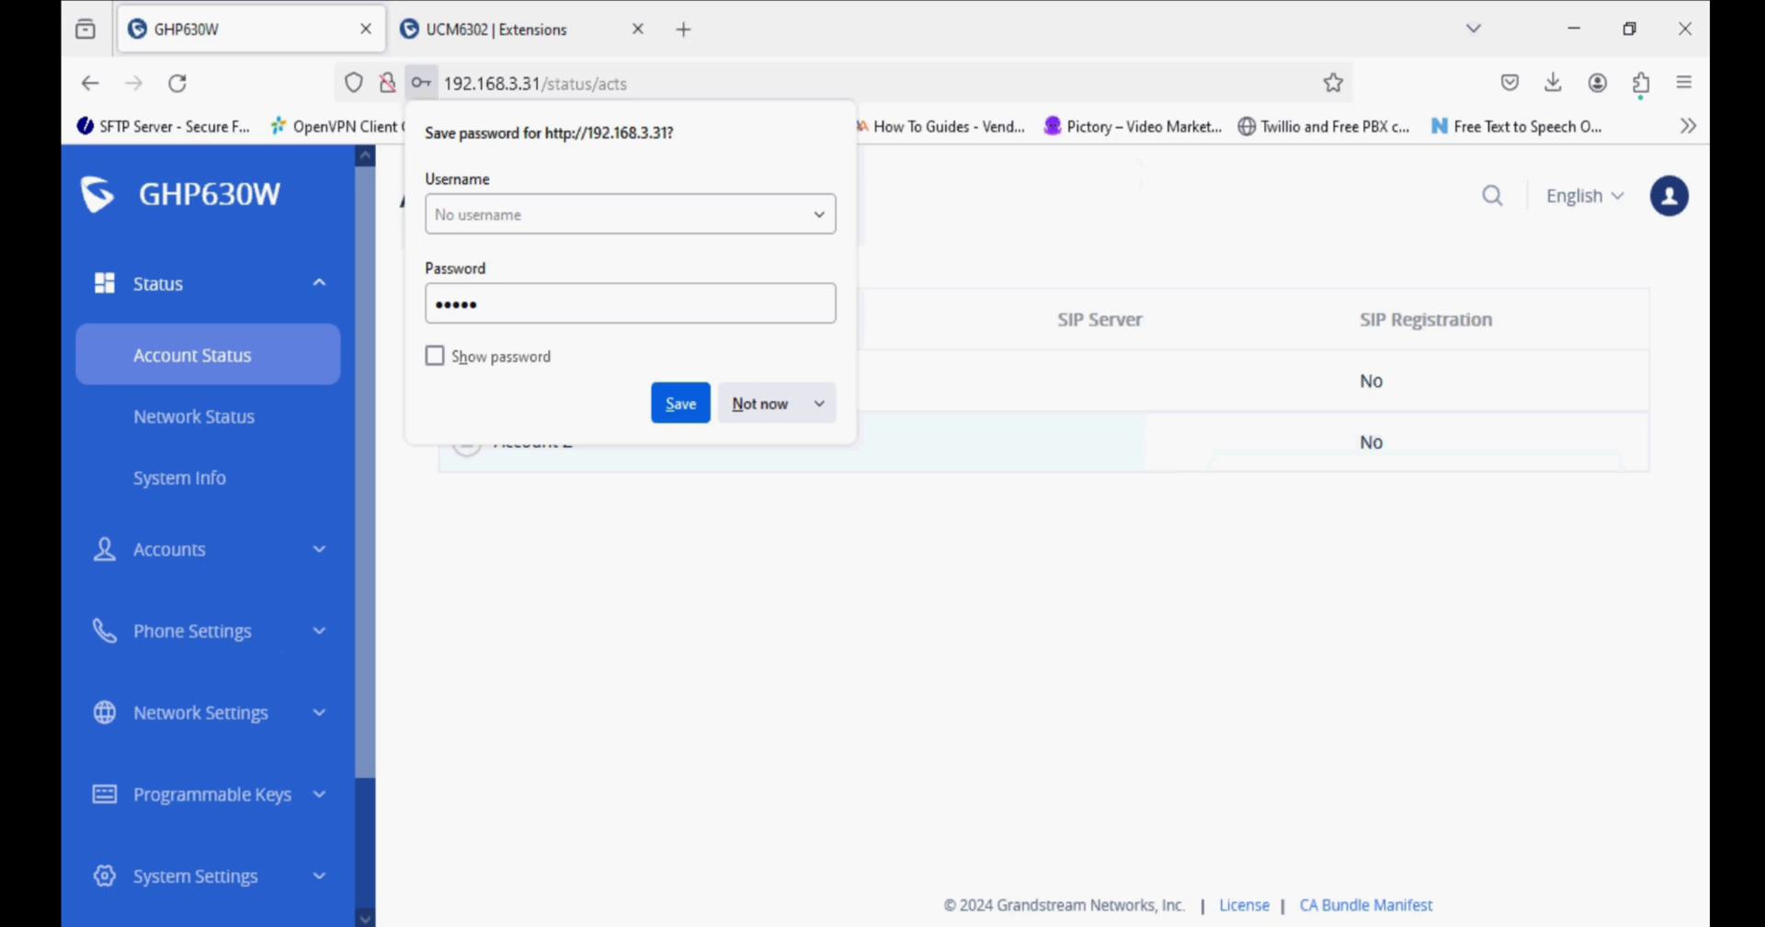
{"action": "left_click", "coordinate": [752, 412]}
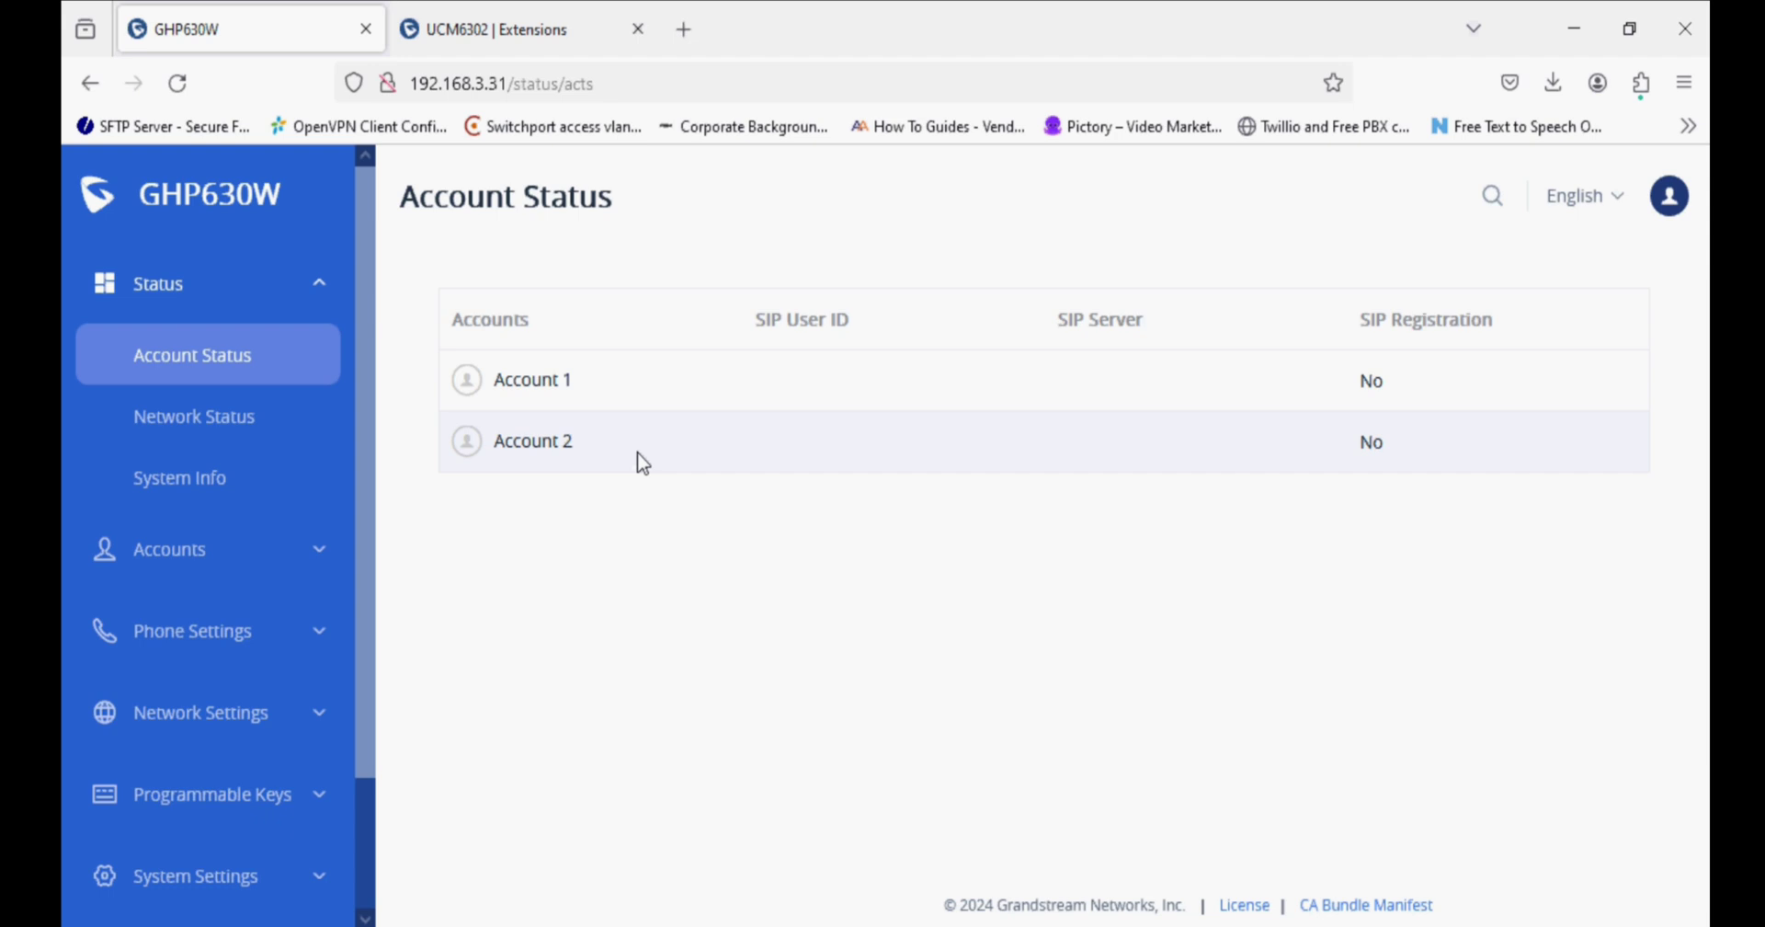
{"action": "left_click", "coordinate": [287, 446]}
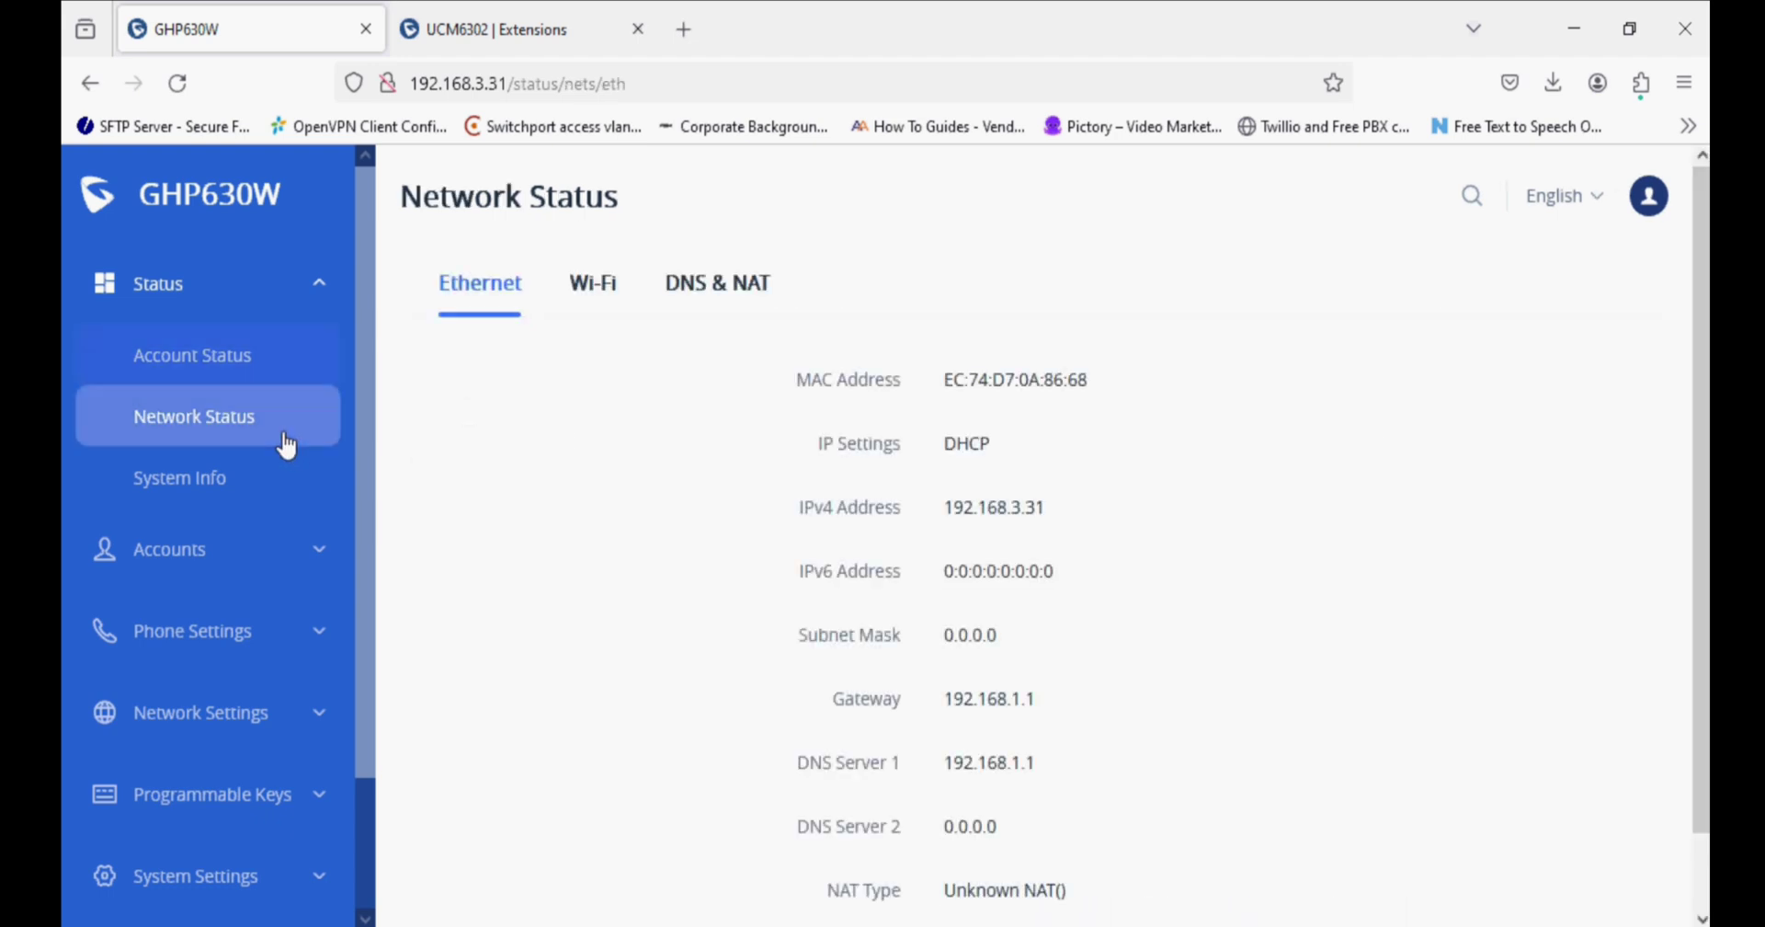
Review System Info, including Prog firmware 1.0.1.23 and the service status details.
{"action": "left_click", "coordinate": [226, 476]}
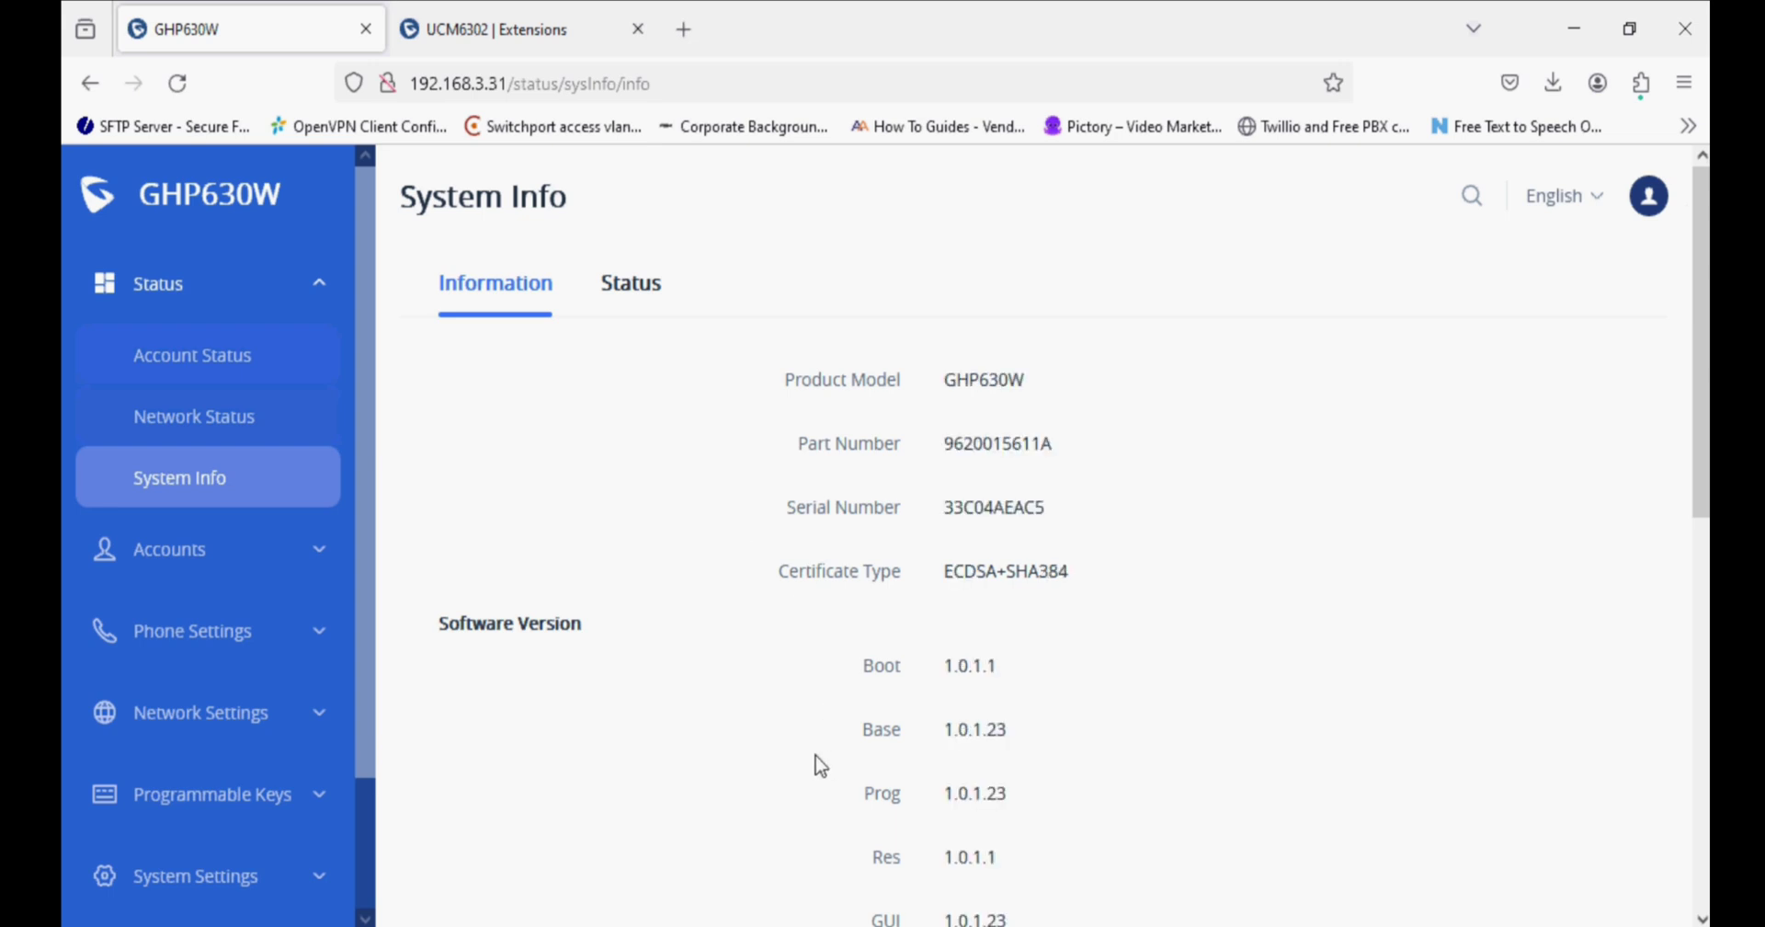
{"action": "left_click_drag", "start_coordinate": [999, 796], "coordinate": [941, 798]}
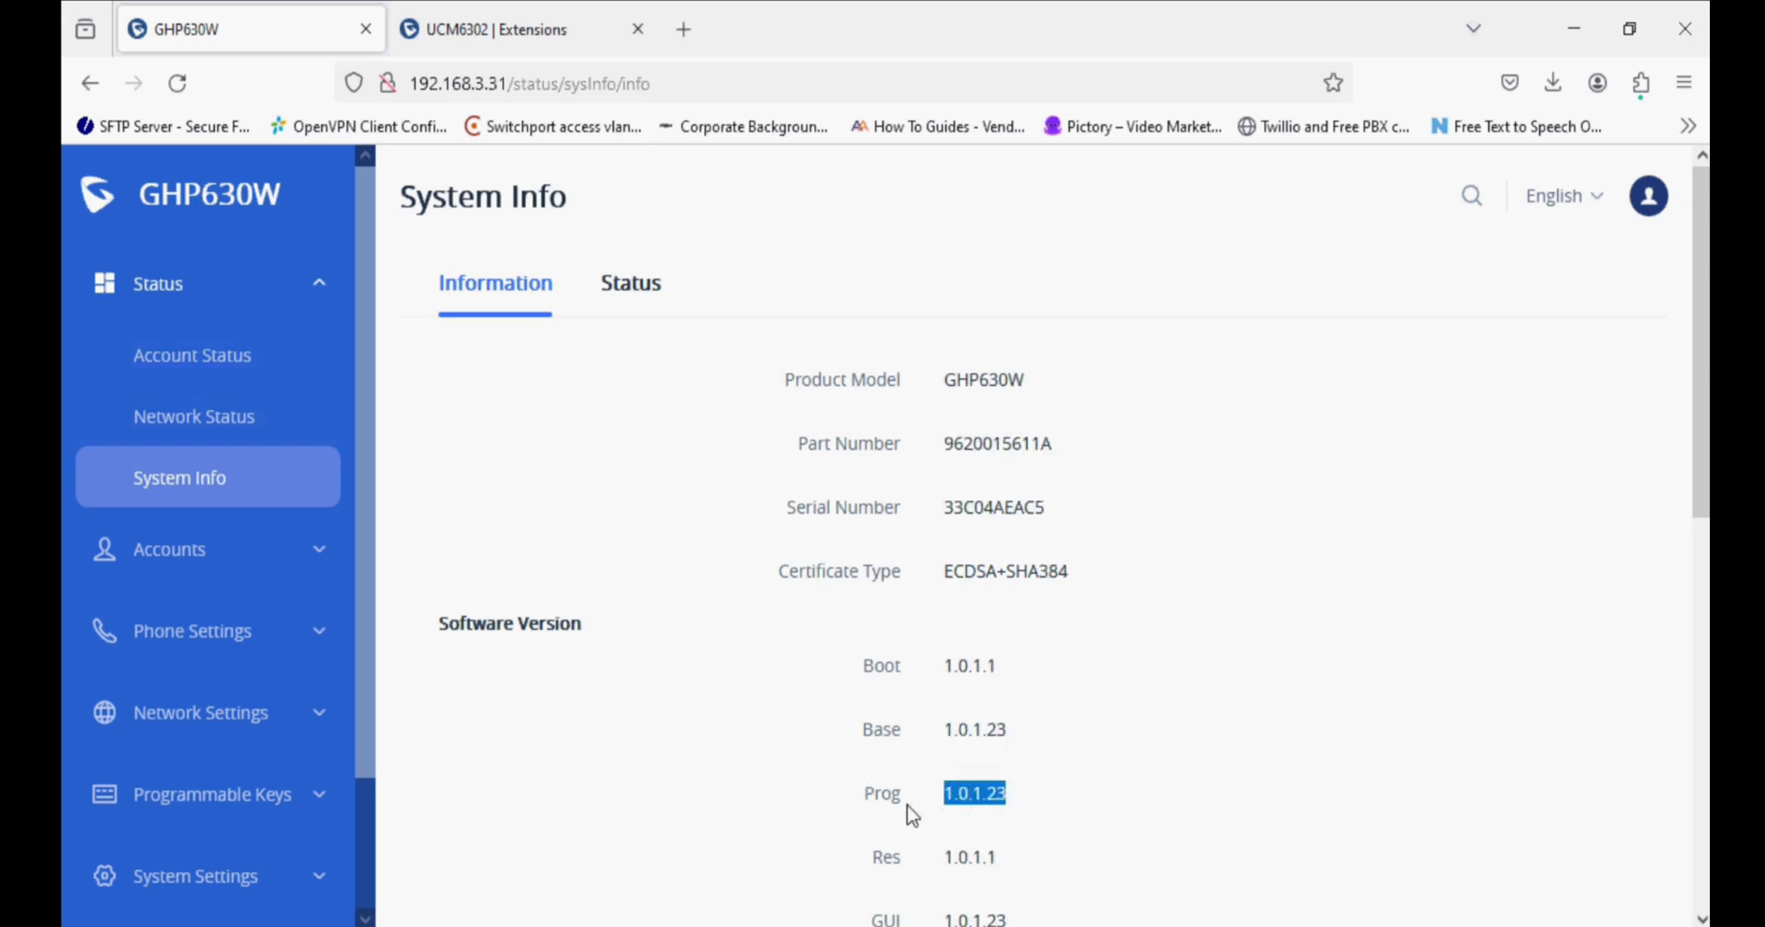
{"action": "left_click", "coordinate": [703, 770]}
{"action": "left_click", "coordinate": [642, 308]}
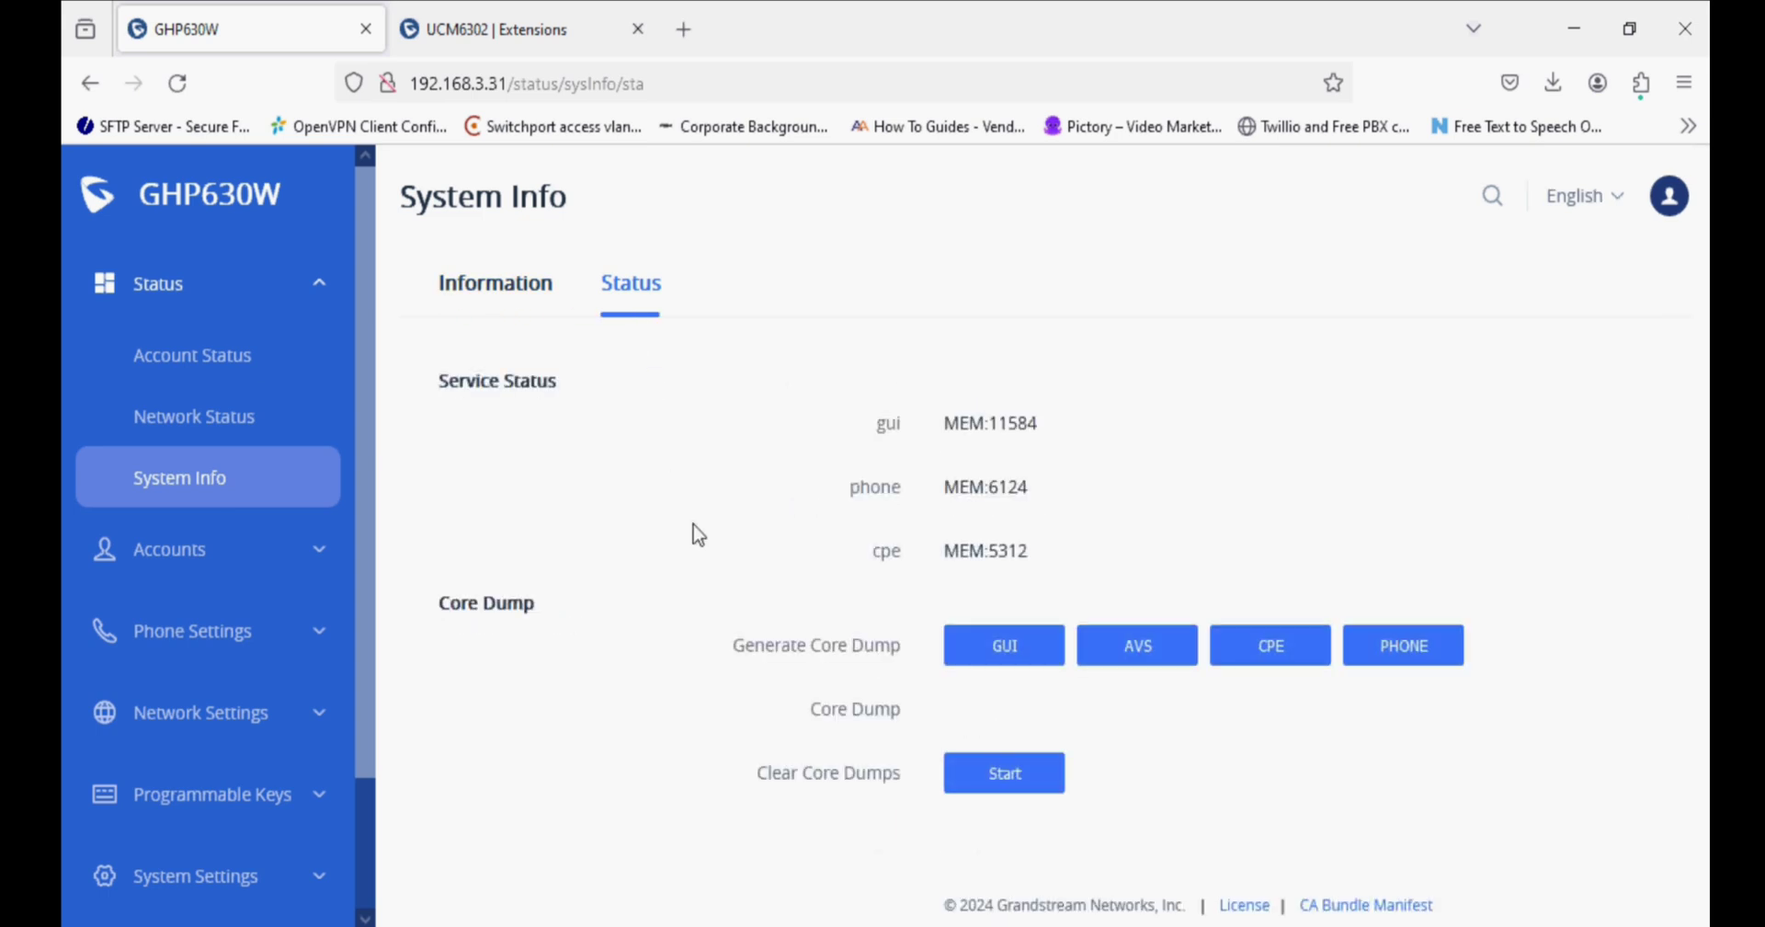
{"action": "left_click", "coordinate": [543, 299]}
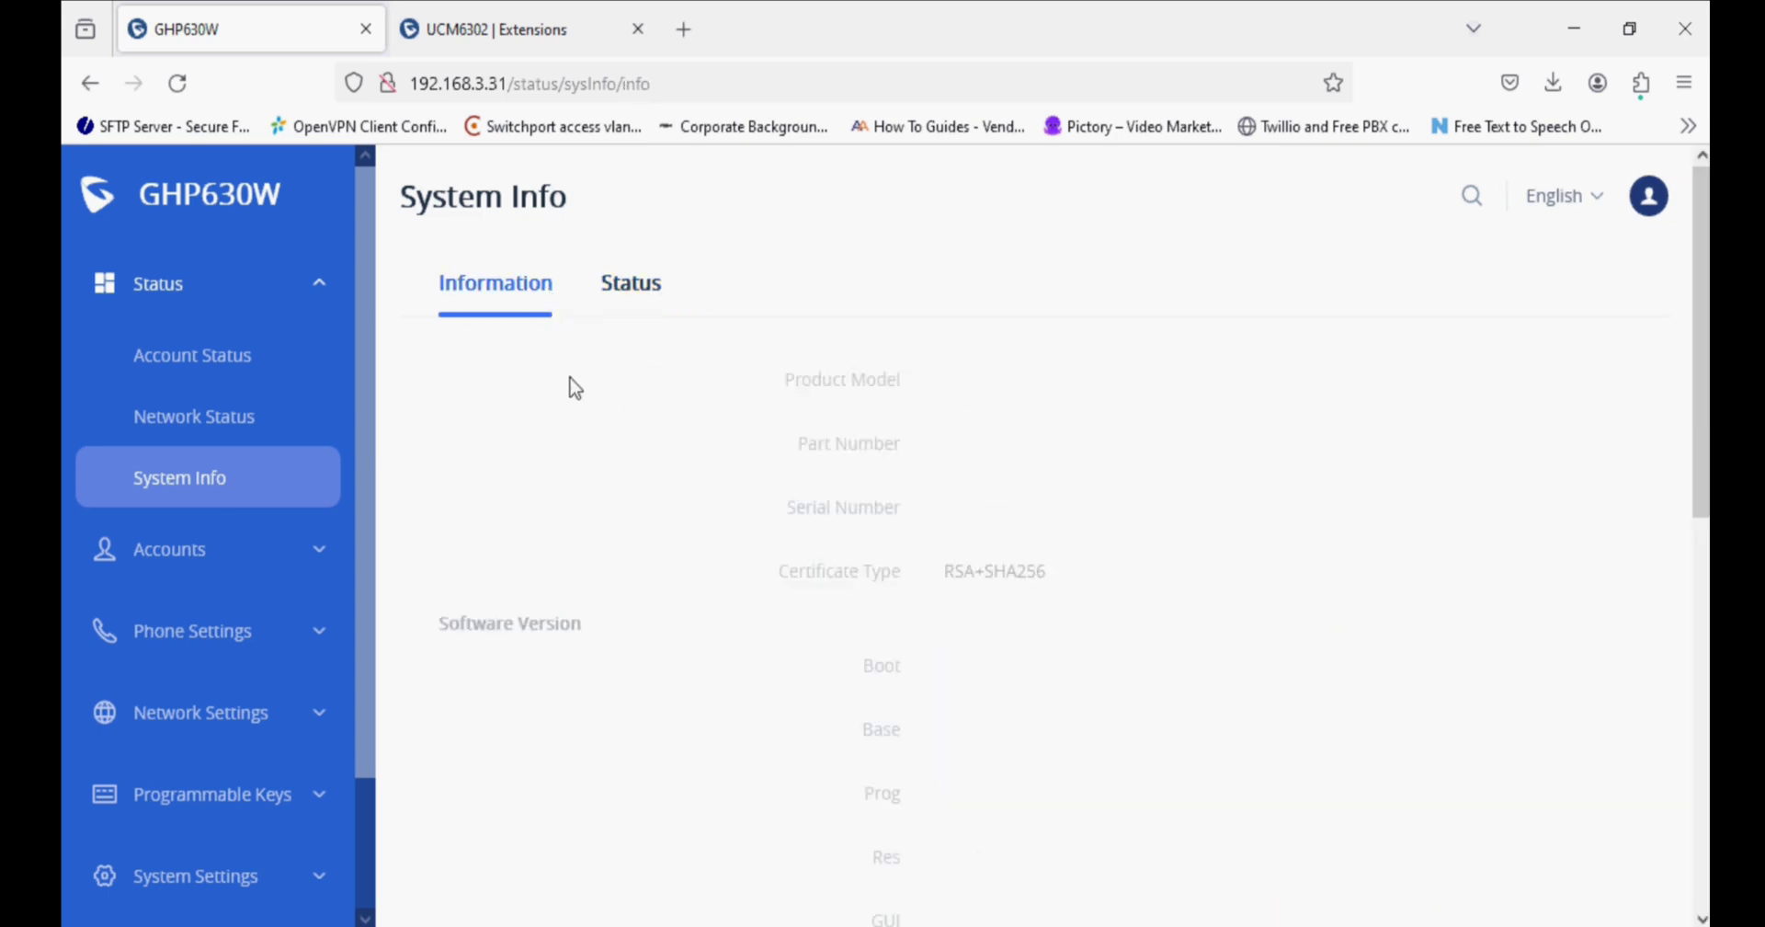
{"action": "scroll", "coordinate": [643, 501], "scroll_direction": "down", "scroll_amount": 8}
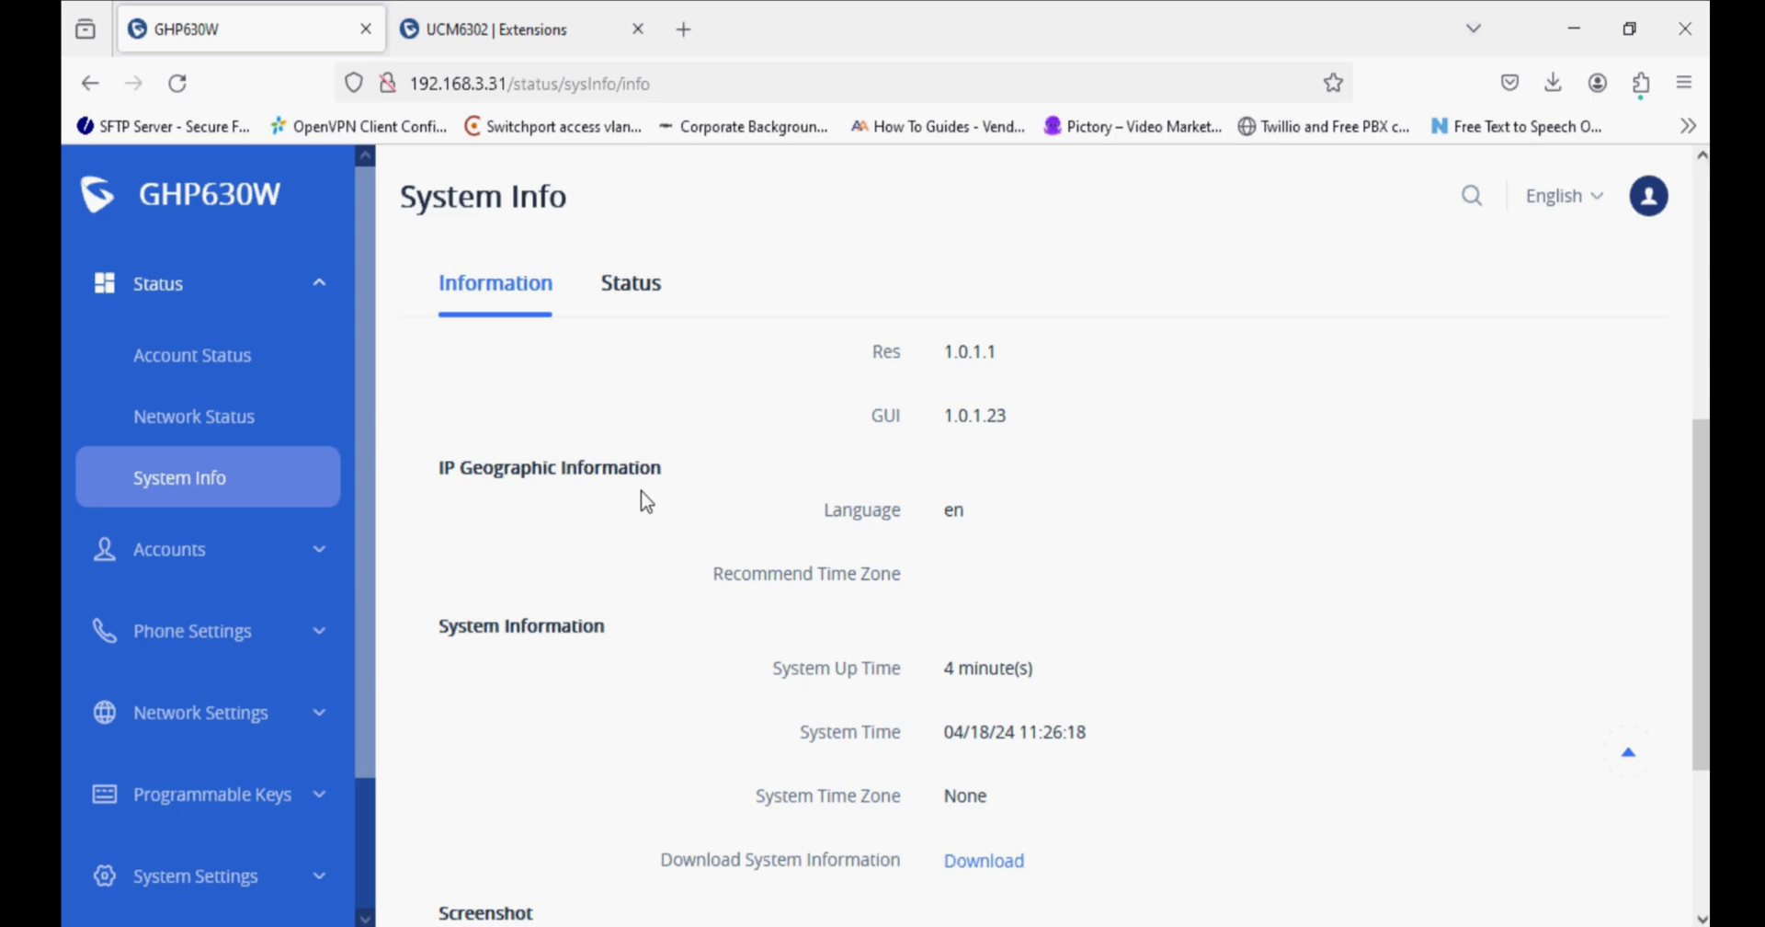
{"action": "scroll", "coordinate": [646, 501], "scroll_direction": "down", "scroll_amount": 2}
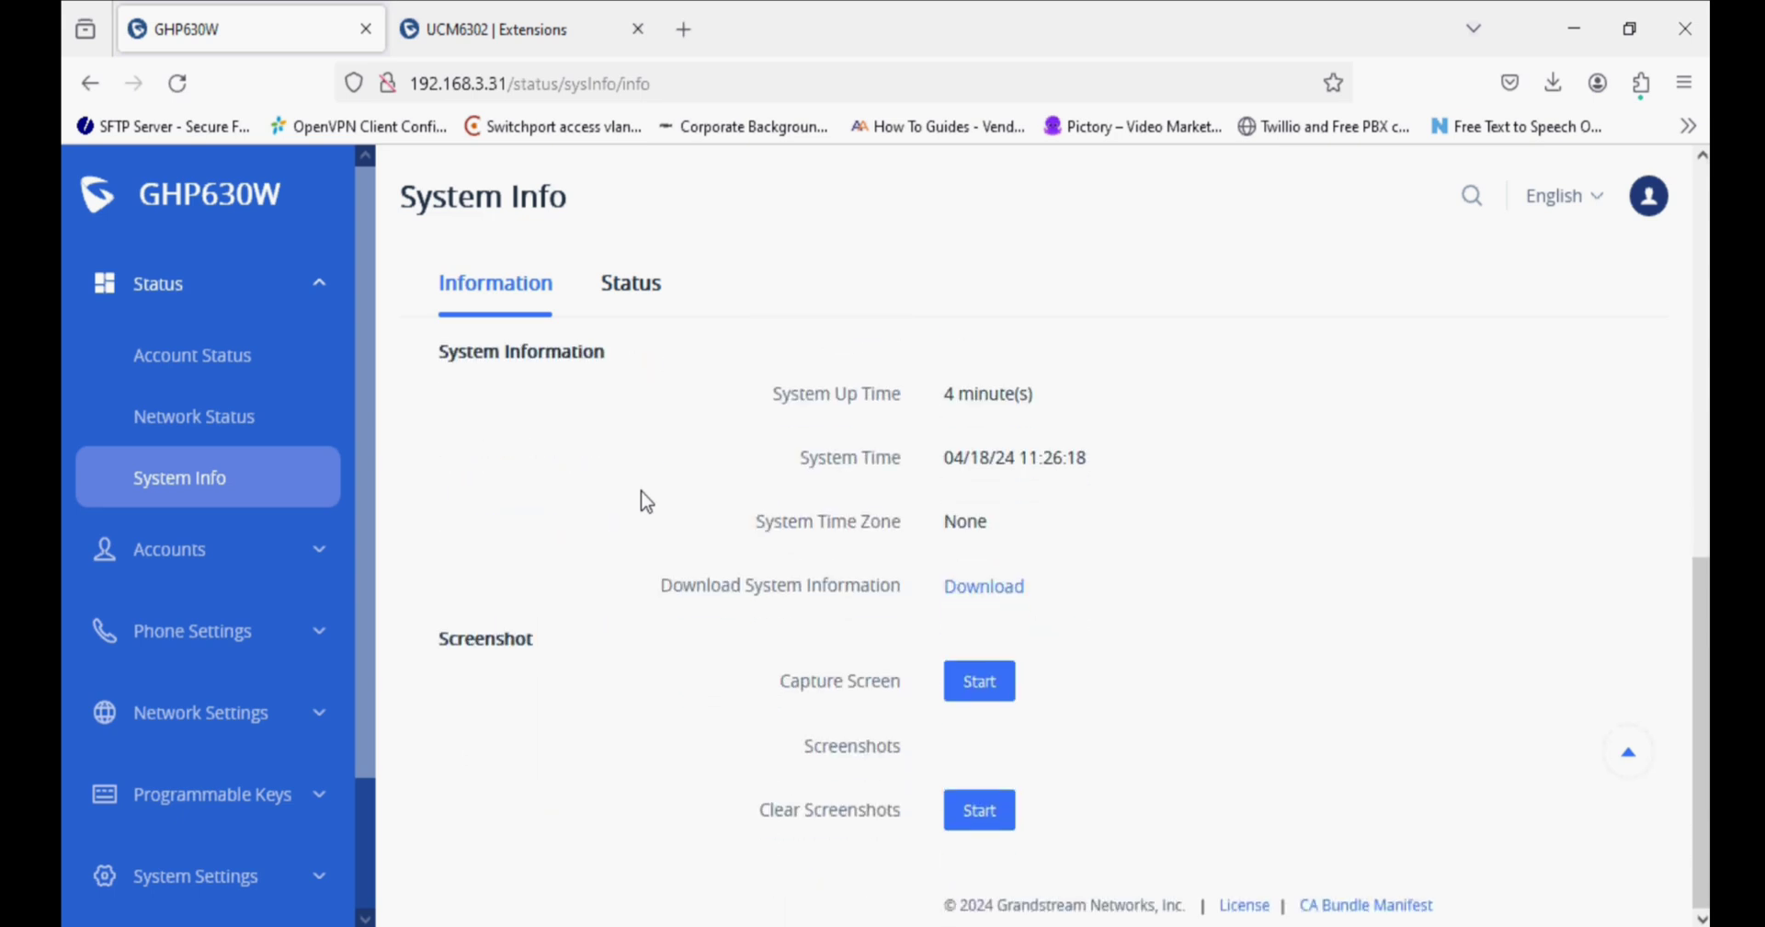
{"action": "scroll", "coordinate": [646, 501], "scroll_direction": "up", "scroll_amount": 4}
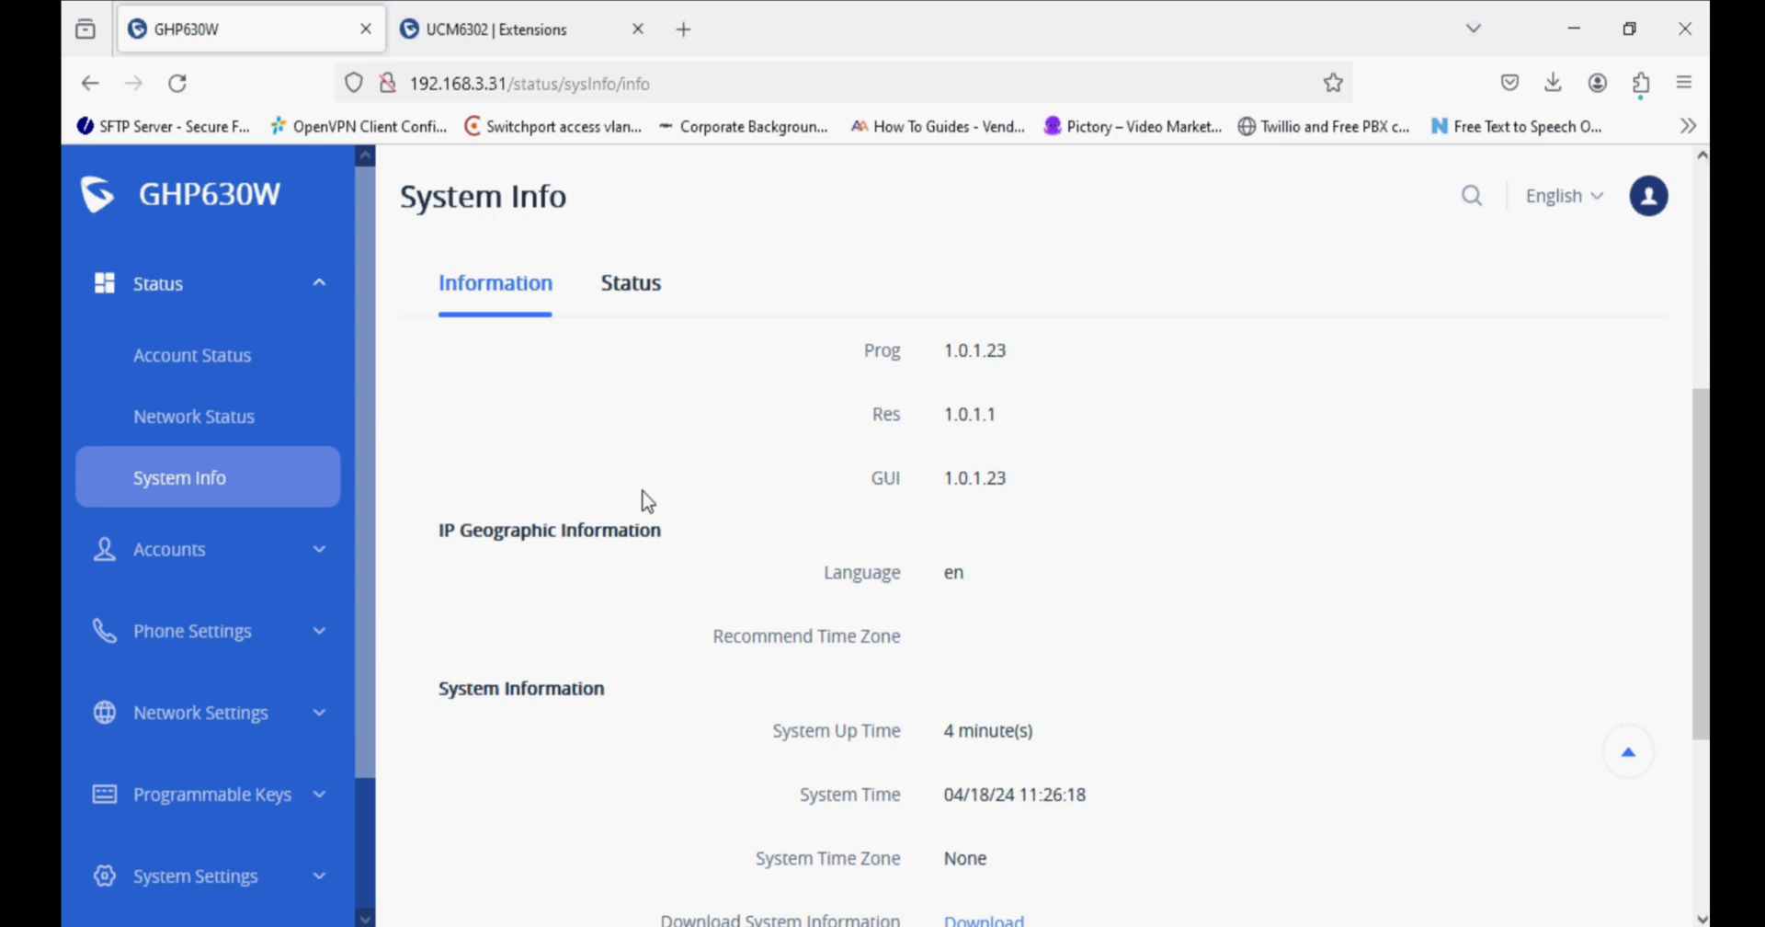
{"action": "scroll", "coordinate": [648, 501], "scroll_direction": "up", "scroll_amount": 5}
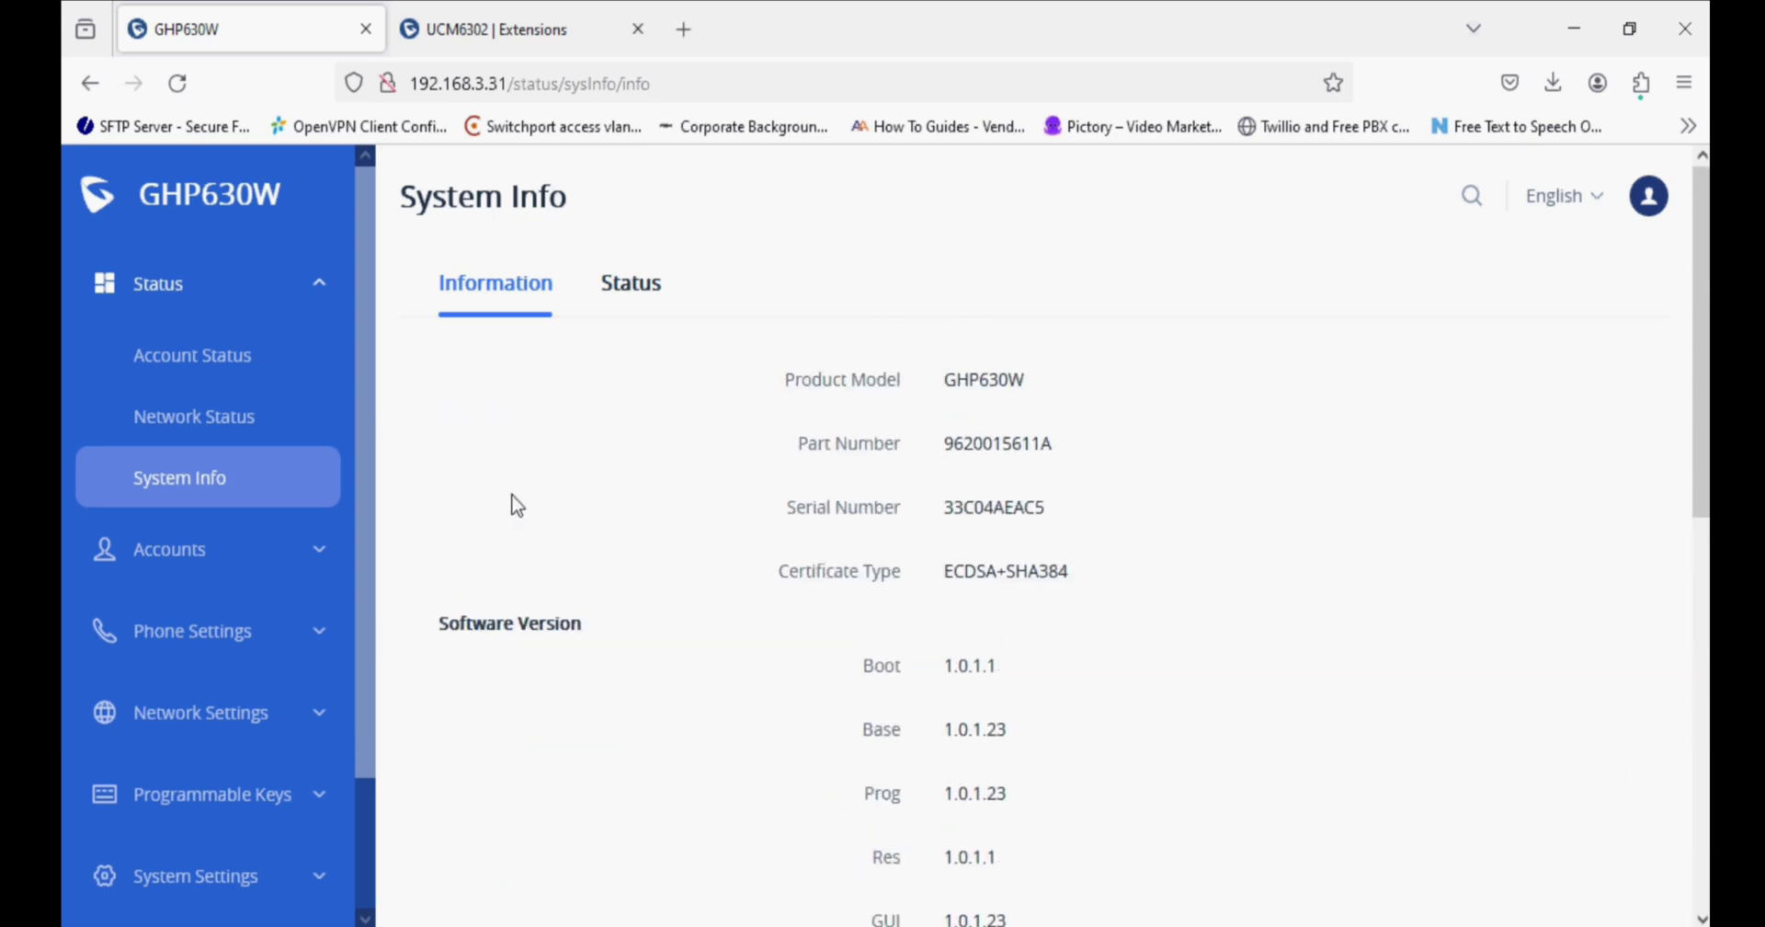
Open Account 1's basic settings, then switch to the UCM6302 Extensions tab.
{"action": "left_click", "coordinate": [268, 562]}
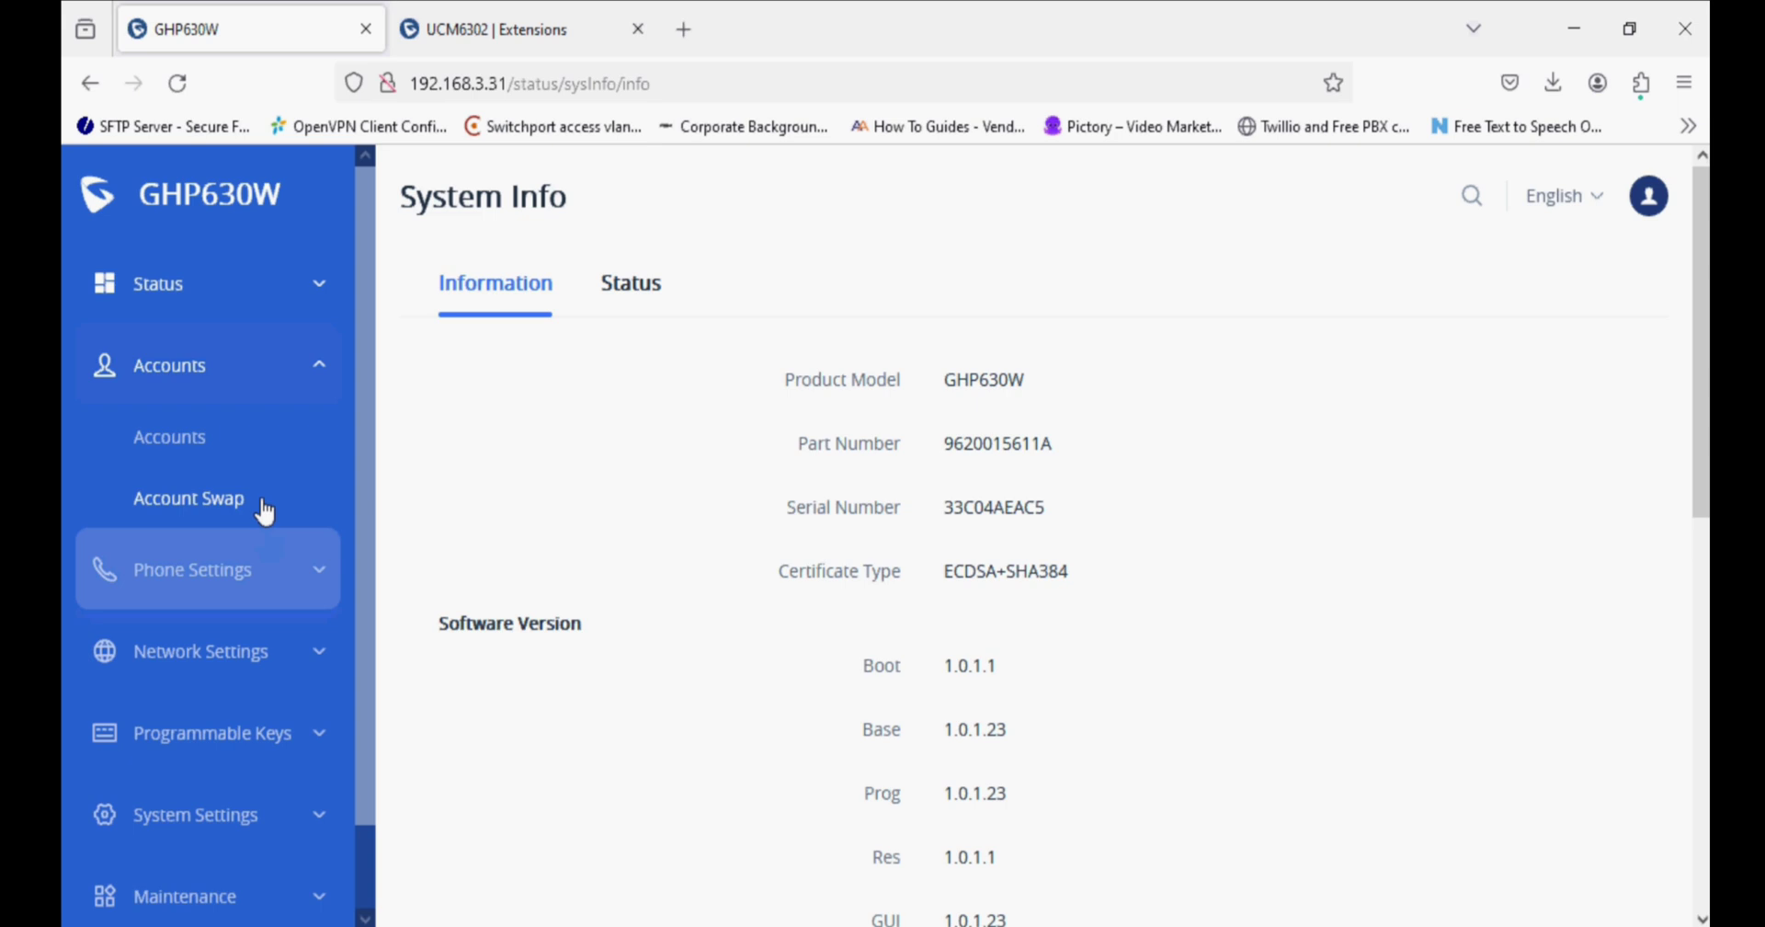
{"action": "left_click", "coordinate": [231, 447]}
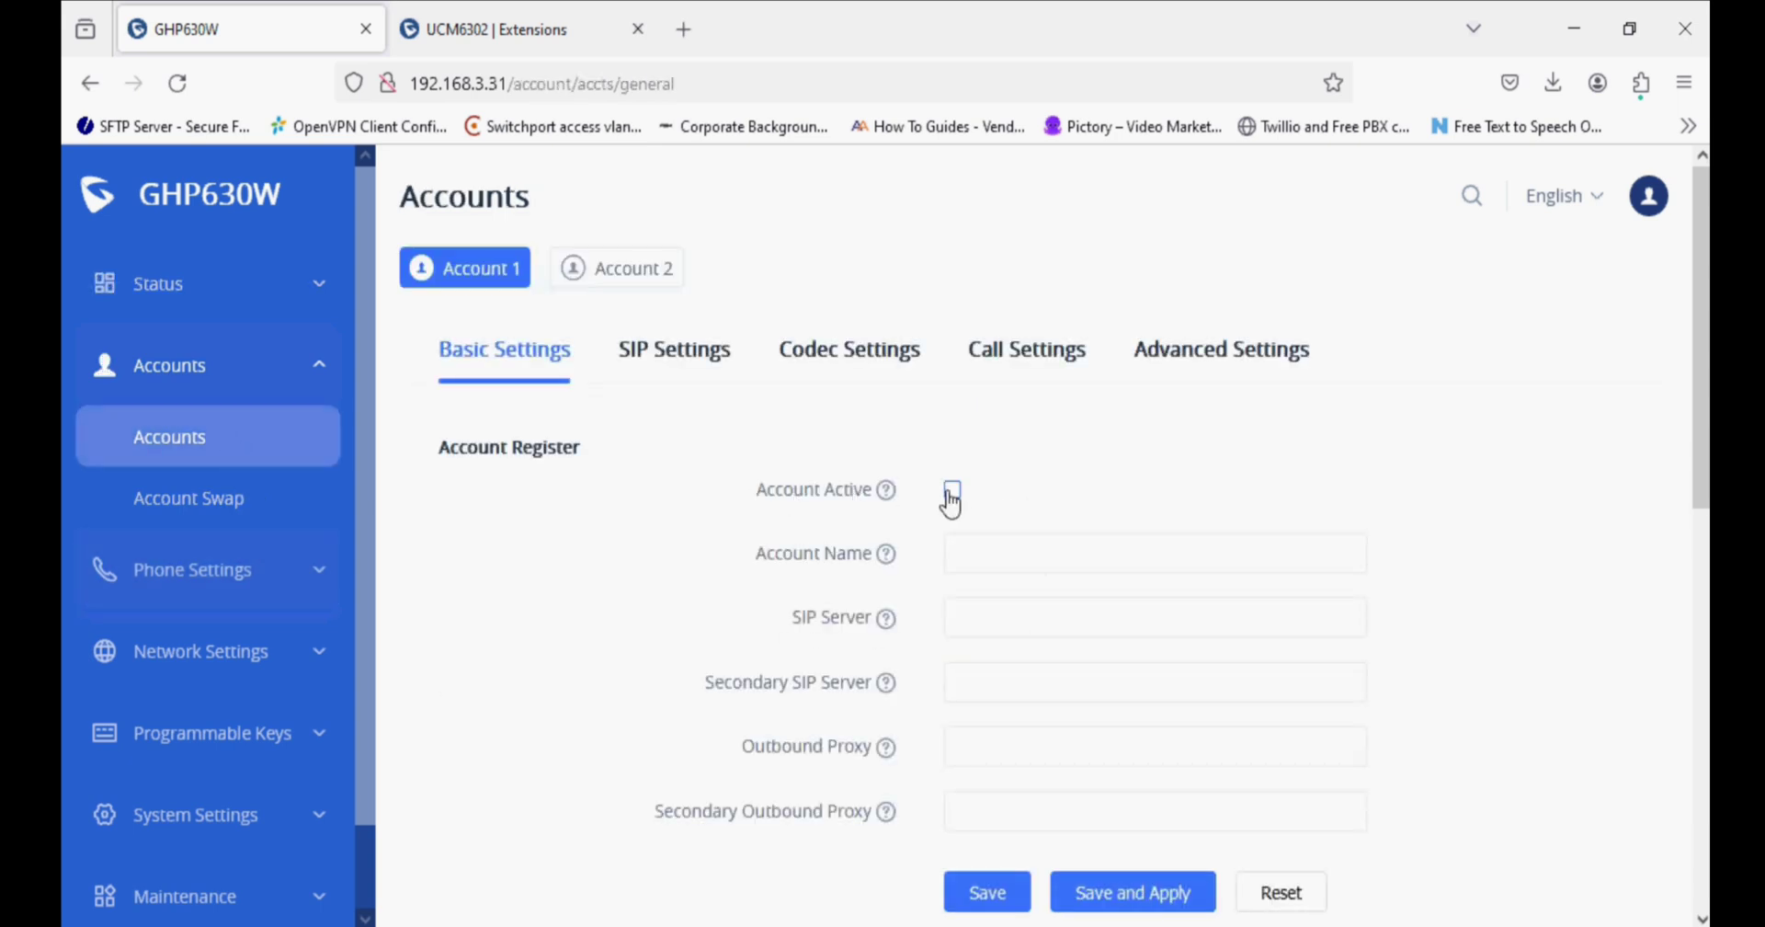
{"action": "left_click", "coordinate": [561, 33]}
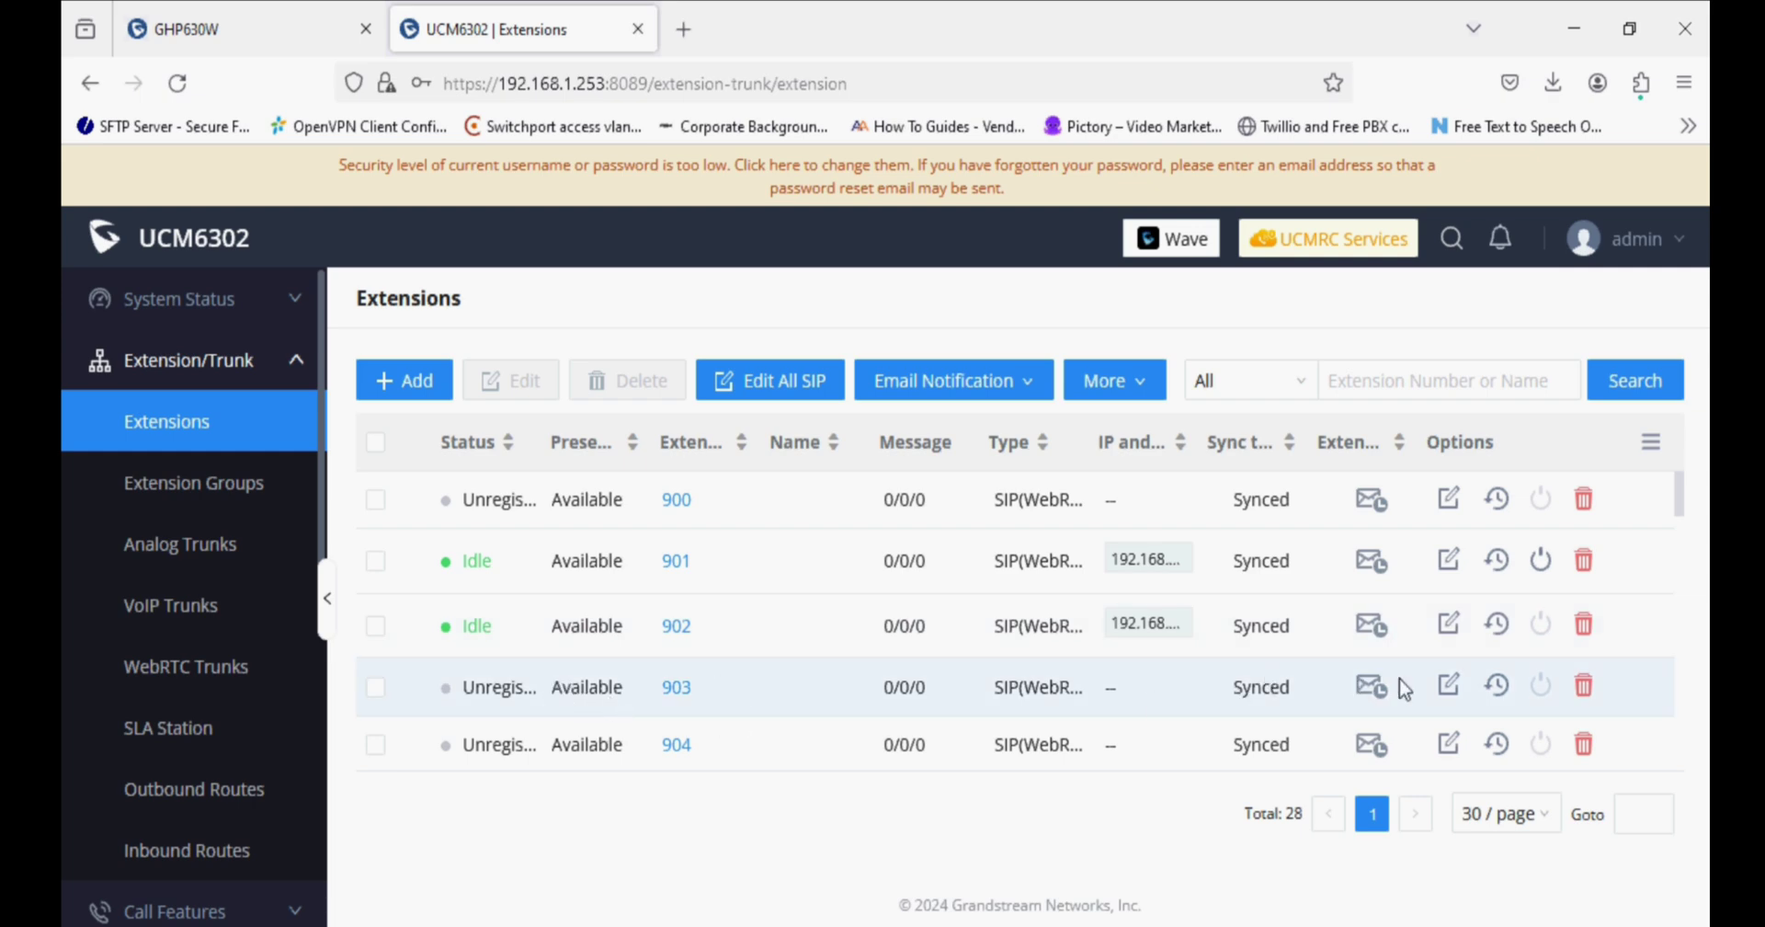
Replace extension 903's SIP/IAX password with a new four-character password and save it.
{"action": "left_click", "coordinate": [1449, 685]}
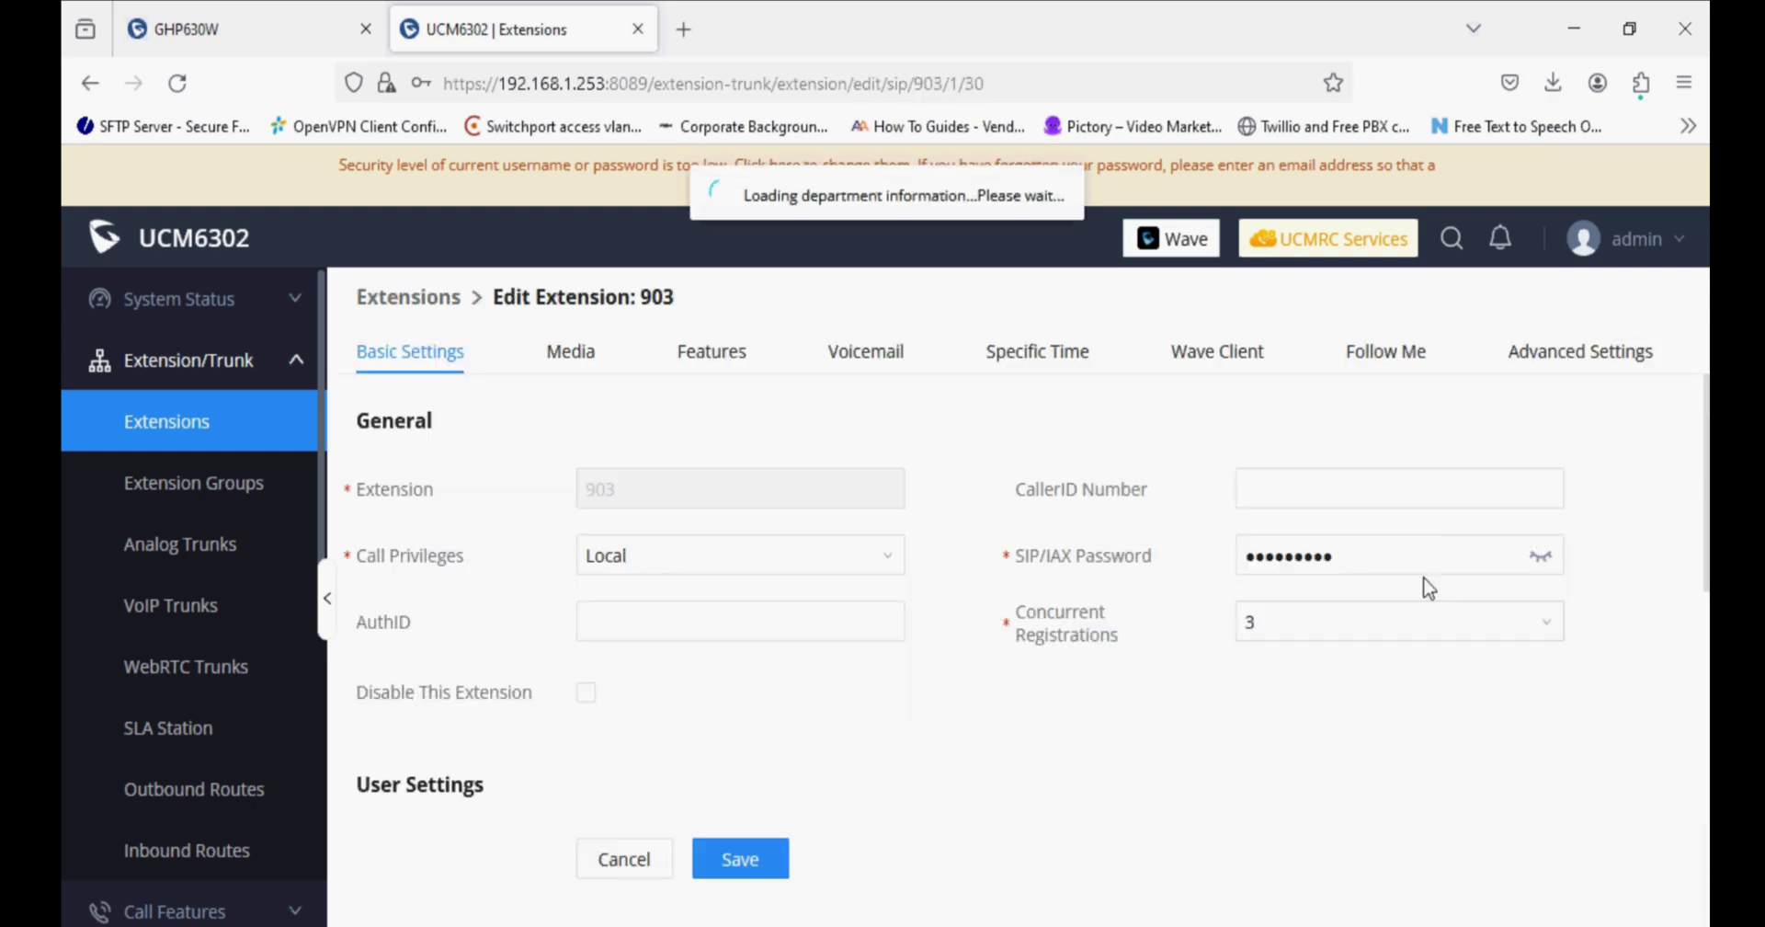
{"action": "left_click", "coordinate": [1379, 556]}
{"action": "left_click_drag", "start_coordinate": [1379, 555], "coordinate": [1165, 563]}
{"action": "type", "text": "abc"}
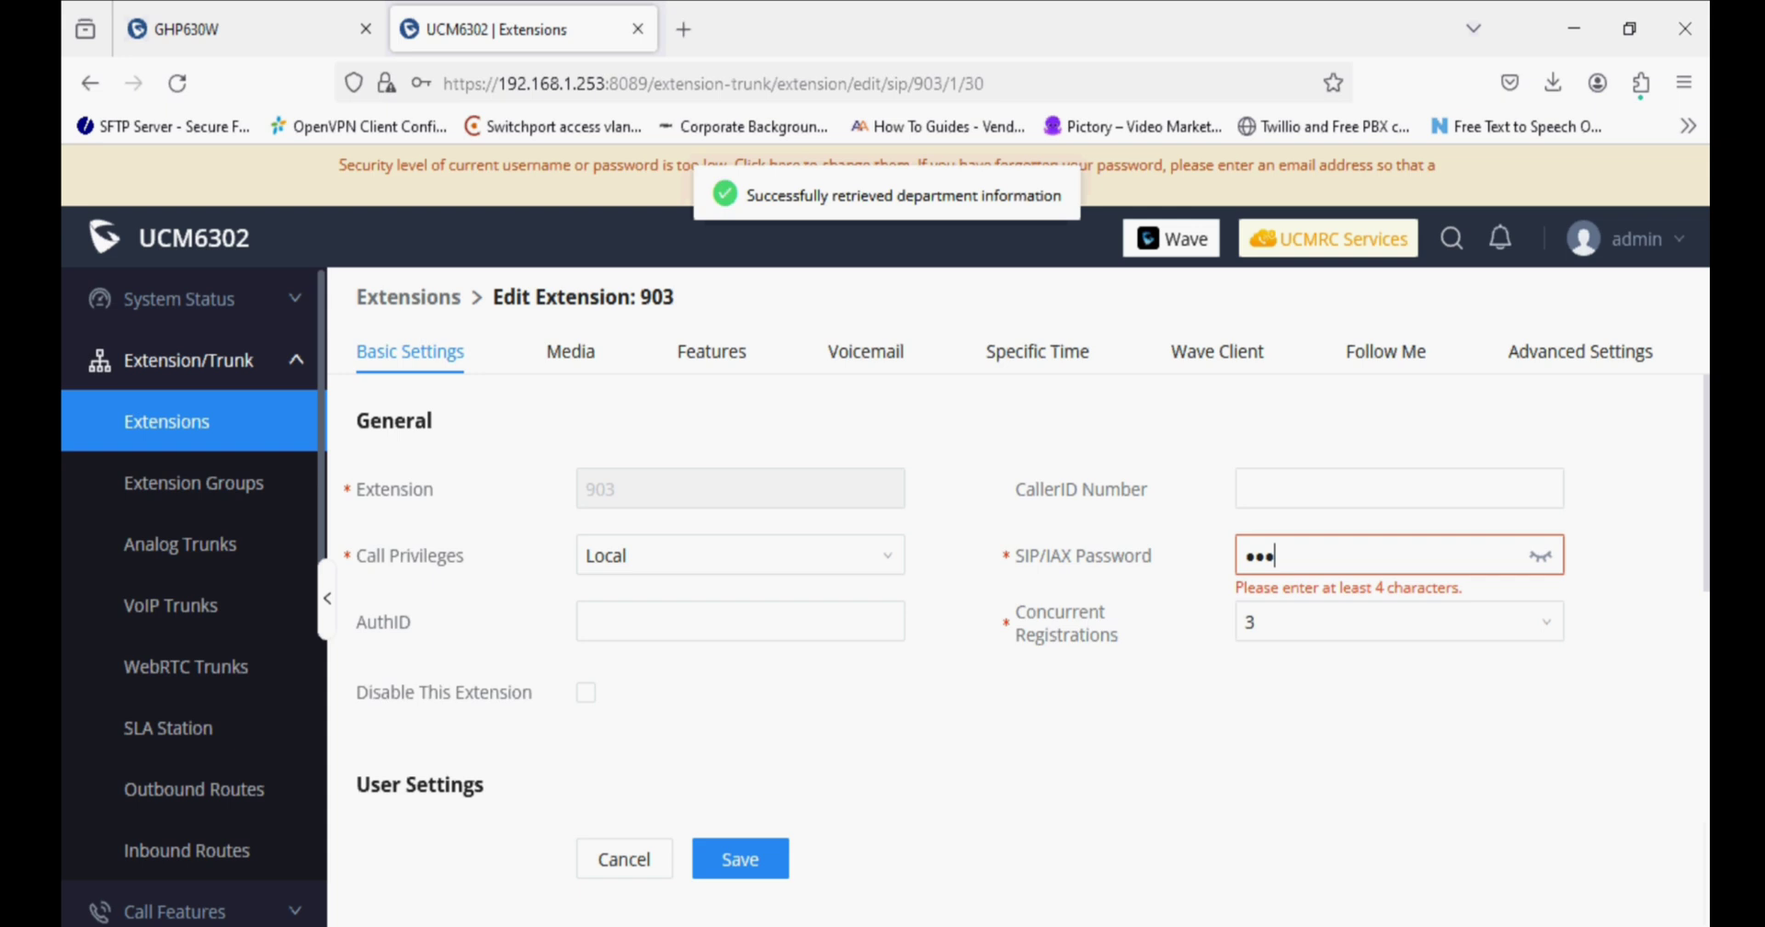
{"action": "type", "text": "d"}
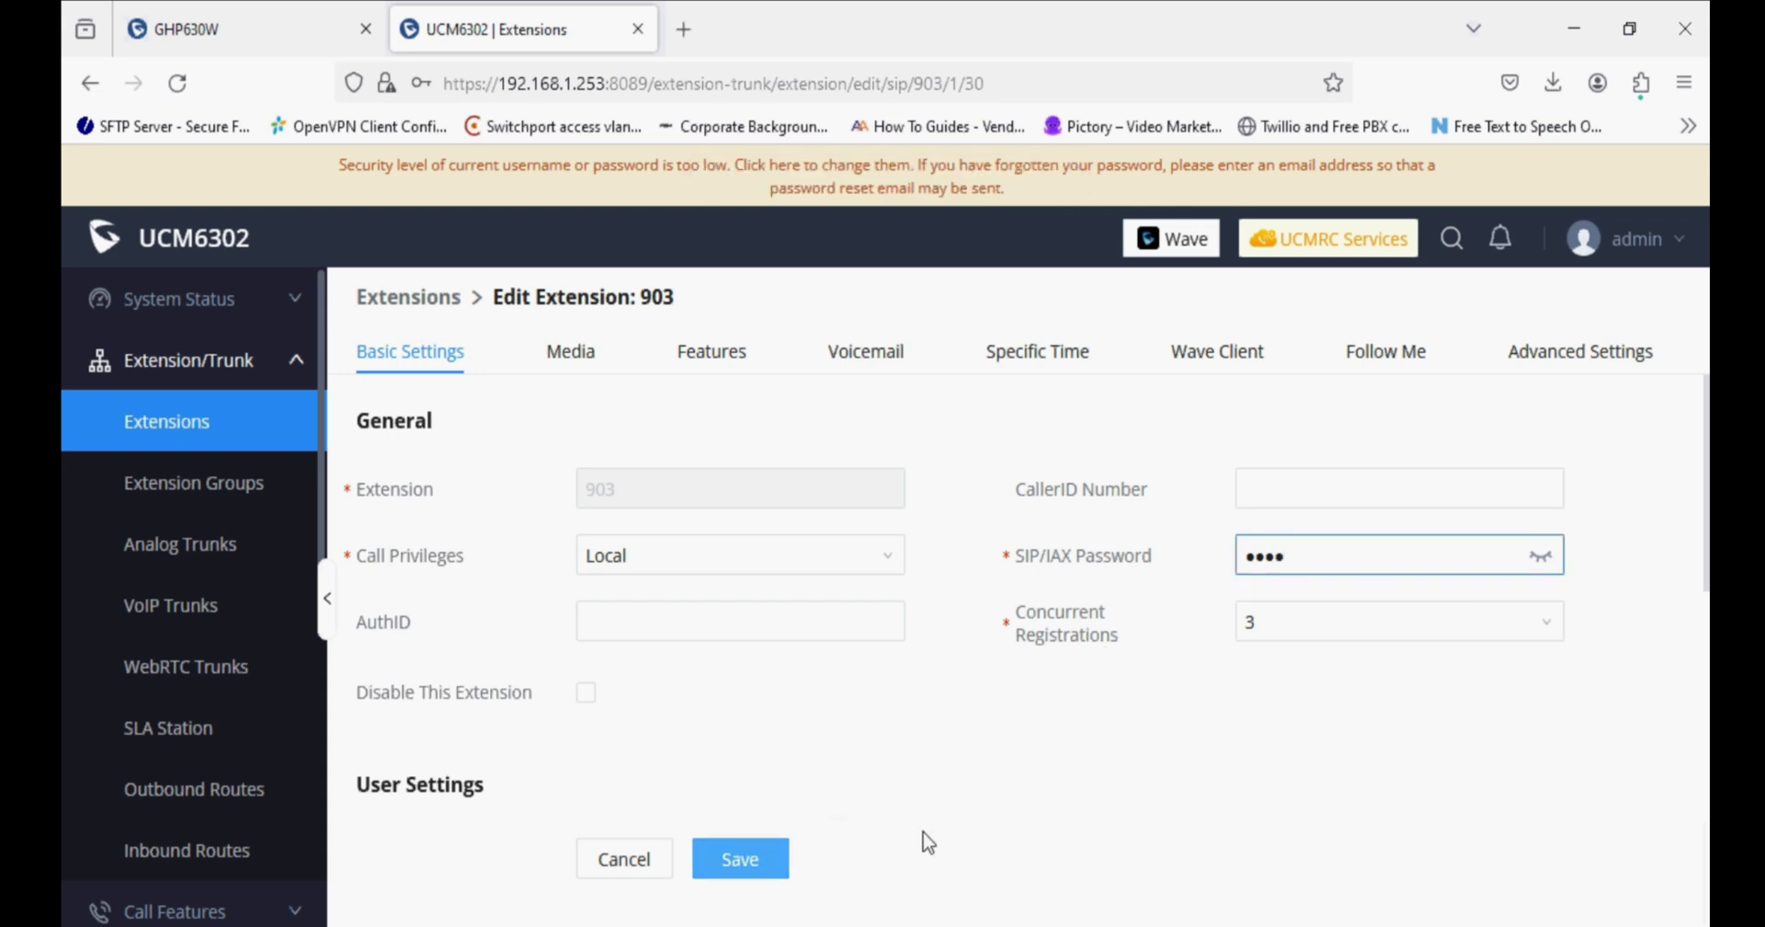
{"action": "left_click", "coordinate": [1542, 557]}
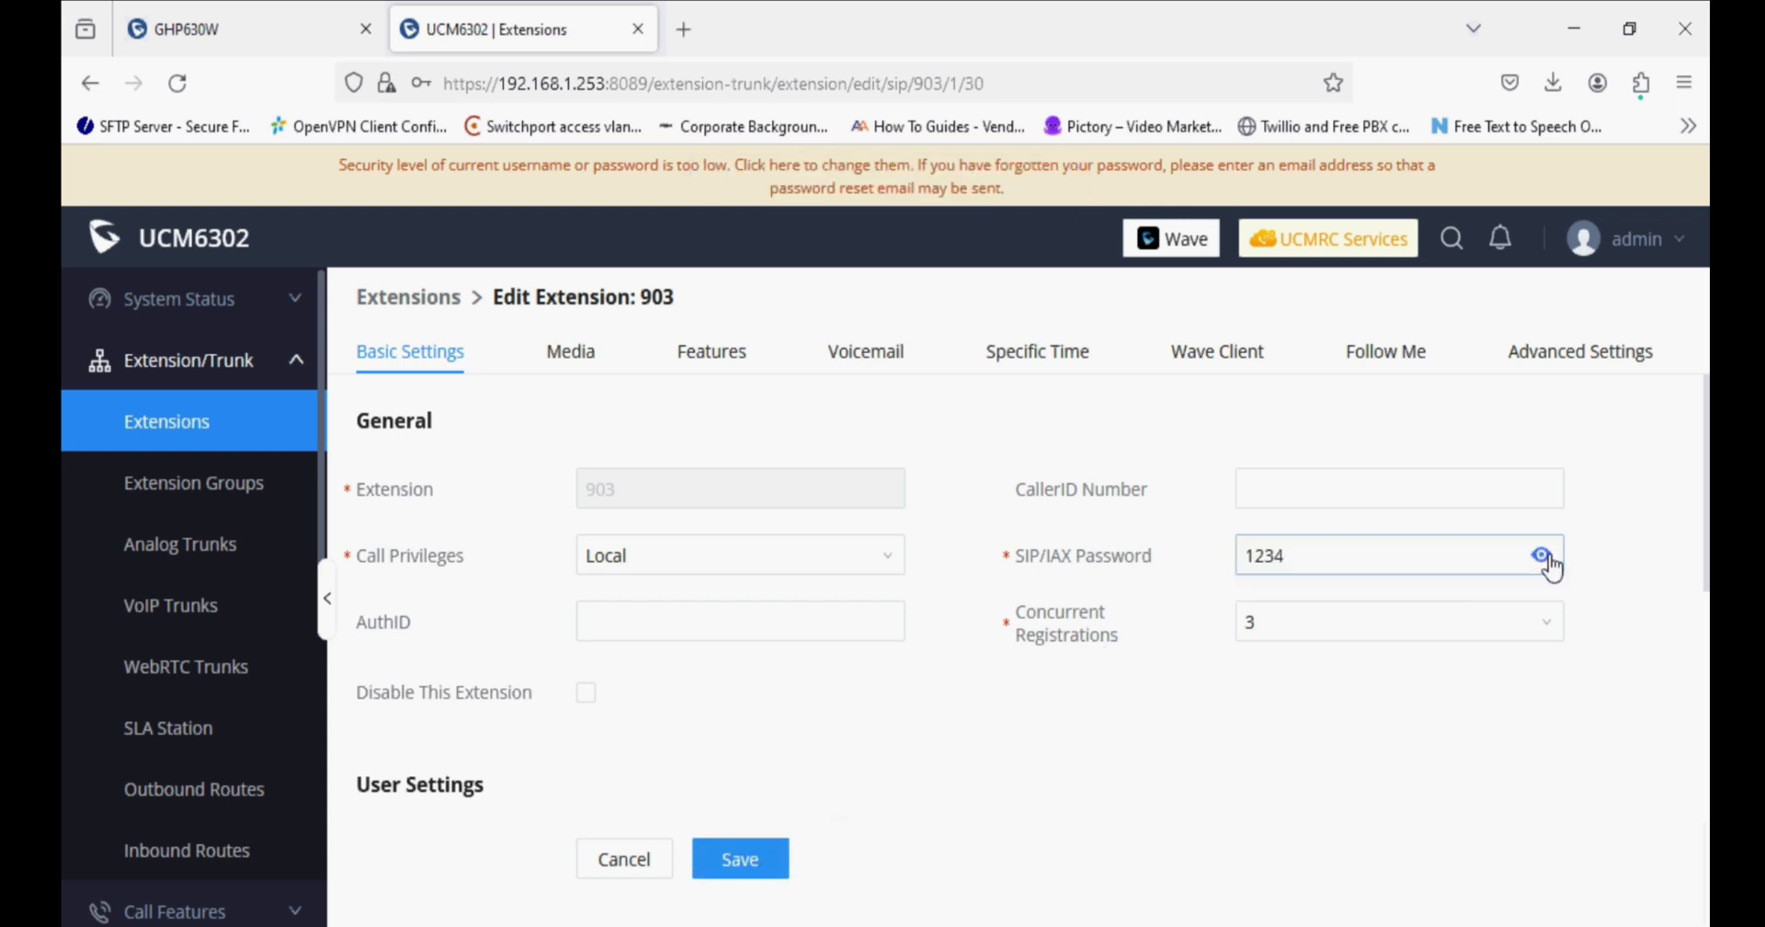
{"action": "left_click", "coordinate": [745, 855]}
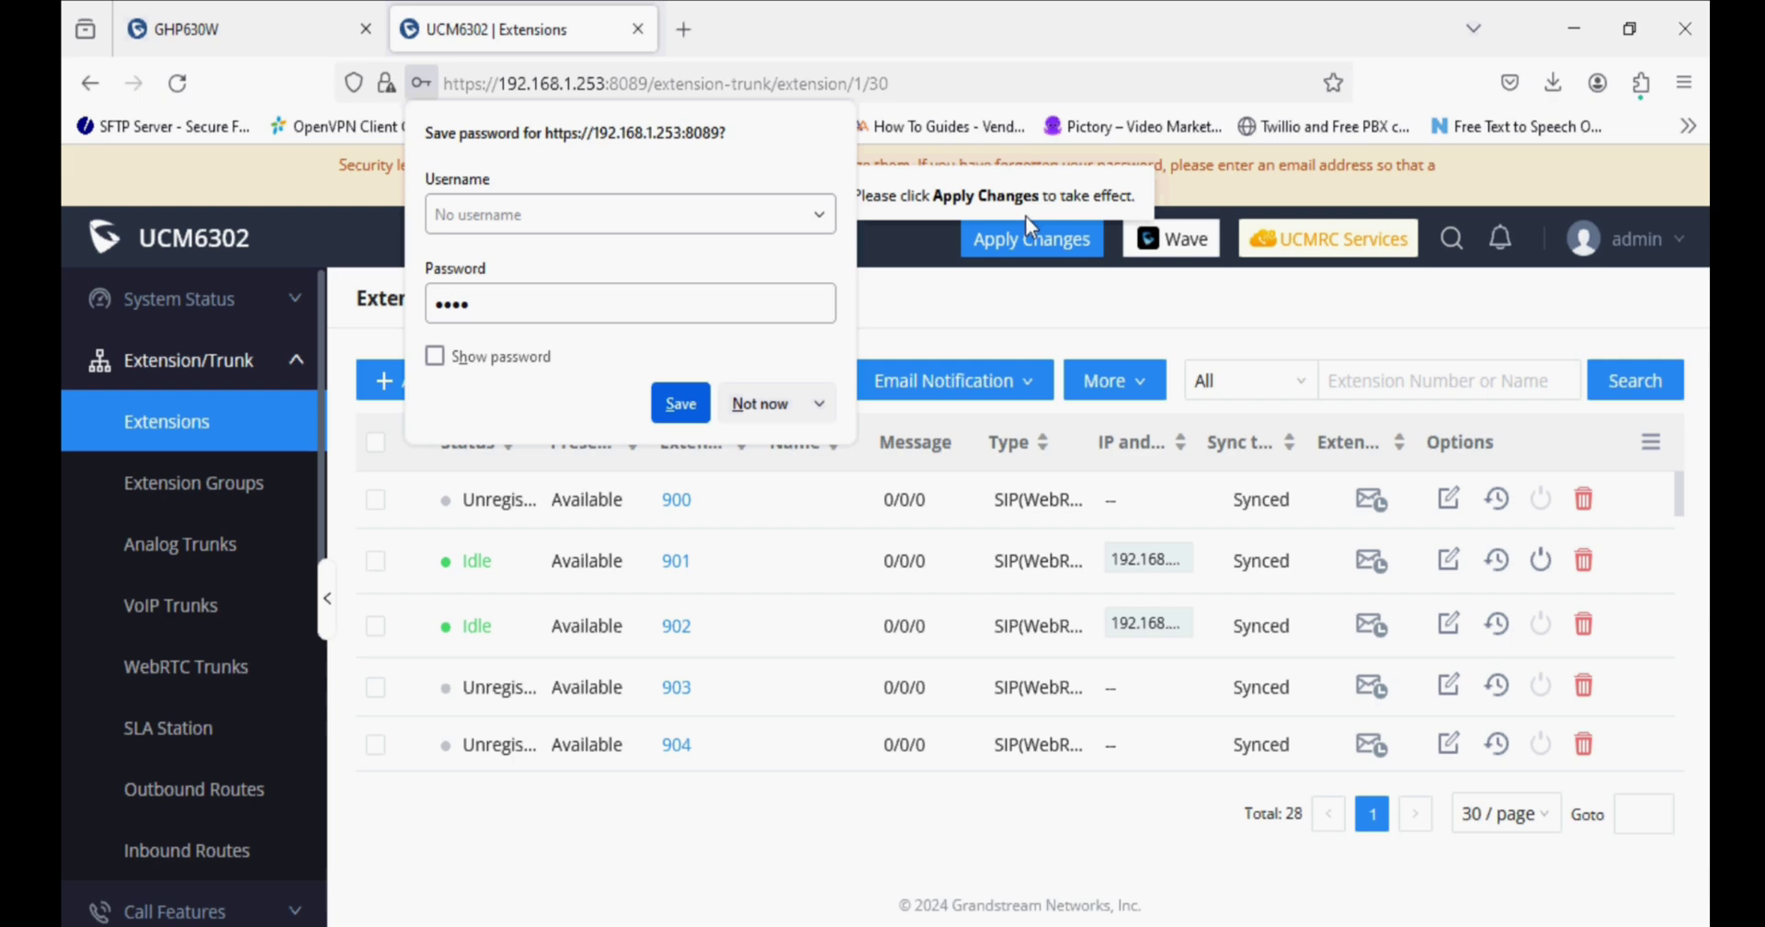
{"action": "left_click", "coordinate": [857, 337]}
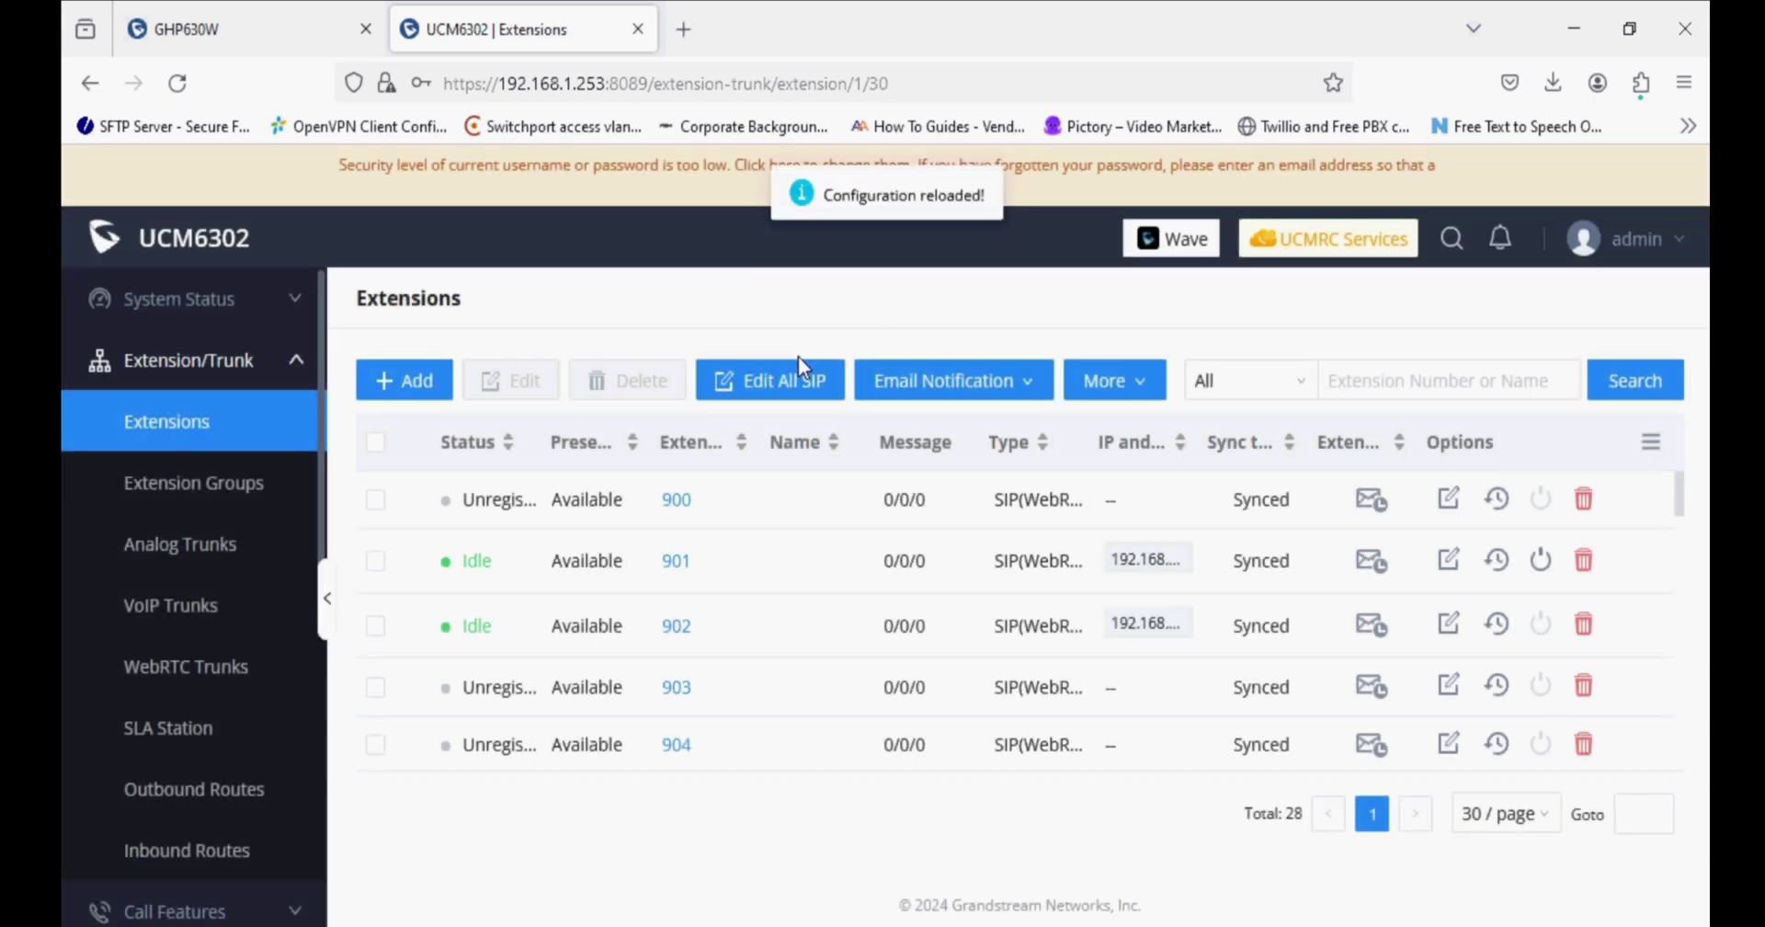
Activate GHP630W Account 1 and fill in its name, SIP server 192.168.1.253 and SIP User ID 903.
{"action": "left_click", "coordinate": [274, 41]}
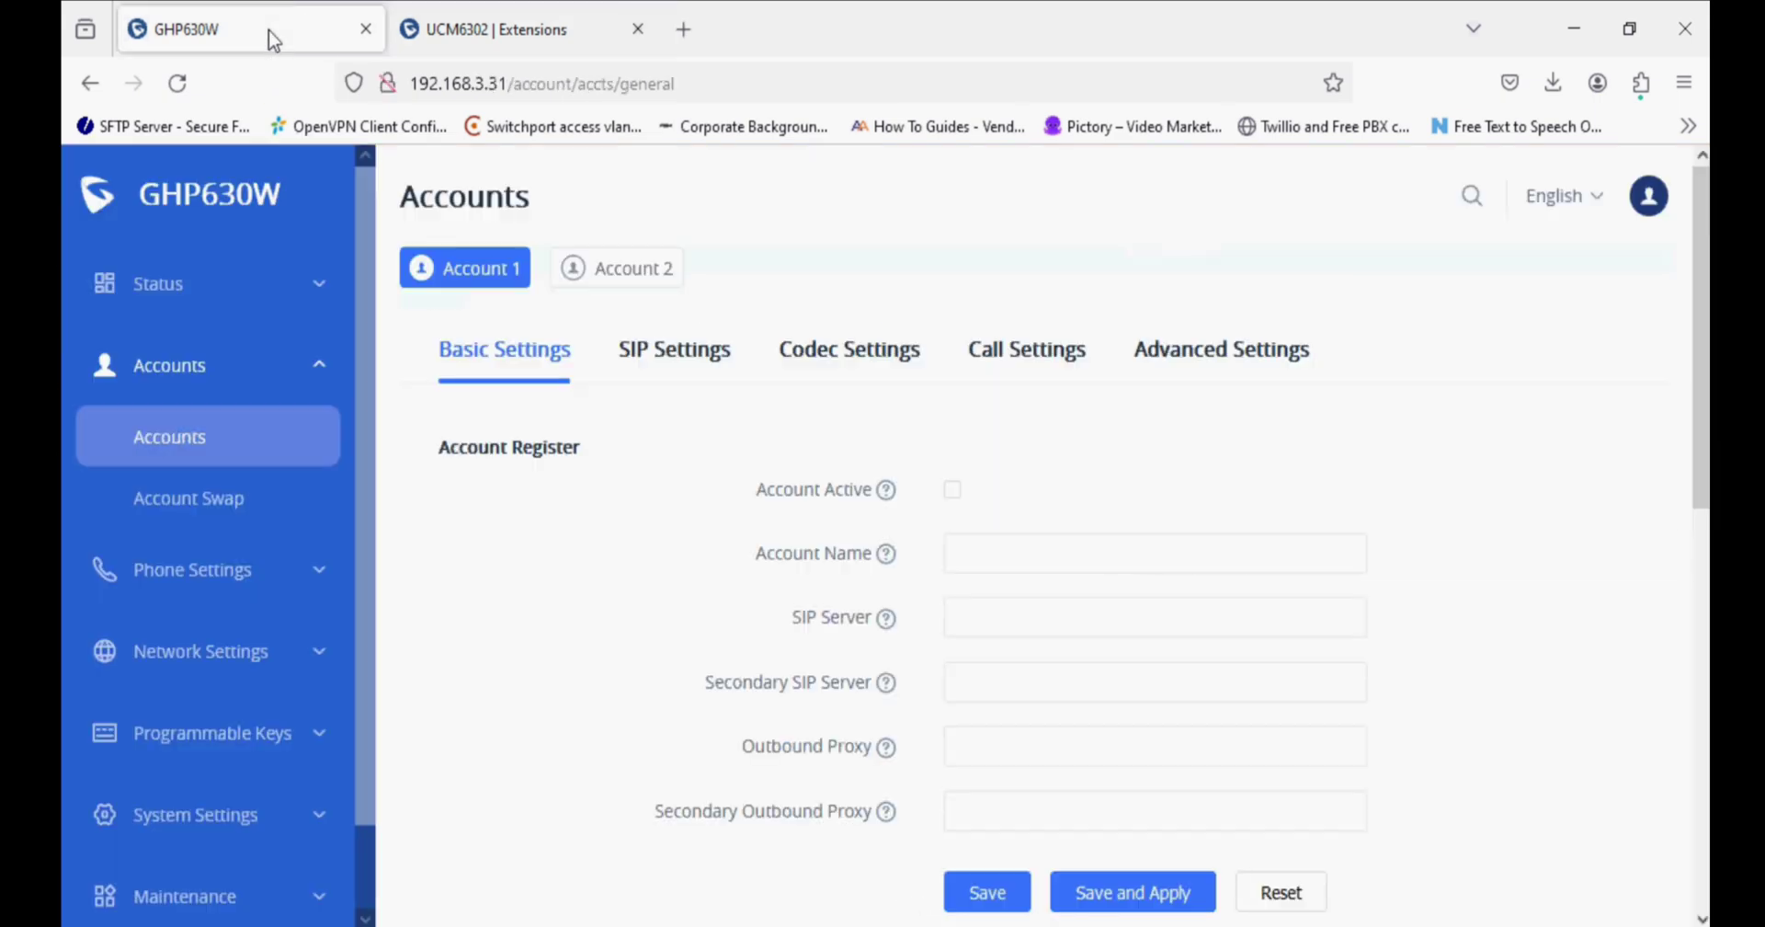
{"action": "left_click", "coordinate": [956, 492]}
{"action": "left_click", "coordinate": [1031, 570]}
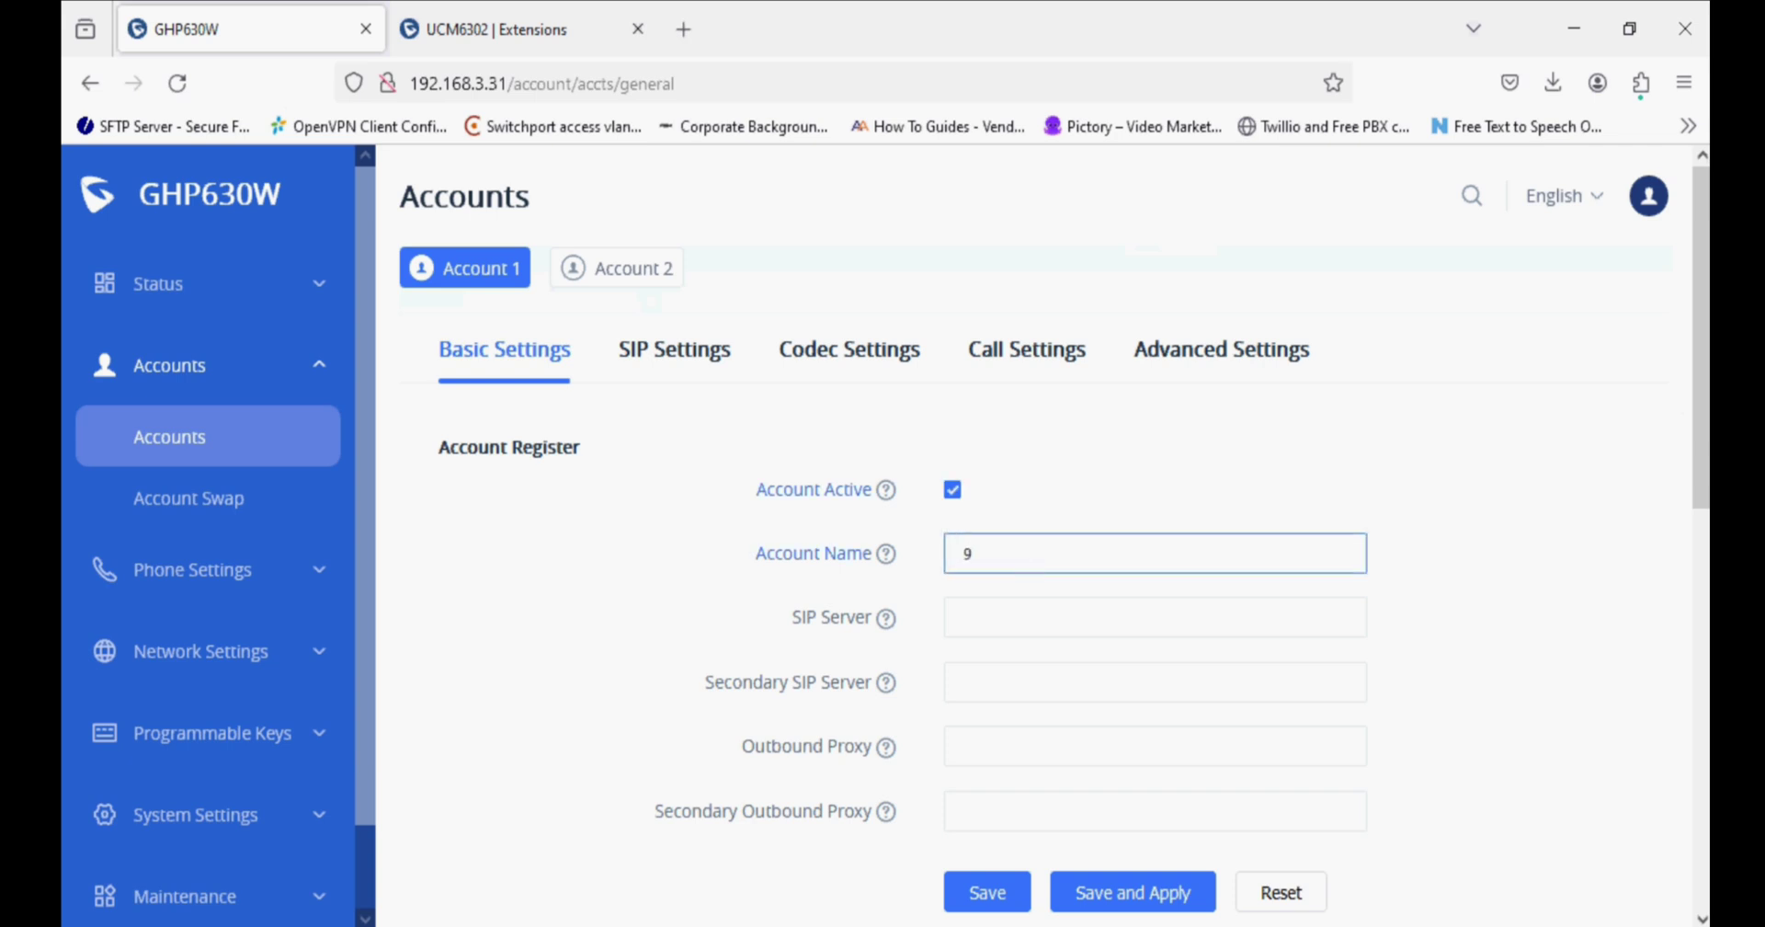
{"action": "left_click", "coordinate": [963, 617]}
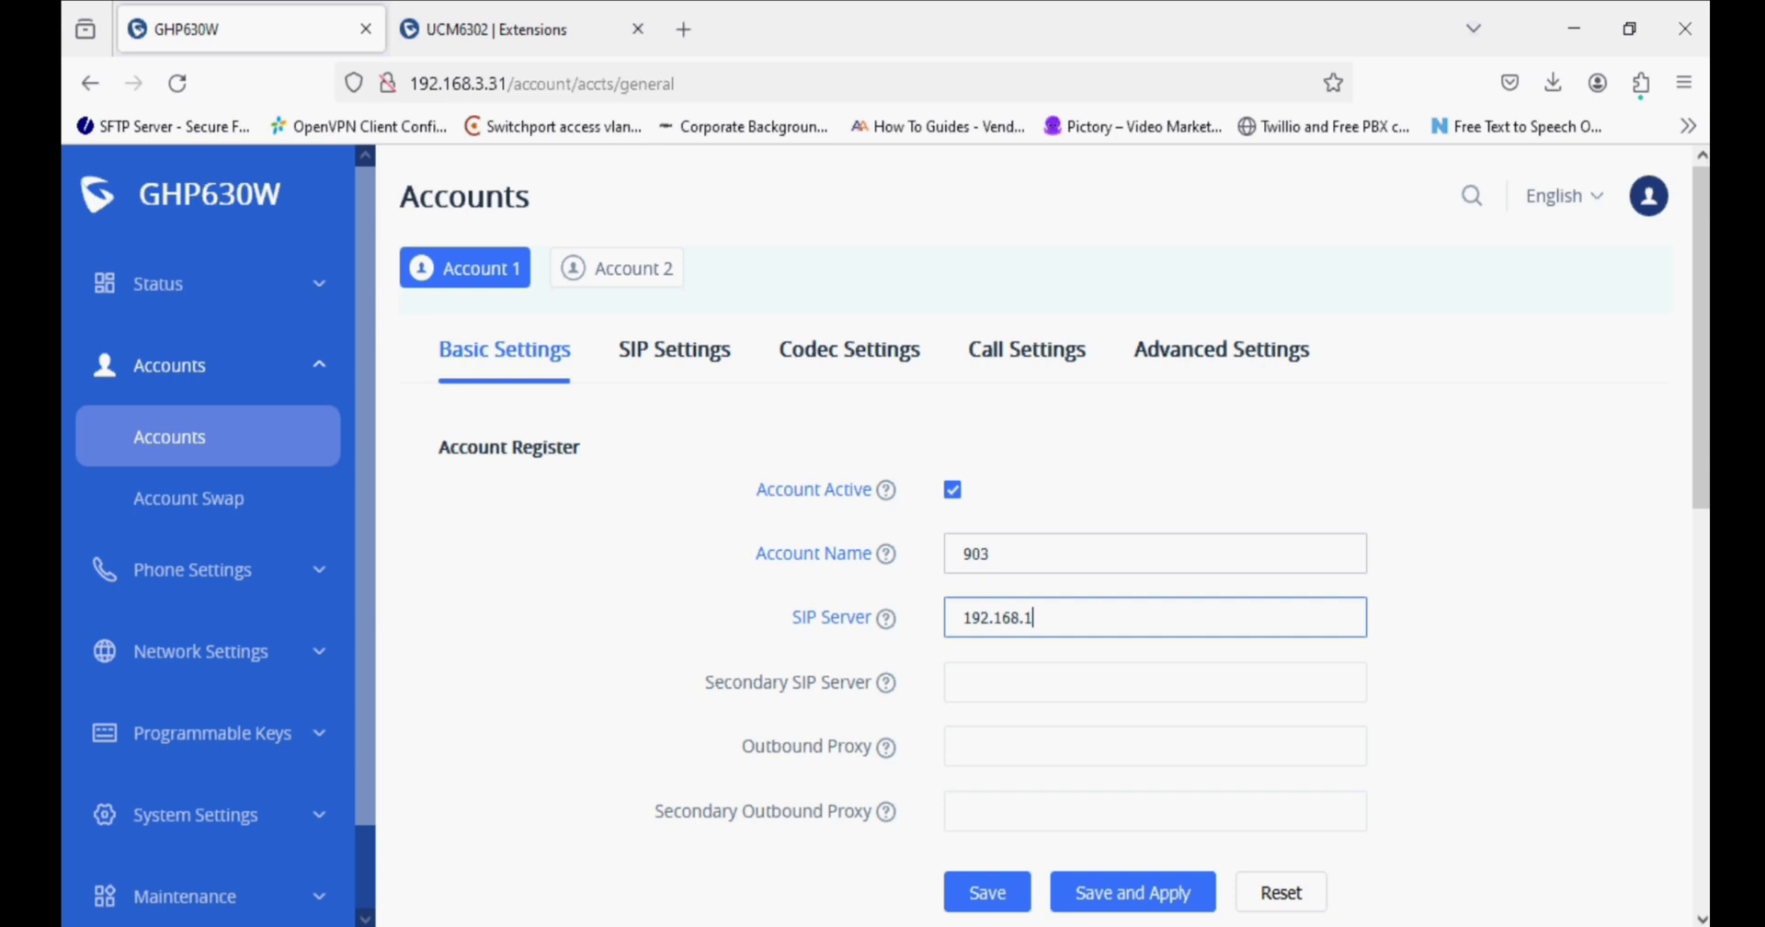
{"action": "left_click", "coordinate": [963, 681]}
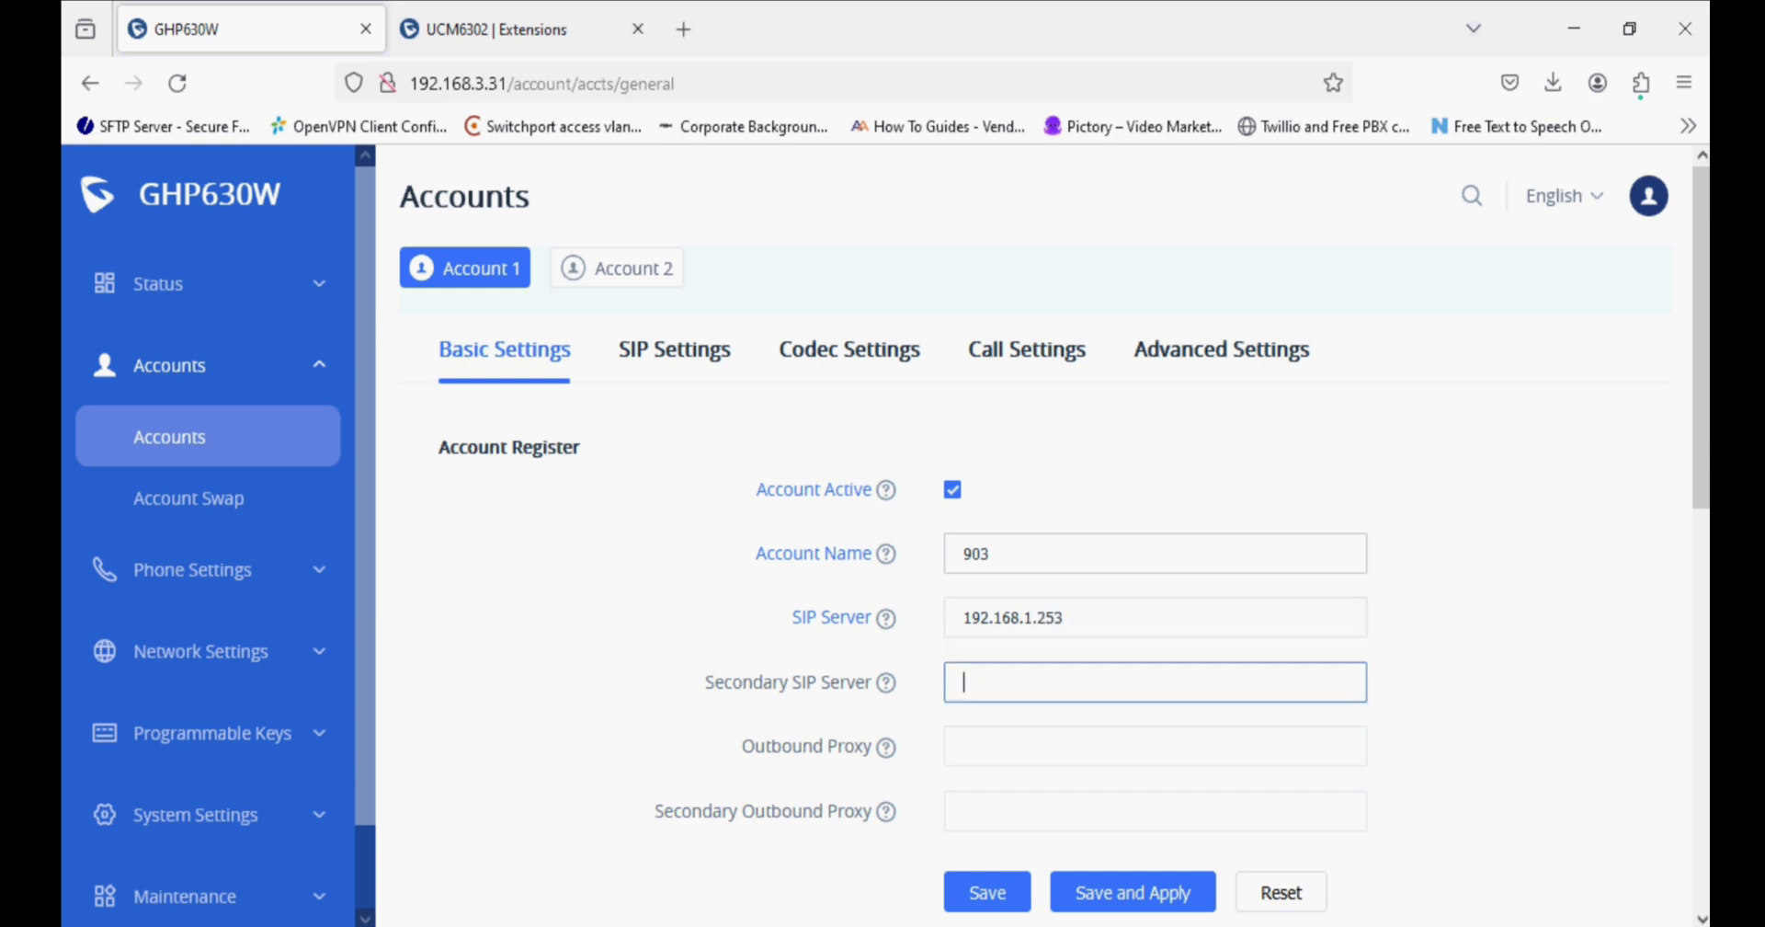
{"action": "left_click", "coordinate": [964, 746]}
{"action": "left_click", "coordinate": [964, 811]}
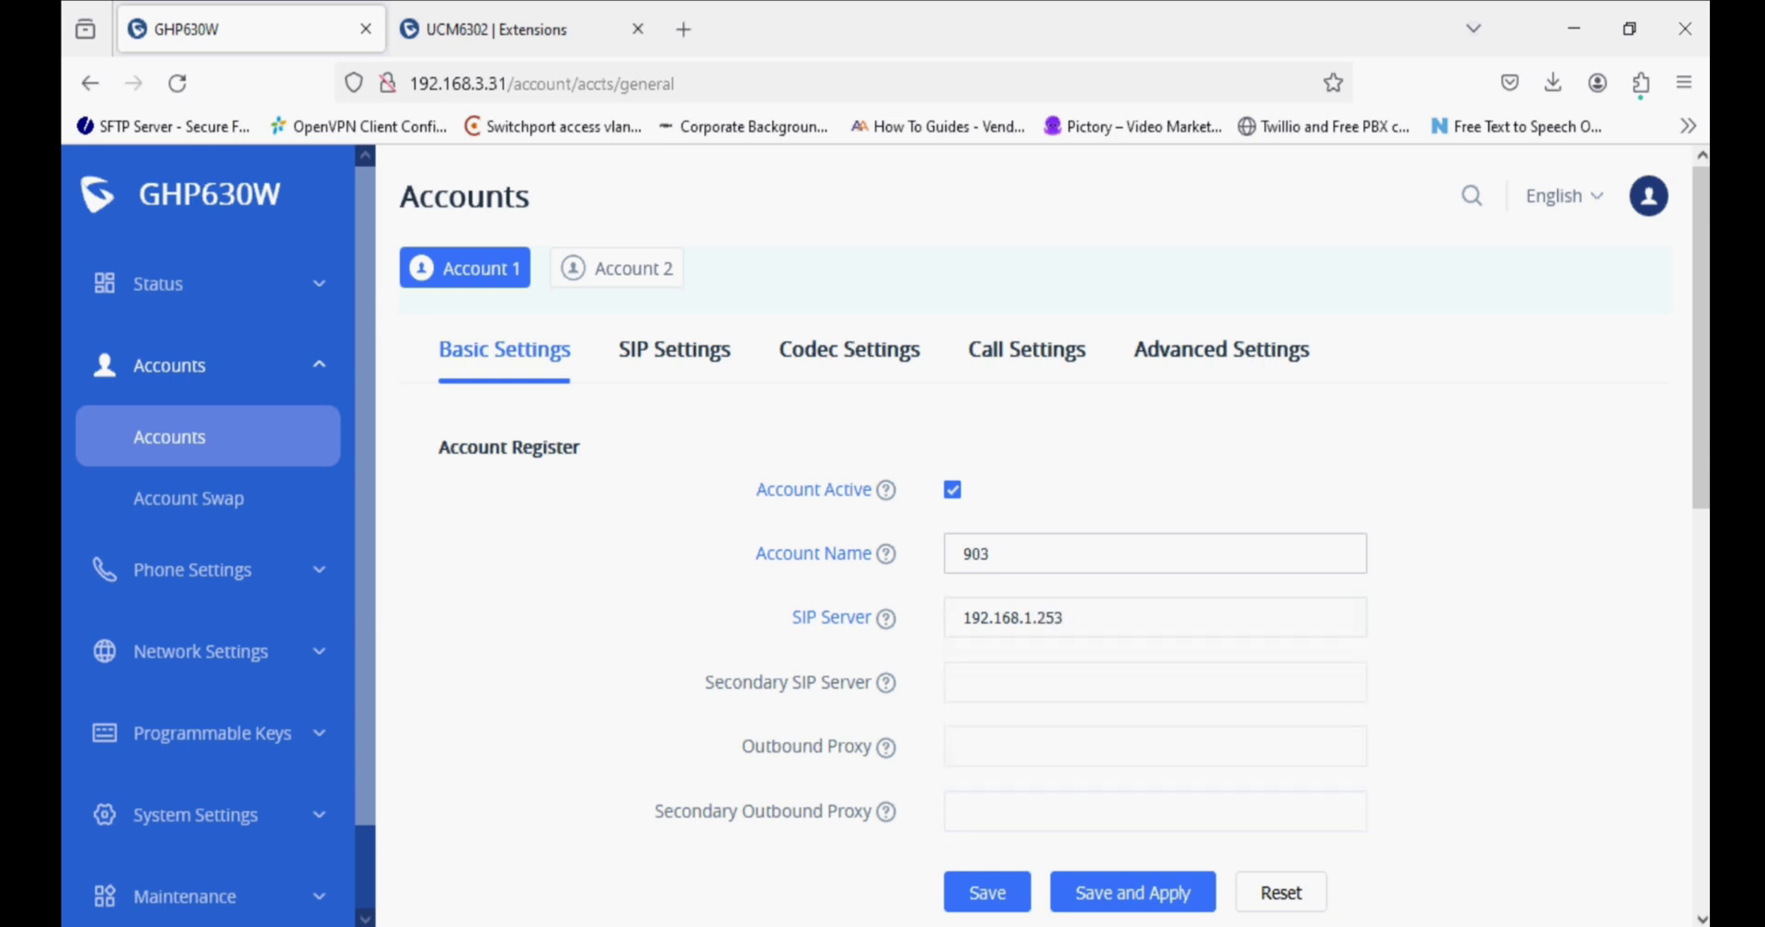
{"action": "key", "text": "Tab"}
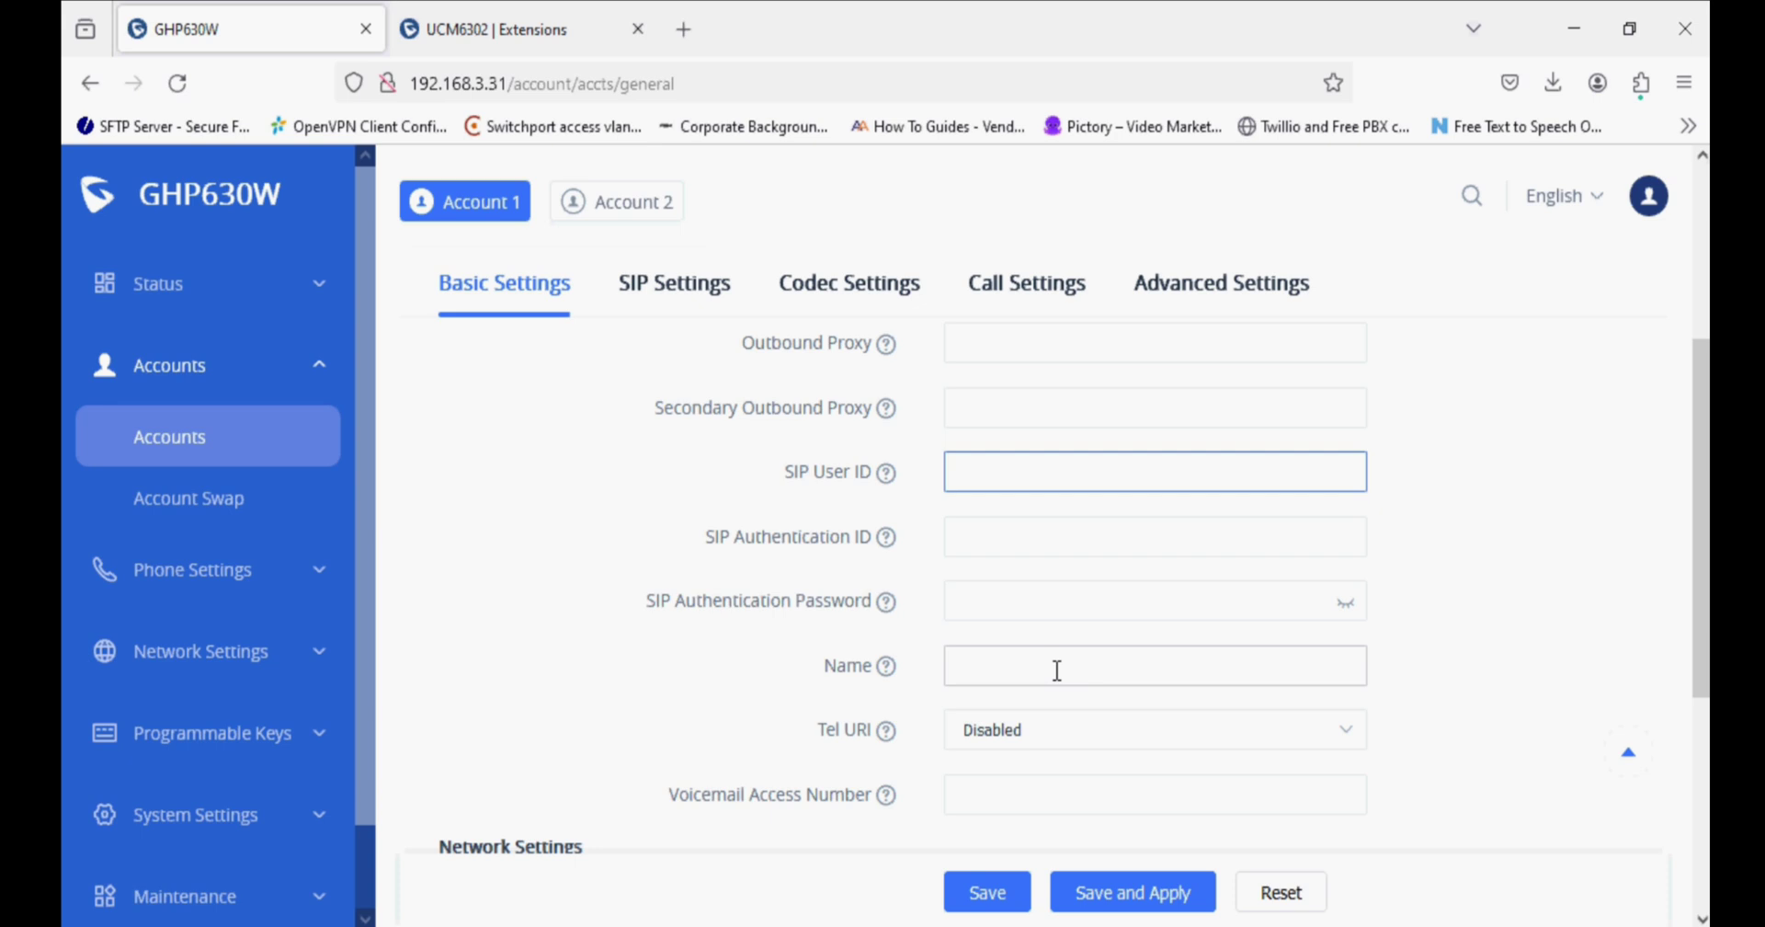
Set SIP Authentication ID 903 and the authentication password, verify it, then save and apply.
{"action": "left_click", "coordinate": [963, 536]}
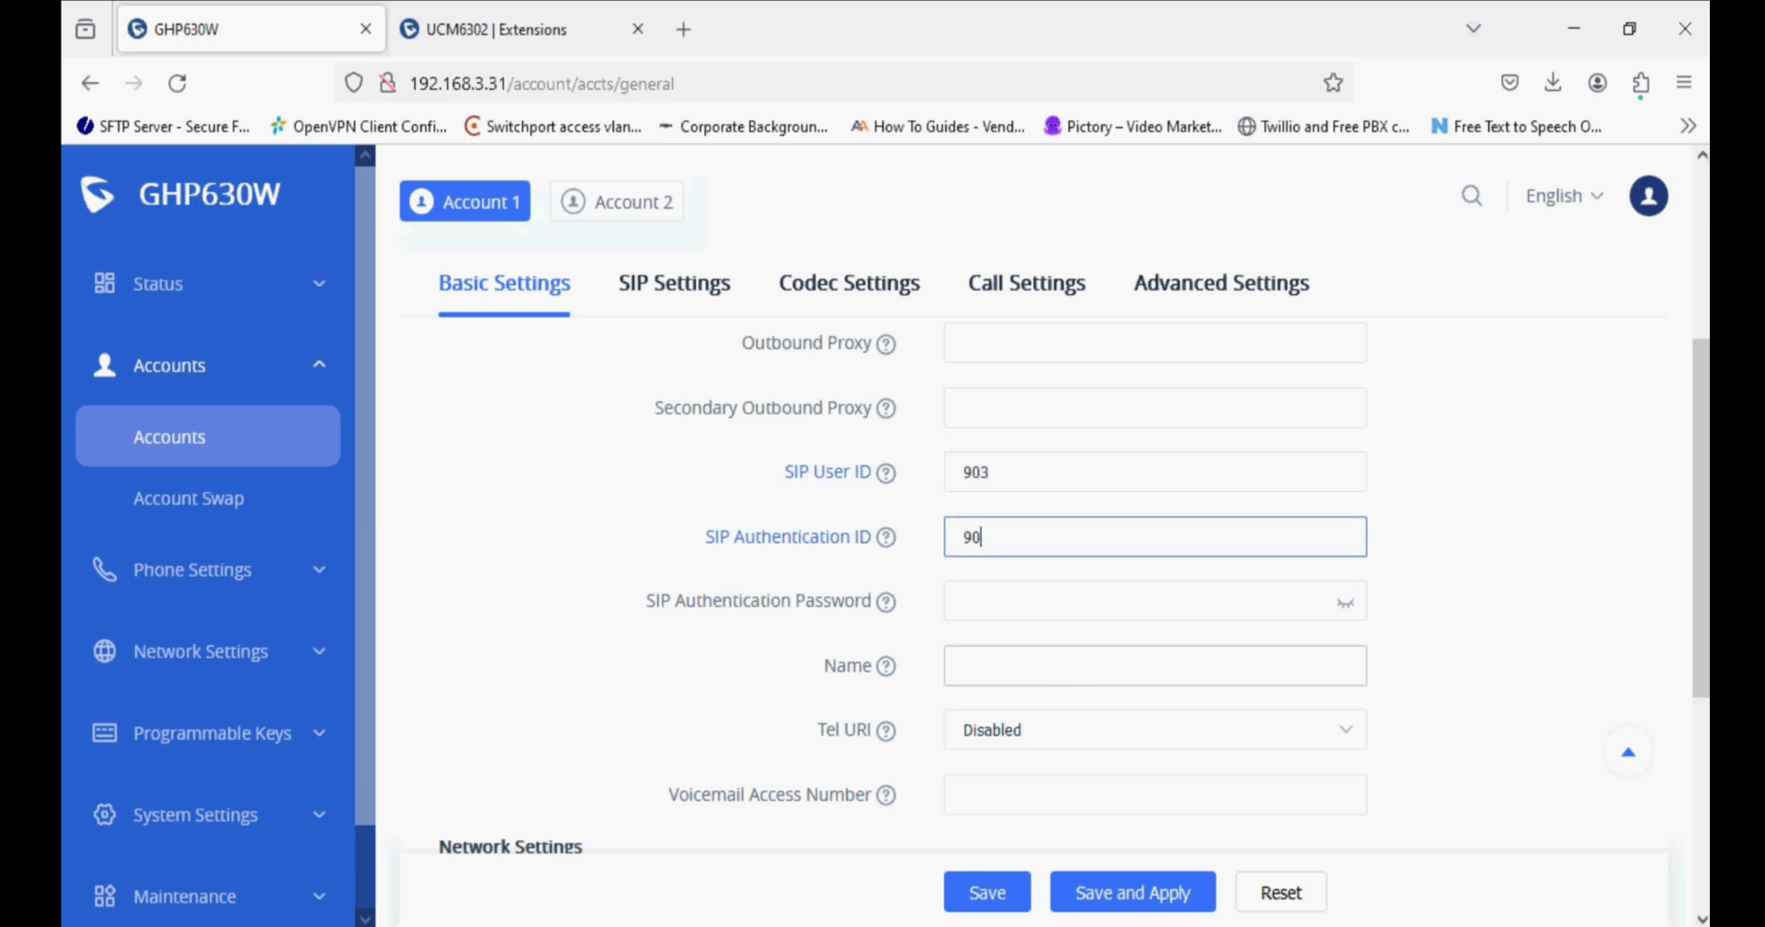
{"action": "key", "text": "Tab"}
{"action": "type", "text": "••"}
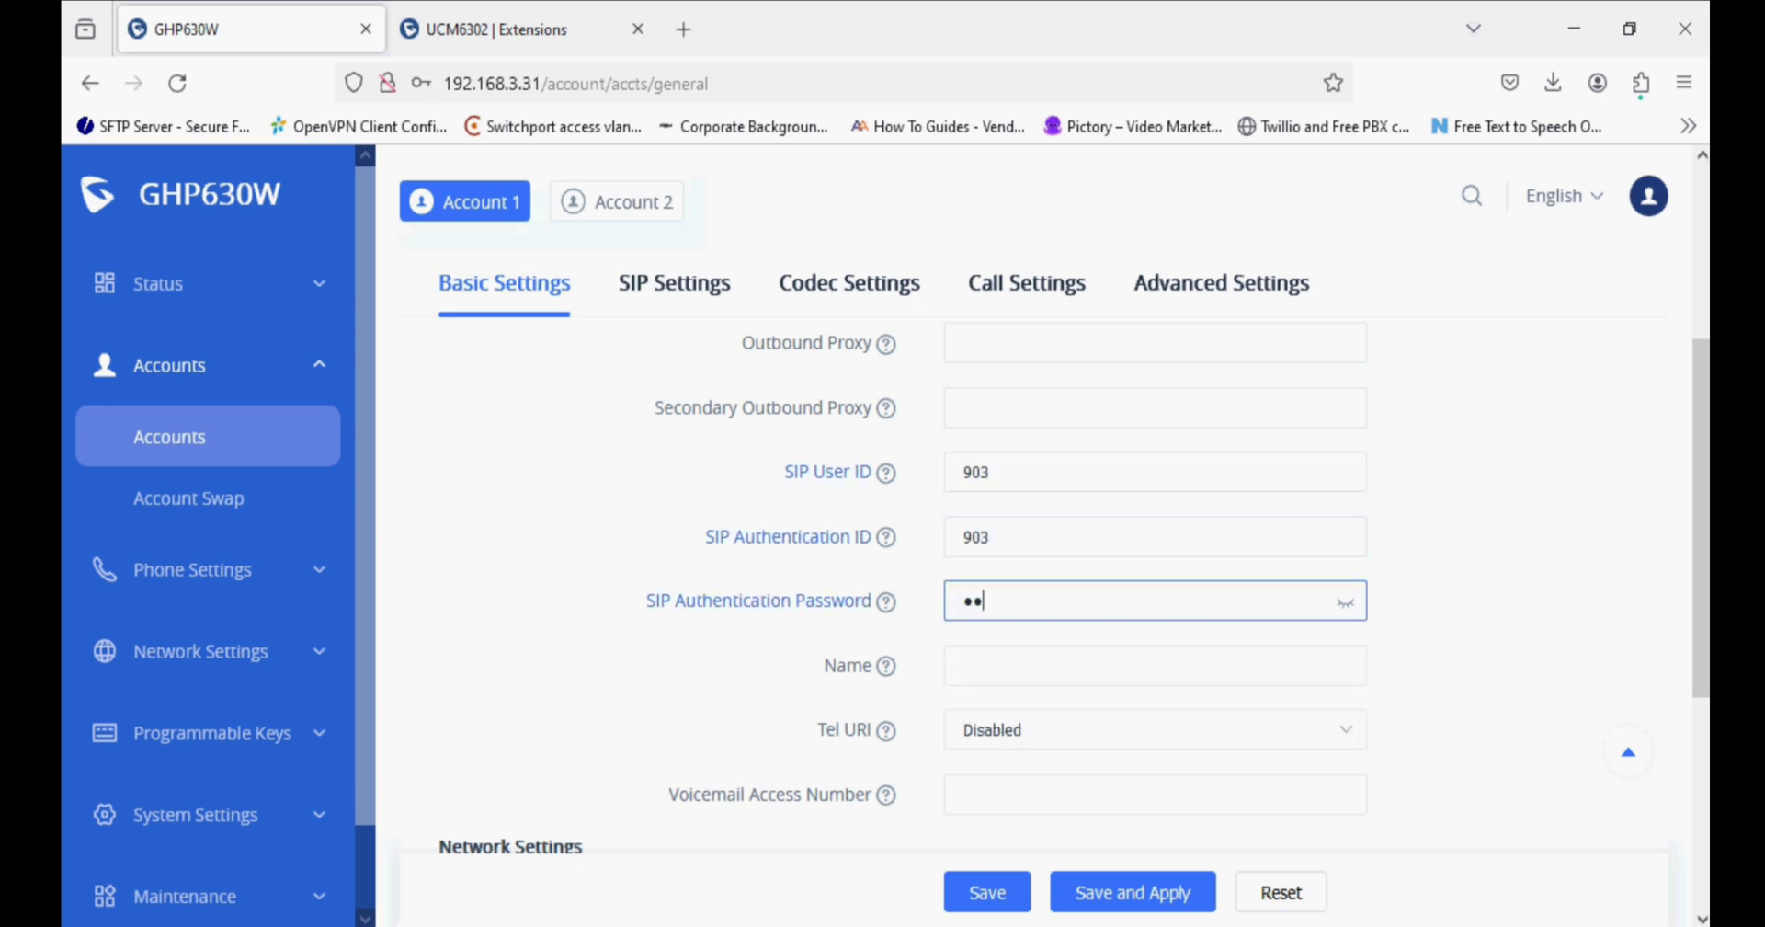
{"action": "scroll", "coordinate": [1048, 675], "scroll_direction": "down", "scroll_amount": 2}
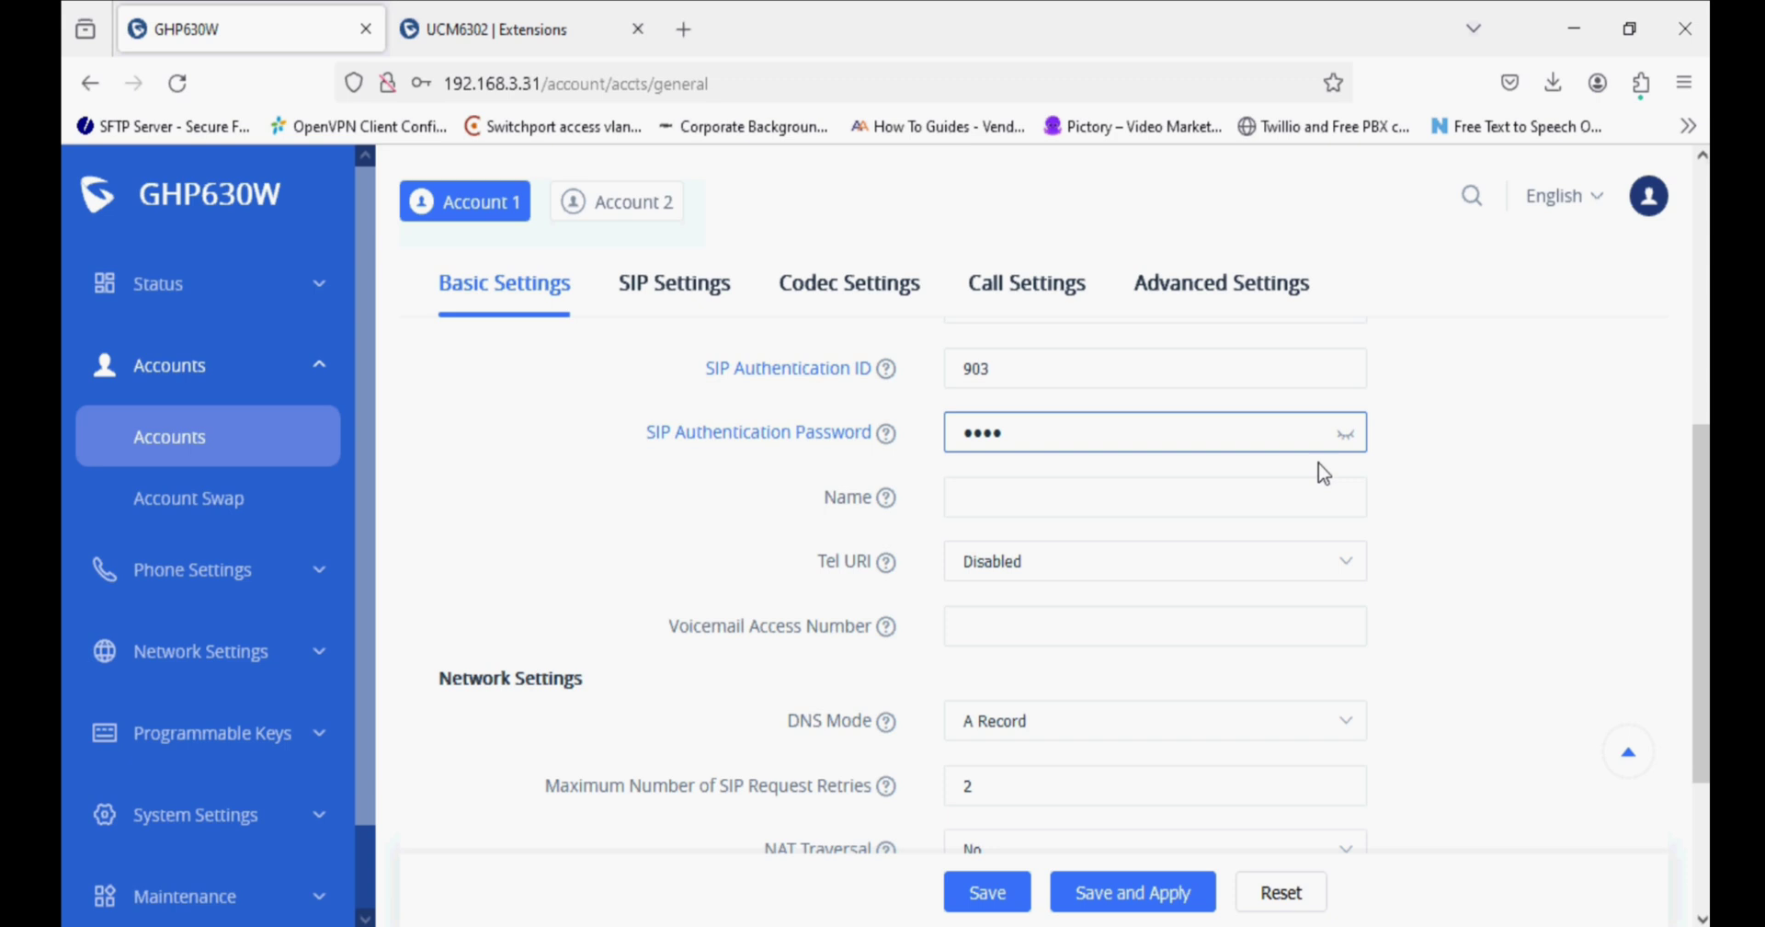
{"action": "left_click", "coordinate": [1344, 434]}
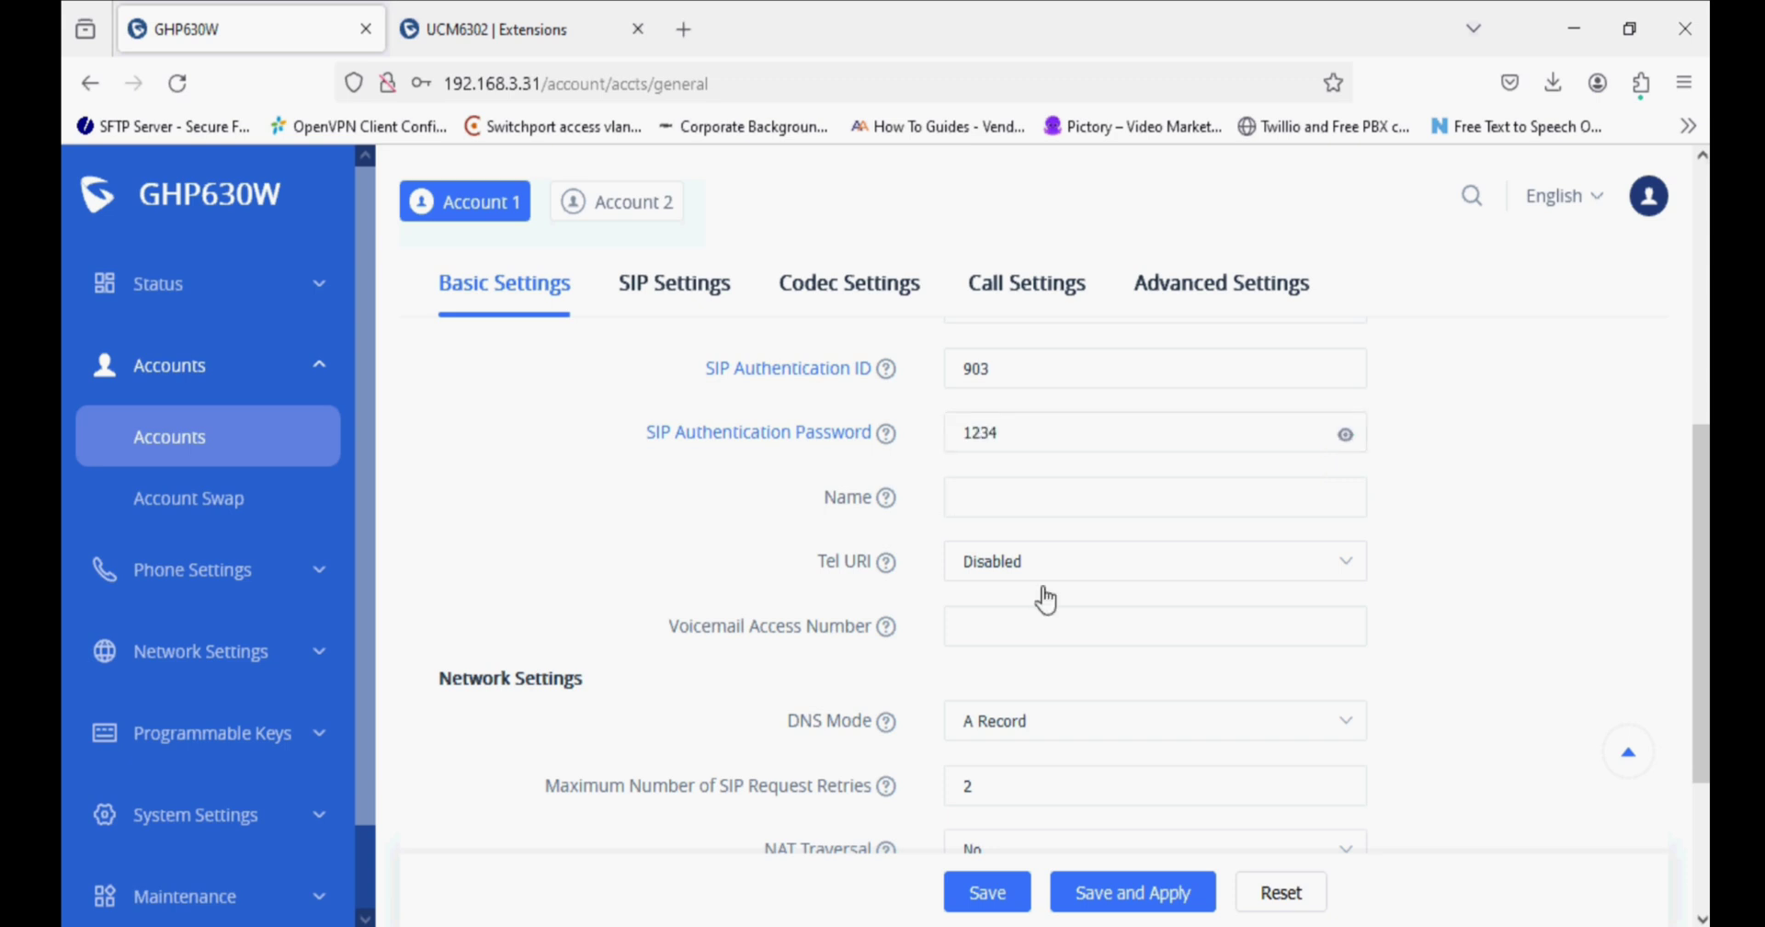
{"action": "scroll", "coordinate": [1094, 686], "scroll_direction": "down", "scroll_amount": 3}
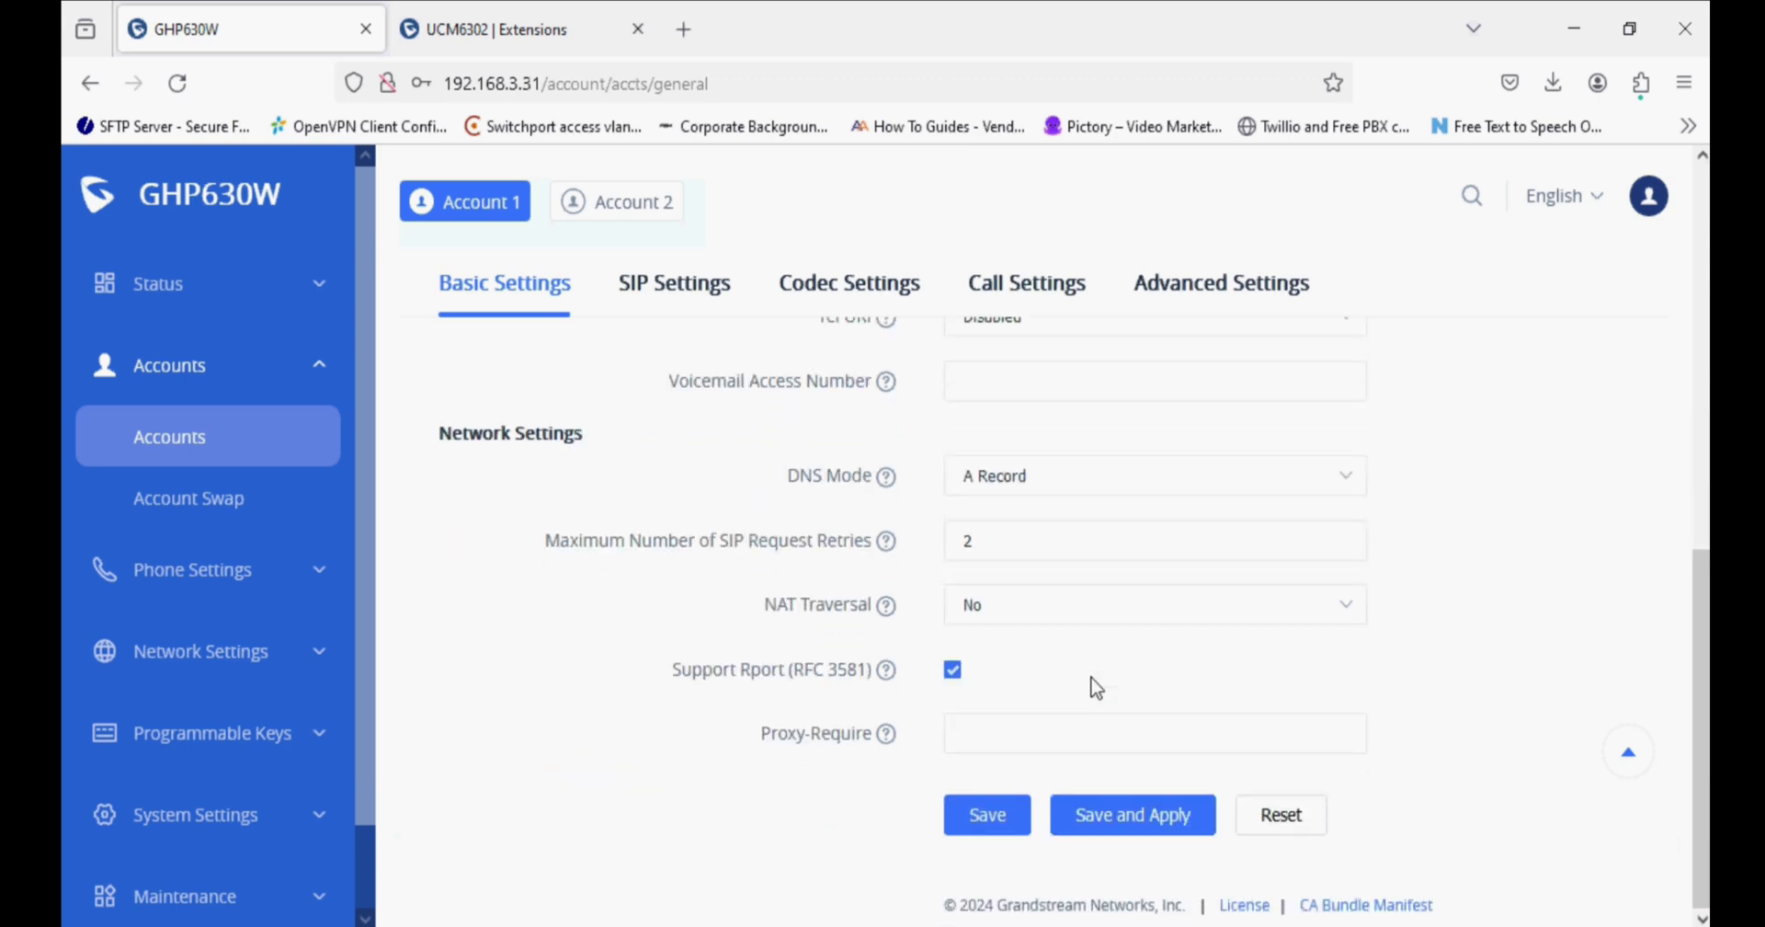
{"action": "left_click", "coordinate": [1106, 826]}
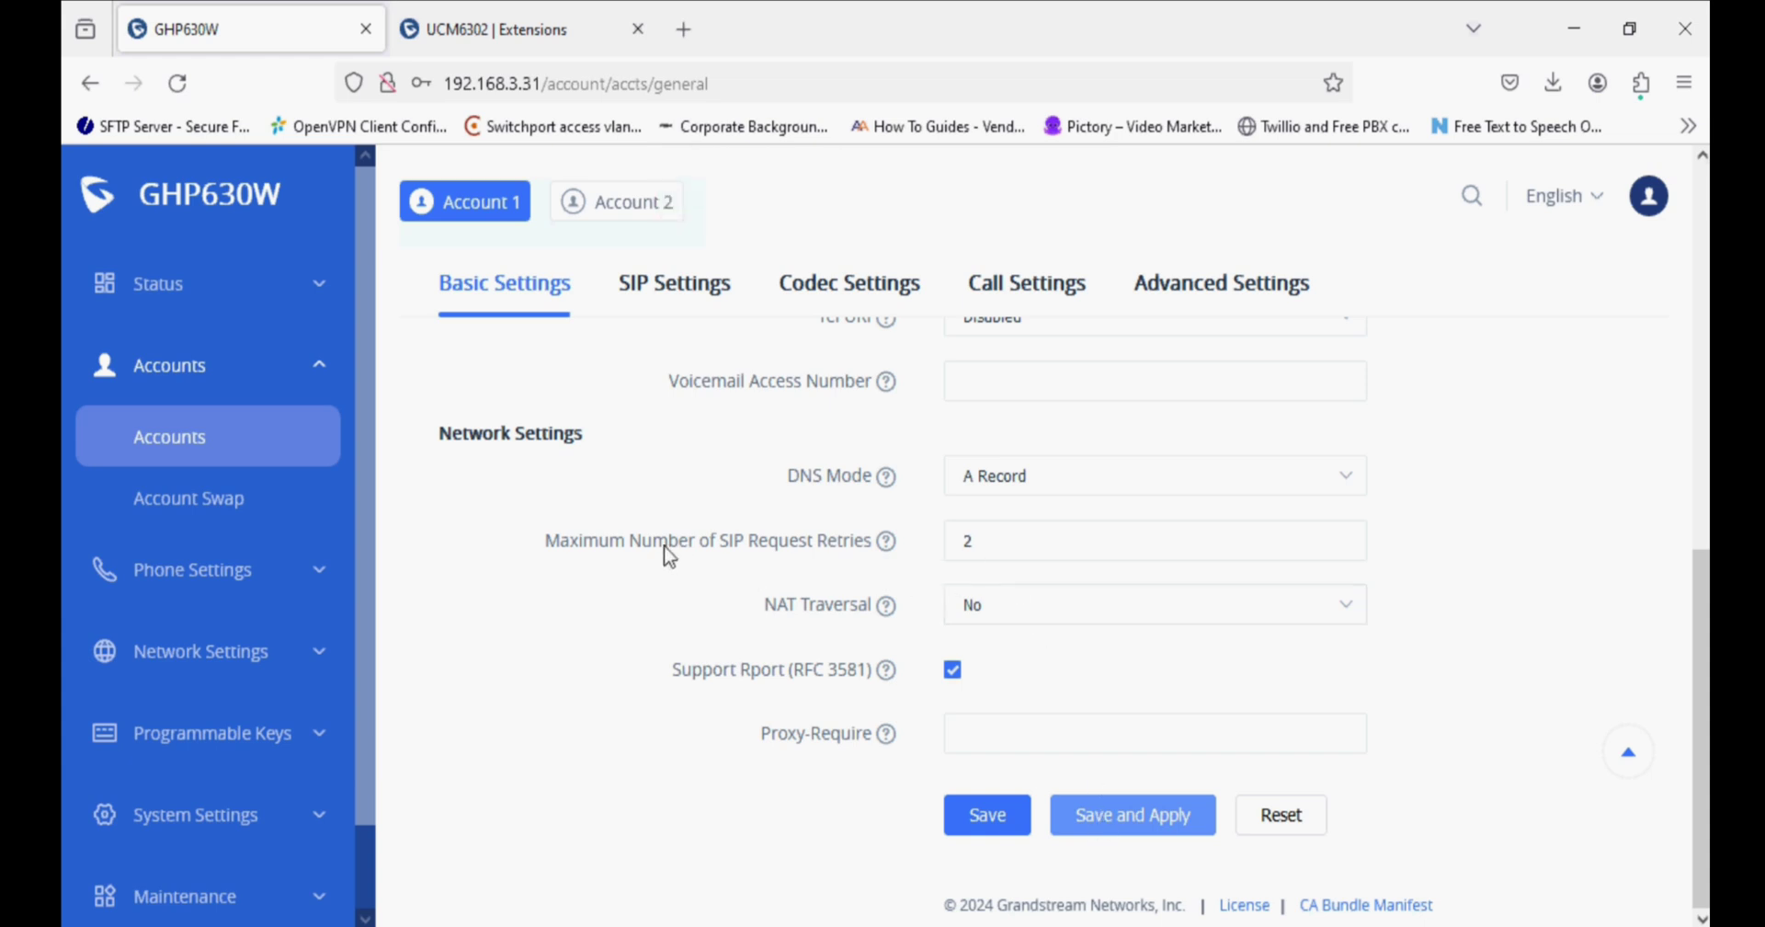
{"action": "scroll", "coordinate": [665, 546], "scroll_direction": "up", "scroll_amount": 10}
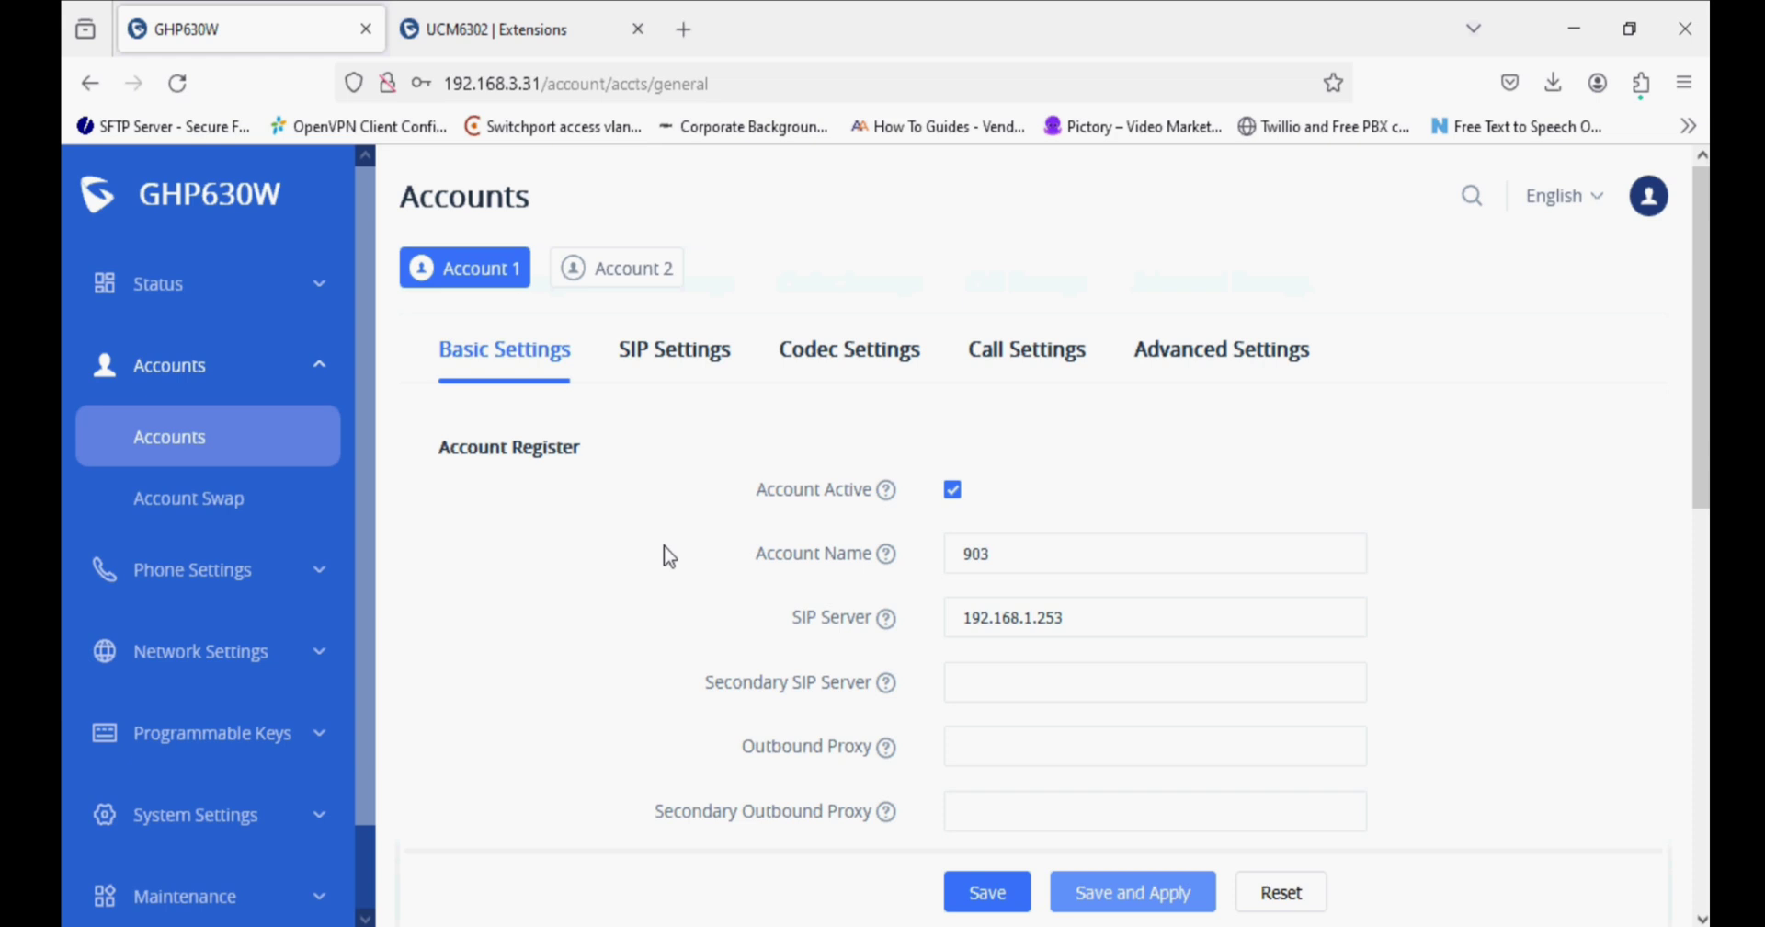
Confirm Account 1 is registered as 903 on 192.168.1.253 and the UCM6302 shows 903 Idle.
{"action": "left_click", "coordinate": [241, 293]}
{"action": "left_click", "coordinate": [233, 357]}
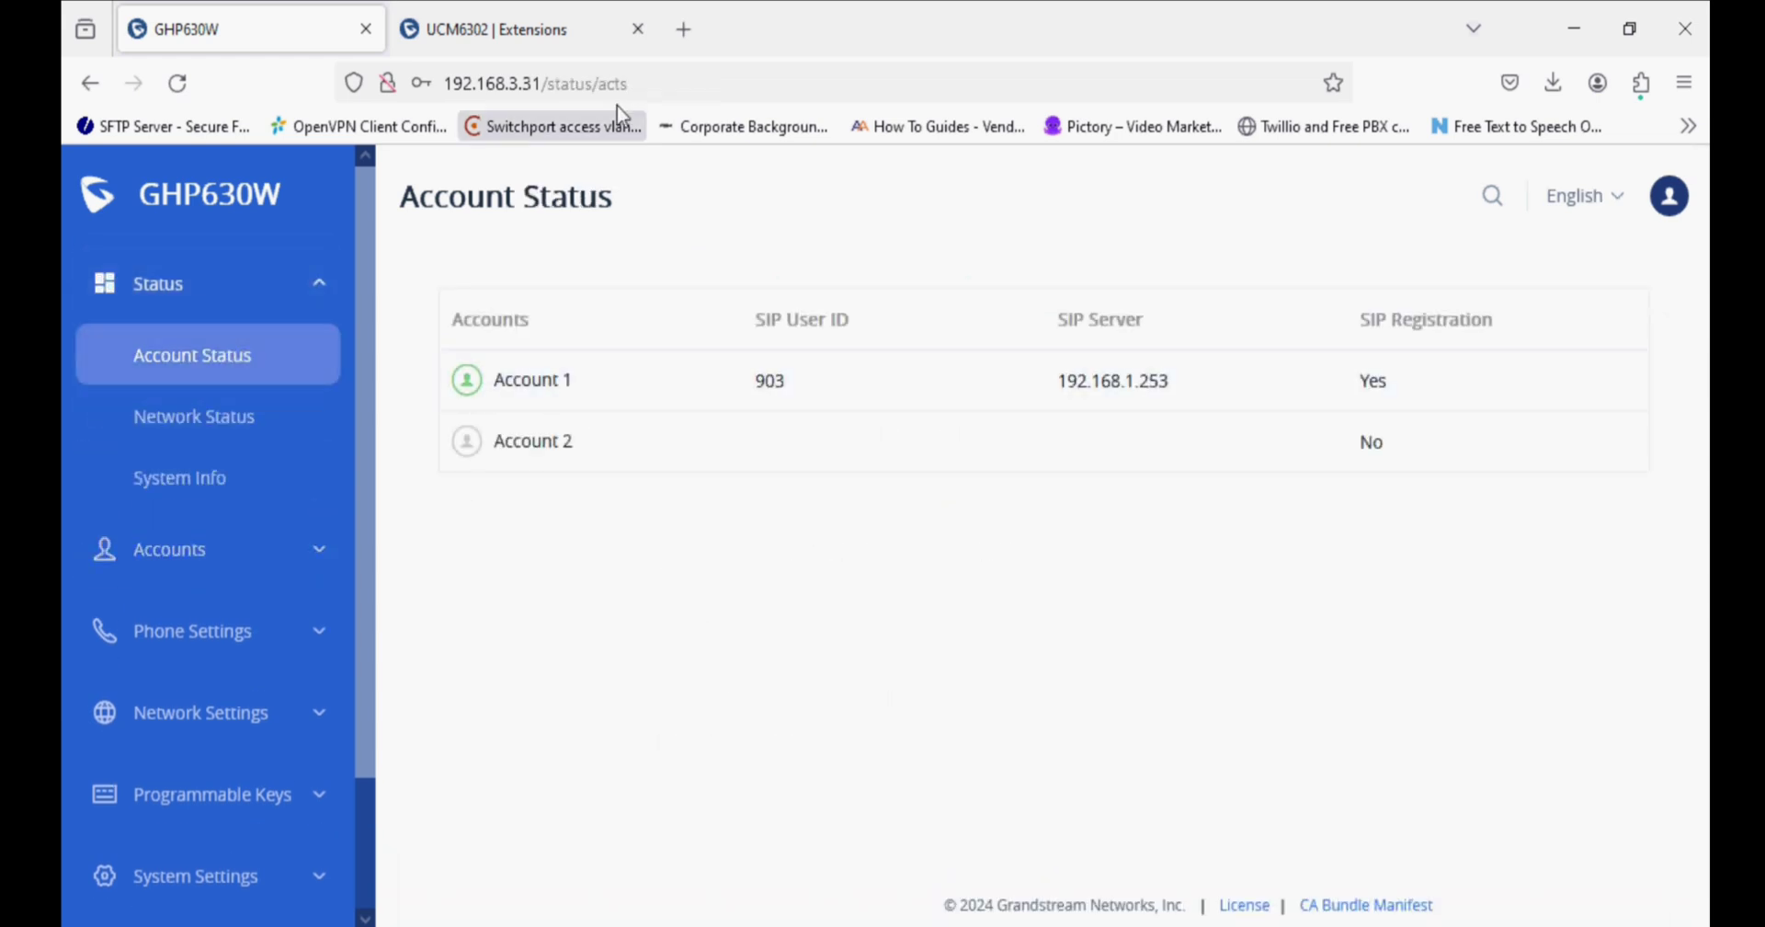
{"action": "left_click", "coordinate": [568, 19]}
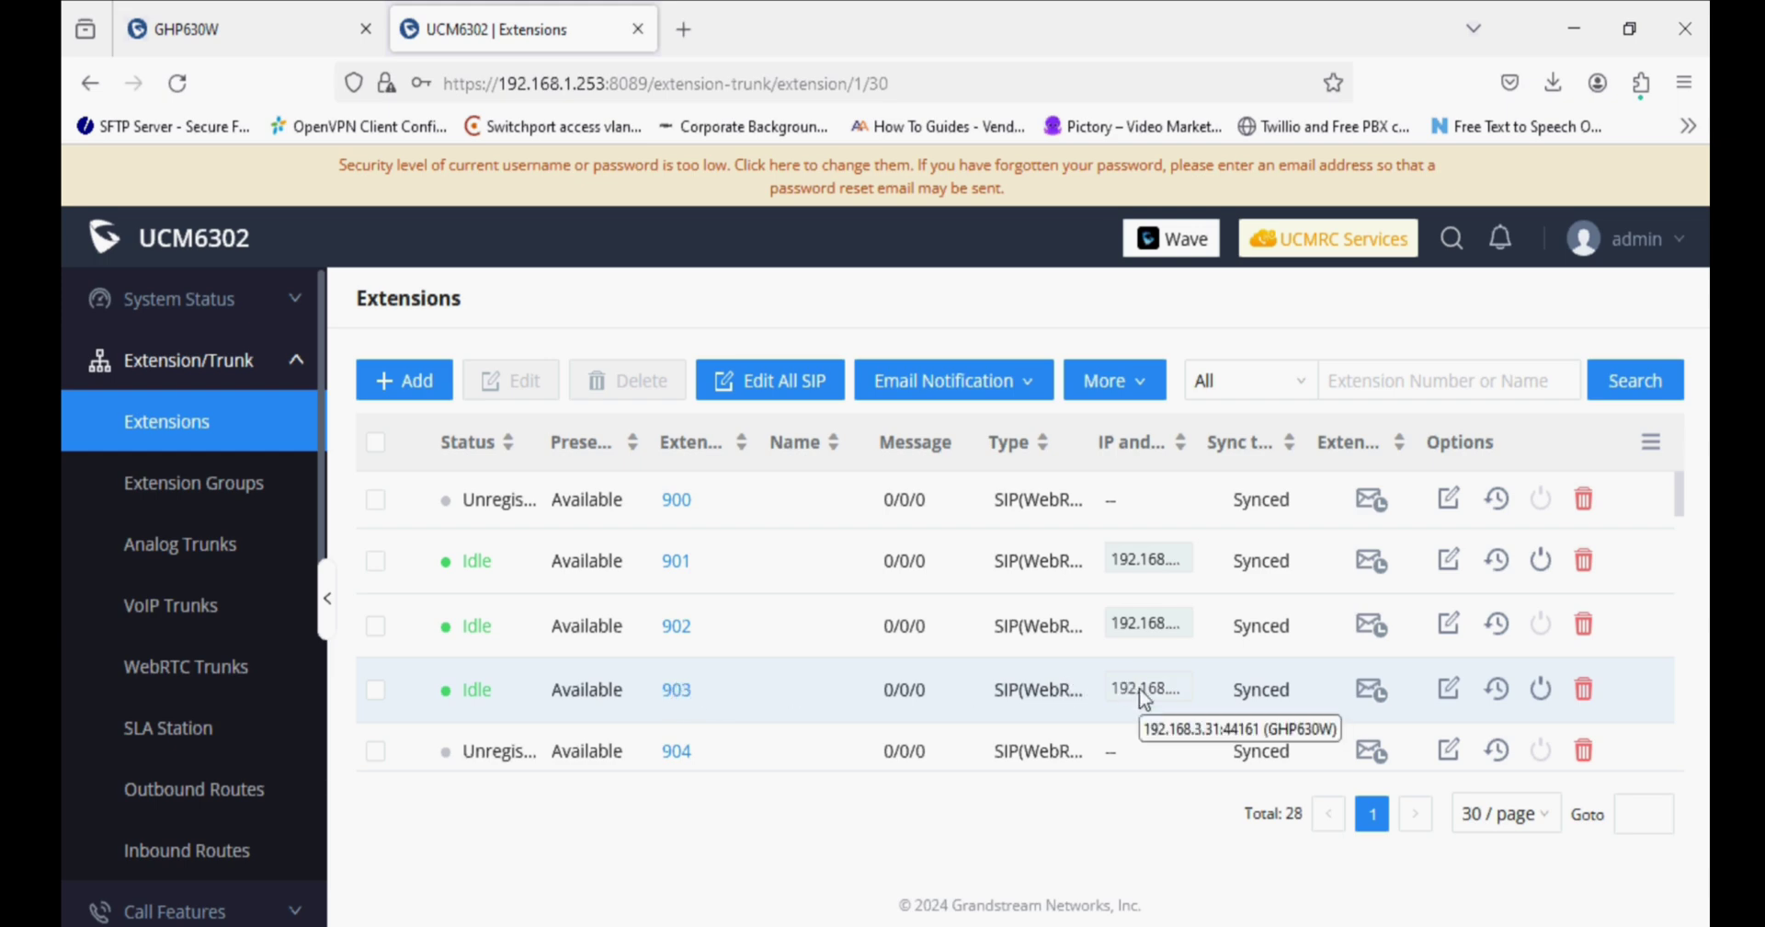
{"action": "left_click", "coordinate": [246, 27]}
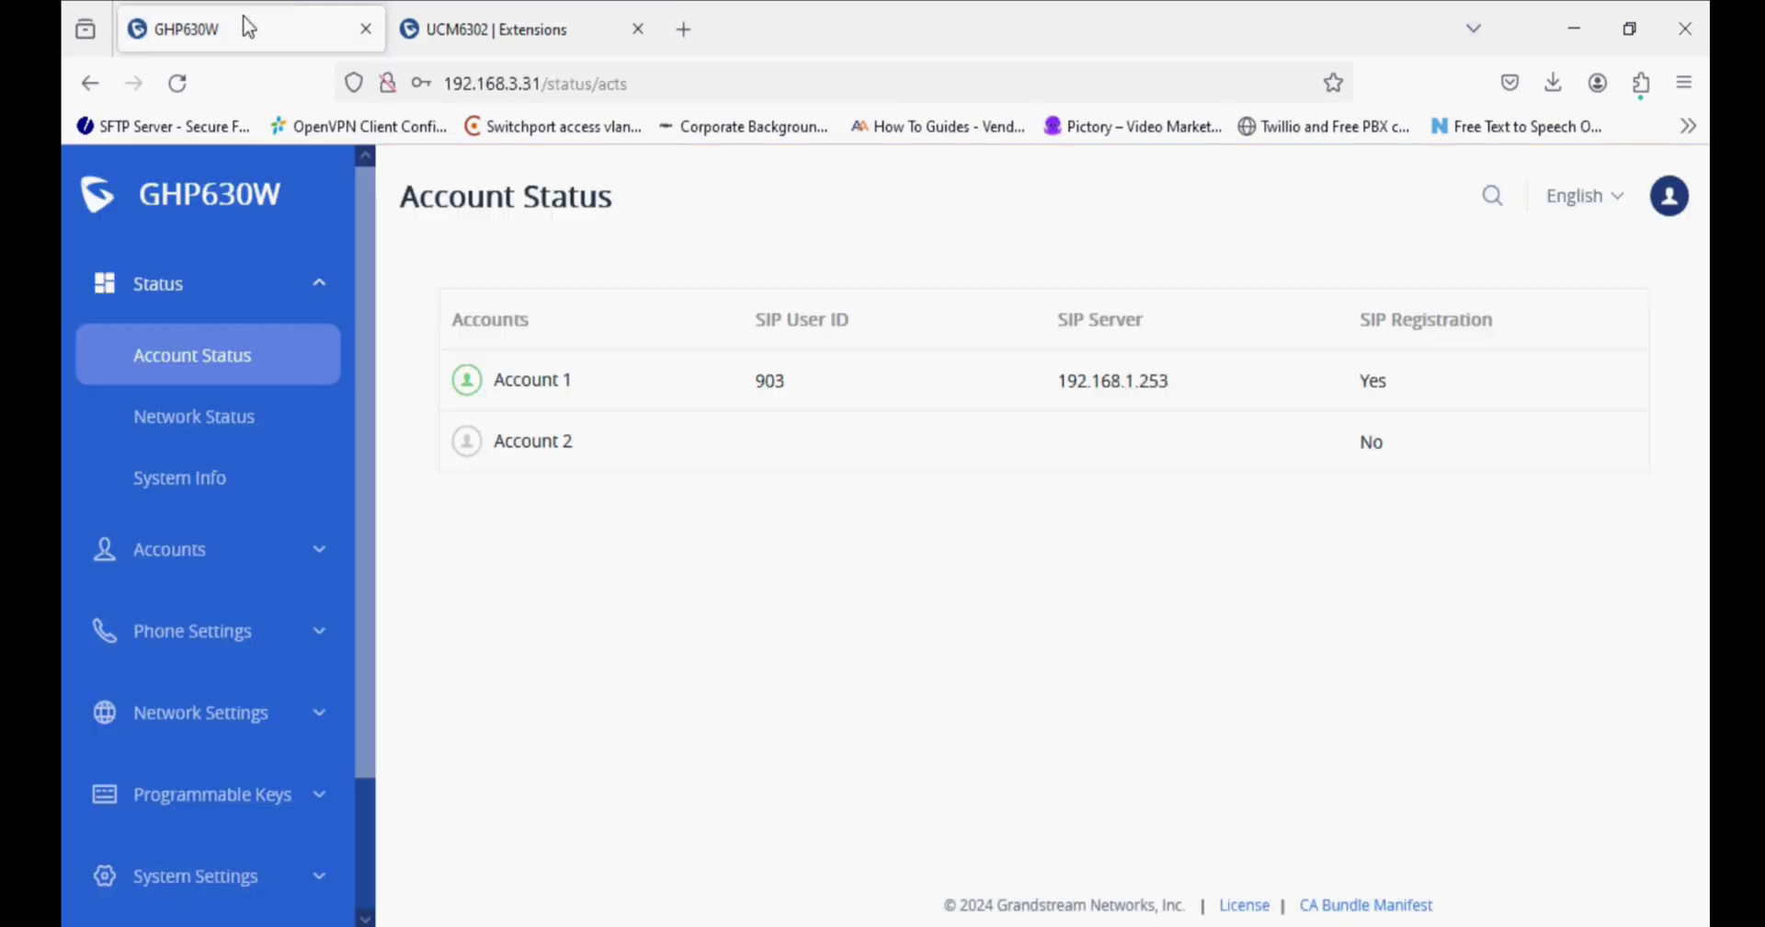
Open Account 1's Codec Settings page.
{"action": "left_click", "coordinate": [260, 548]}
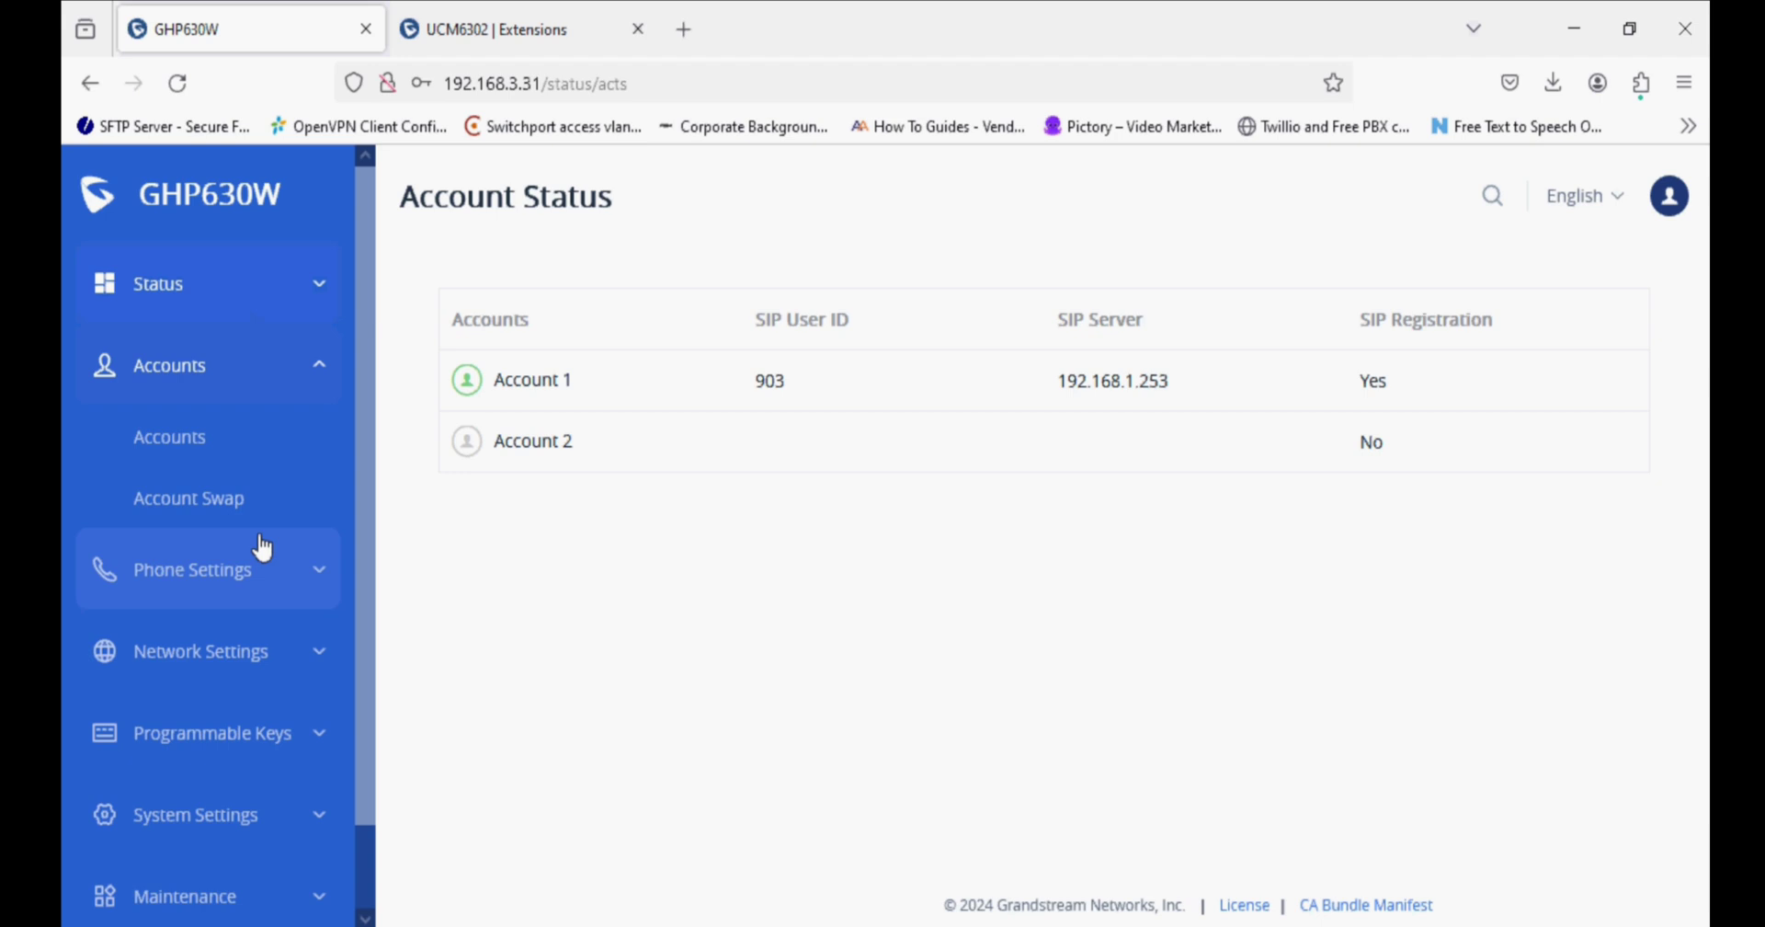
{"action": "left_click", "coordinate": [237, 443]}
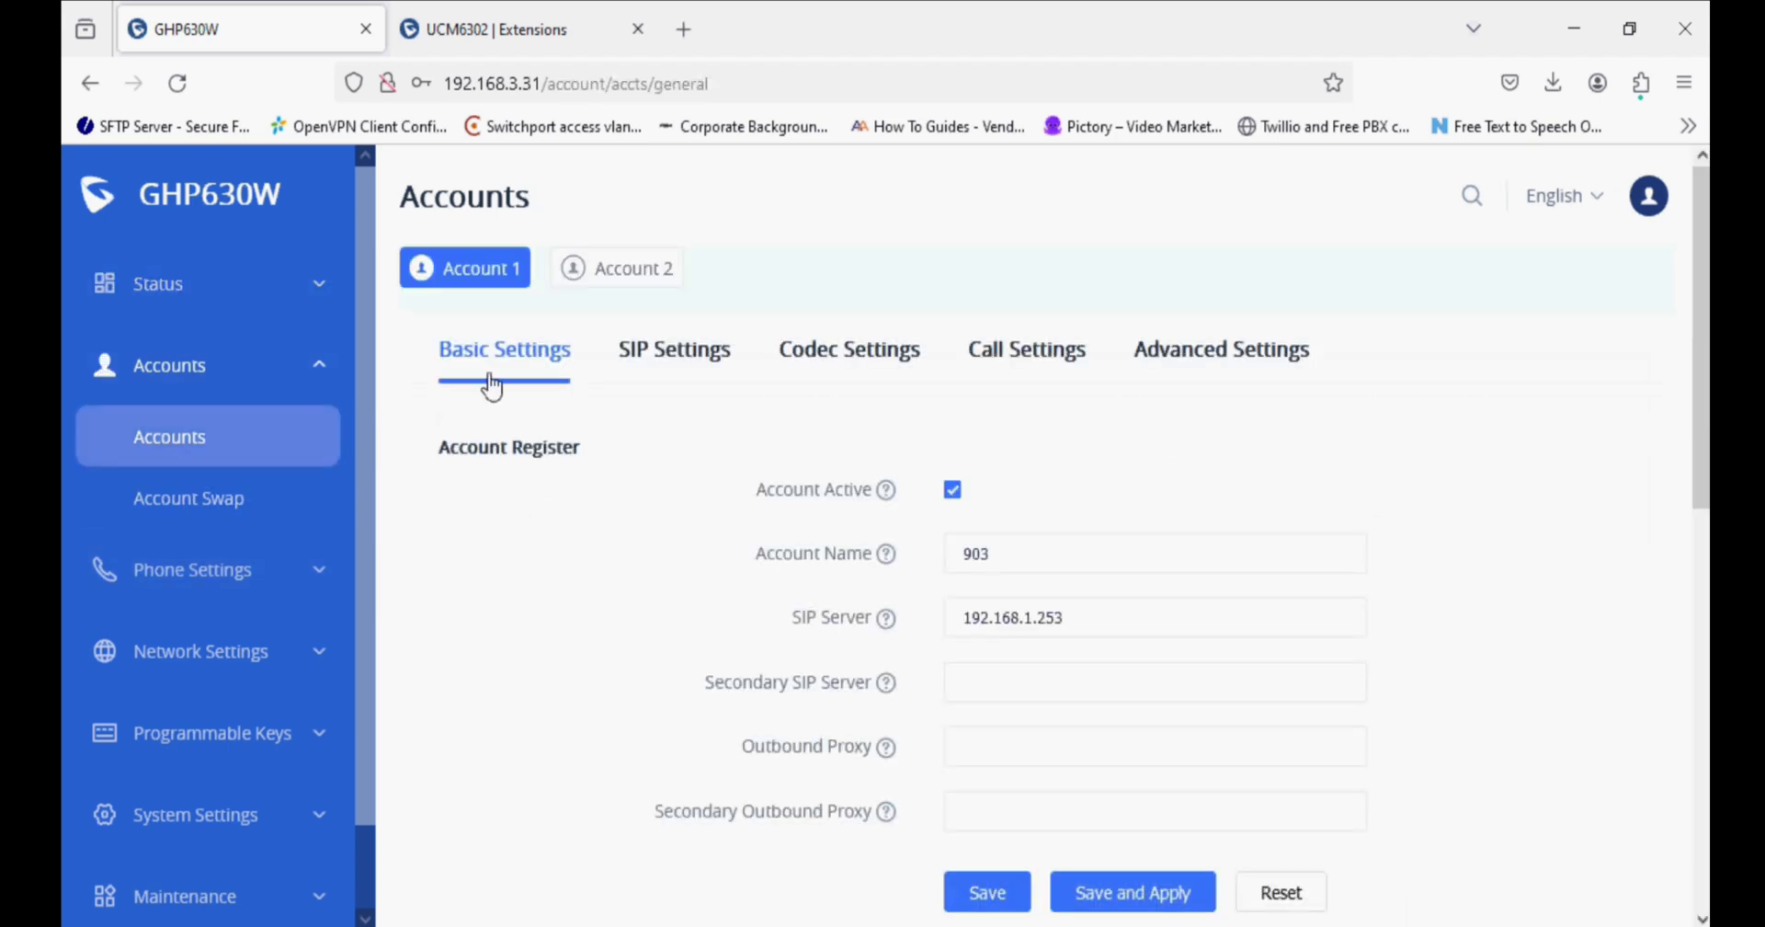
{"action": "left_click", "coordinate": [839, 362]}
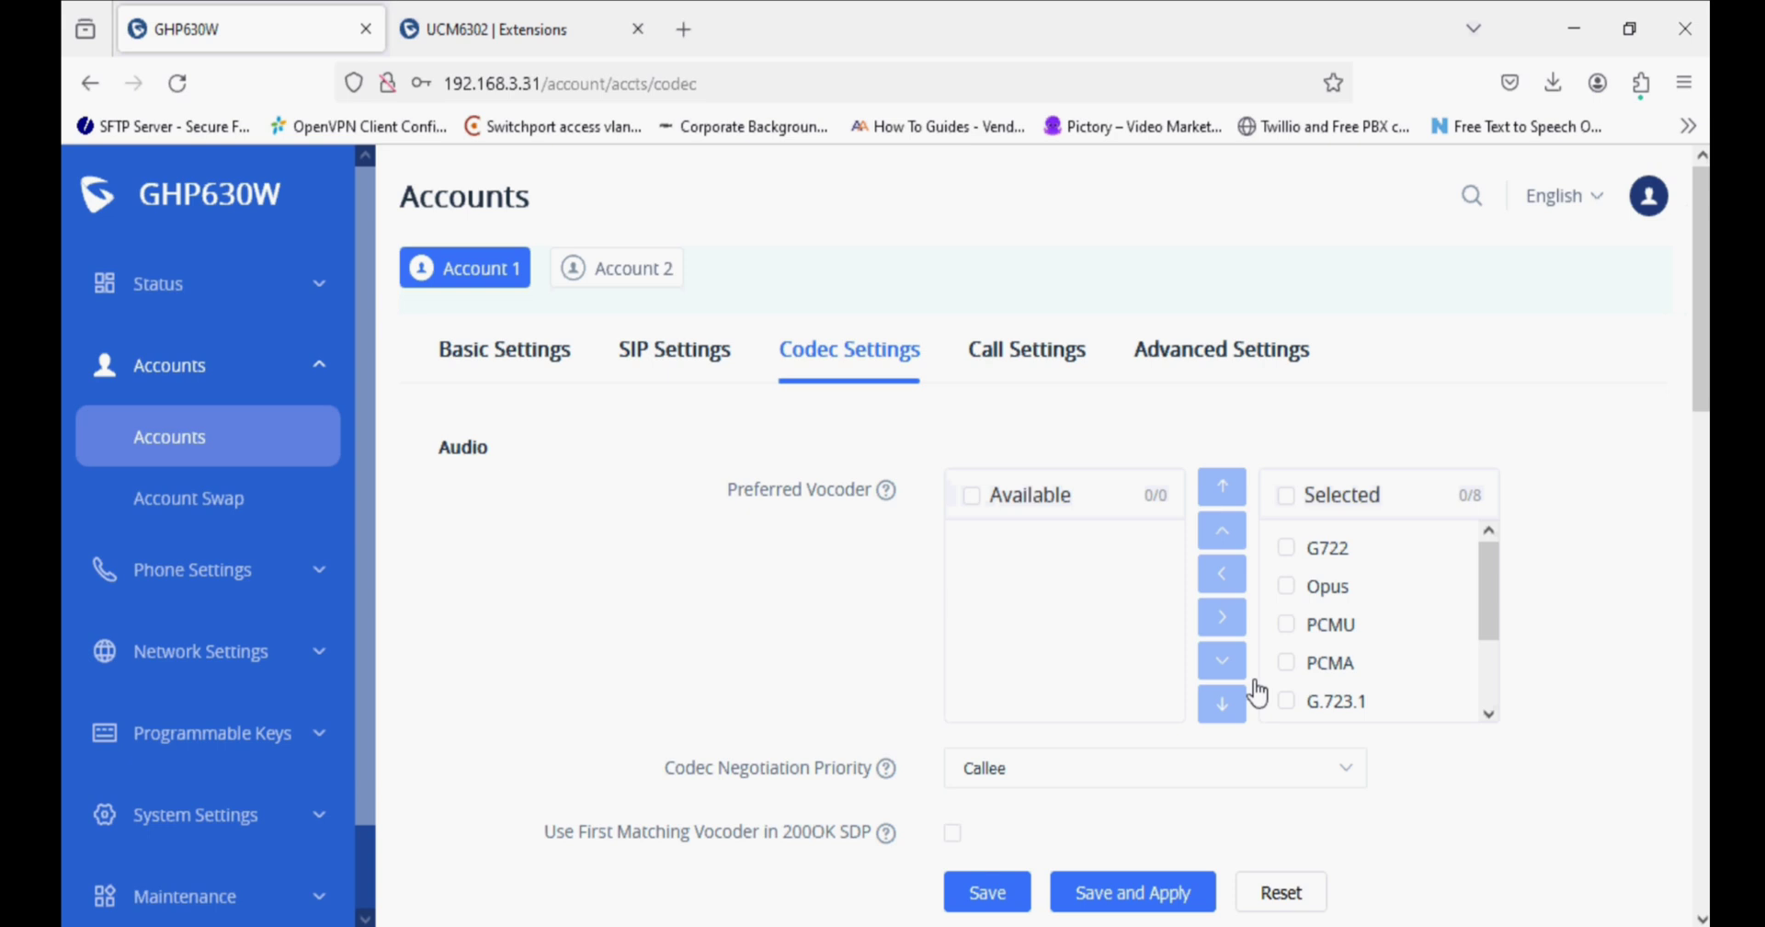
{"action": "scroll", "coordinate": [1244, 685], "scroll_direction": "down", "scroll_amount": 10}
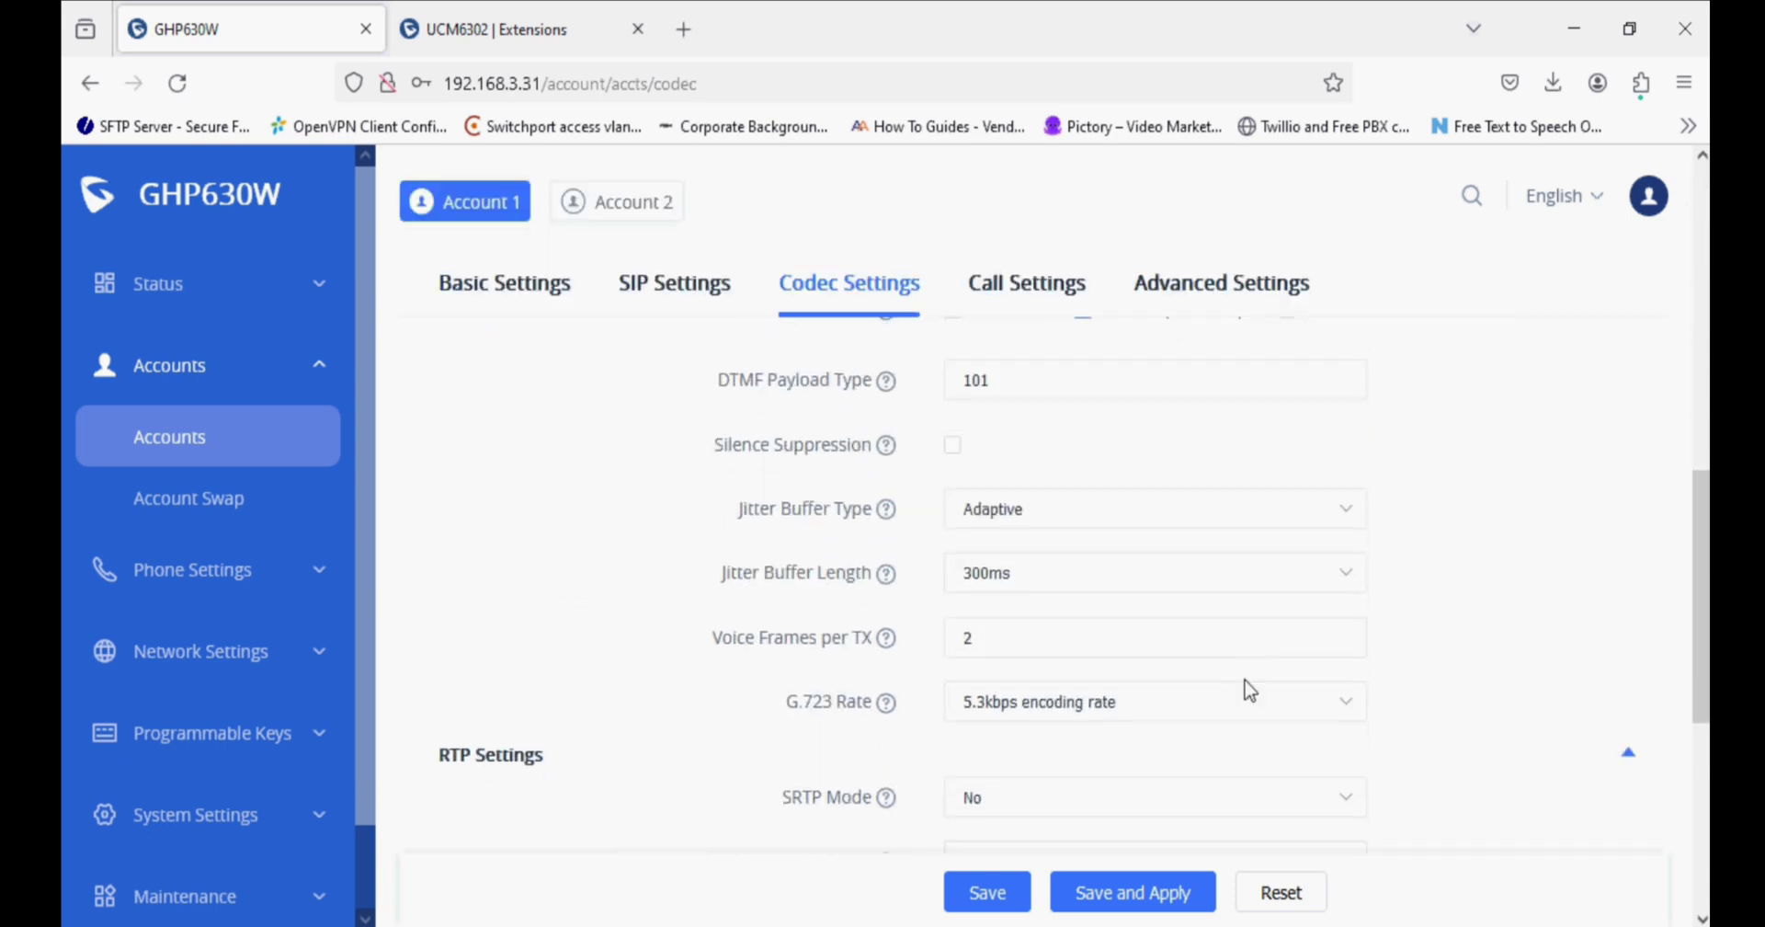
{"action": "scroll", "coordinate": [1245, 685], "scroll_direction": "up", "scroll_amount": 10}
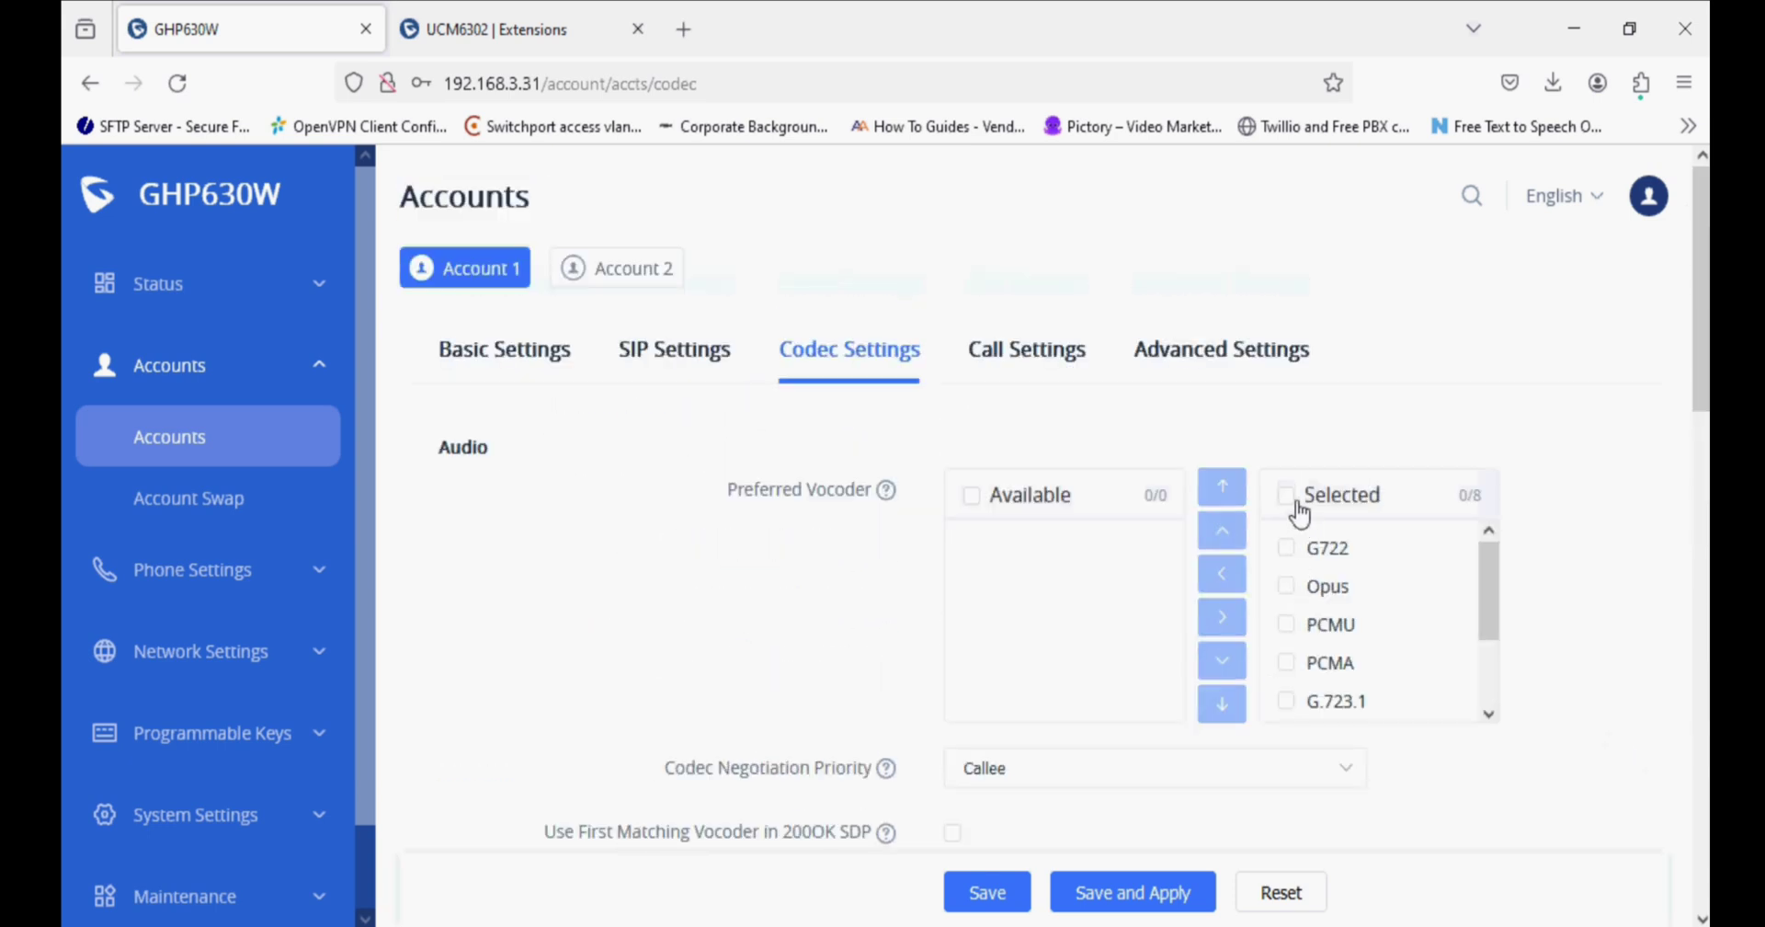
Keep only PCMU, PCMA and G.729A/B selected, enable Use First Matching Vocoder, and save and apply.
{"action": "left_click", "coordinate": [1287, 502]}
{"action": "left_click", "coordinate": [1289, 624]}
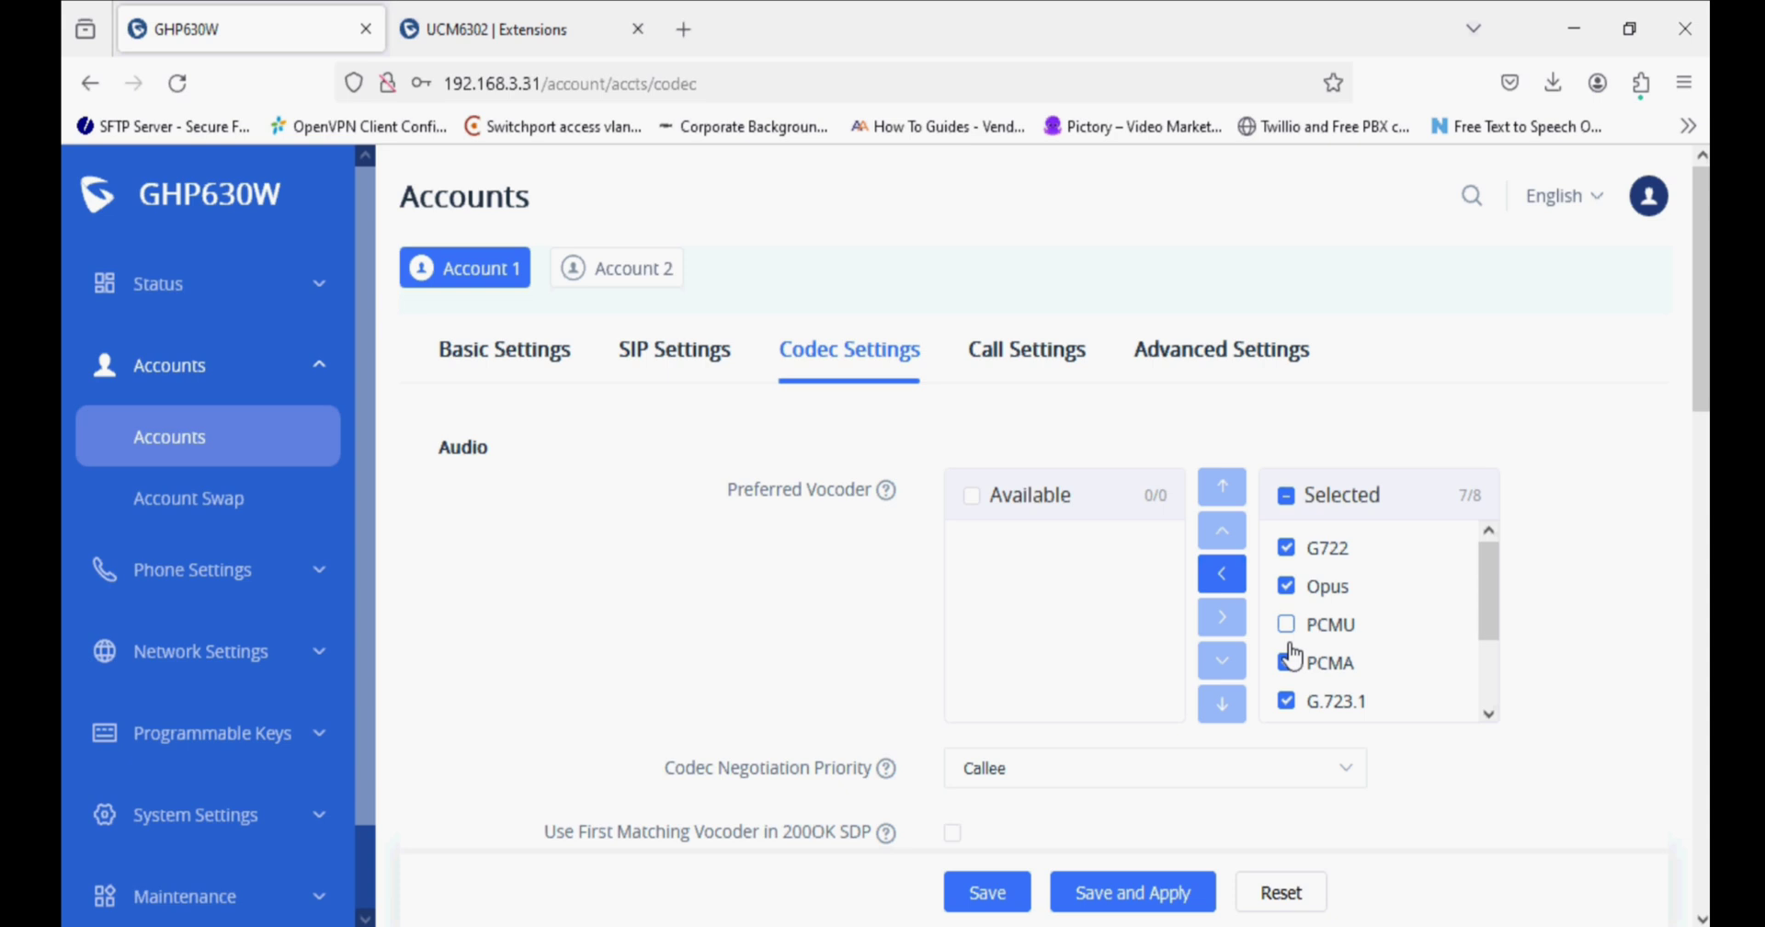
{"action": "left_click", "coordinate": [1287, 663]}
{"action": "scroll", "coordinate": [1328, 672], "scroll_direction": "down", "scroll_amount": 1}
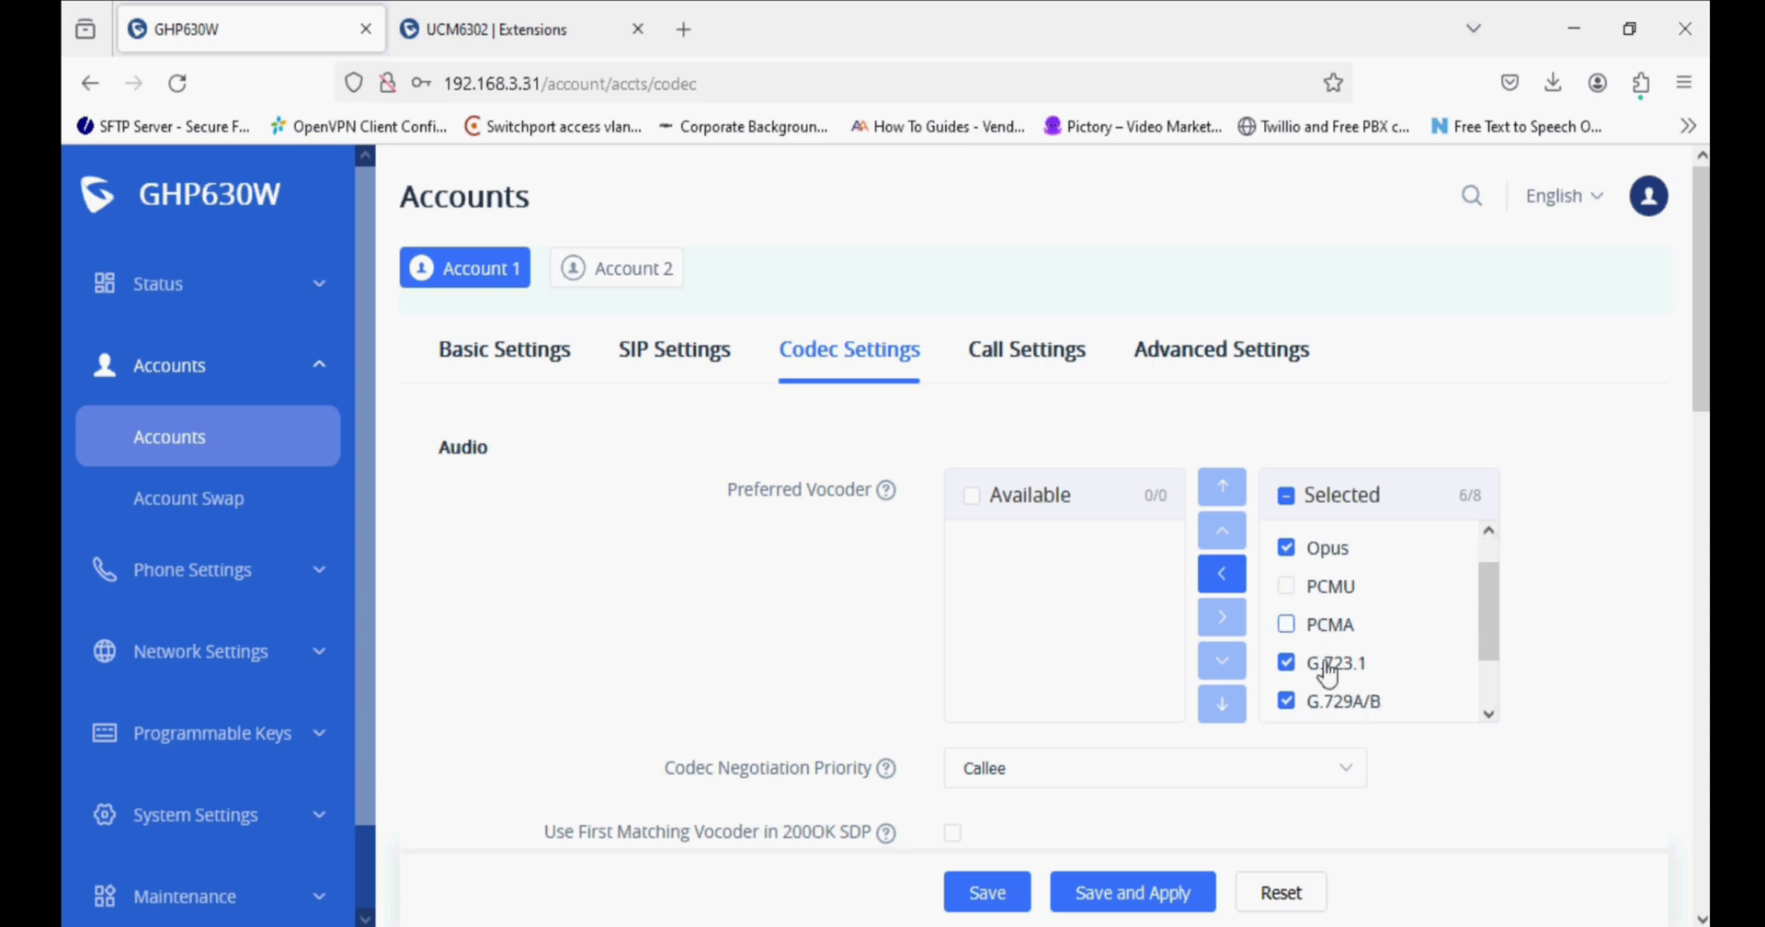
{"action": "left_click", "coordinate": [1226, 573]}
{"action": "scroll", "coordinate": [1404, 780], "scroll_direction": "down", "scroll_amount": 3}
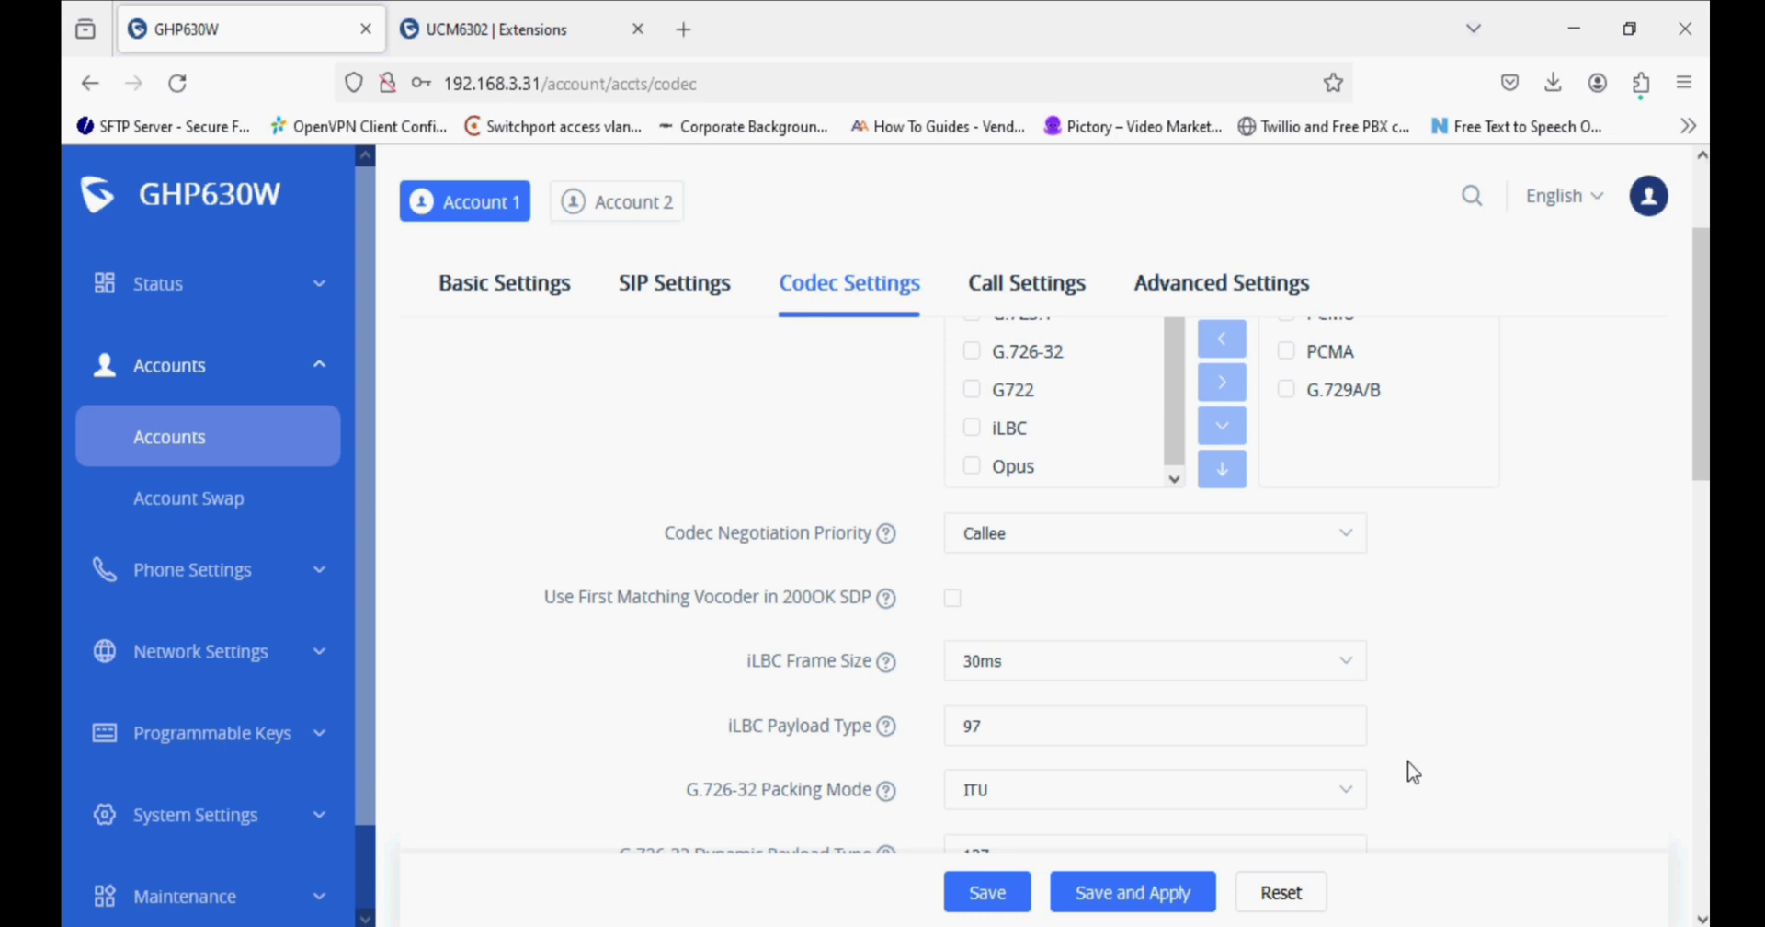
{"action": "left_click", "coordinate": [954, 600]}
{"action": "left_click", "coordinate": [1137, 894]}
{"action": "left_click", "coordinate": [266, 506]}
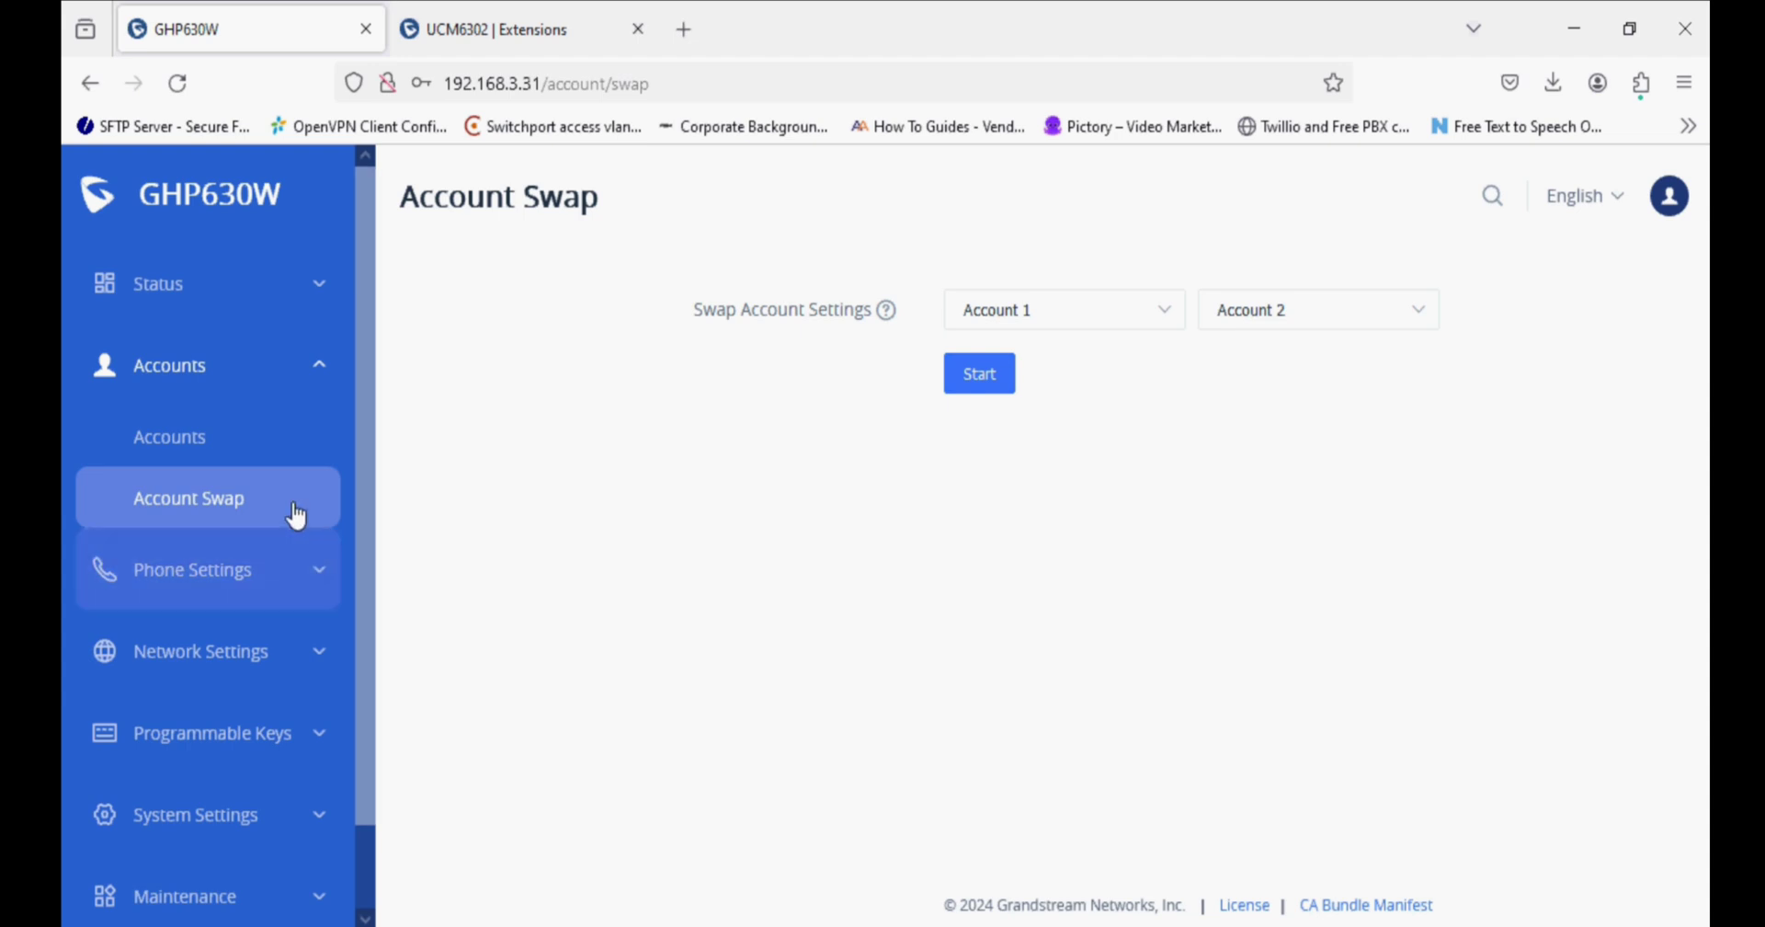
Reset Account 1's basic settings to defaults, confirm, and save and apply them.
{"action": "left_click", "coordinate": [226, 438]}
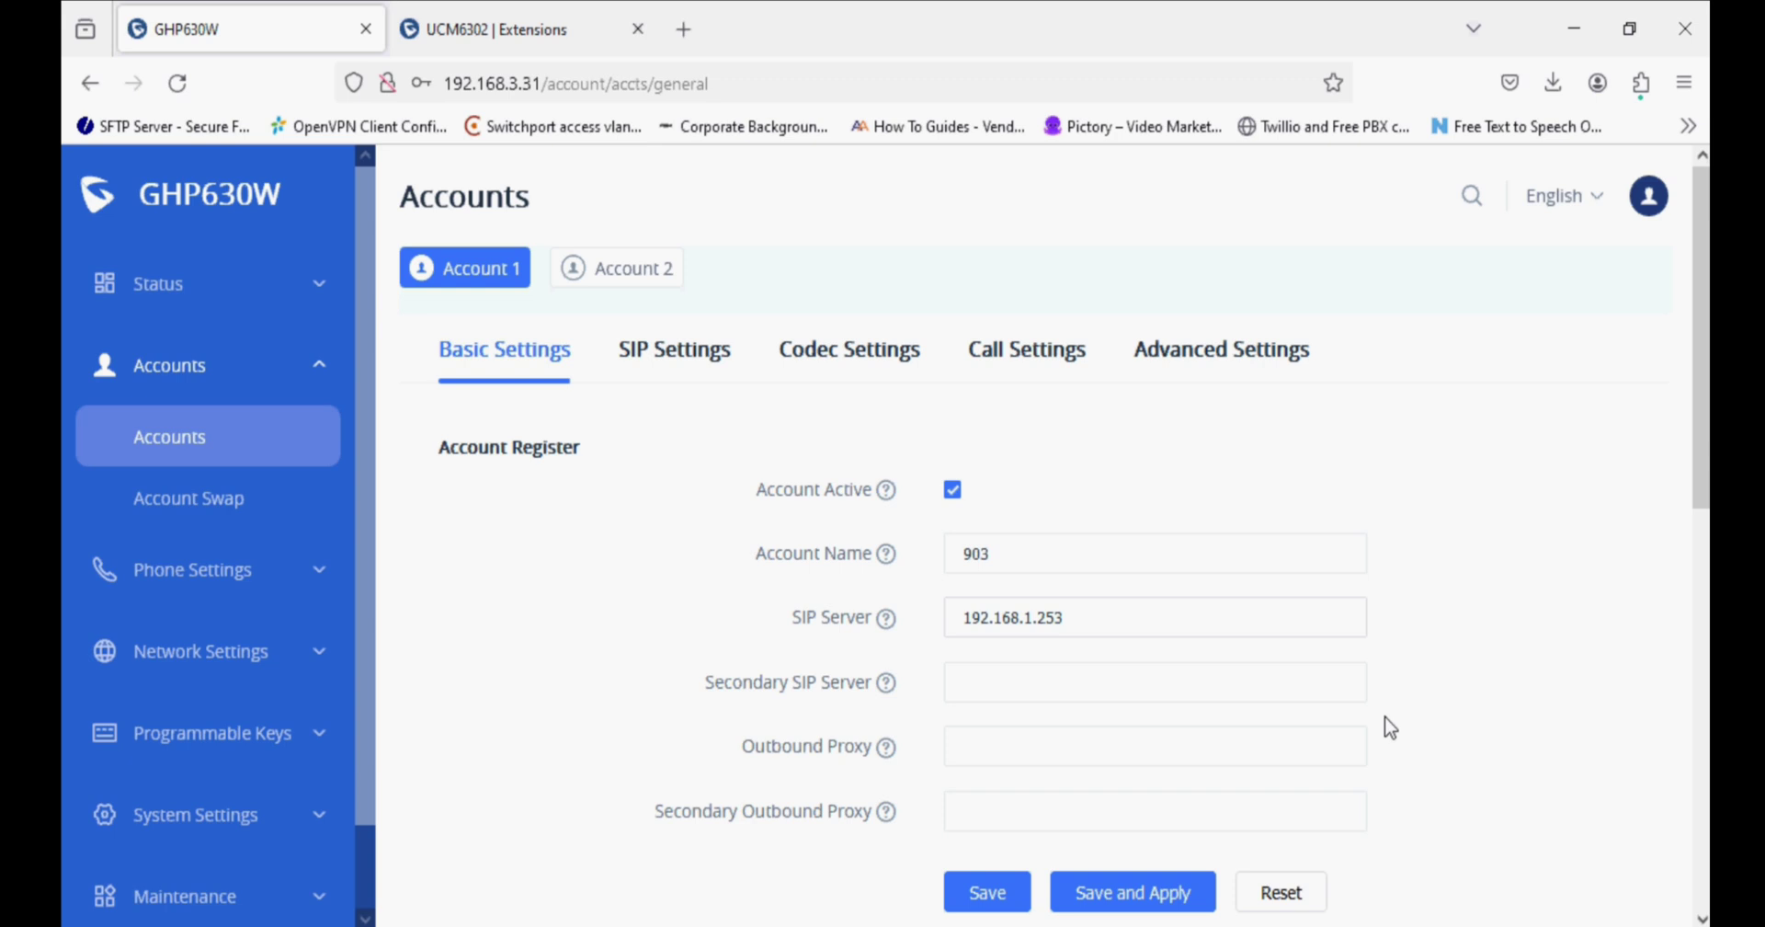
{"action": "left_click", "coordinate": [1280, 893]}
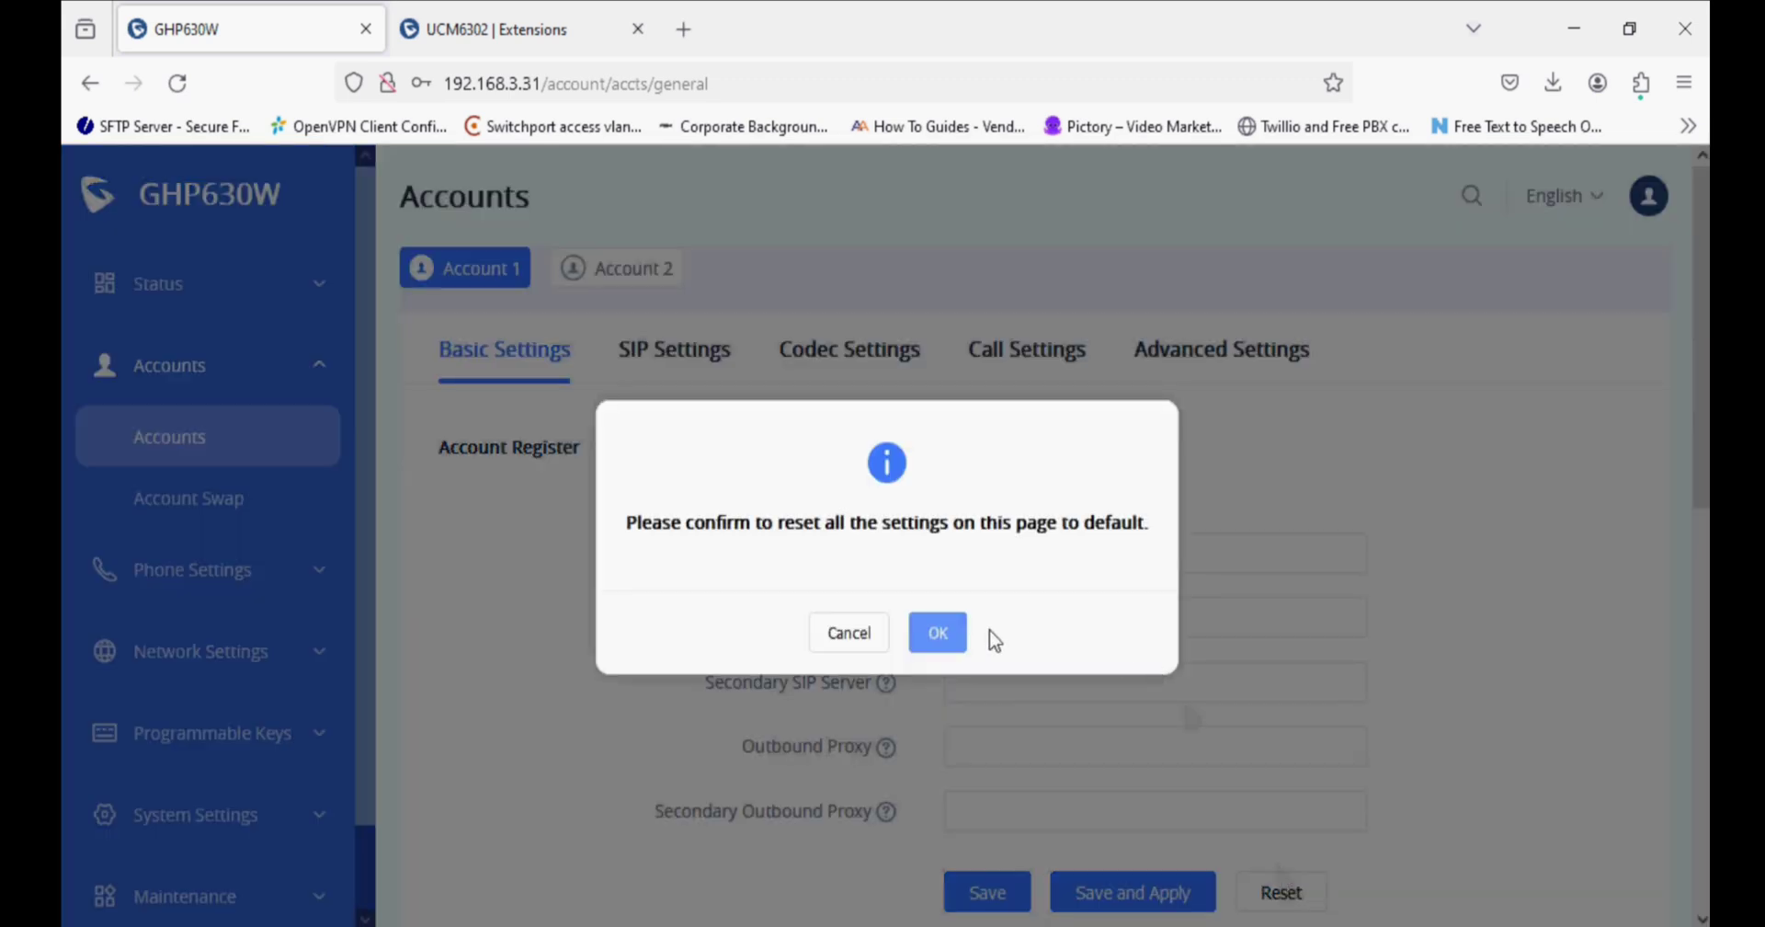
{"action": "left_click", "coordinate": [947, 633]}
{"action": "left_click", "coordinate": [1173, 892]}
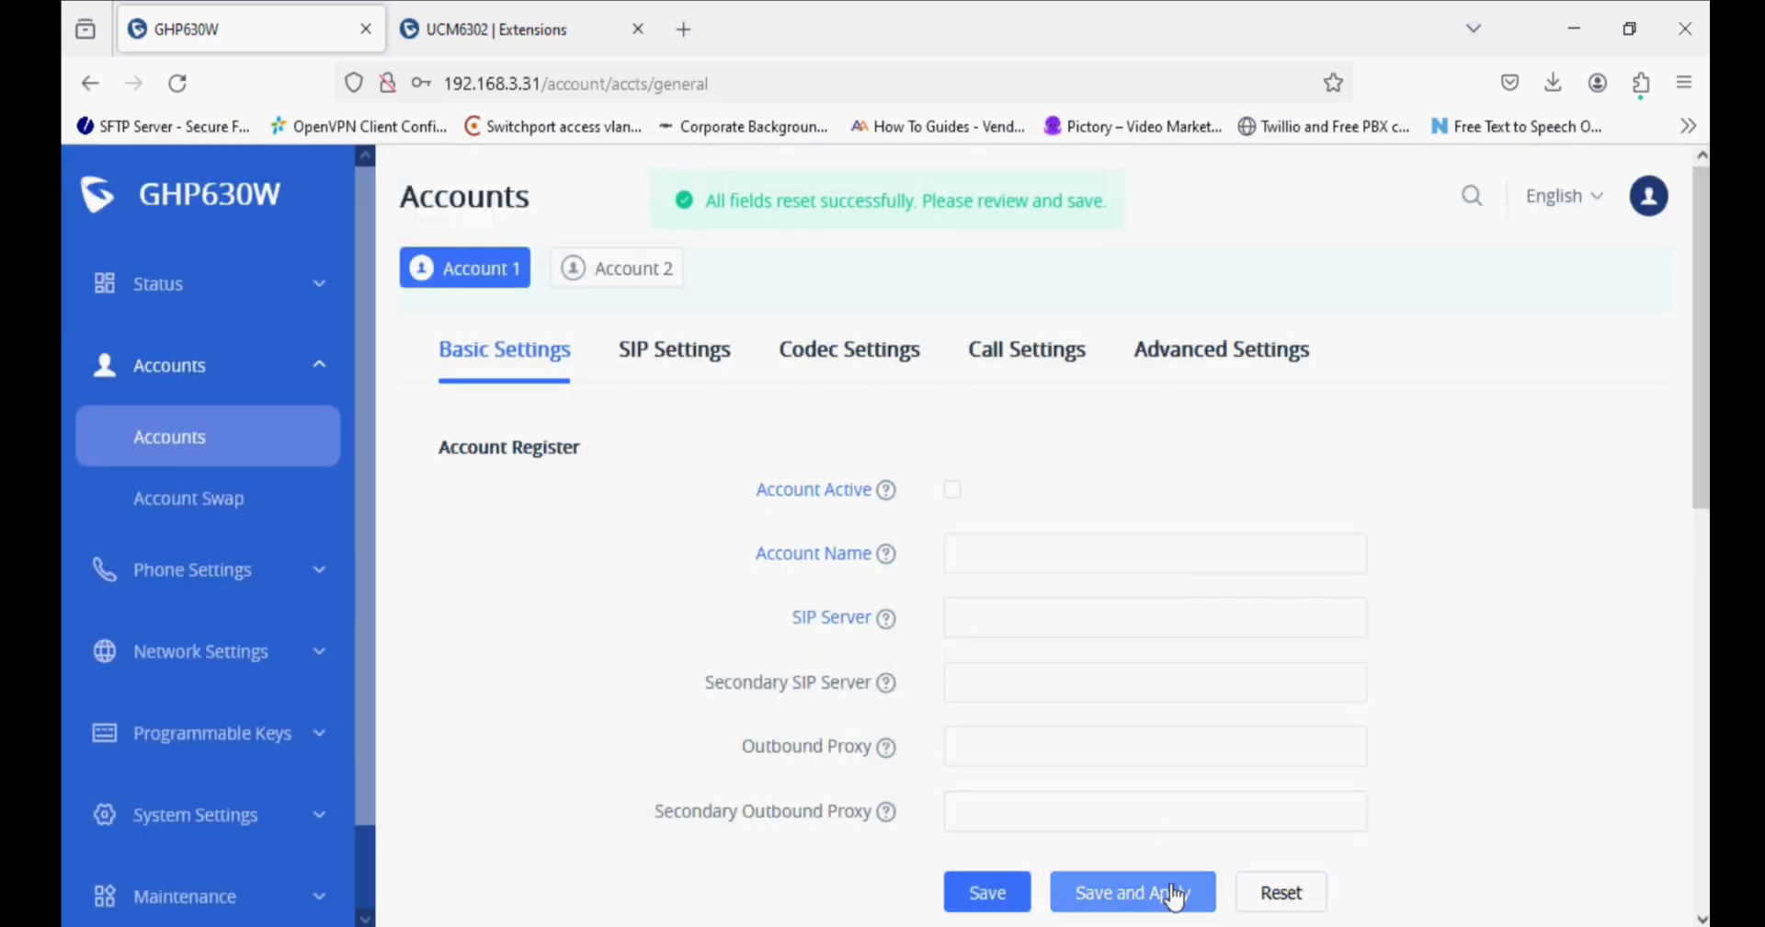
In UCM6302 Zero Config Model Update, download the GHP630 template from page 2.
{"action": "left_click", "coordinate": [520, 28]}
{"action": "scroll", "coordinate": [301, 595], "scroll_direction": "down", "scroll_amount": 5}
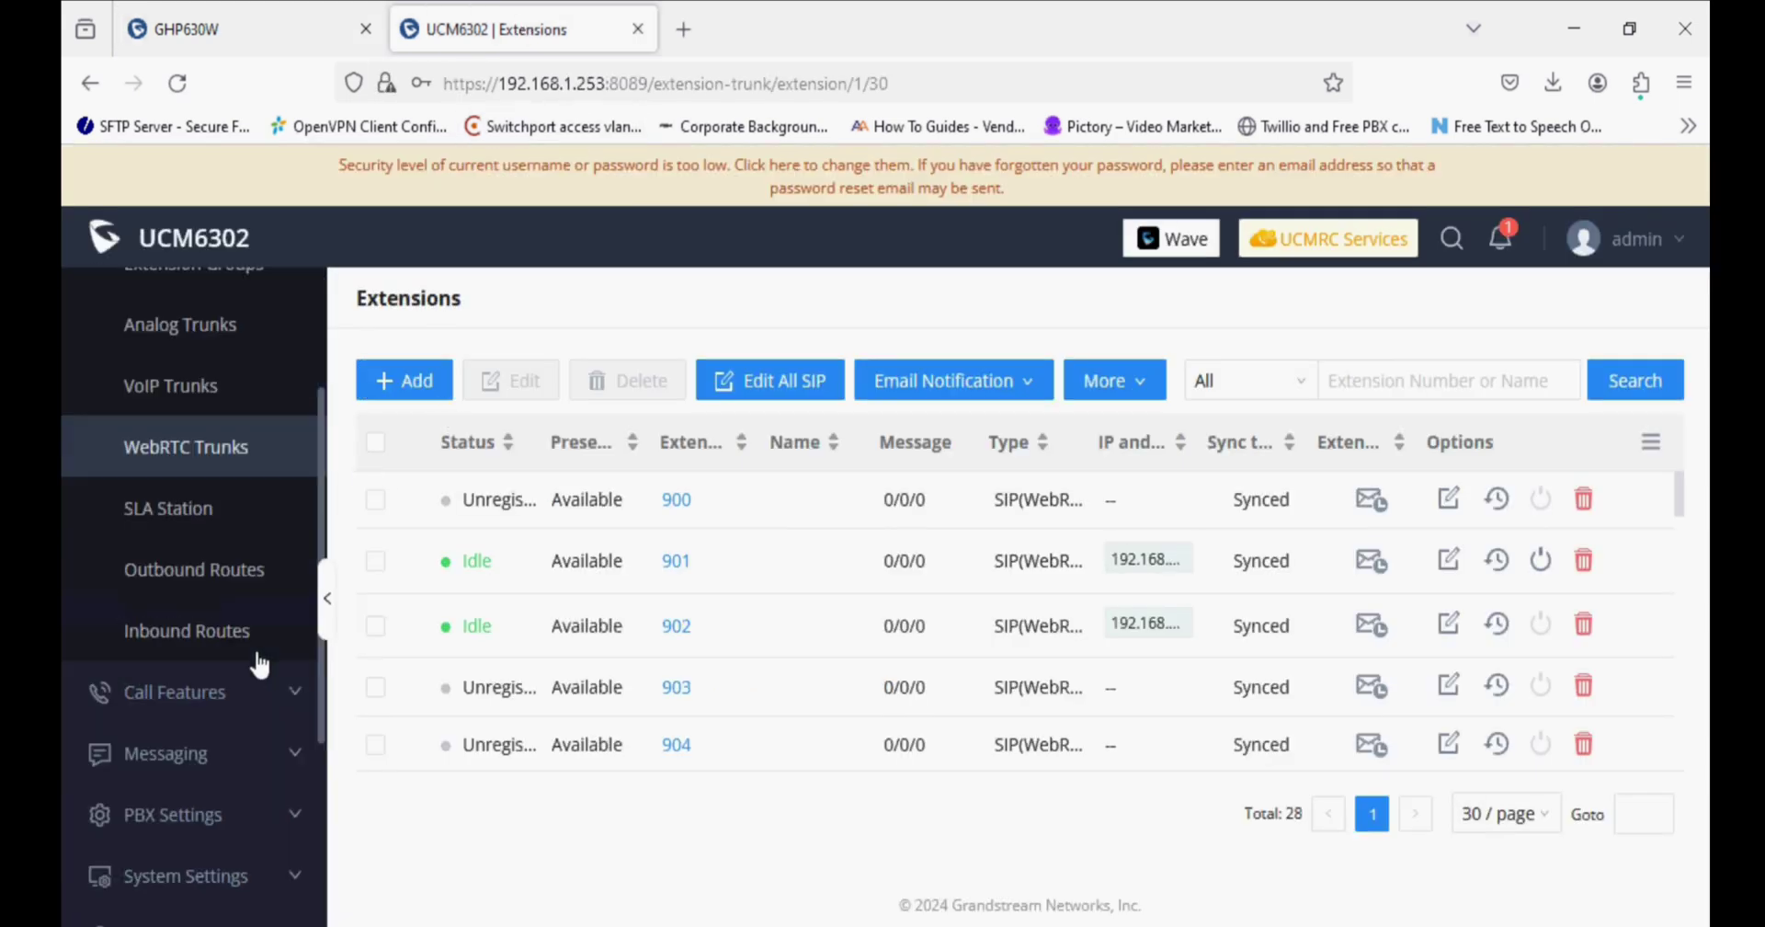
{"action": "left_click", "coordinate": [241, 704]}
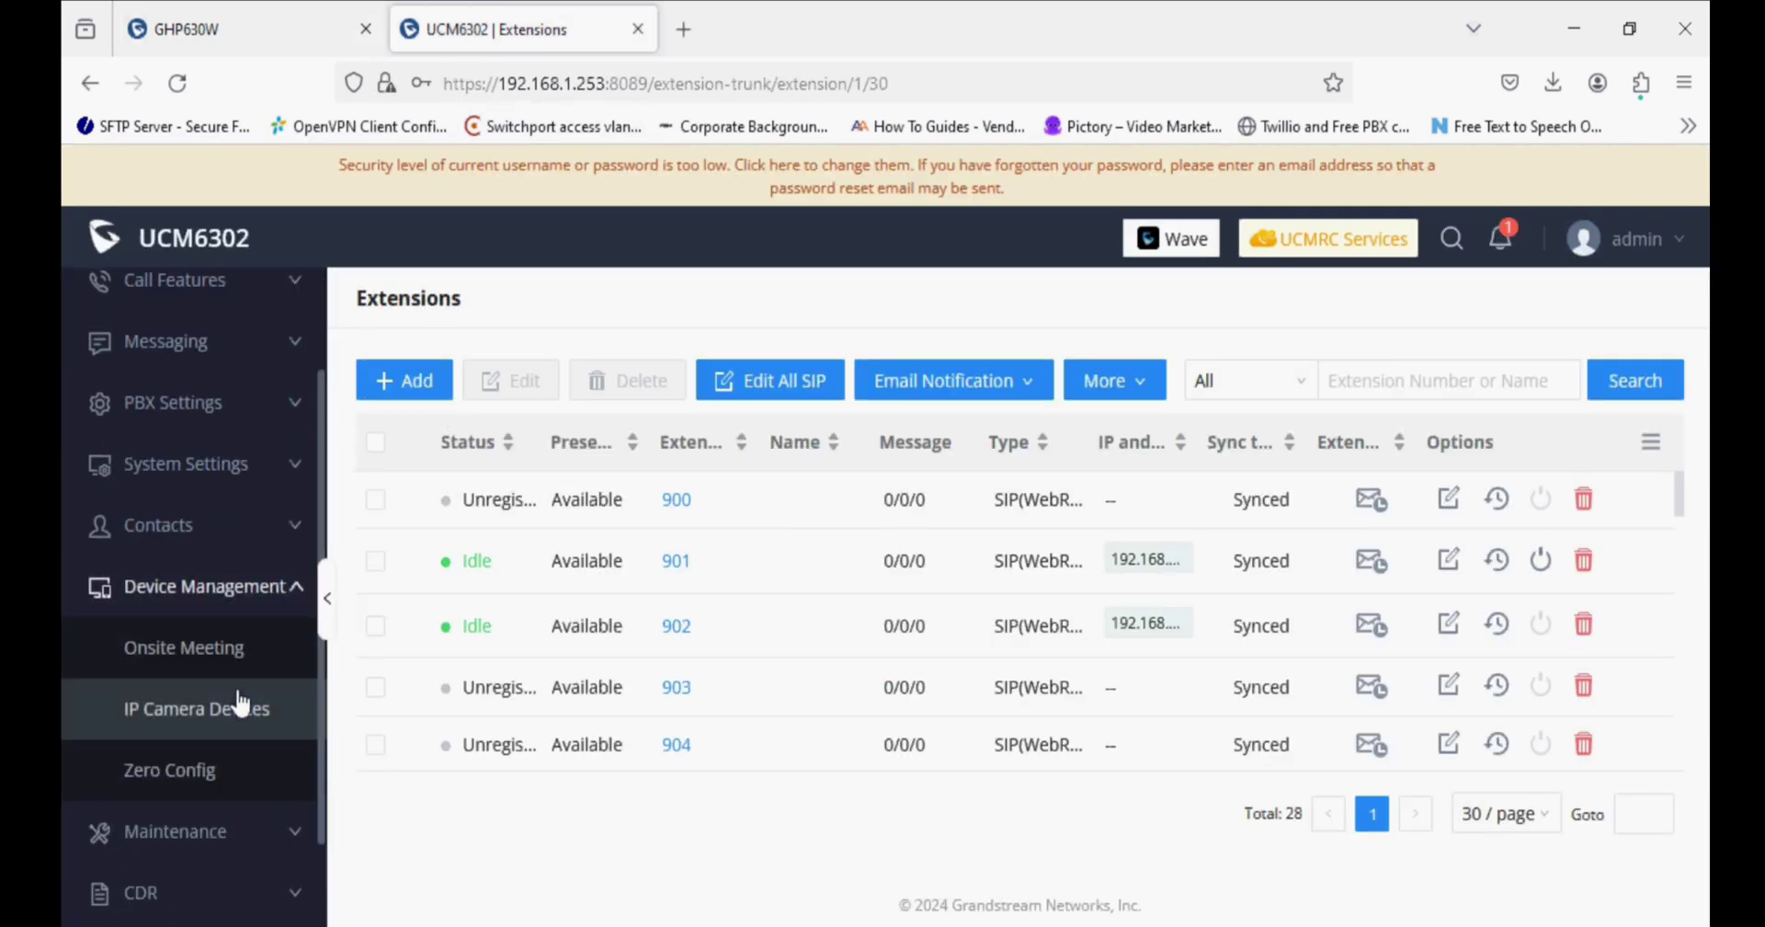
{"action": "left_click", "coordinate": [202, 775]}
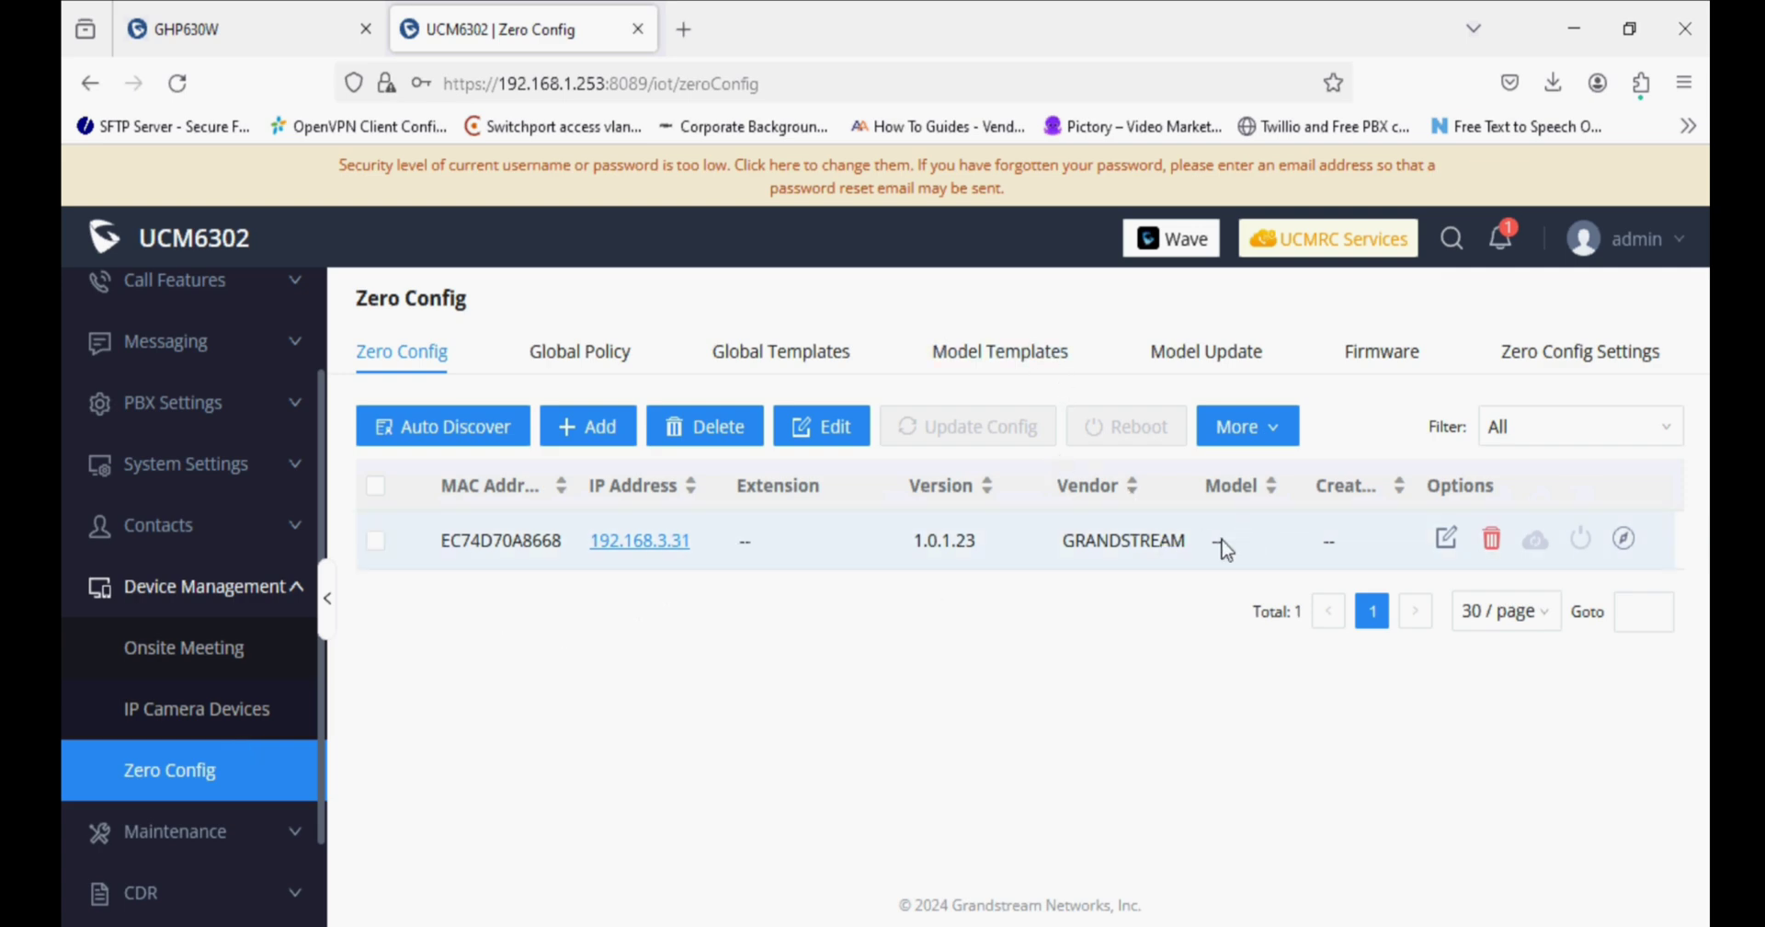
{"action": "left_click", "coordinate": [1193, 357]}
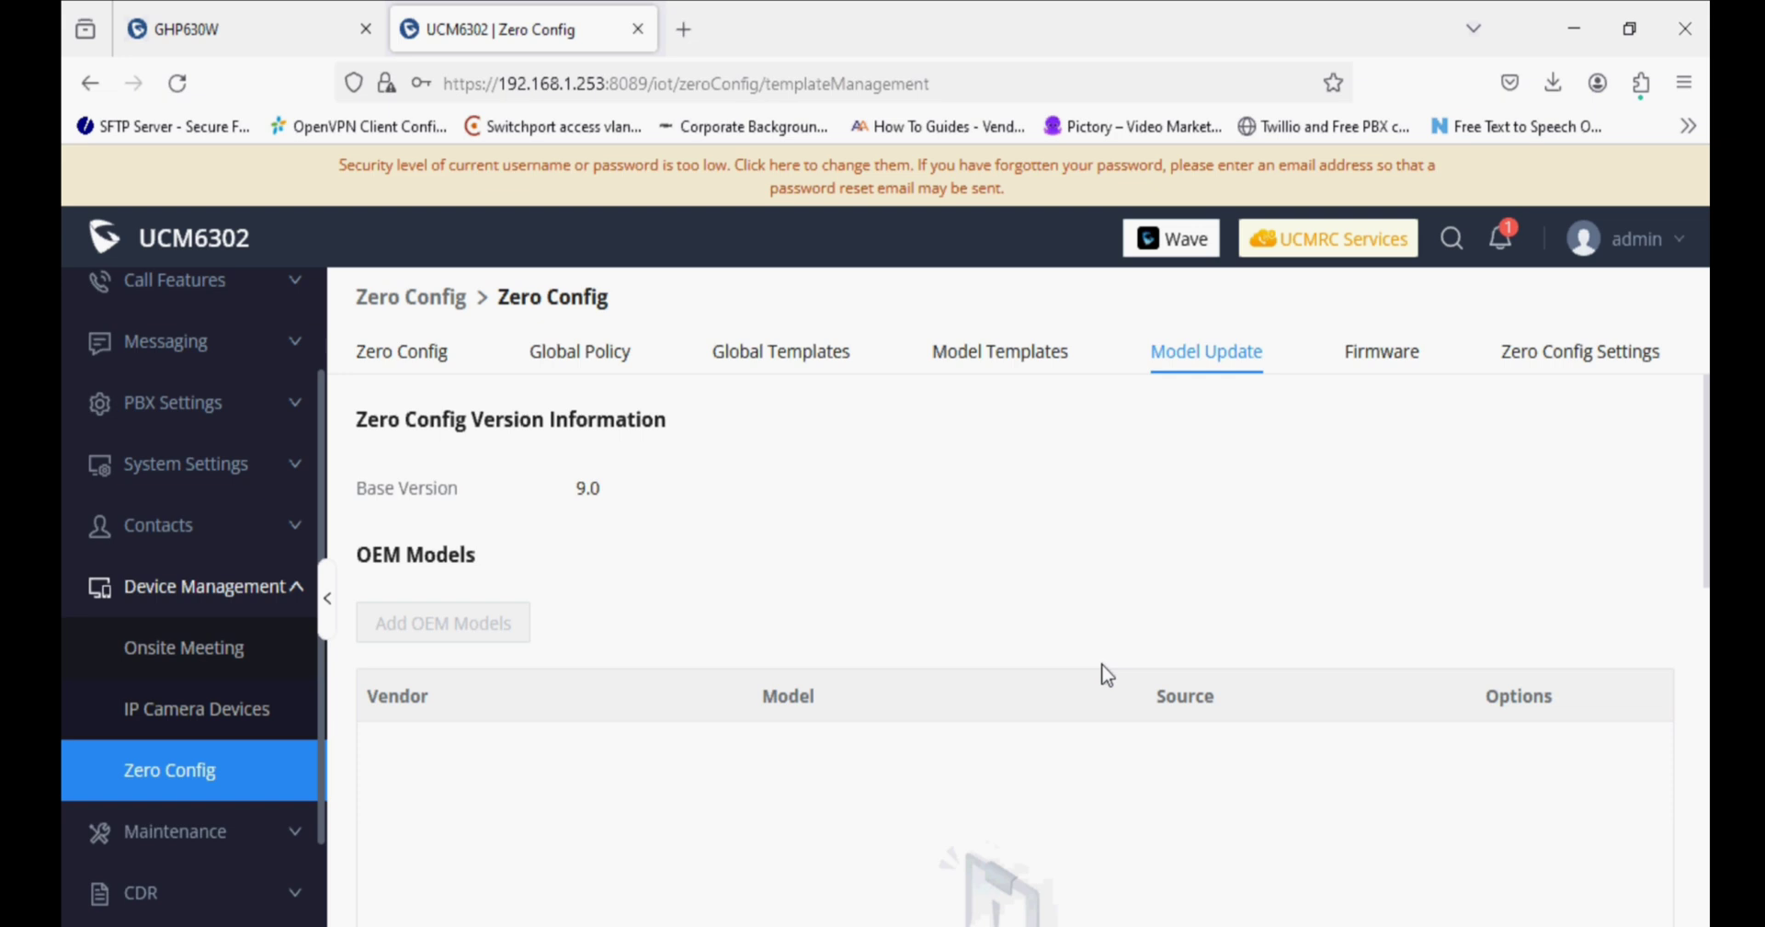
{"action": "scroll", "coordinate": [1124, 670], "scroll_direction": "down", "scroll_amount": 5}
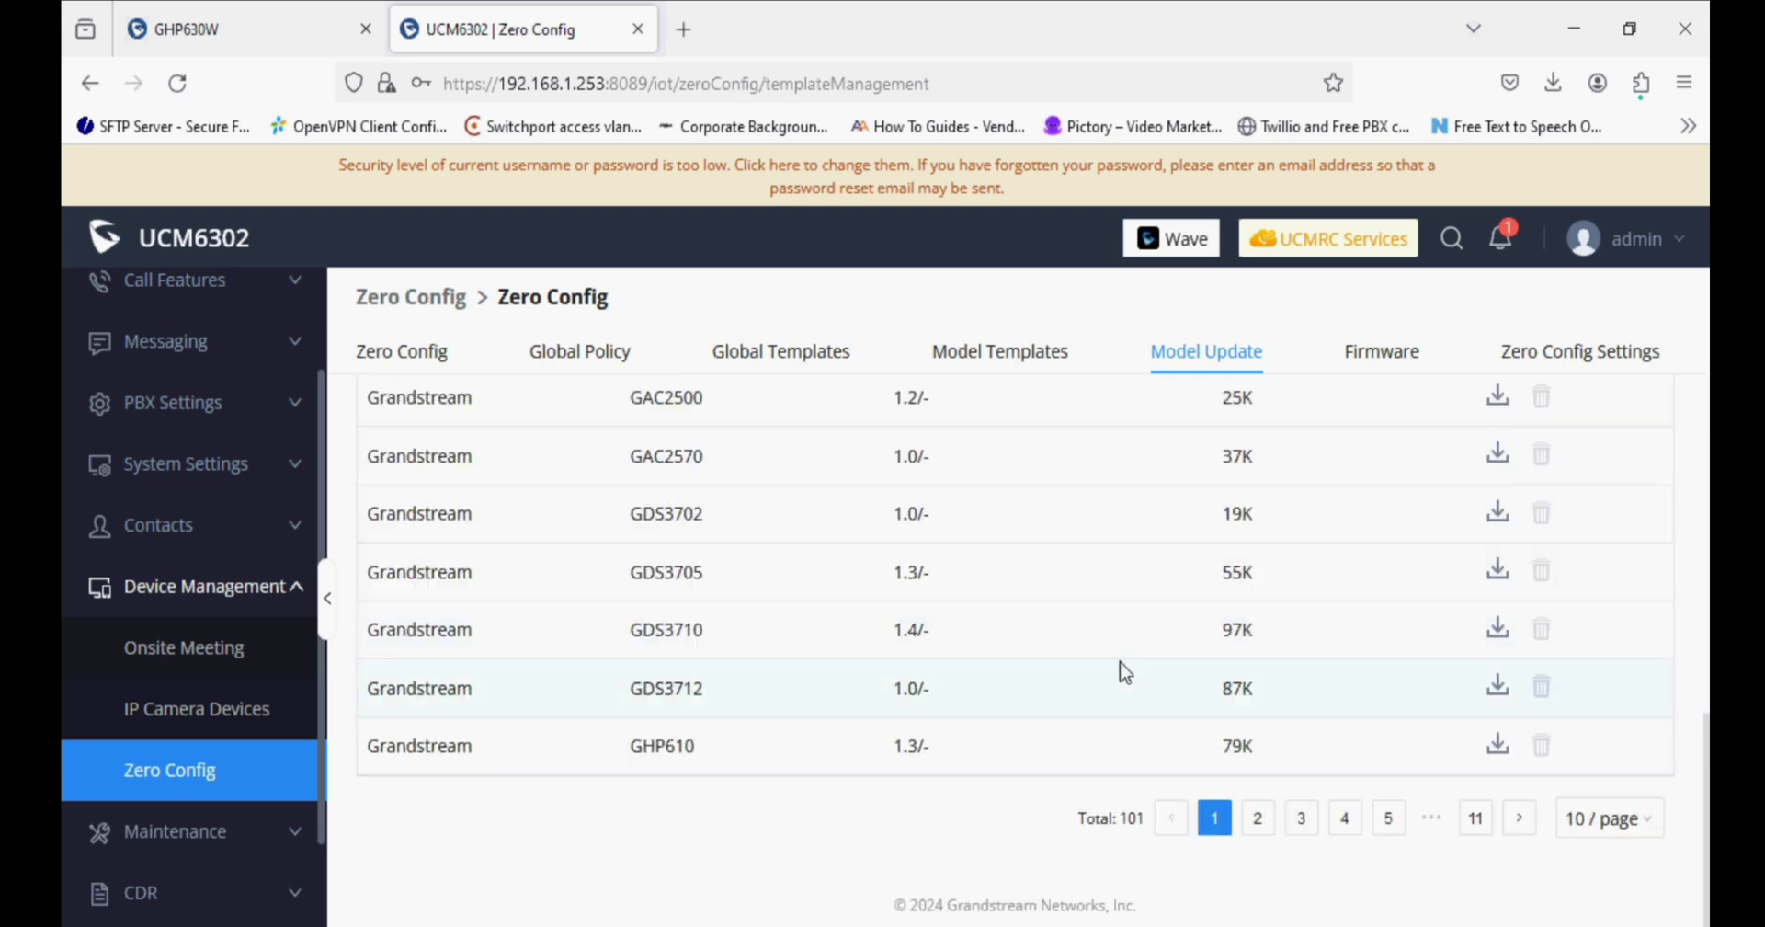
{"action": "left_click", "coordinate": [1257, 819]}
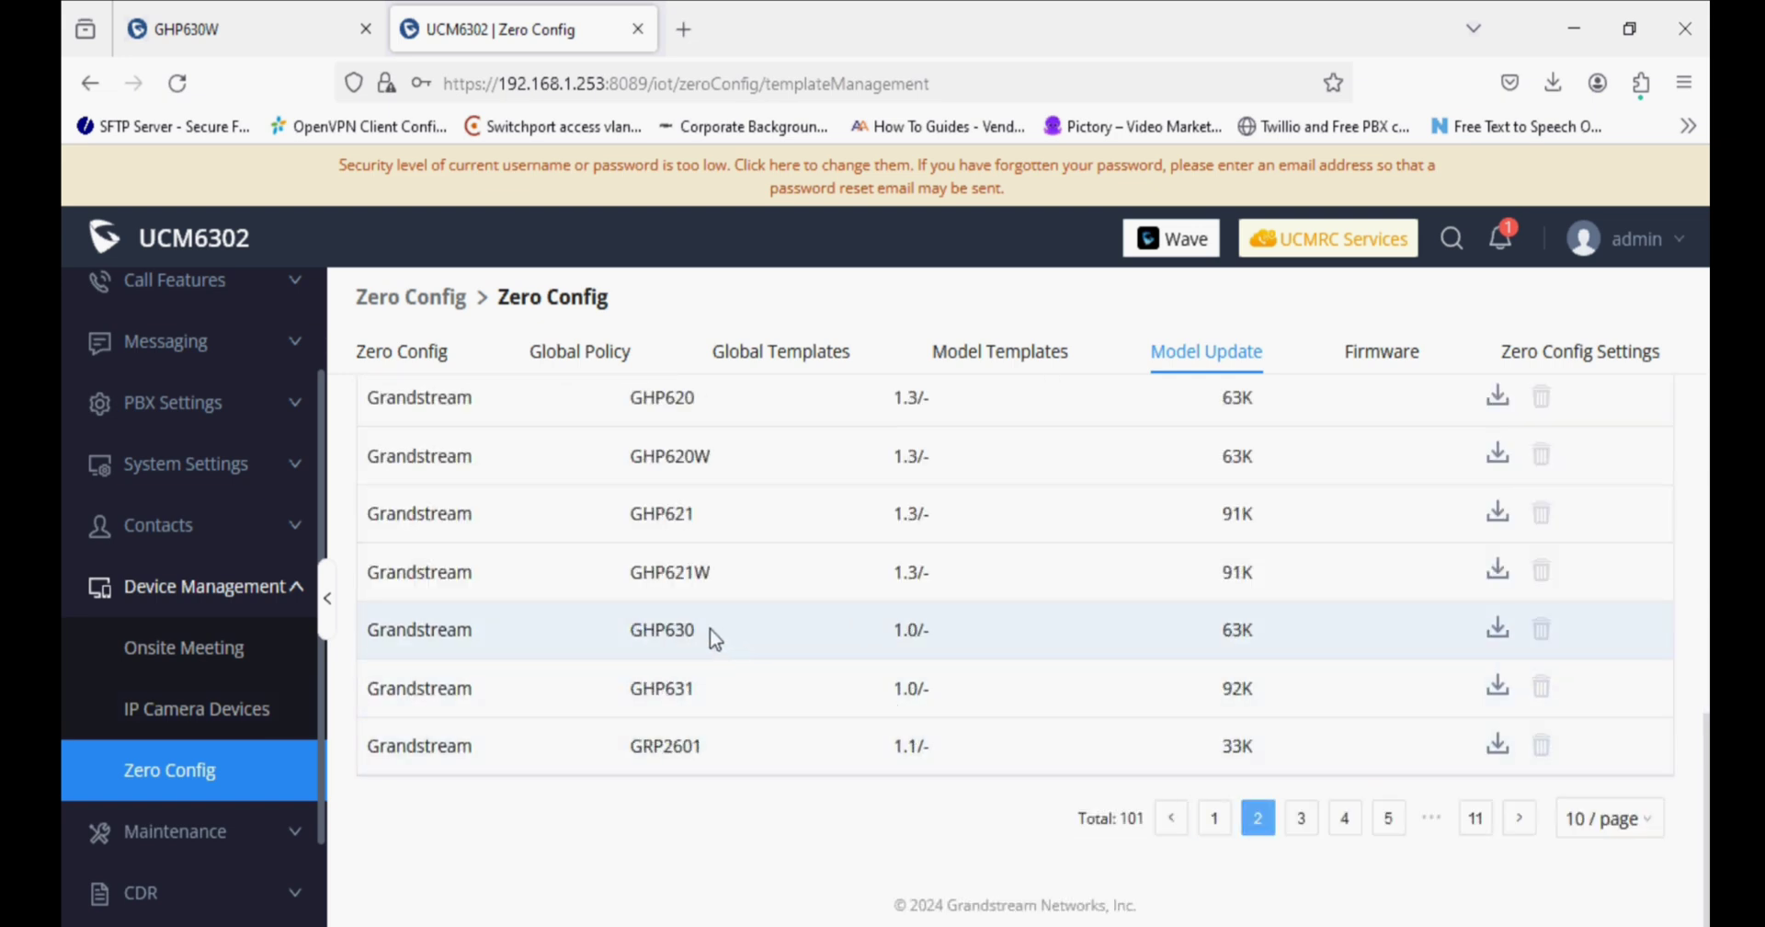
{"action": "left_click", "coordinate": [1498, 631]}
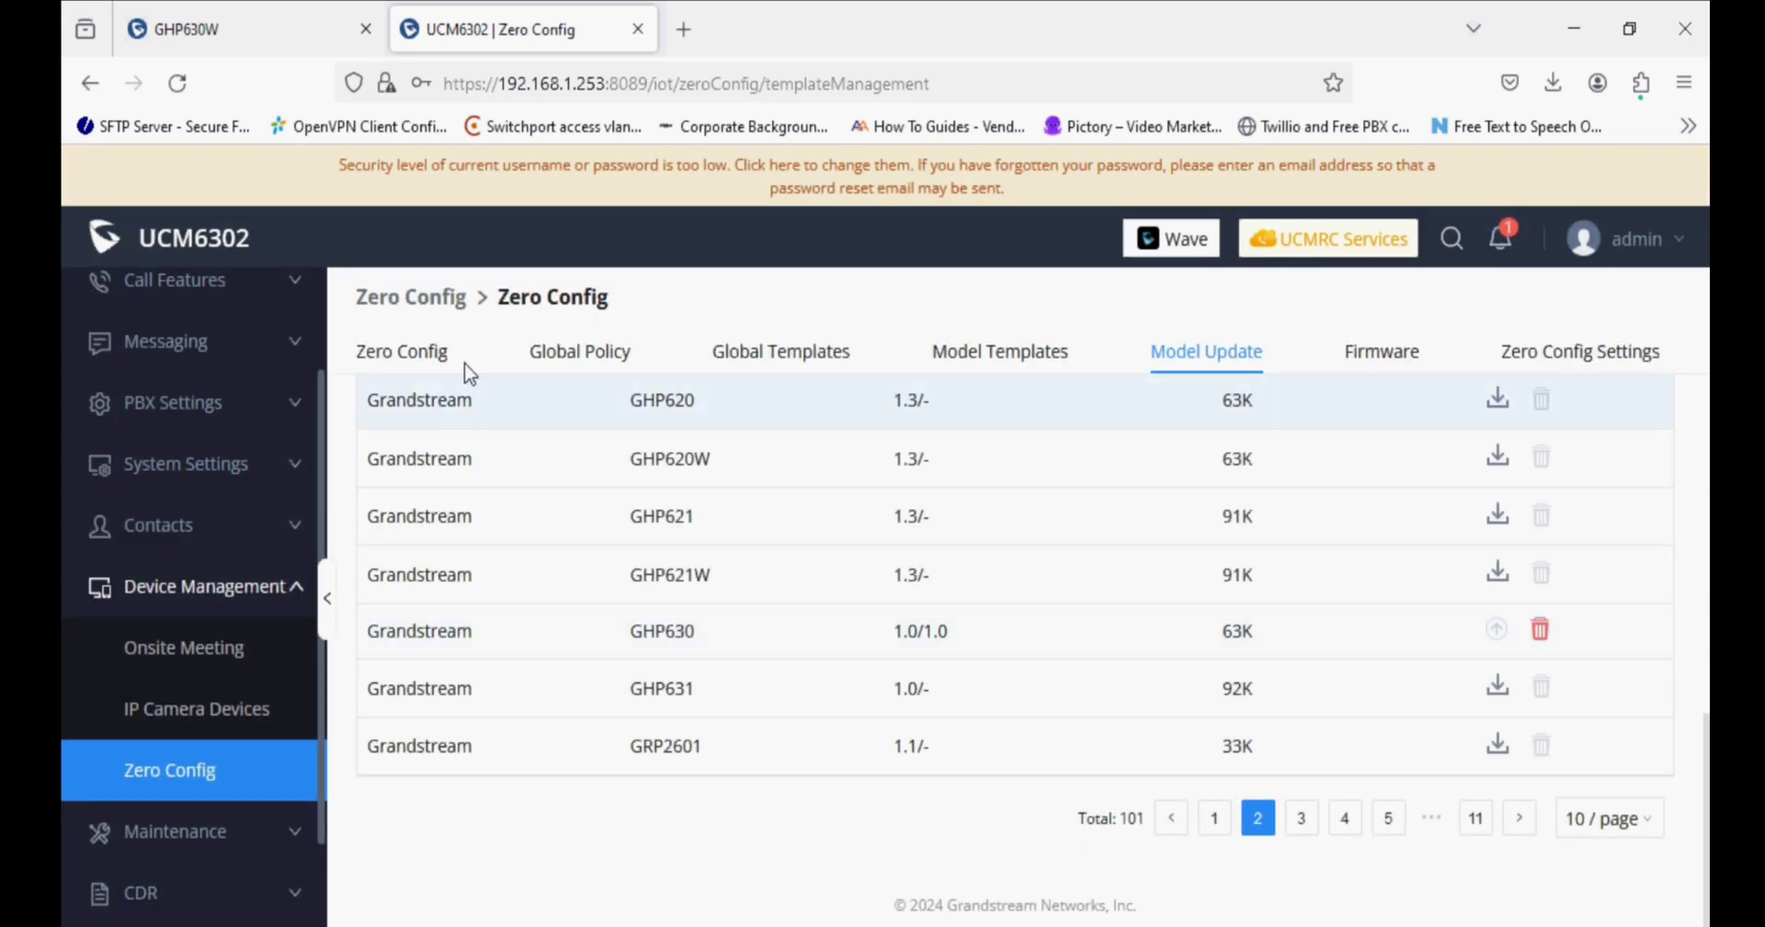
Edit the Zero Config device at 192.168.3.31 and set its model to GRANDSTREAM GHP630.
{"action": "left_click", "coordinate": [416, 351]}
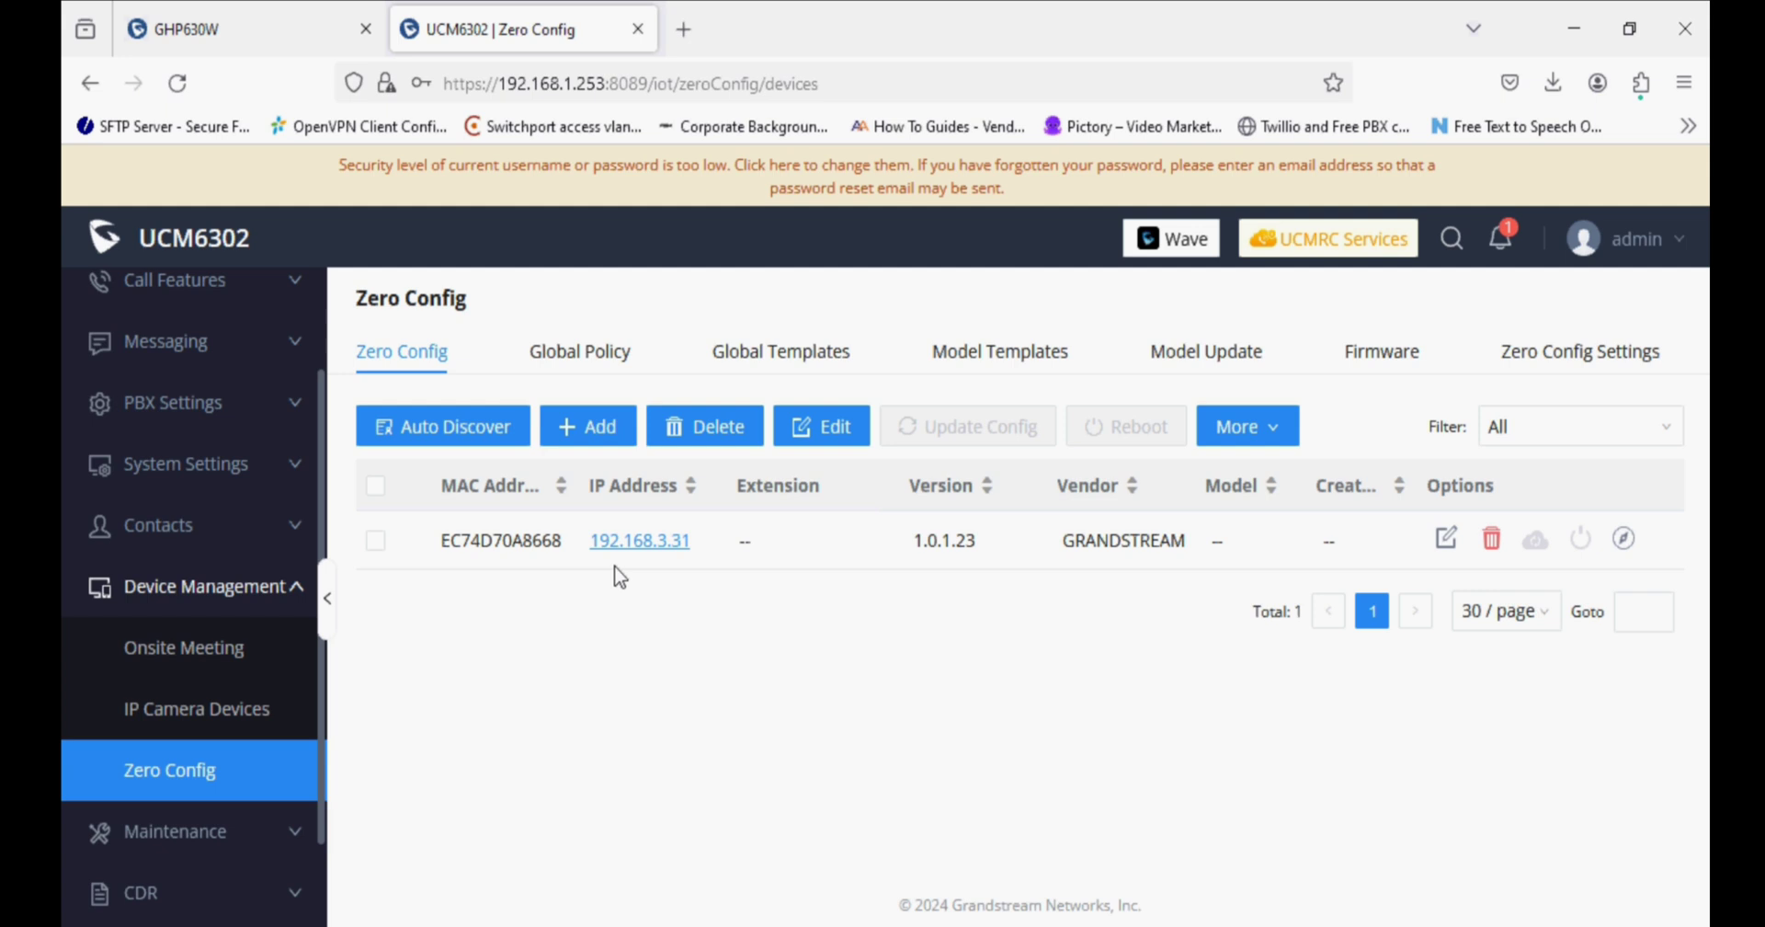
{"action": "left_click", "coordinate": [1446, 542]}
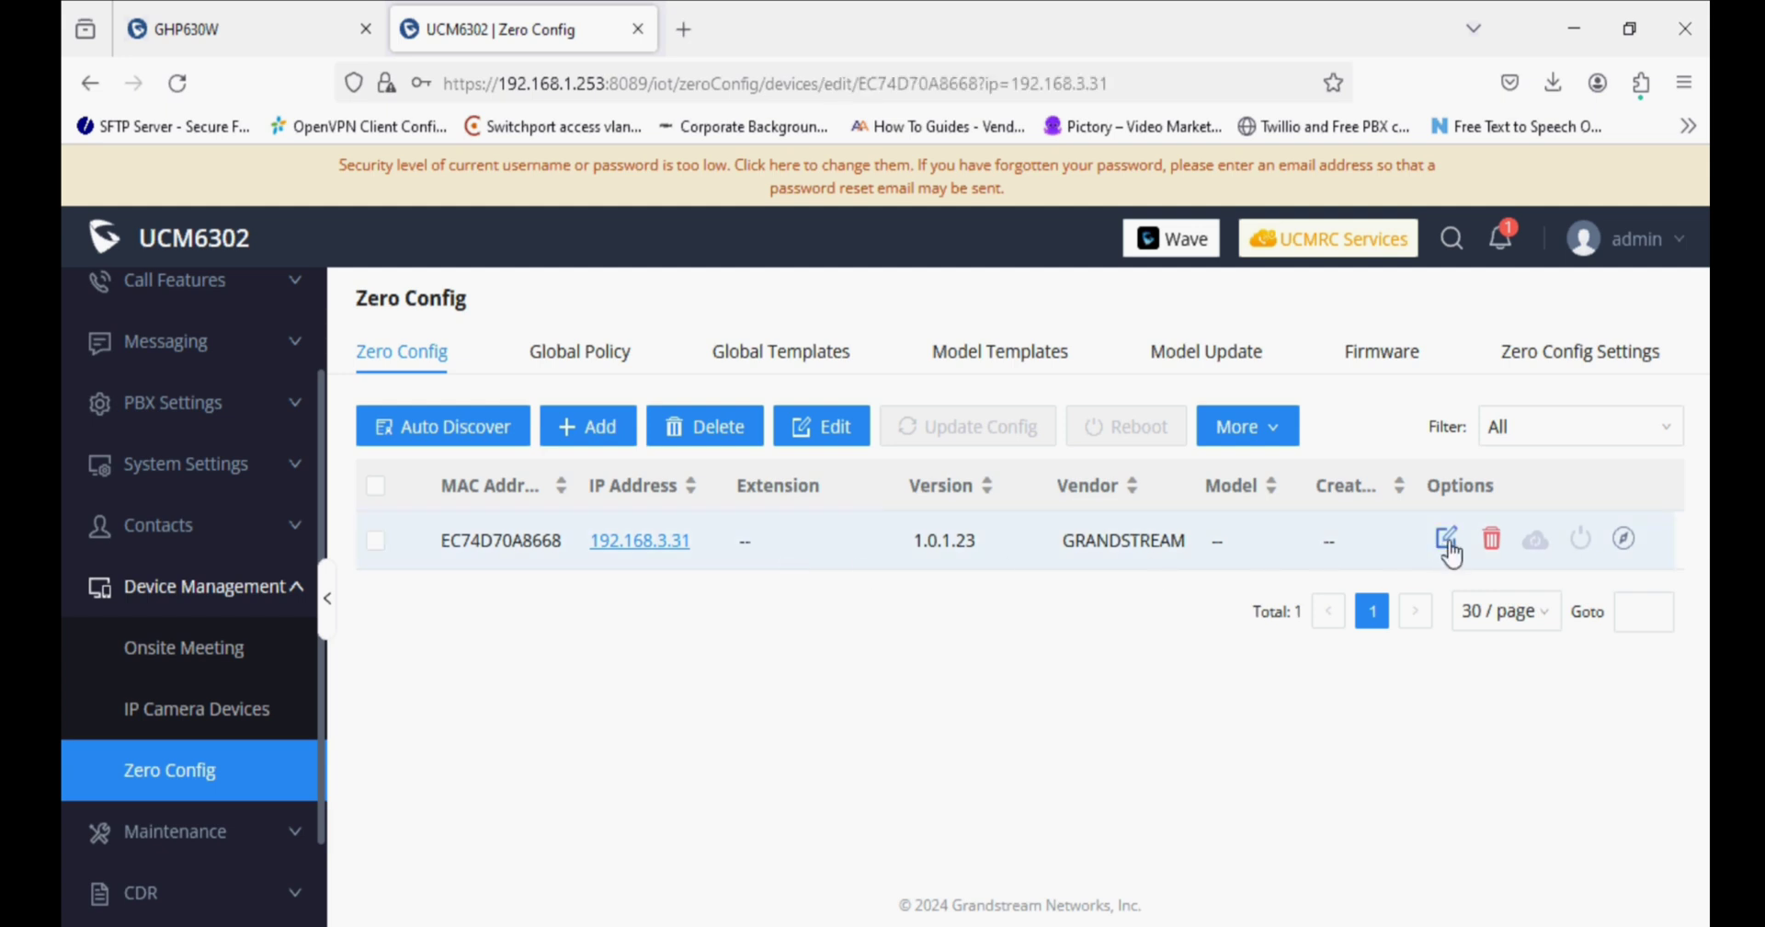
{"action": "left_click", "coordinate": [879, 392]}
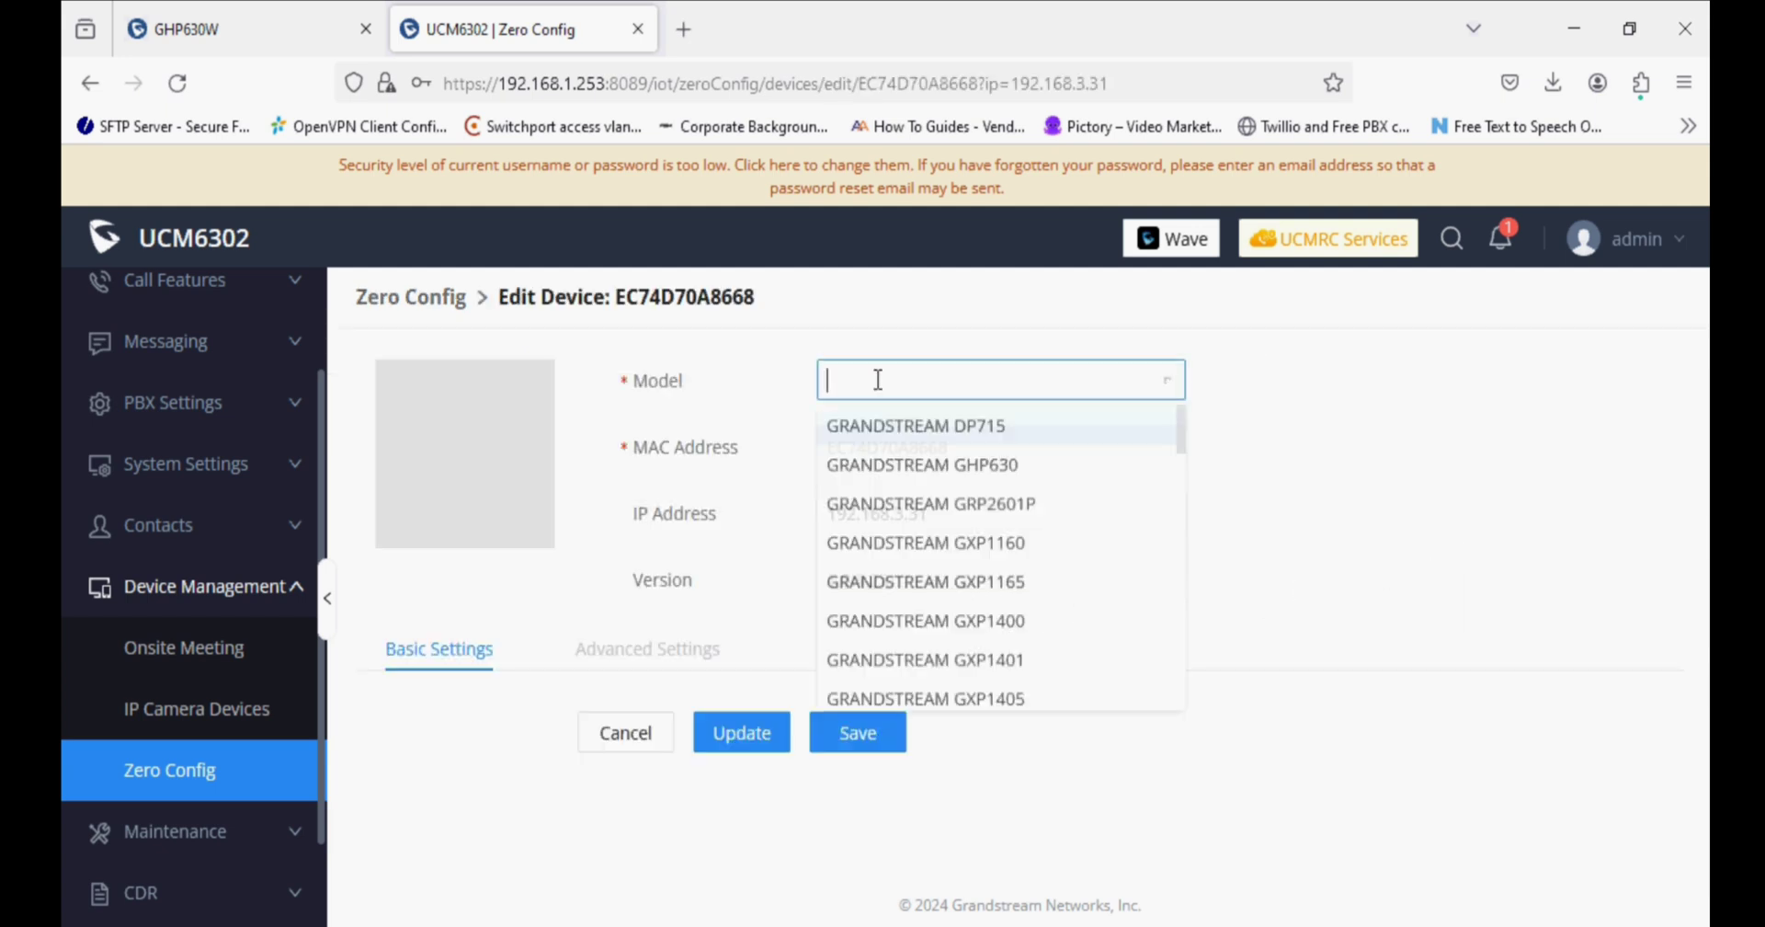
{"action": "left_click", "coordinate": [942, 462]}
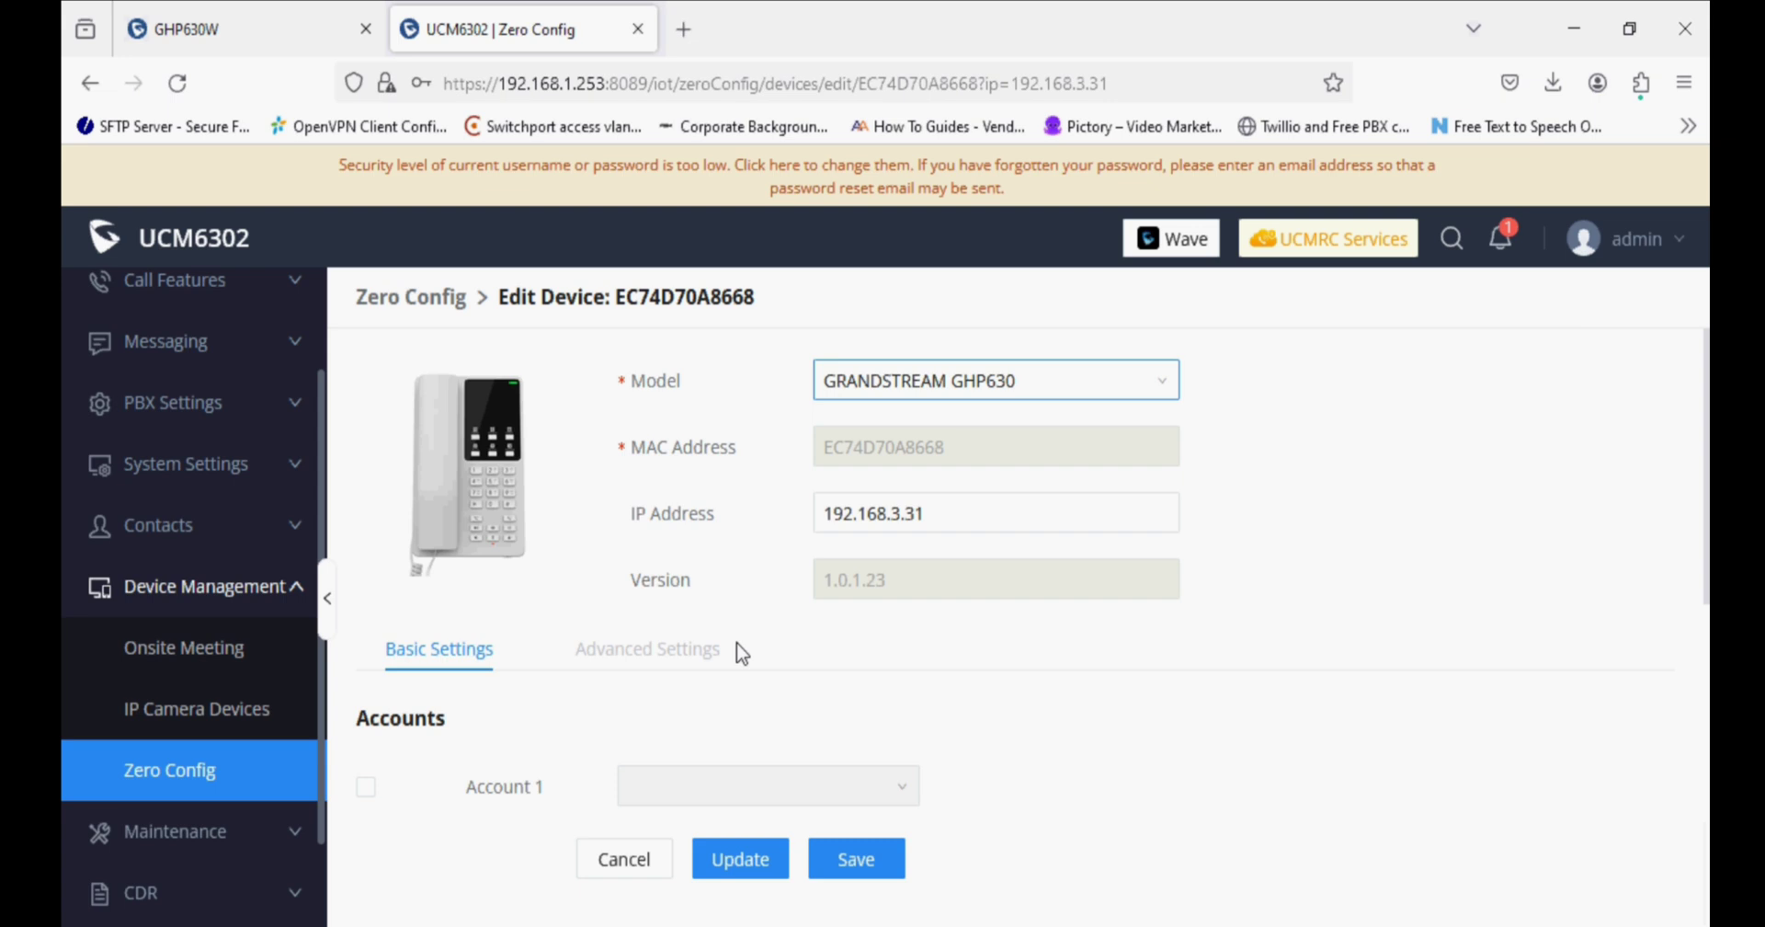
{"action": "scroll", "coordinate": [733, 650], "scroll_direction": "down", "scroll_amount": 3}
{"action": "scroll", "coordinate": [717, 650], "scroll_direction": "up", "scroll_amount": 2}
{"action": "scroll", "coordinate": [720, 654], "scroll_direction": "up", "scroll_amount": 1}
{"action": "scroll", "coordinate": [722, 657], "scroll_direction": "down", "scroll_amount": 3}
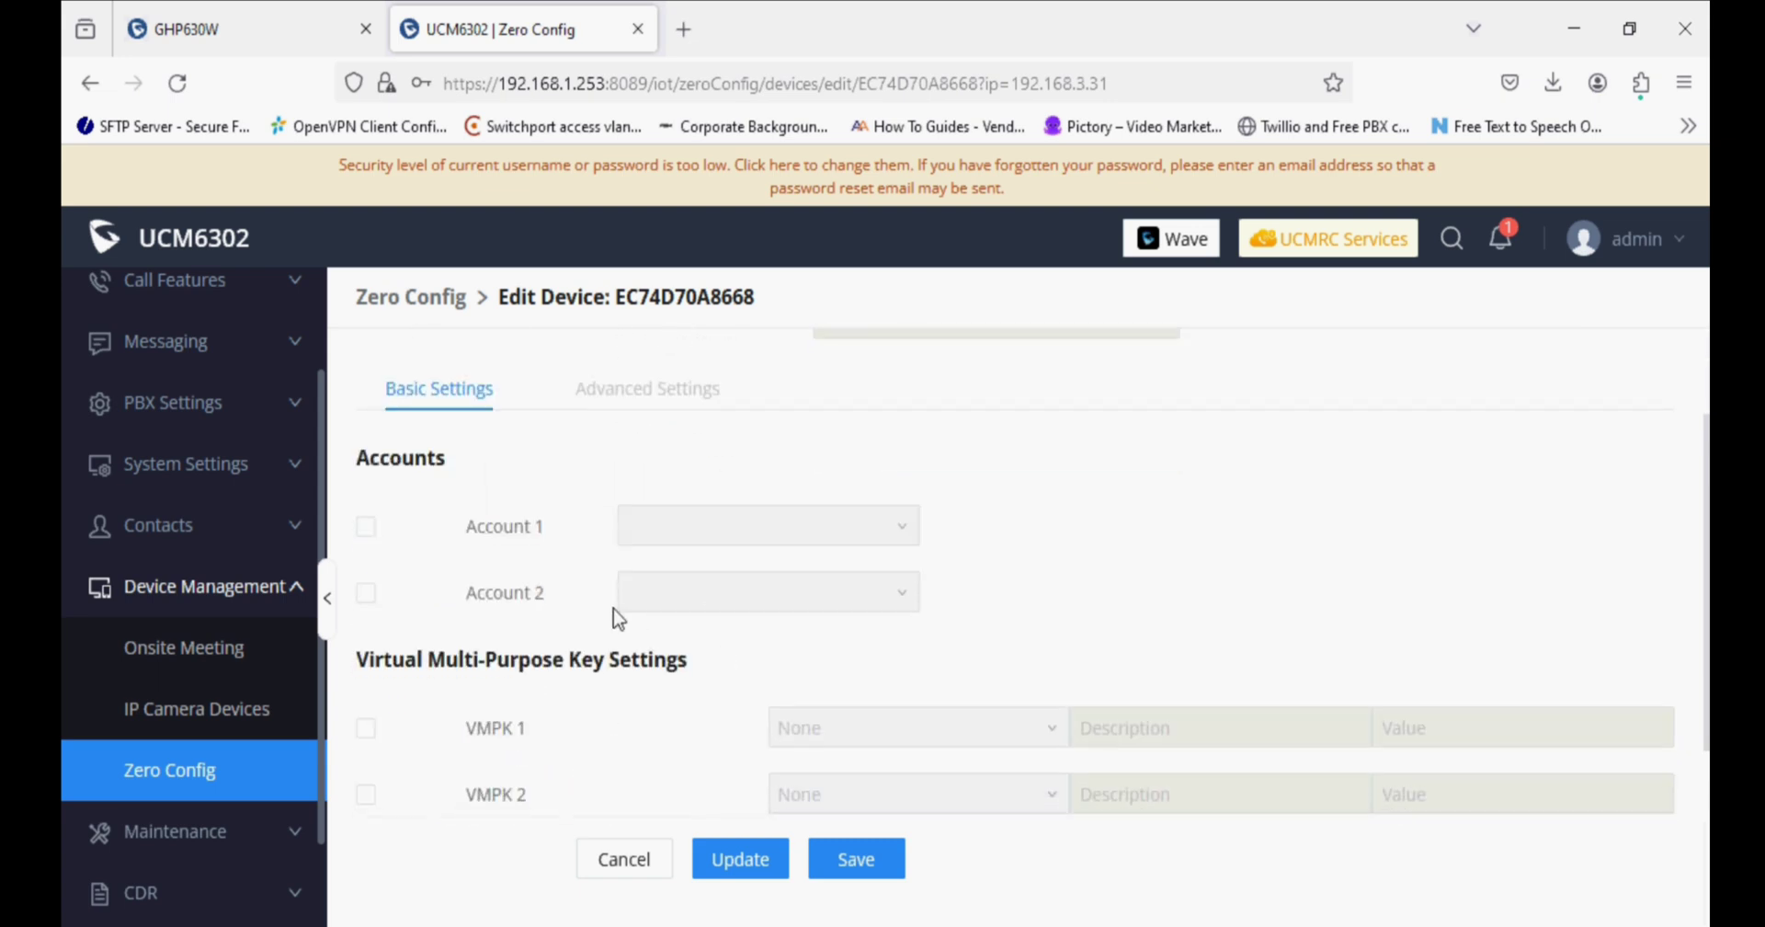
Enable Account 1 and browse its extension list without assigning an extension.
{"action": "left_click", "coordinate": [368, 528]}
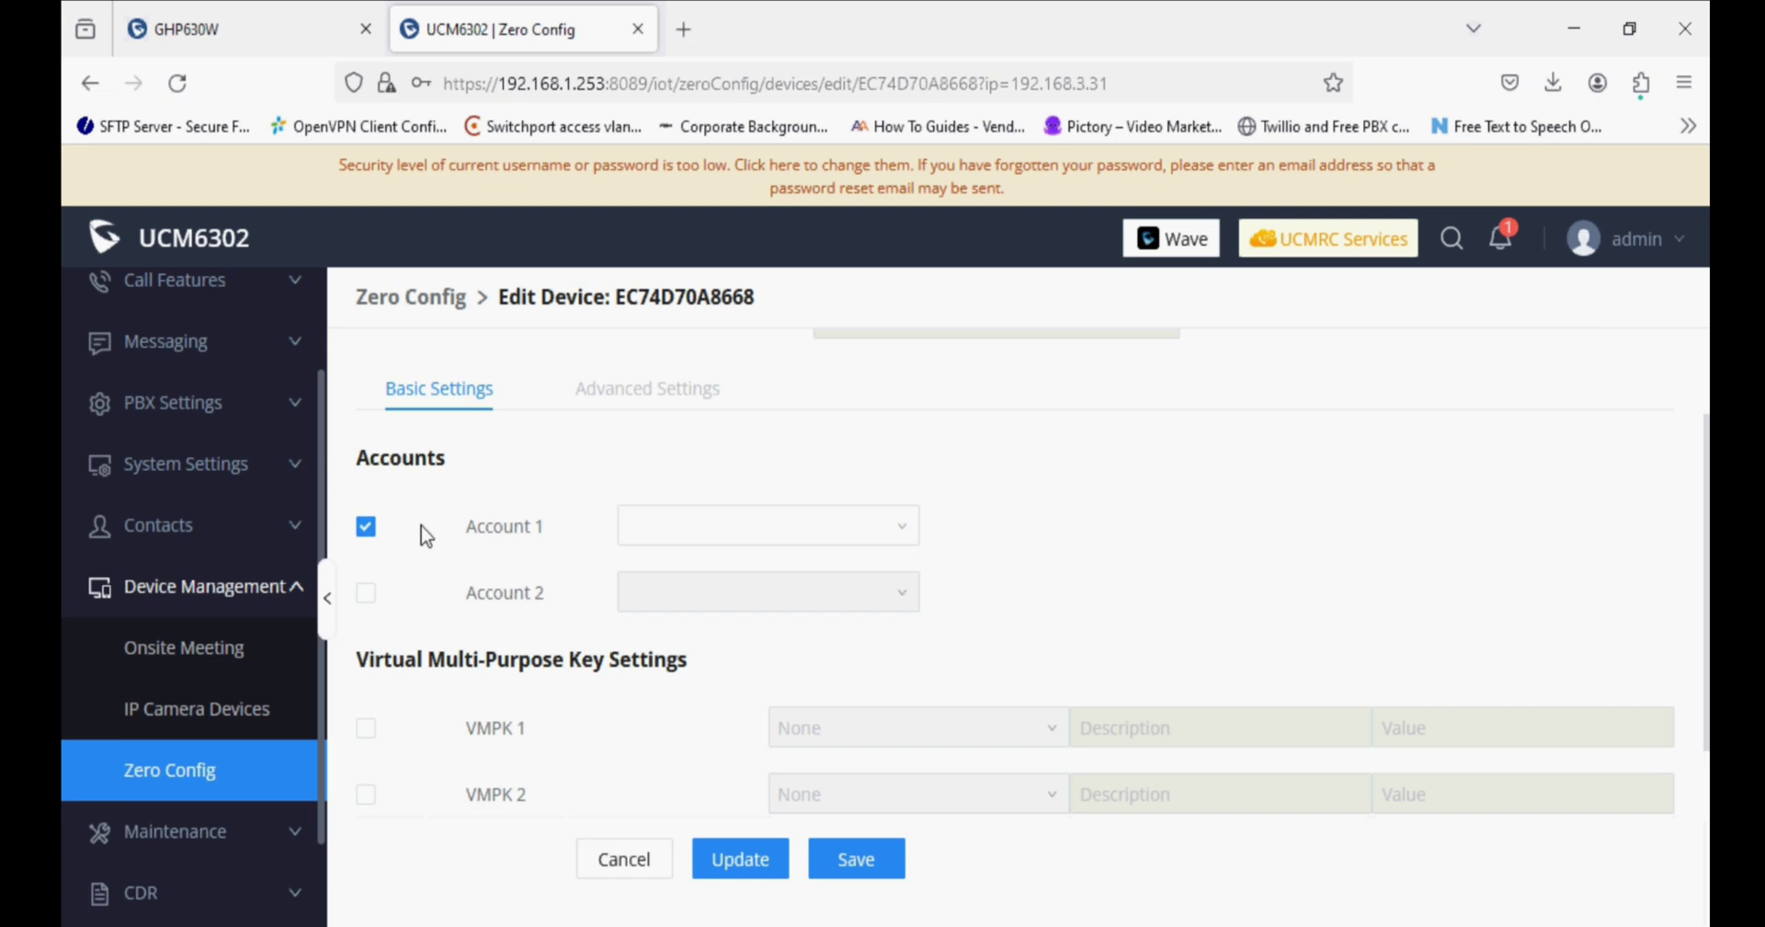
{"action": "left_click", "coordinate": [733, 519]}
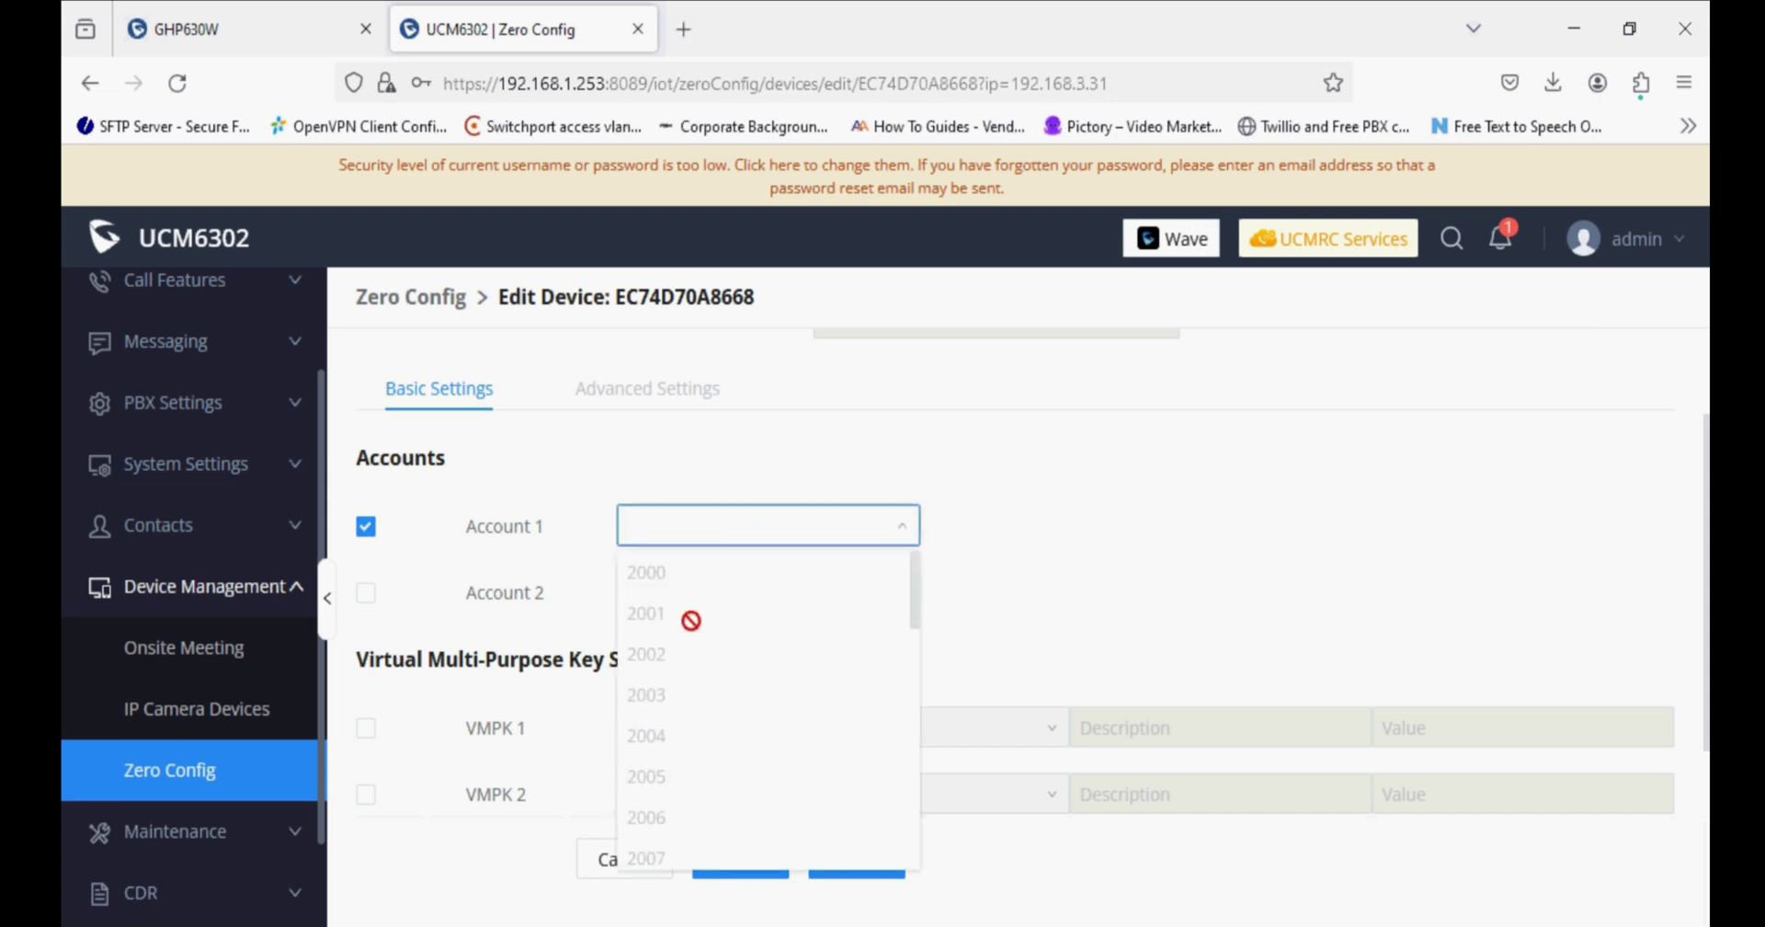
{"action": "scroll", "coordinate": [688, 634], "scroll_direction": "down", "scroll_amount": 10}
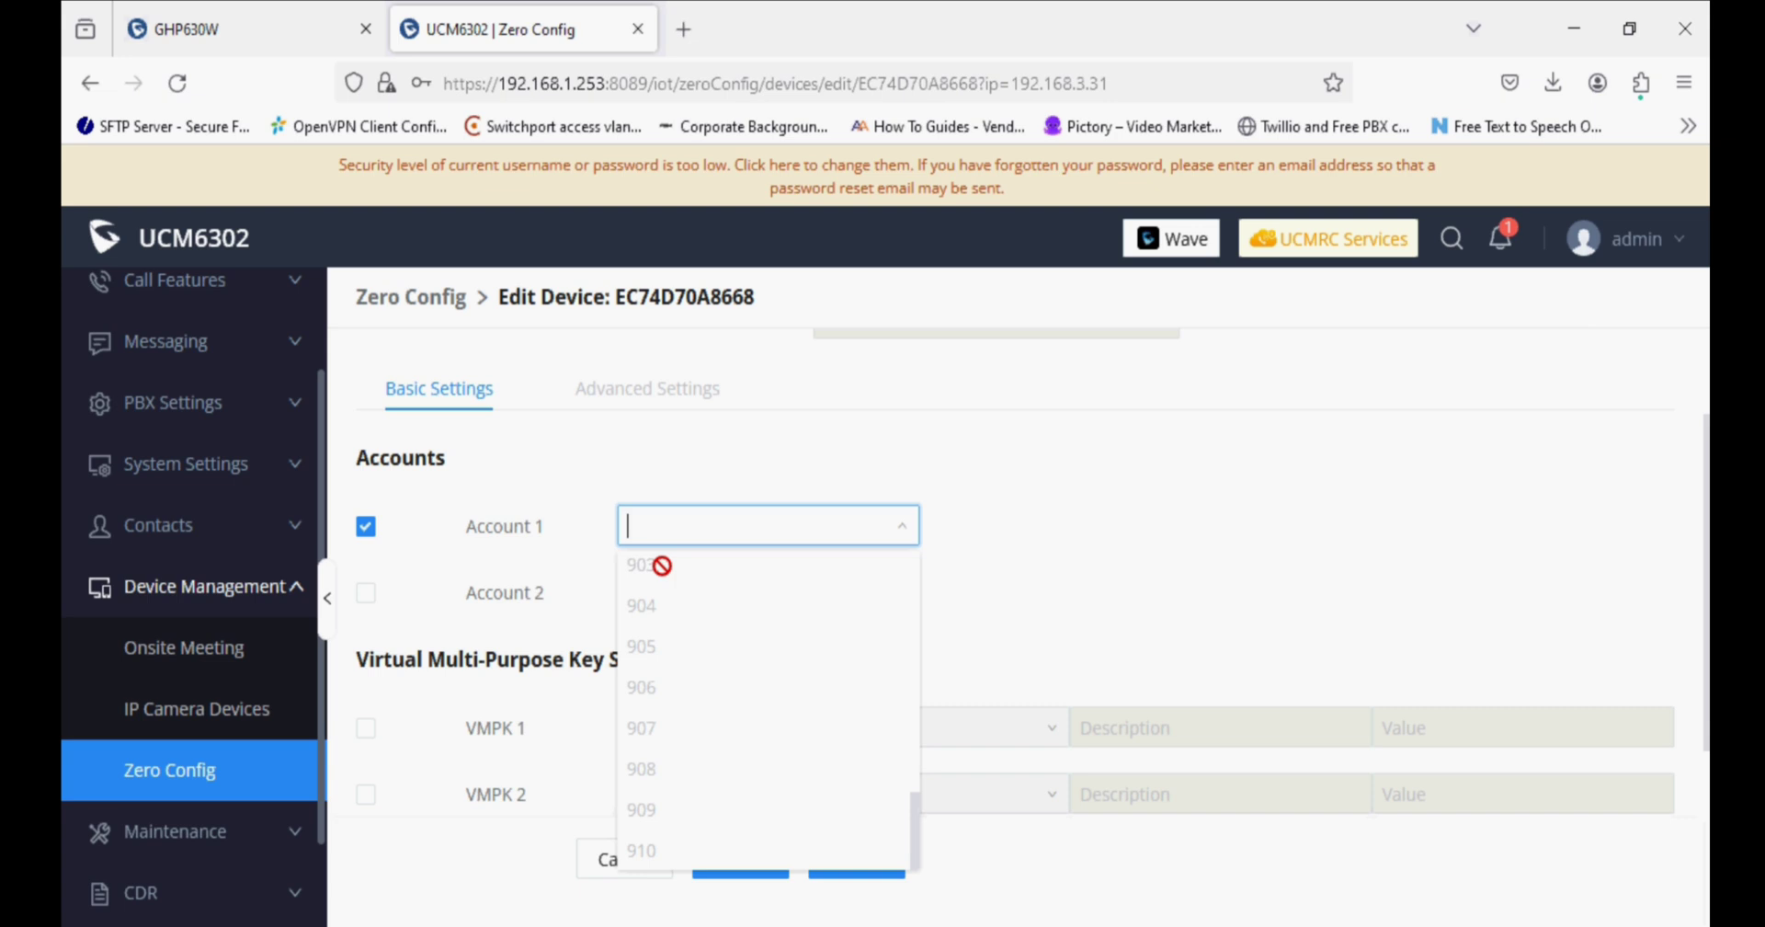
{"action": "scroll", "coordinate": [662, 570], "scroll_direction": "down", "scroll_amount": 4}
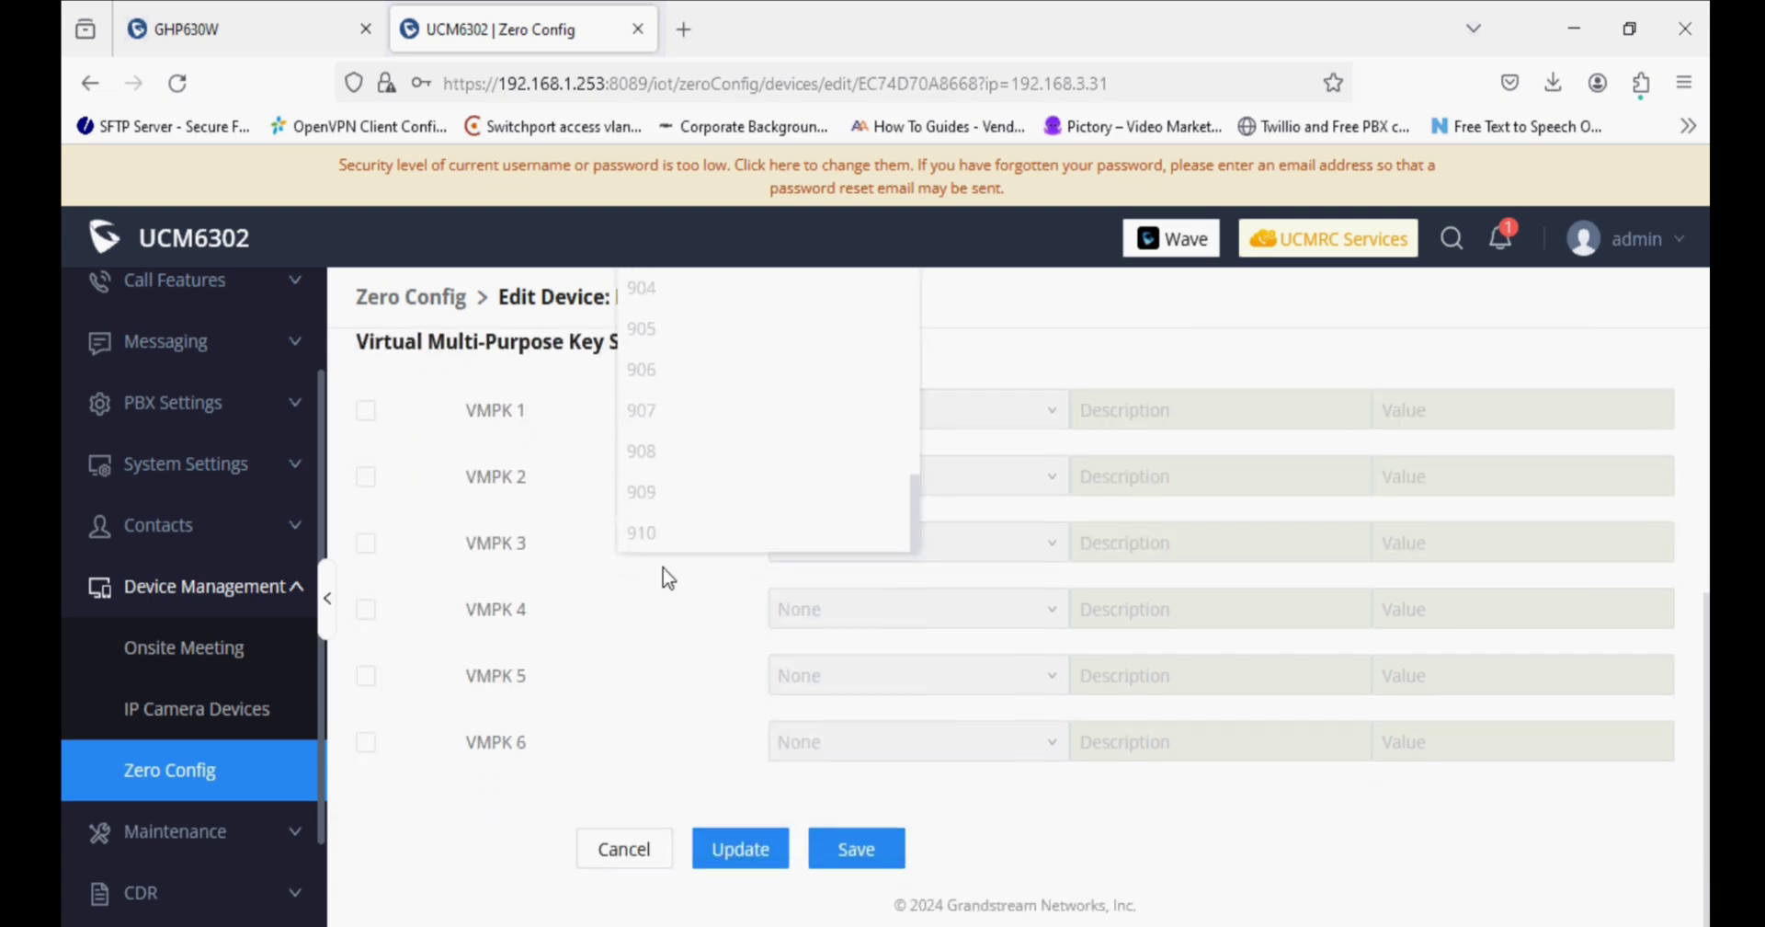
{"action": "scroll", "coordinate": [668, 576], "scroll_direction": "up", "scroll_amount": 5}
{"action": "left_click", "coordinate": [713, 552]}
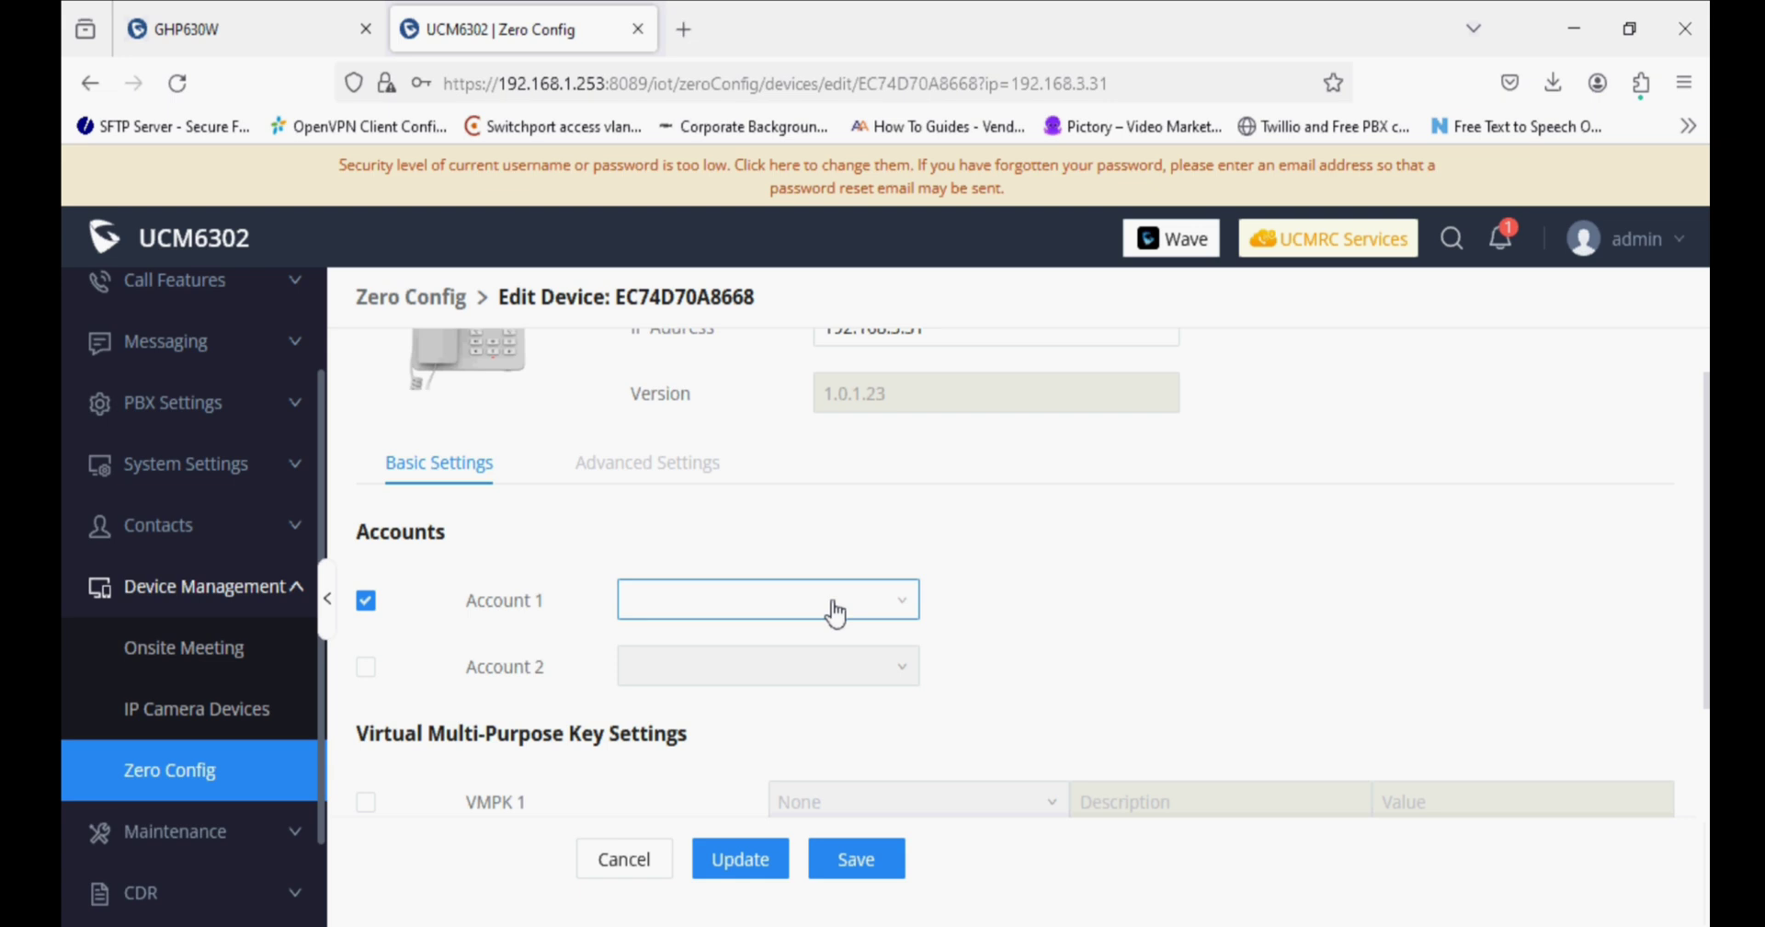
{"action": "scroll", "coordinate": [834, 608], "scroll_direction": "up", "scroll_amount": 3}
{"action": "left_click", "coordinate": [844, 518]}
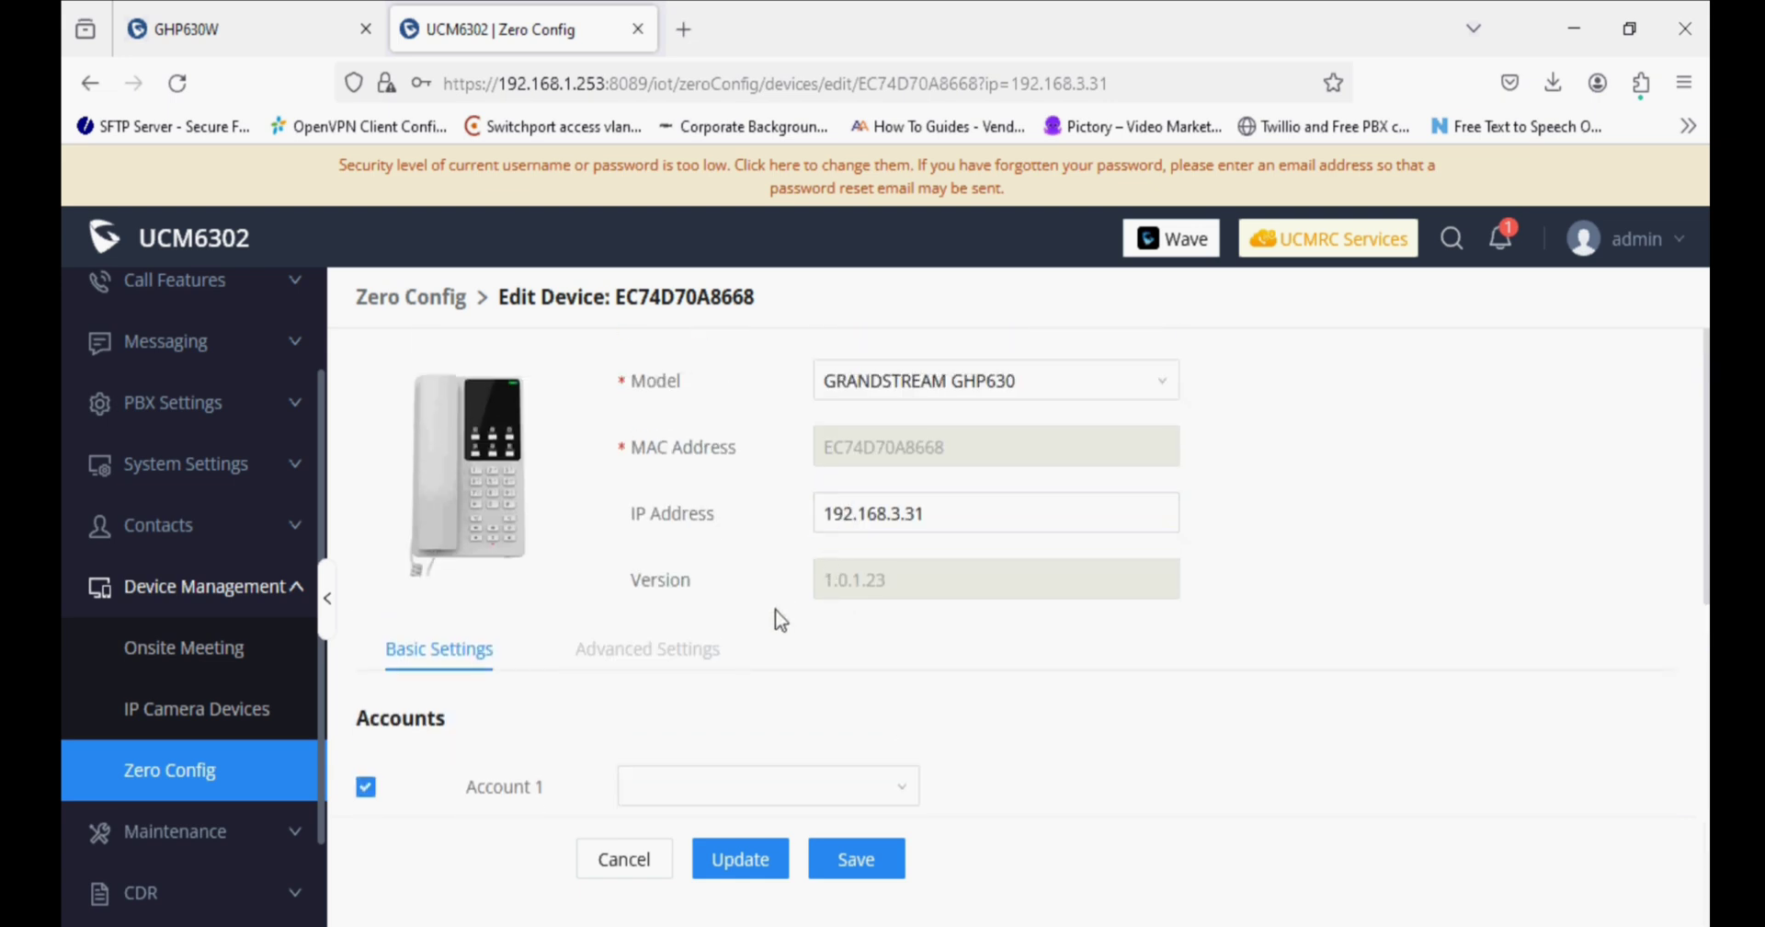
Cancel the device edit and delete the discovered device entry.
{"action": "left_click", "coordinate": [855, 858]}
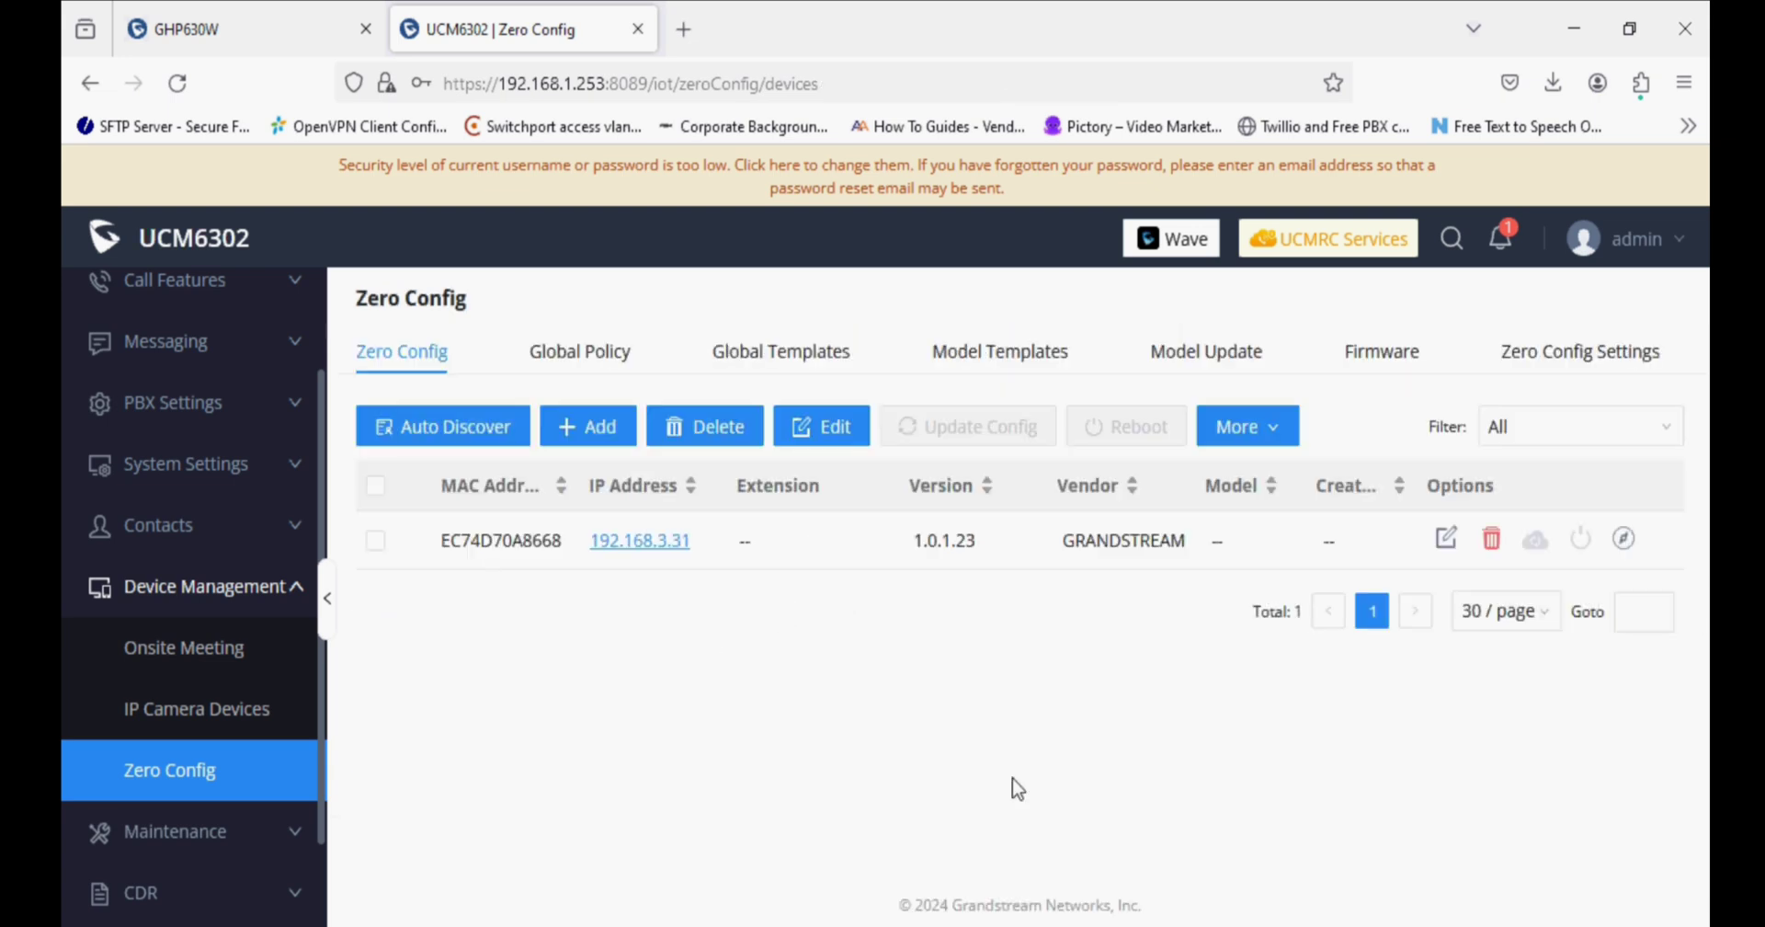
{"action": "left_click", "coordinate": [1491, 538]}
{"action": "left_click", "coordinate": [1400, 687]}
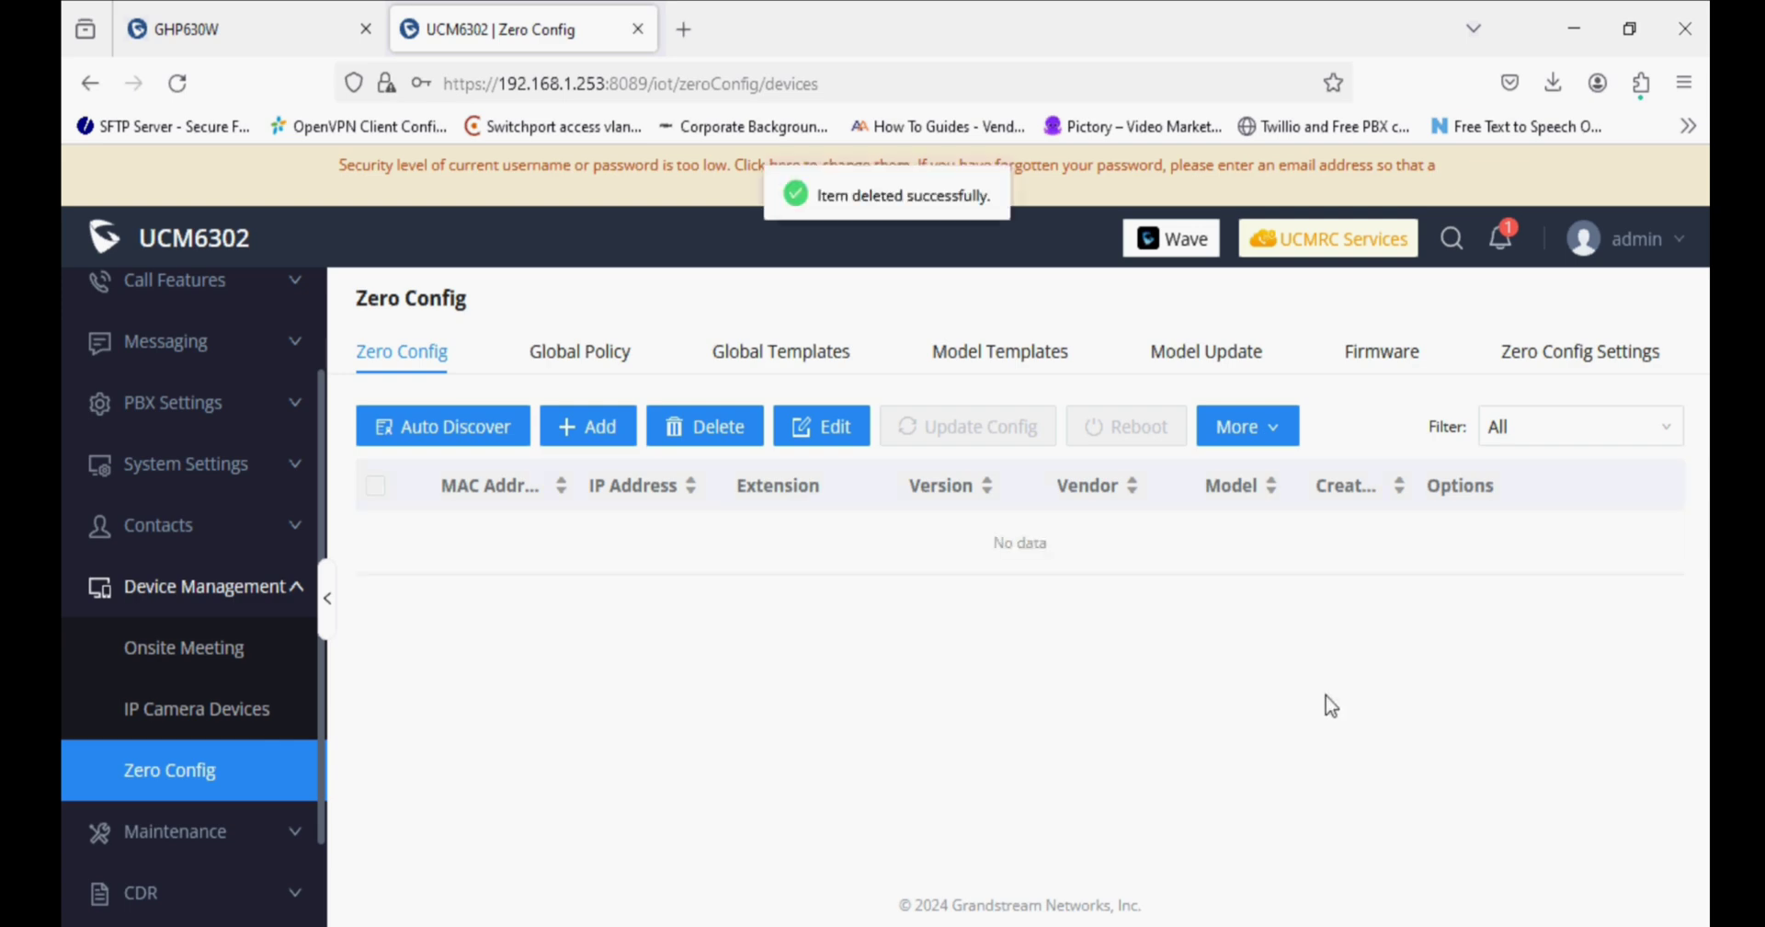
Run an Auto Discover scan using SIP-Message on IP 192.168.3.31.
{"action": "left_click", "coordinate": [476, 441]}
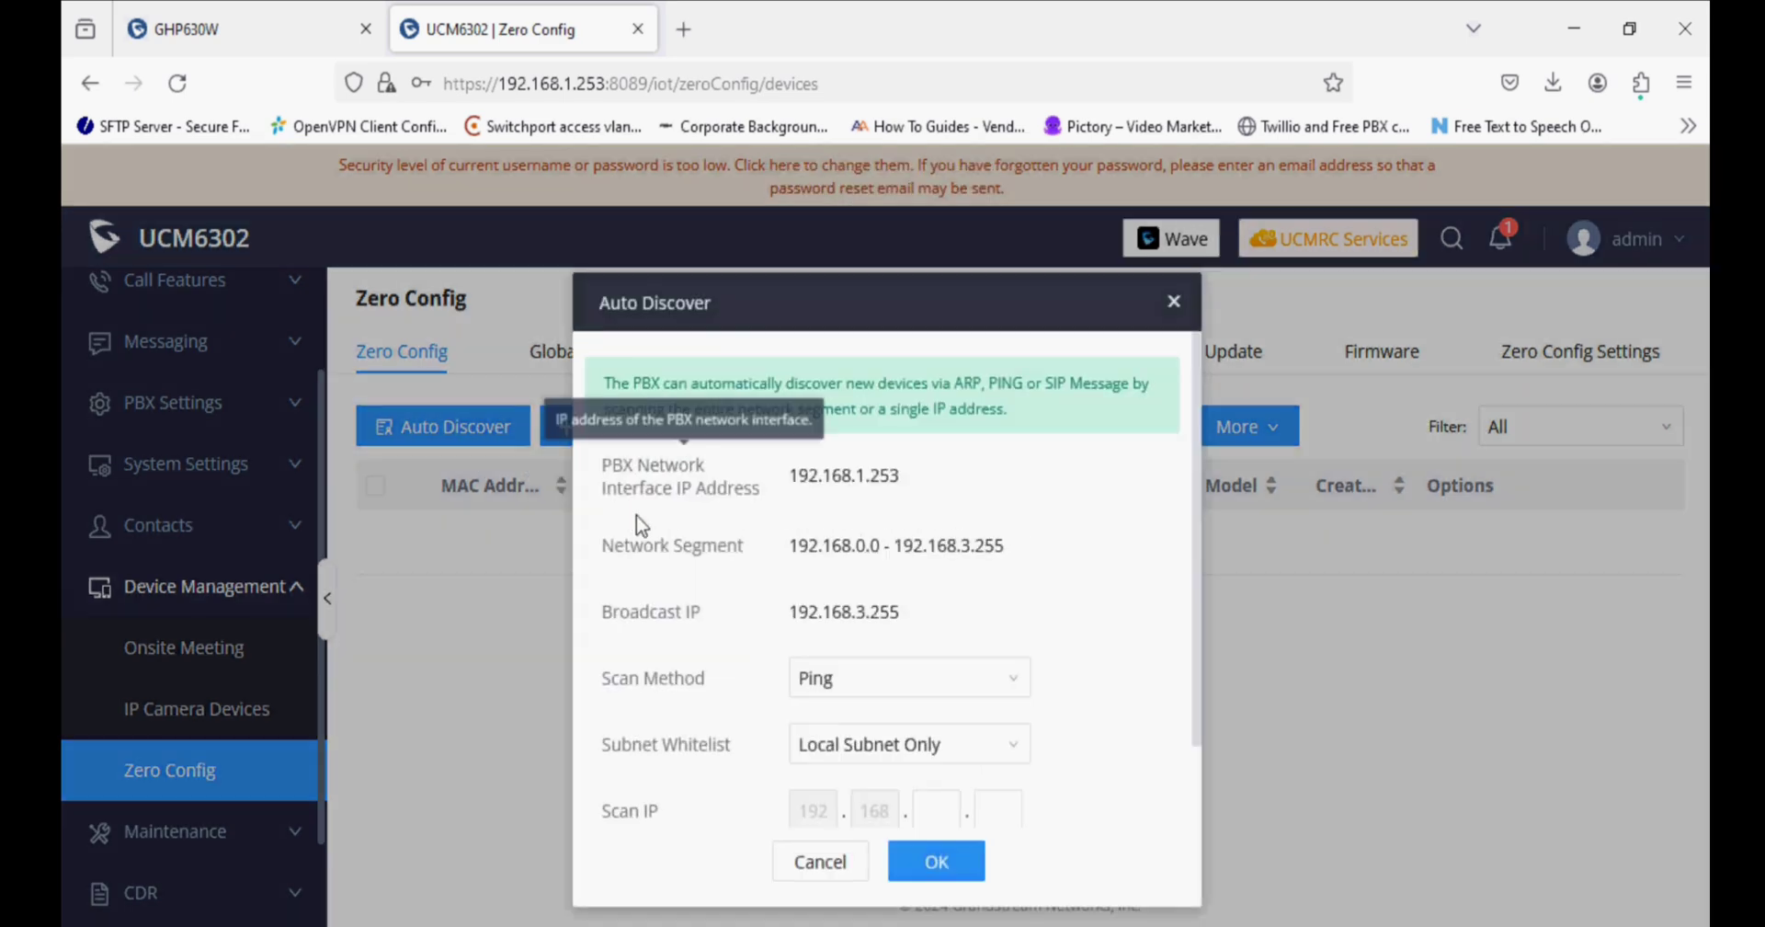
{"action": "left_click", "coordinate": [852, 689]}
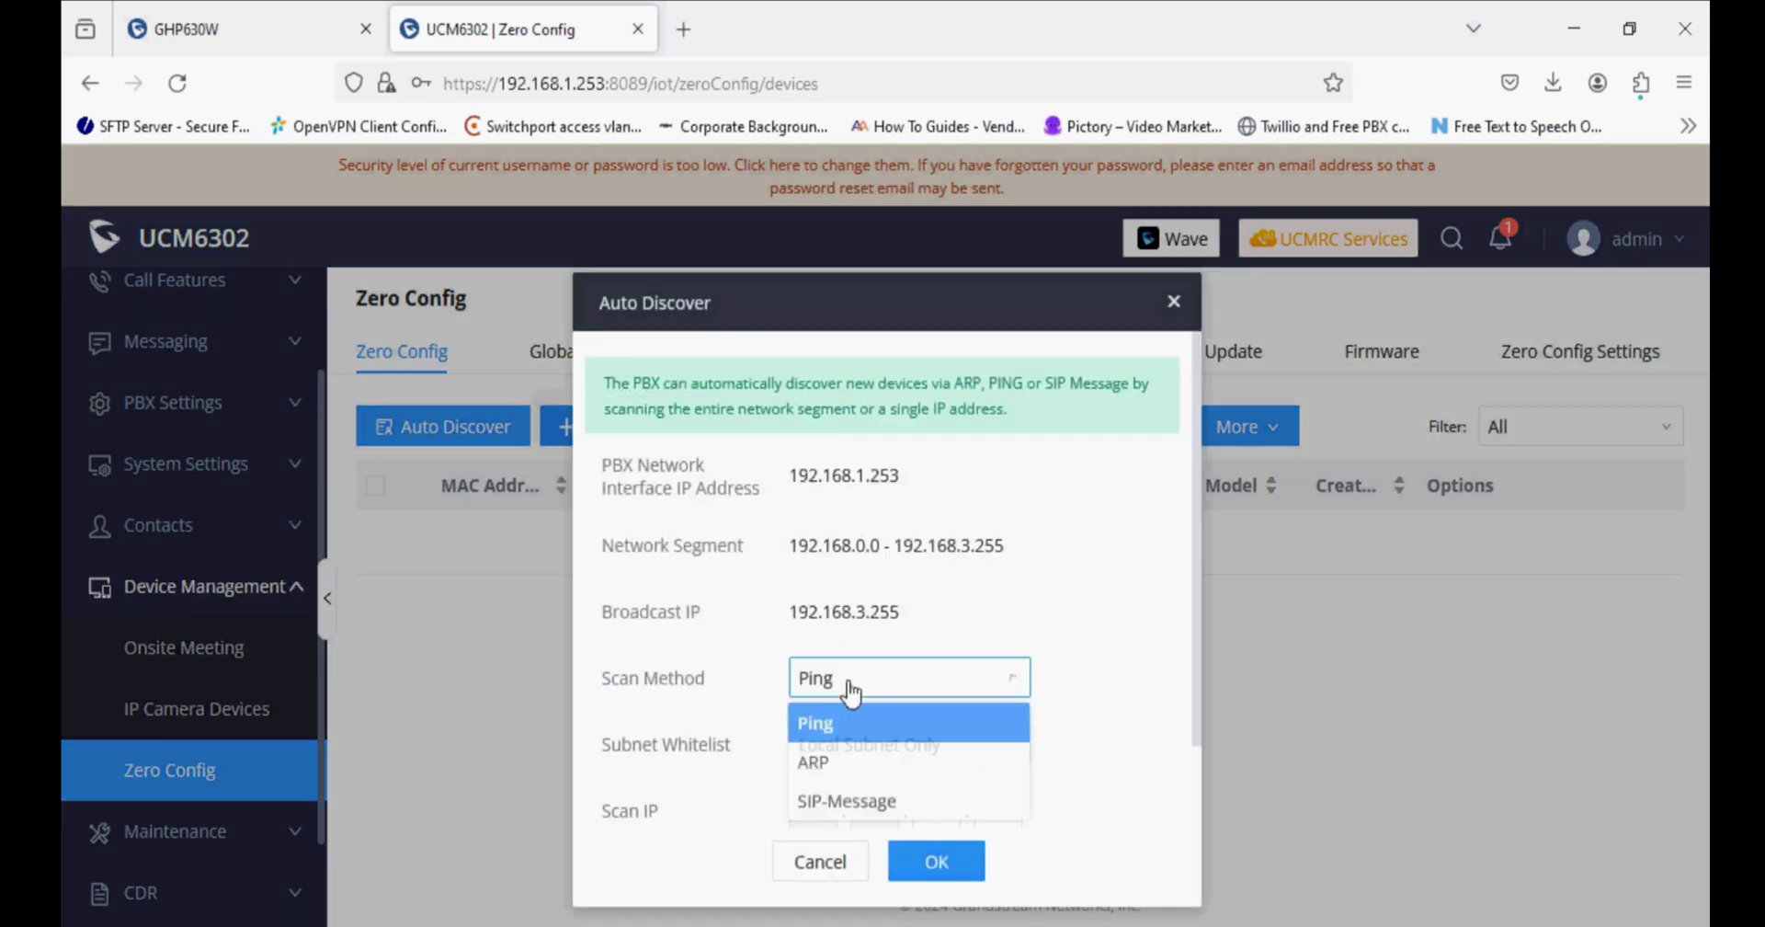
{"action": "left_click", "coordinate": [829, 801]}
{"action": "left_click", "coordinate": [931, 800]}
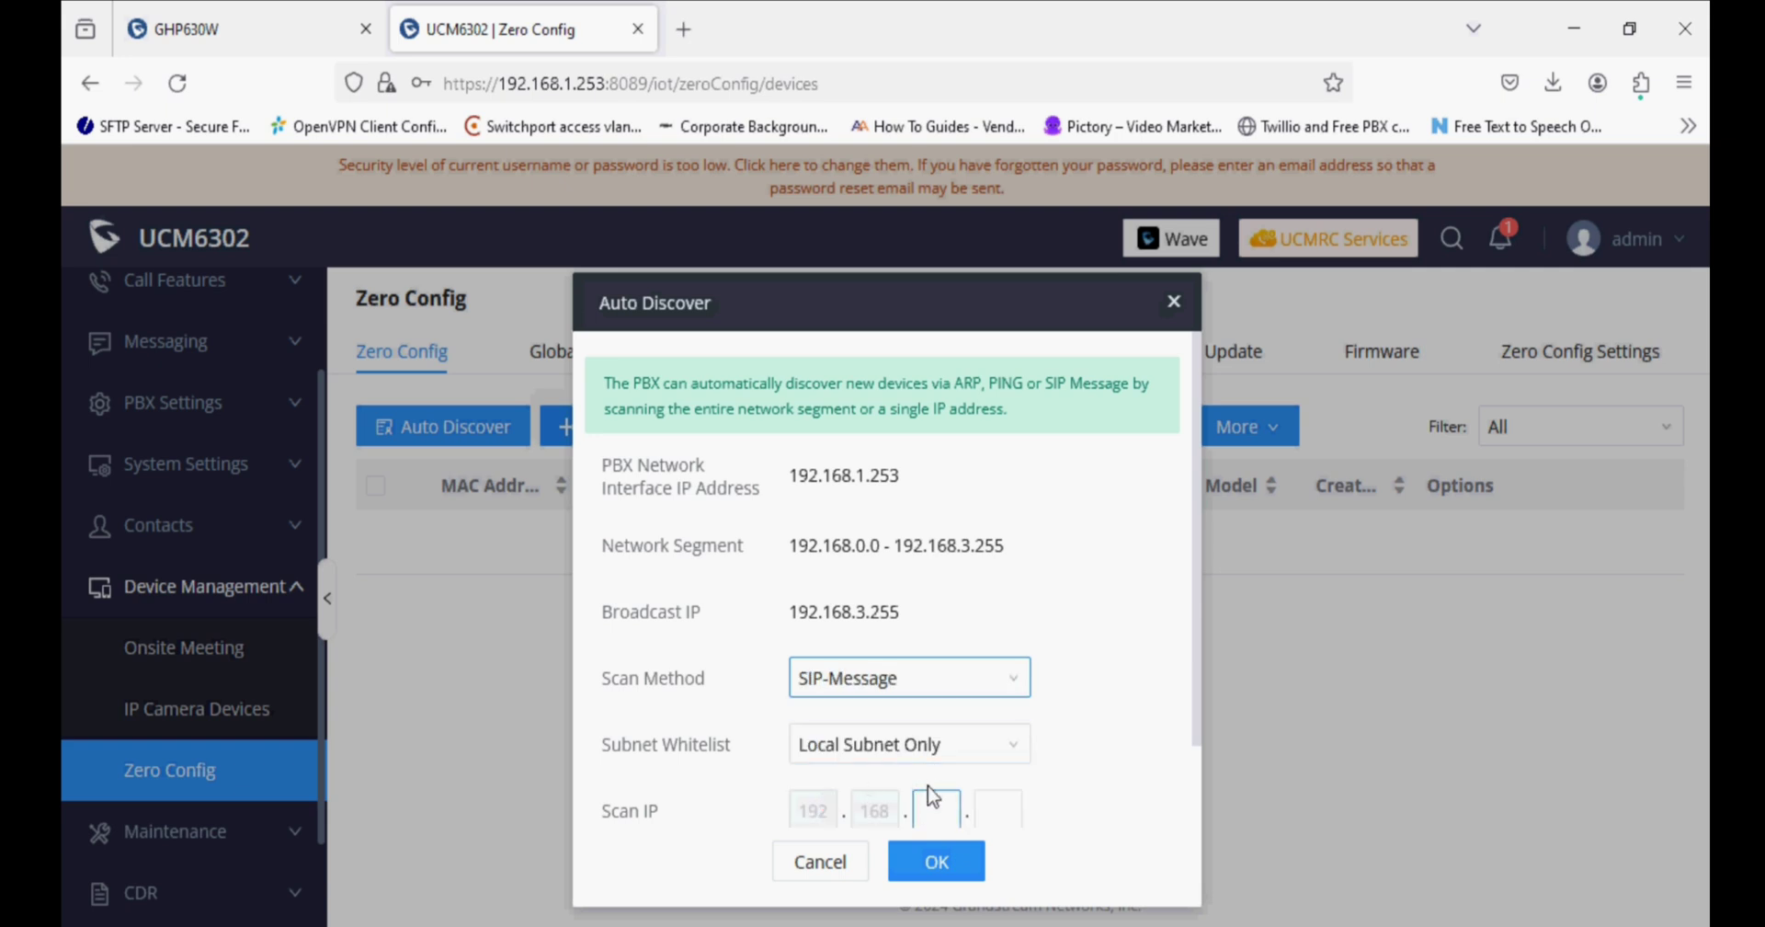
{"action": "type", "text": "3."}
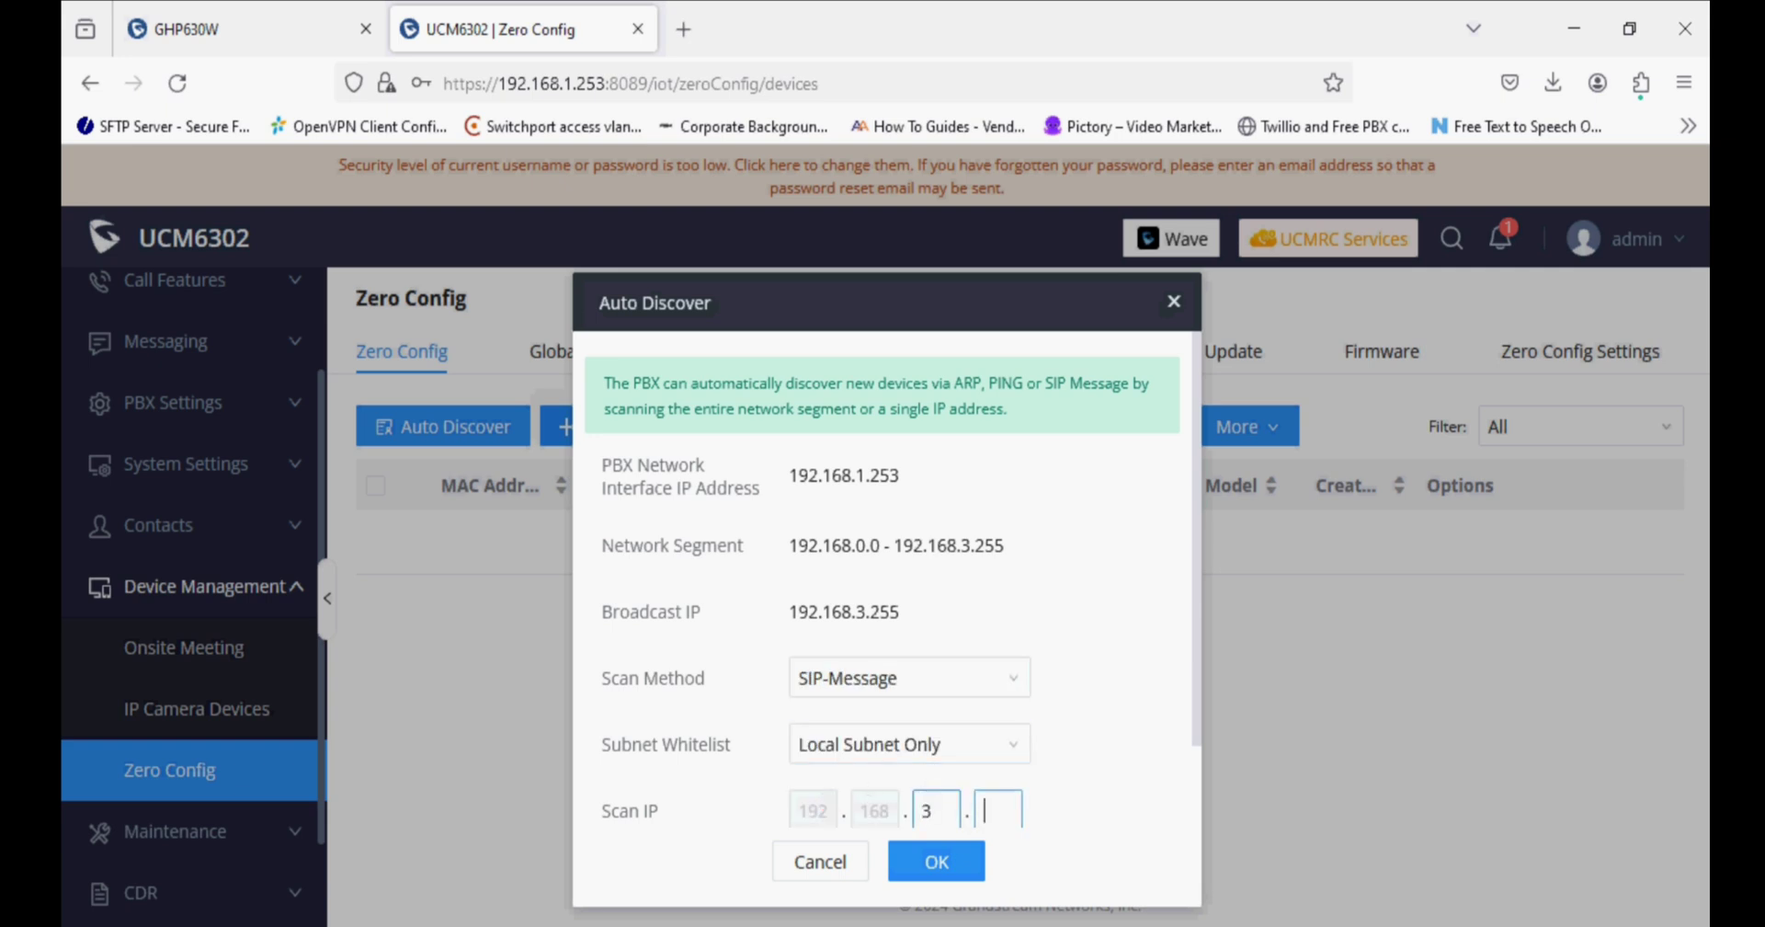
{"action": "type", "text": "31"}
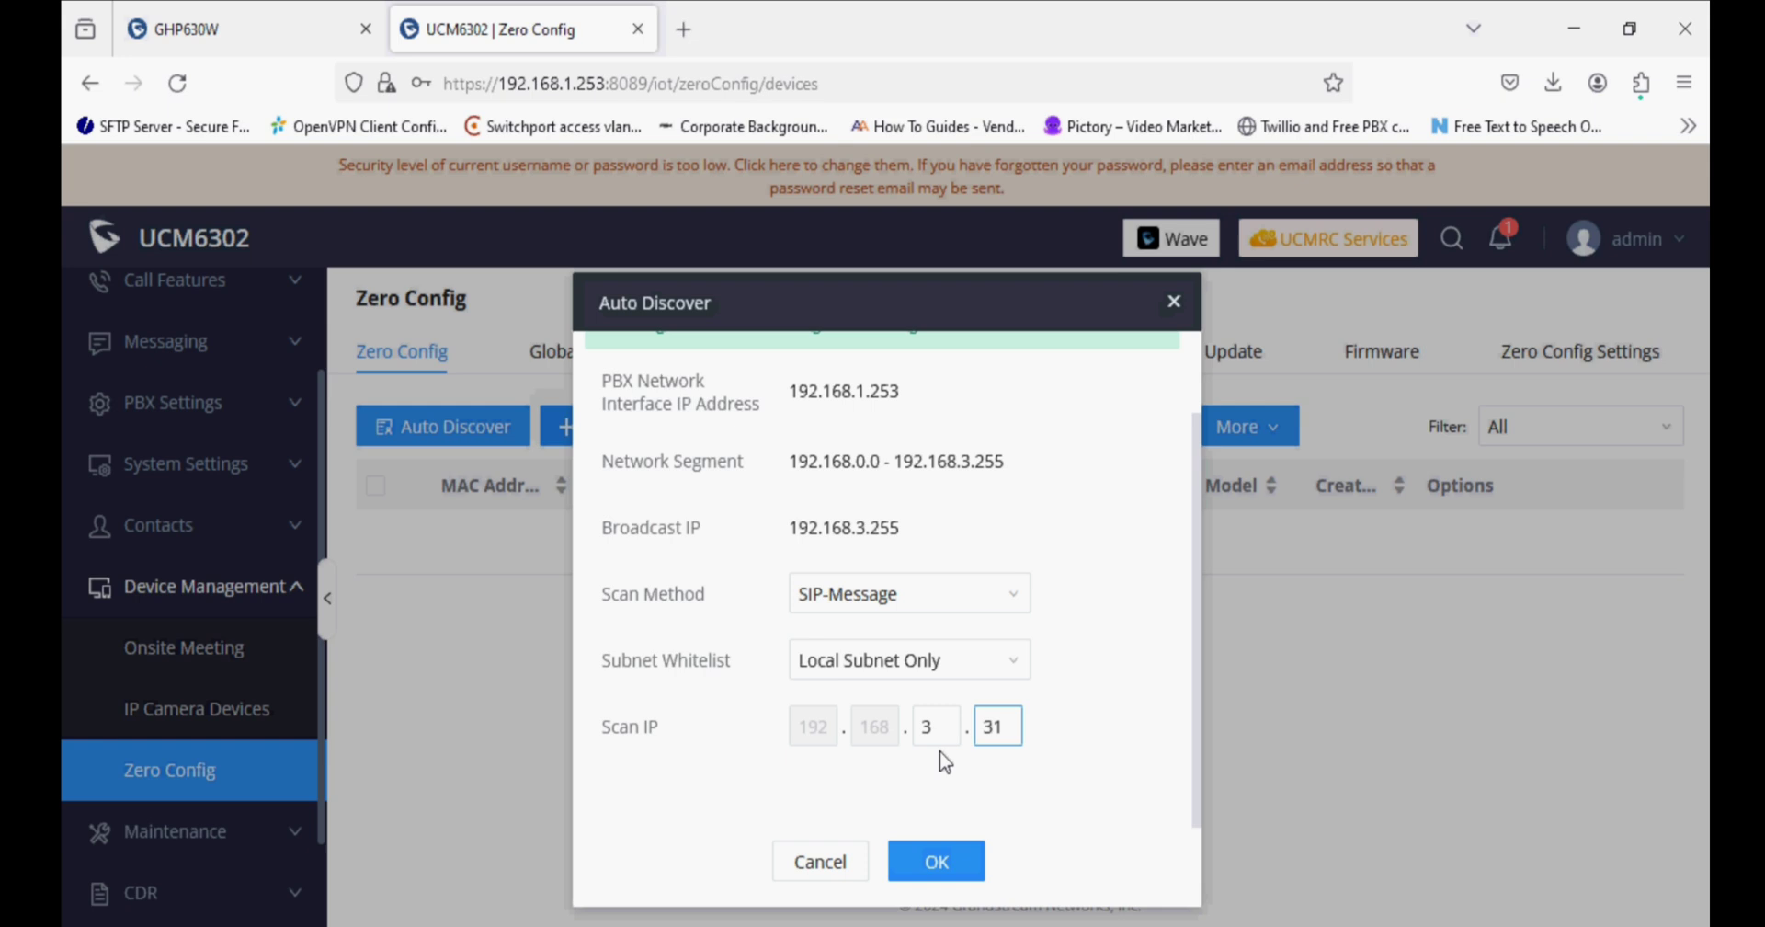
{"action": "left_click", "coordinate": [929, 855]}
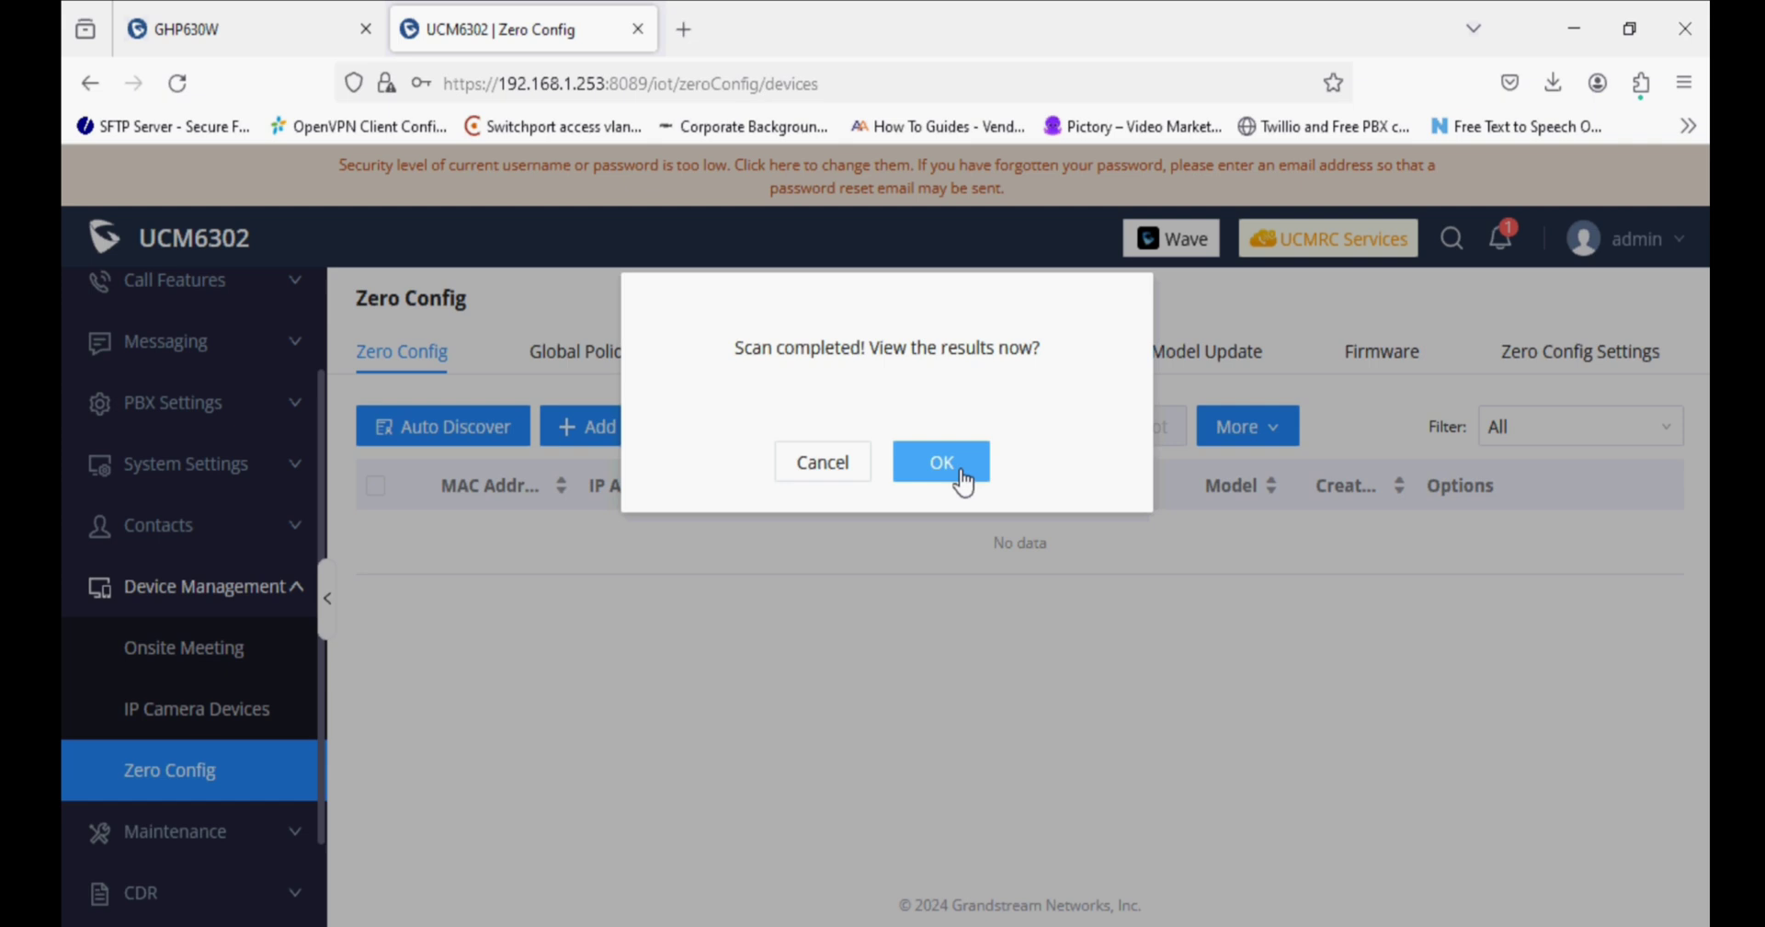
Edit the discovered GHP630 at 192.168.3.31, set Account 1 to extension 903, and send the NOTIFY update.
{"action": "left_click", "coordinate": [961, 478]}
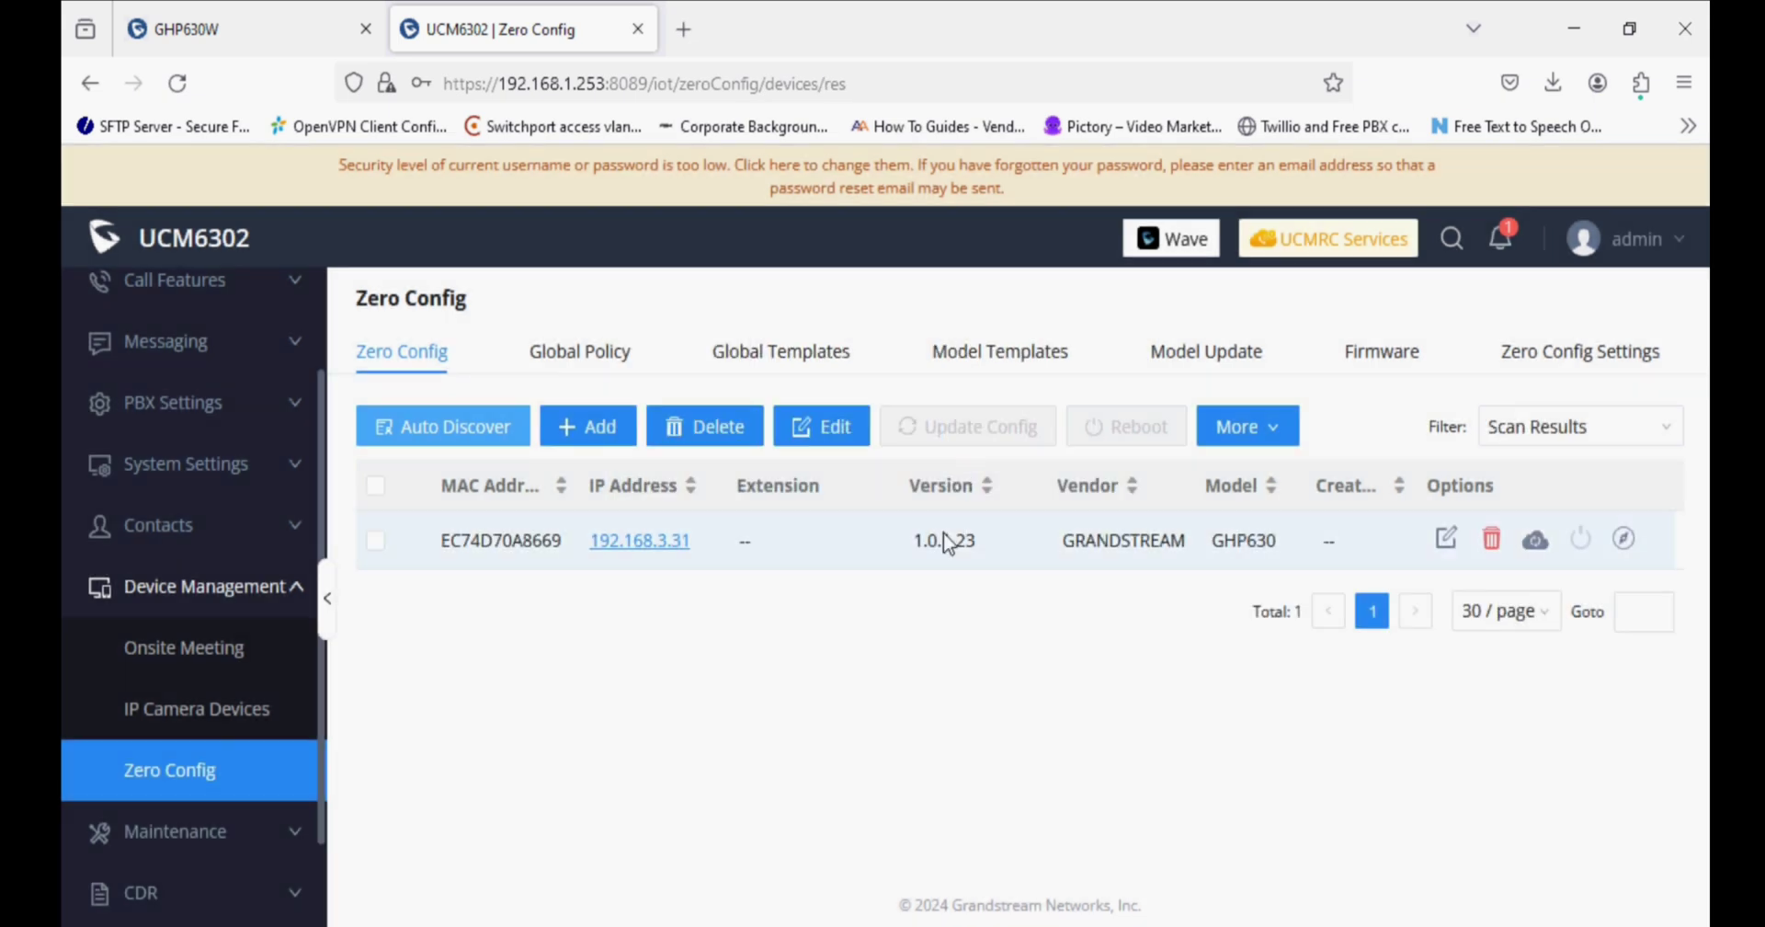
{"action": "left_click", "coordinate": [1446, 538]}
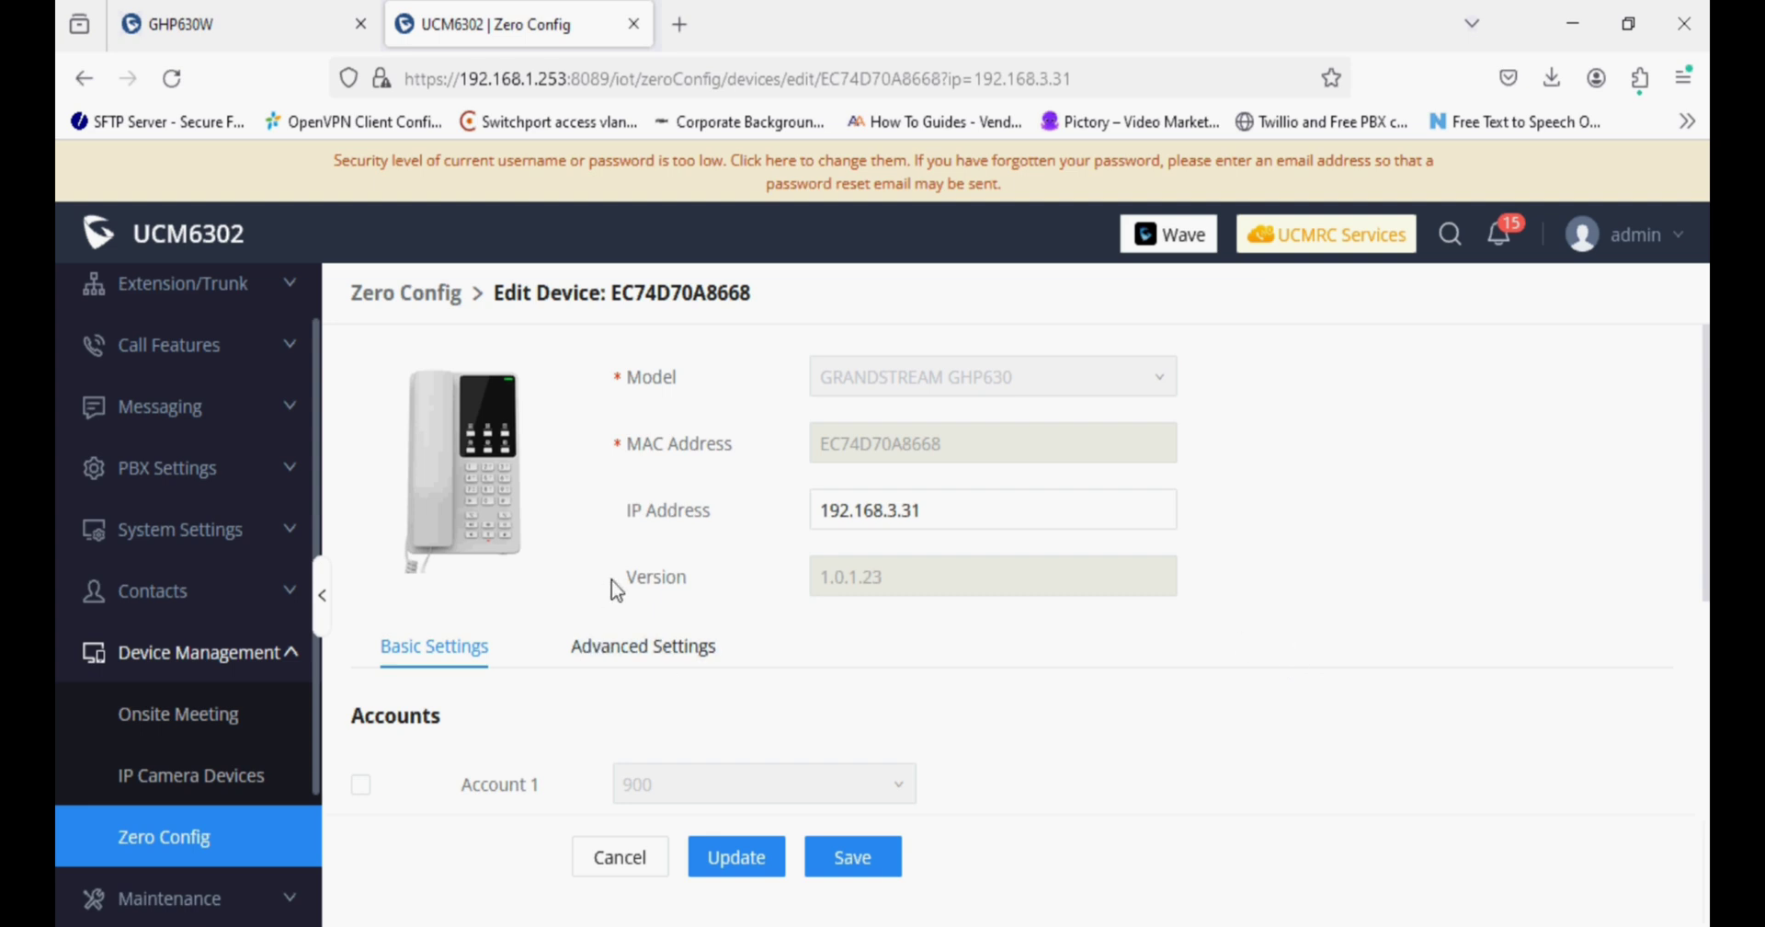
{"action": "scroll", "coordinate": [797, 684], "scroll_direction": "down", "scroll_amount": 2}
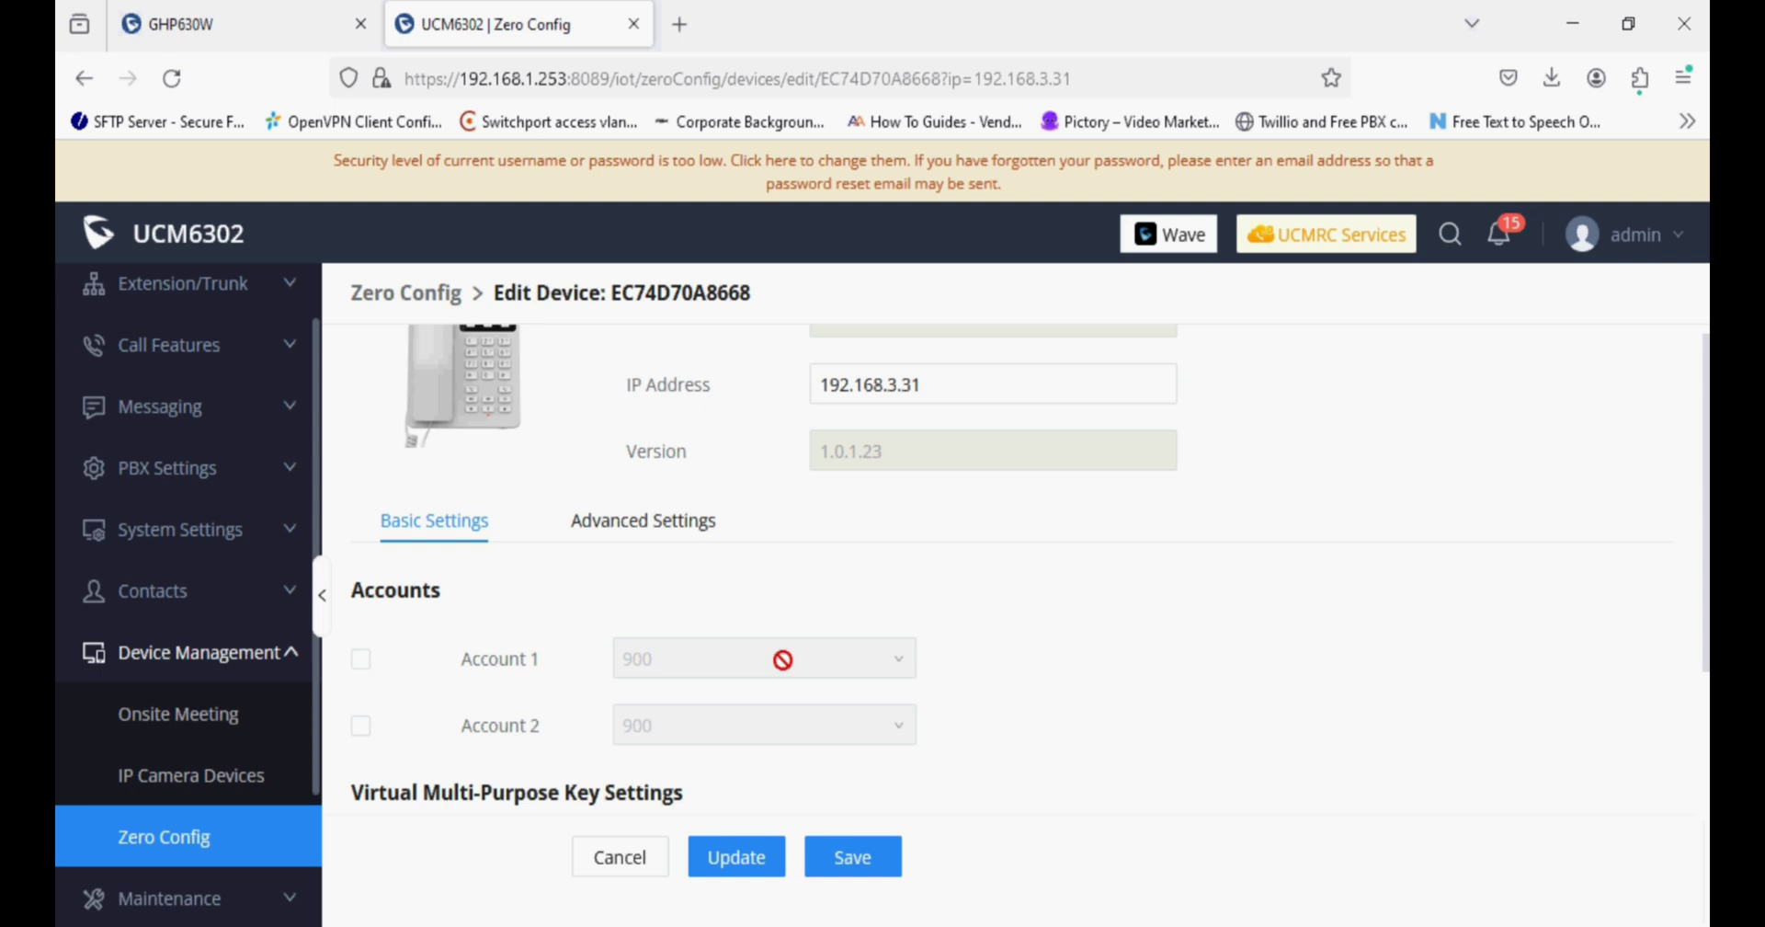
{"action": "left_click", "coordinate": [360, 654]}
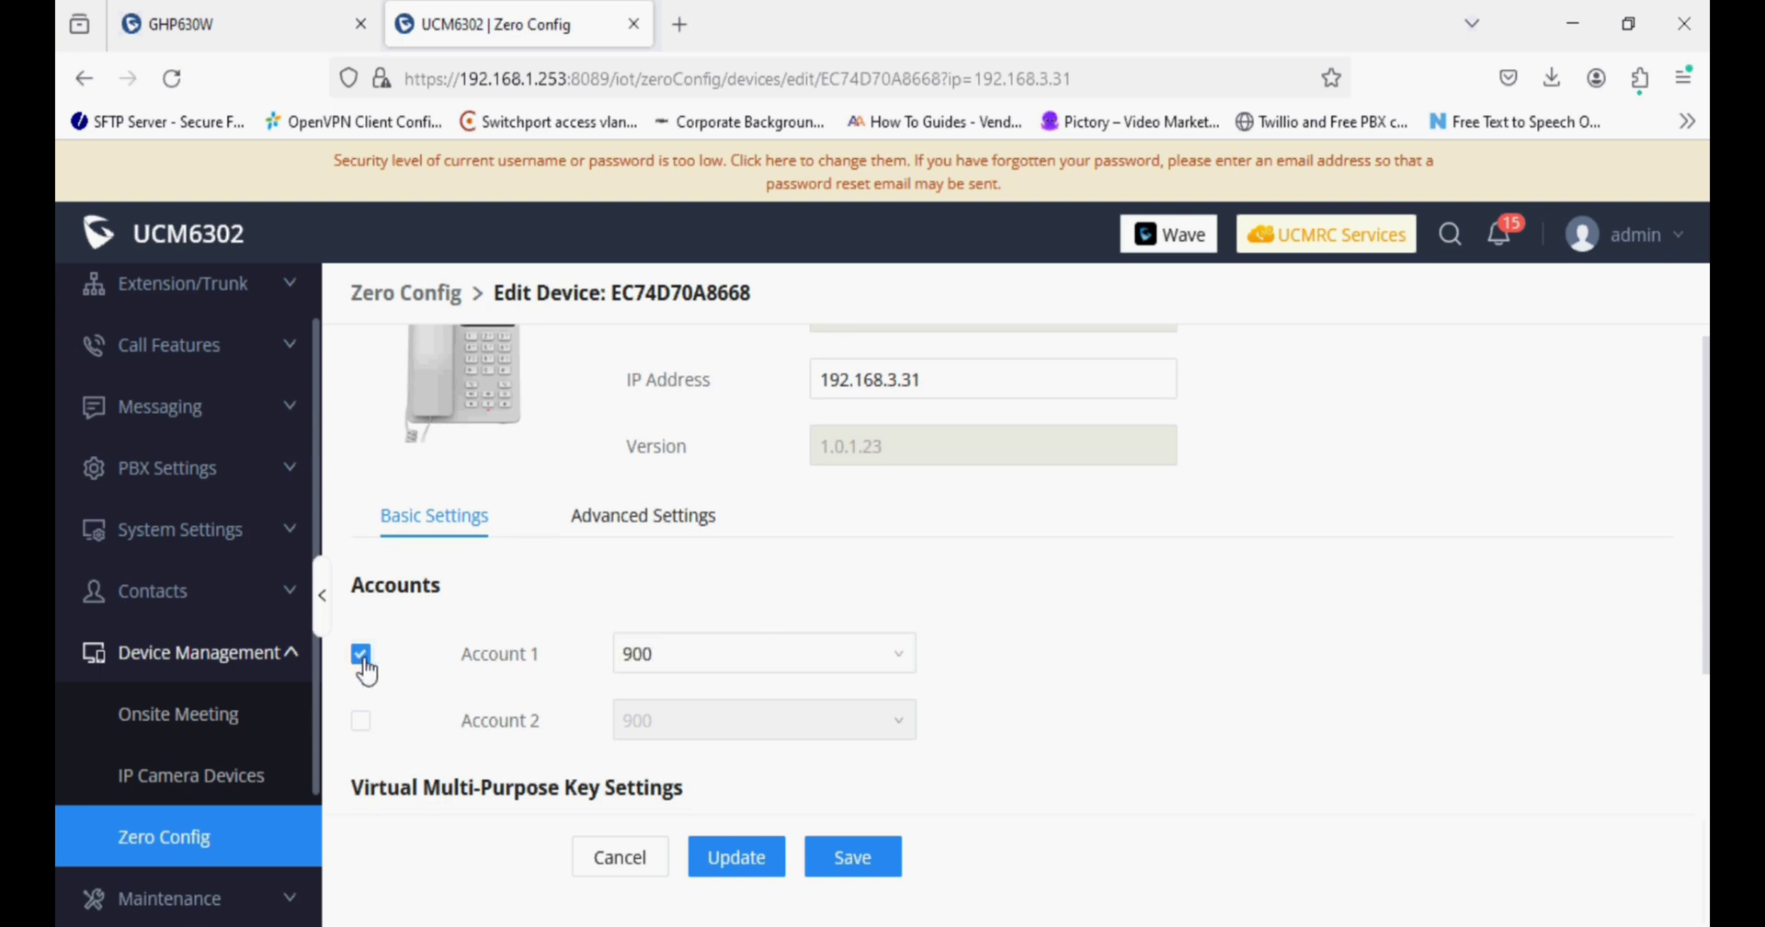
{"action": "left_click", "coordinate": [792, 660]}
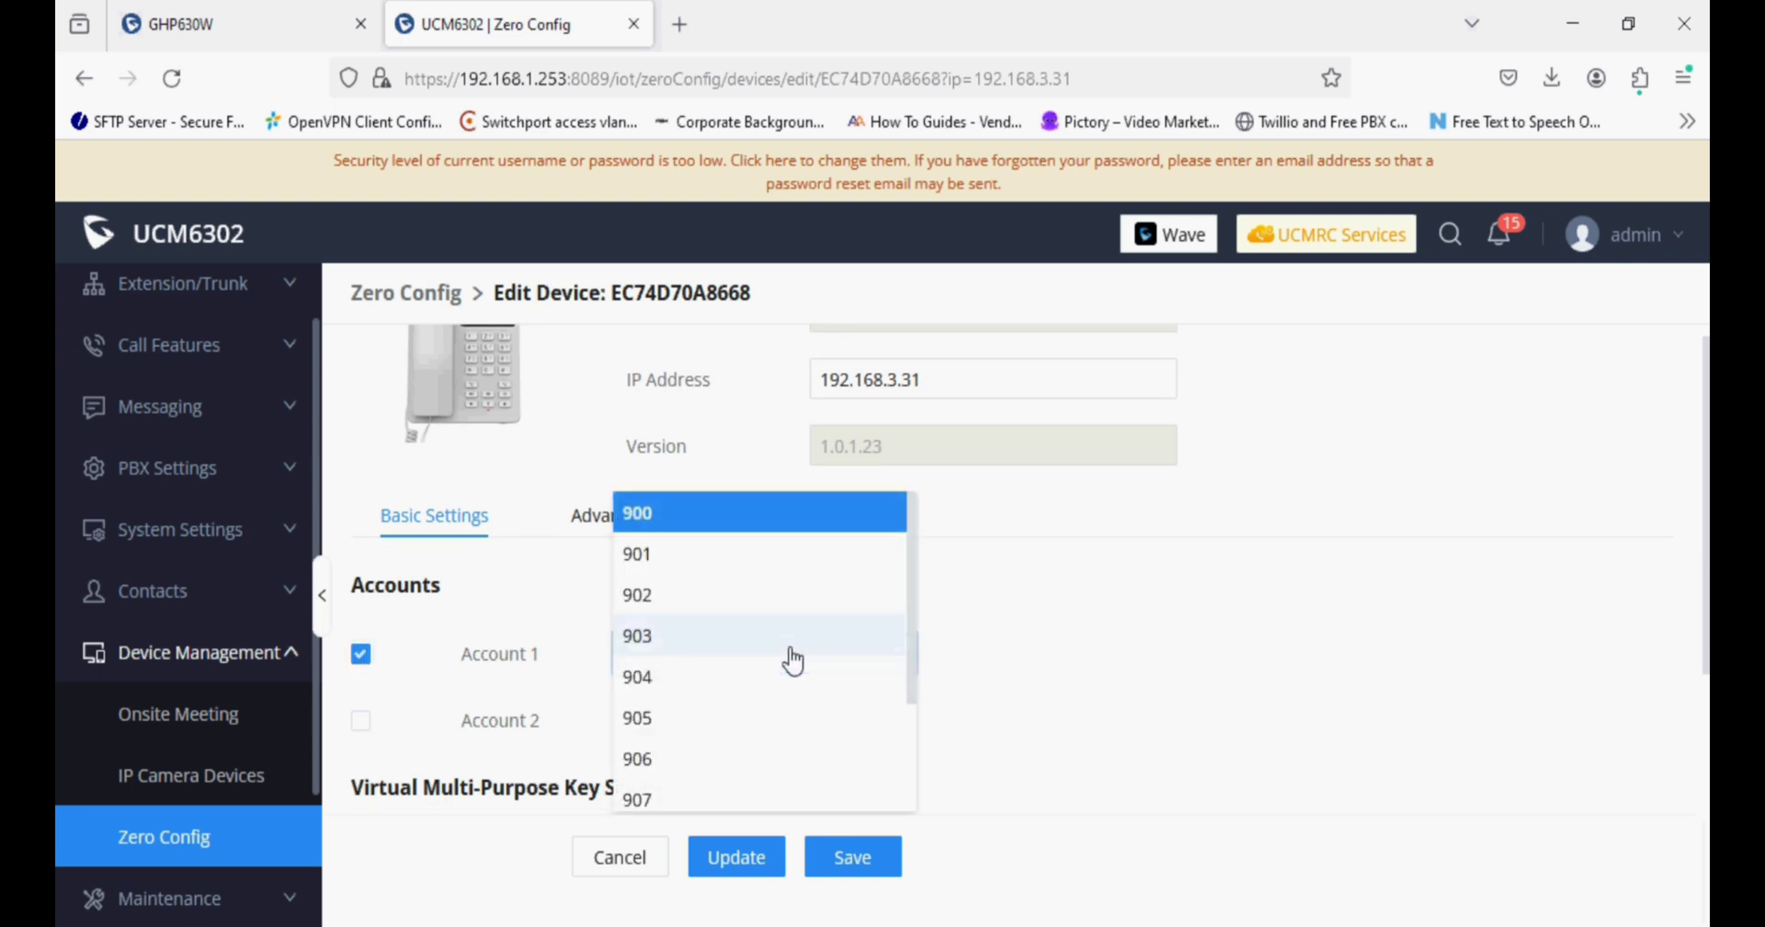
{"action": "left_click", "coordinate": [677, 652]}
{"action": "left_click", "coordinate": [741, 854]}
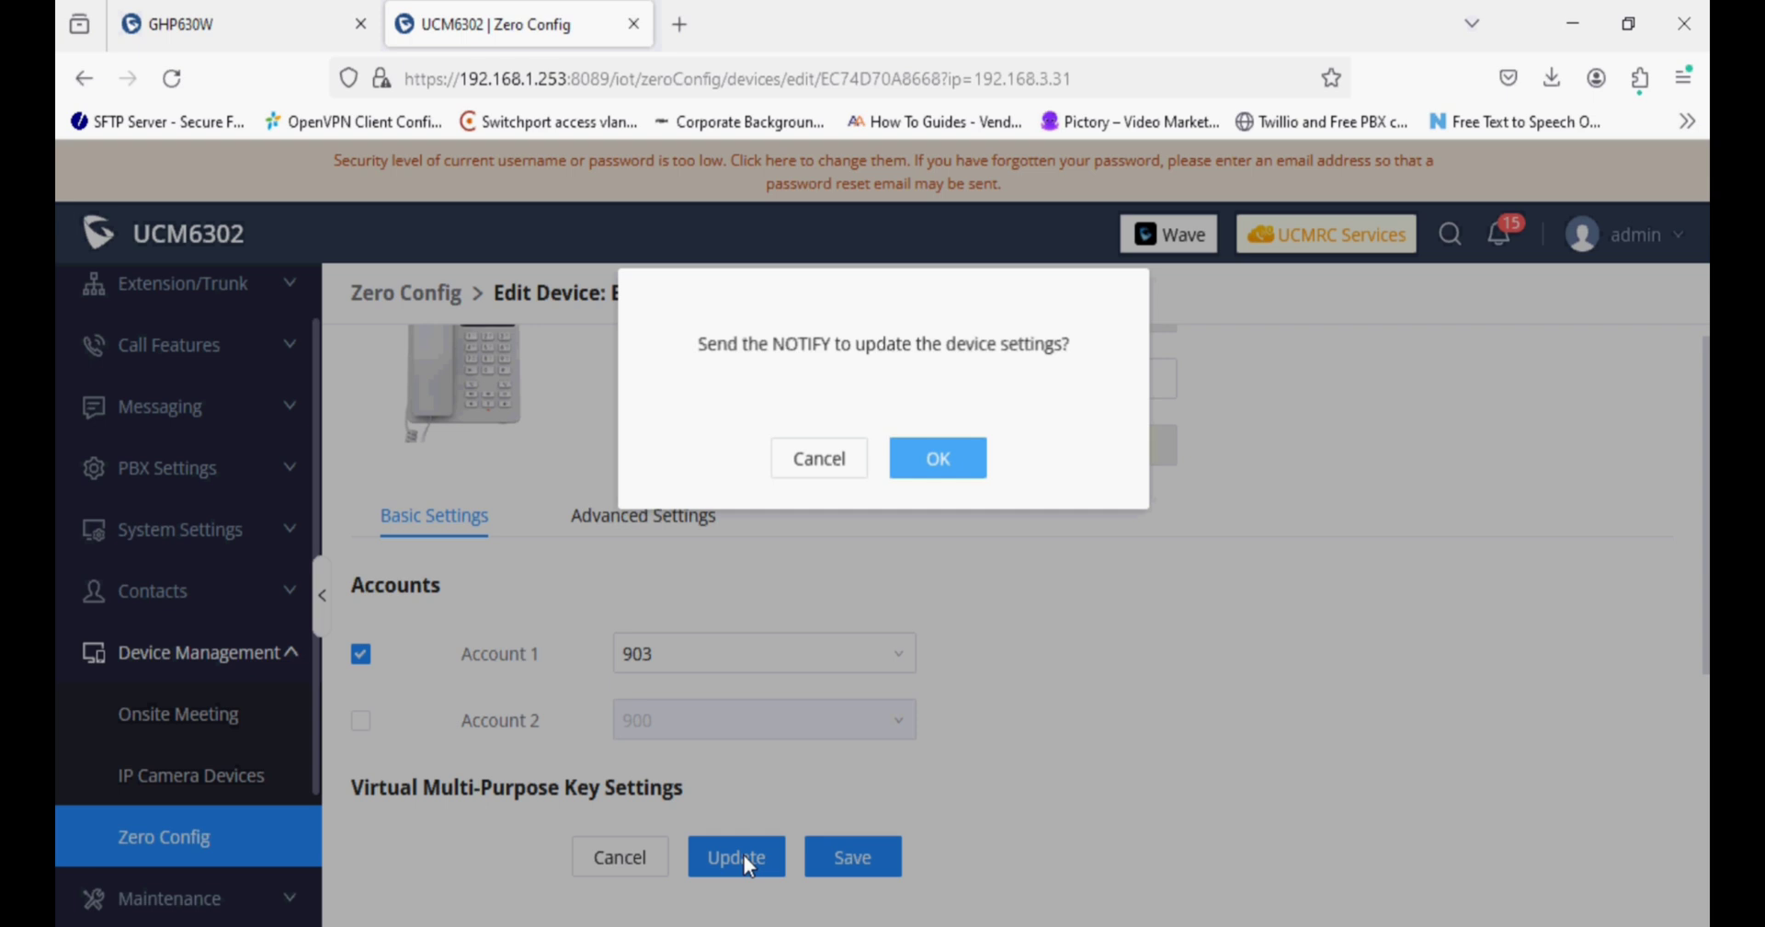
{"action": "left_click", "coordinate": [970, 469]}
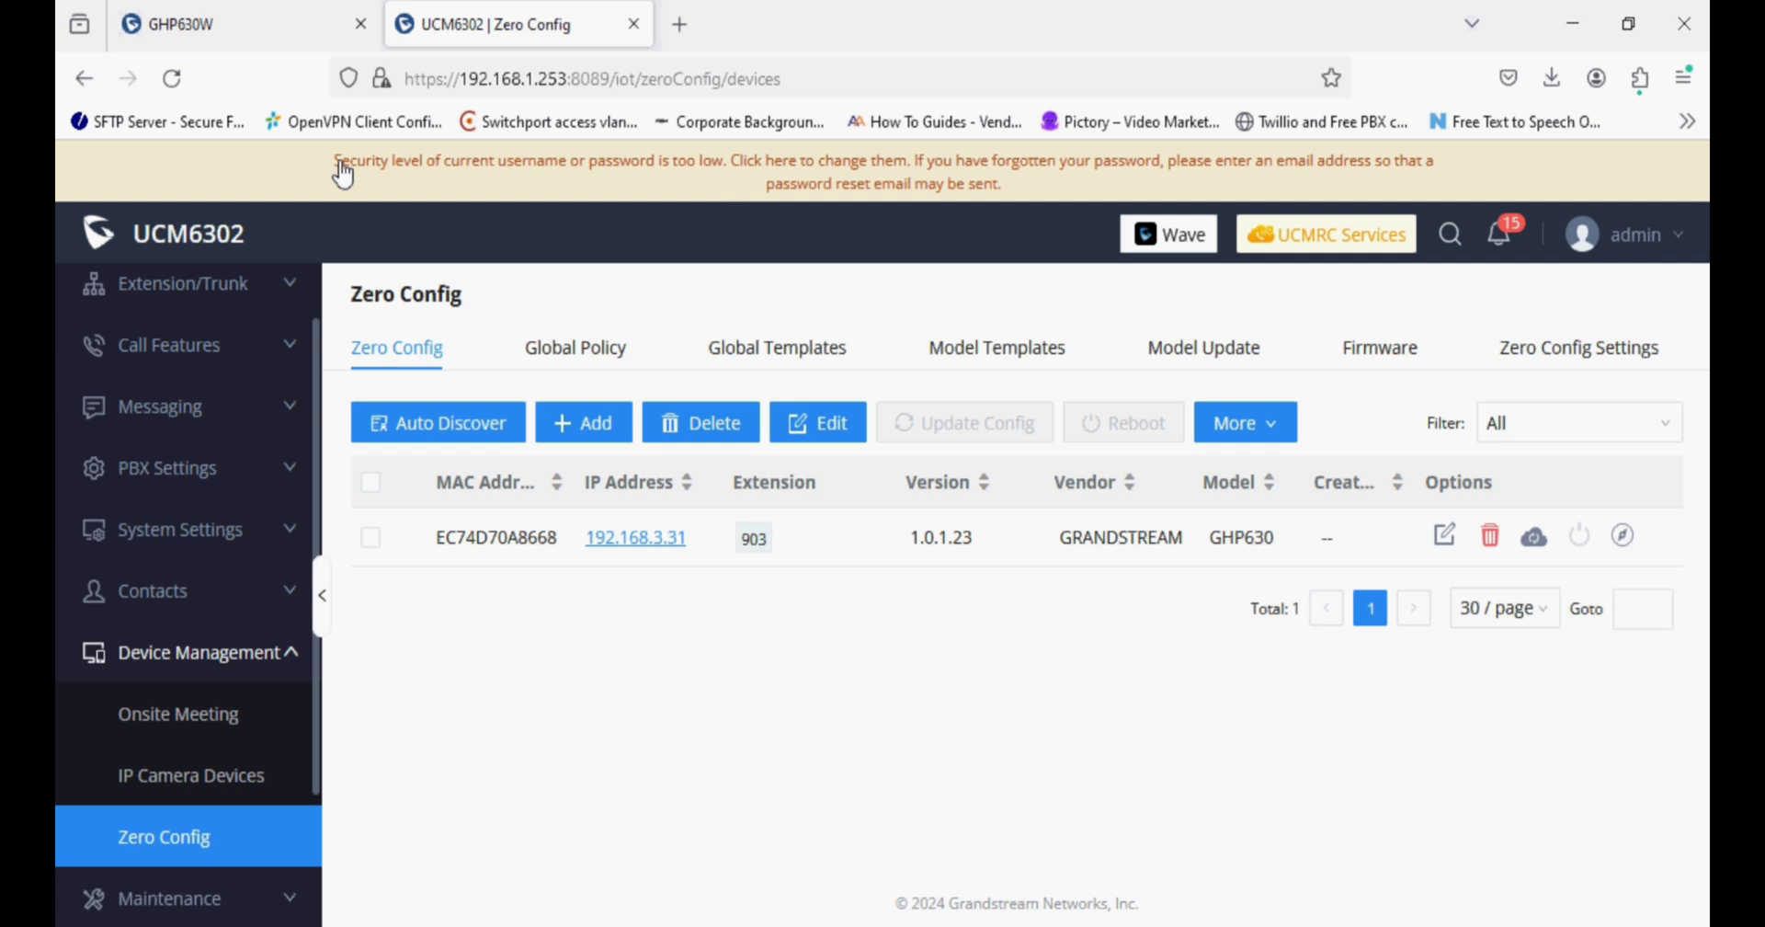
In the phone's own web interface, view Wi-Fi settings: Cloud-2nd Floor connected on 5G & 2.4G.
{"action": "left_click", "coordinate": [288, 25]}
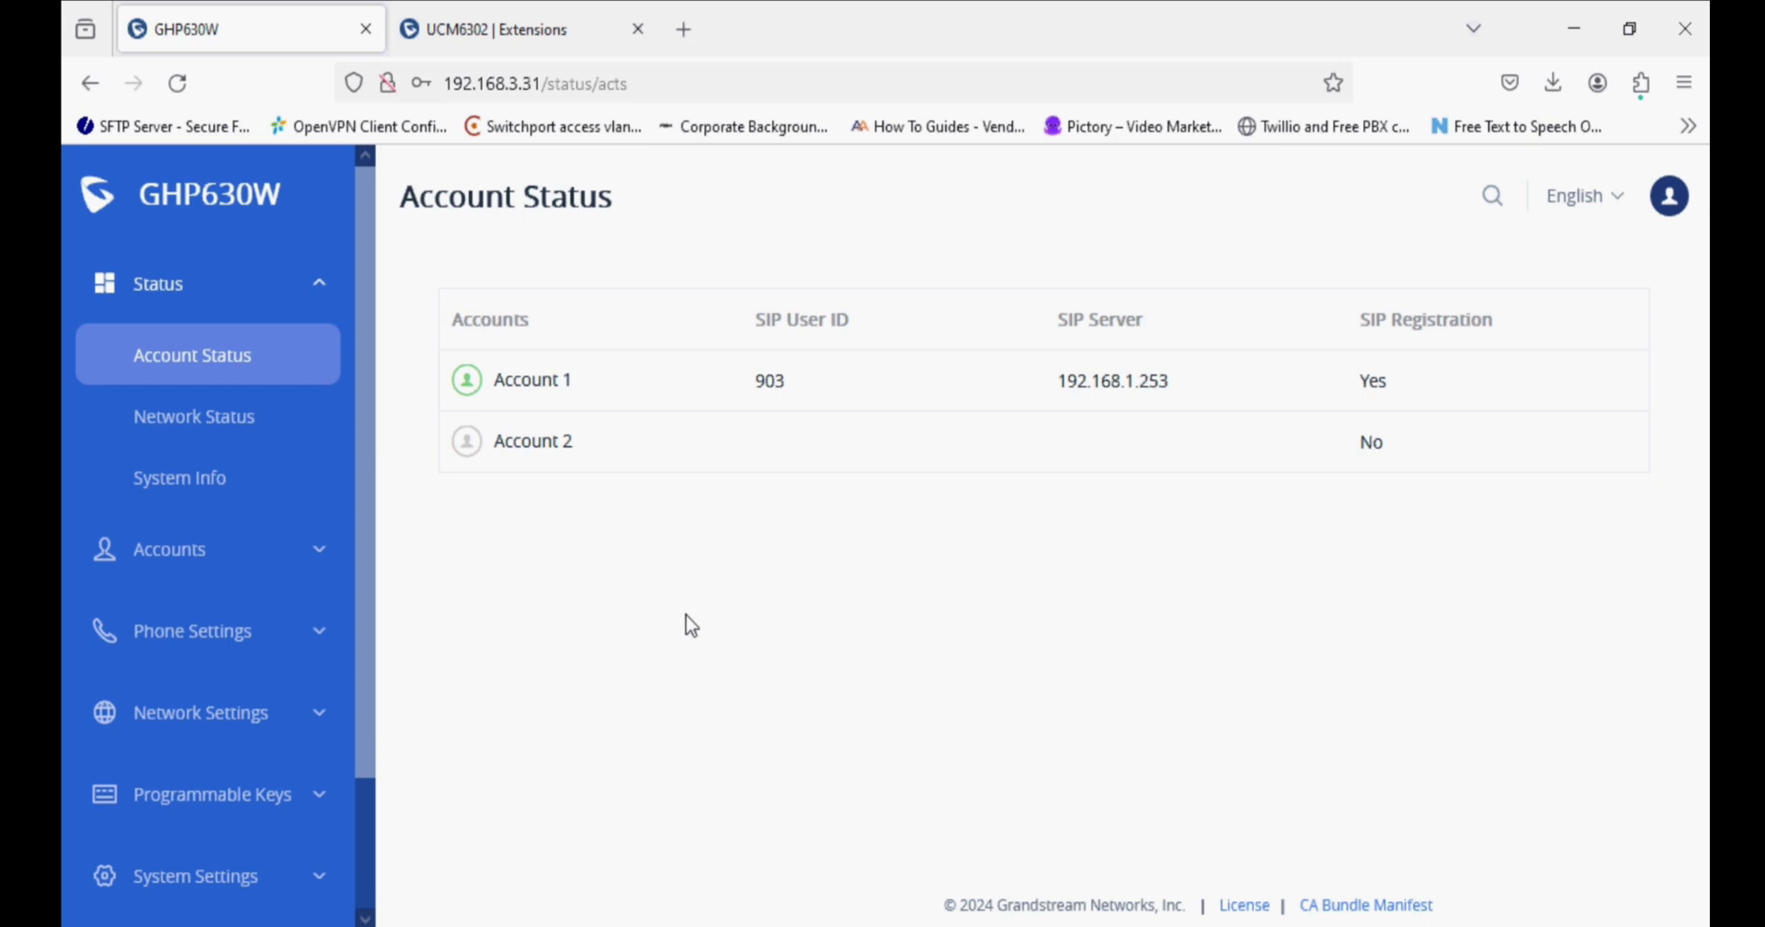
{"action": "left_click", "coordinate": [217, 738]}
{"action": "left_click", "coordinate": [173, 730]}
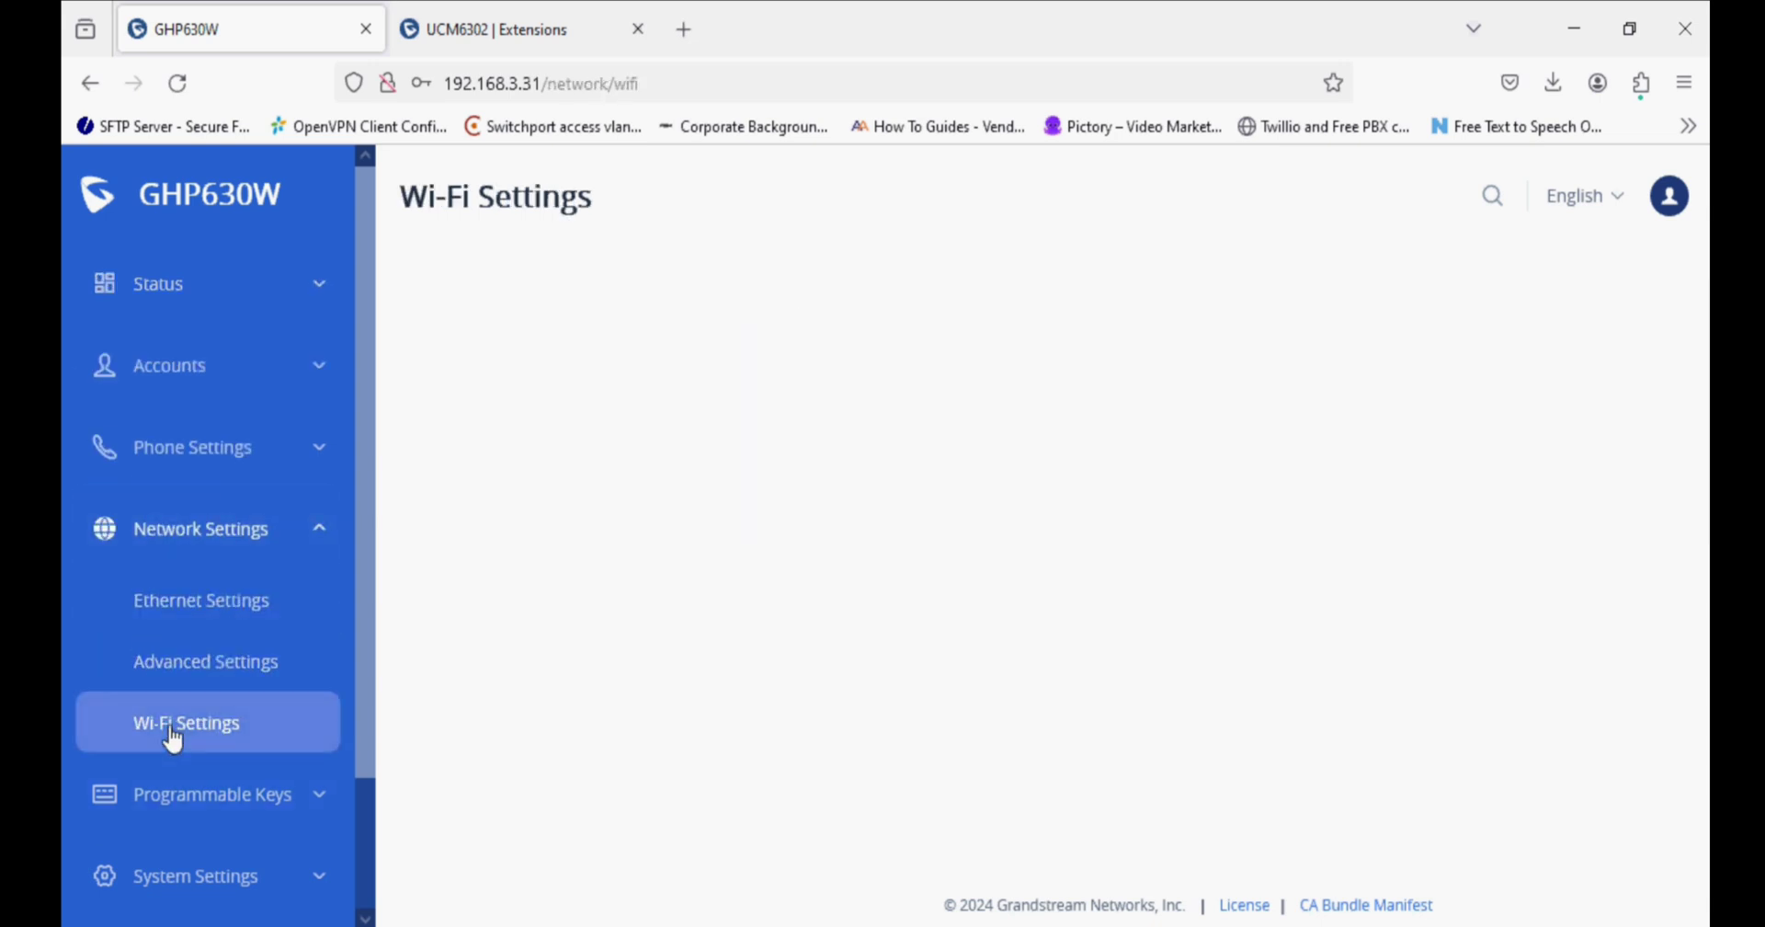
{"action": "left_click", "coordinate": [204, 685]}
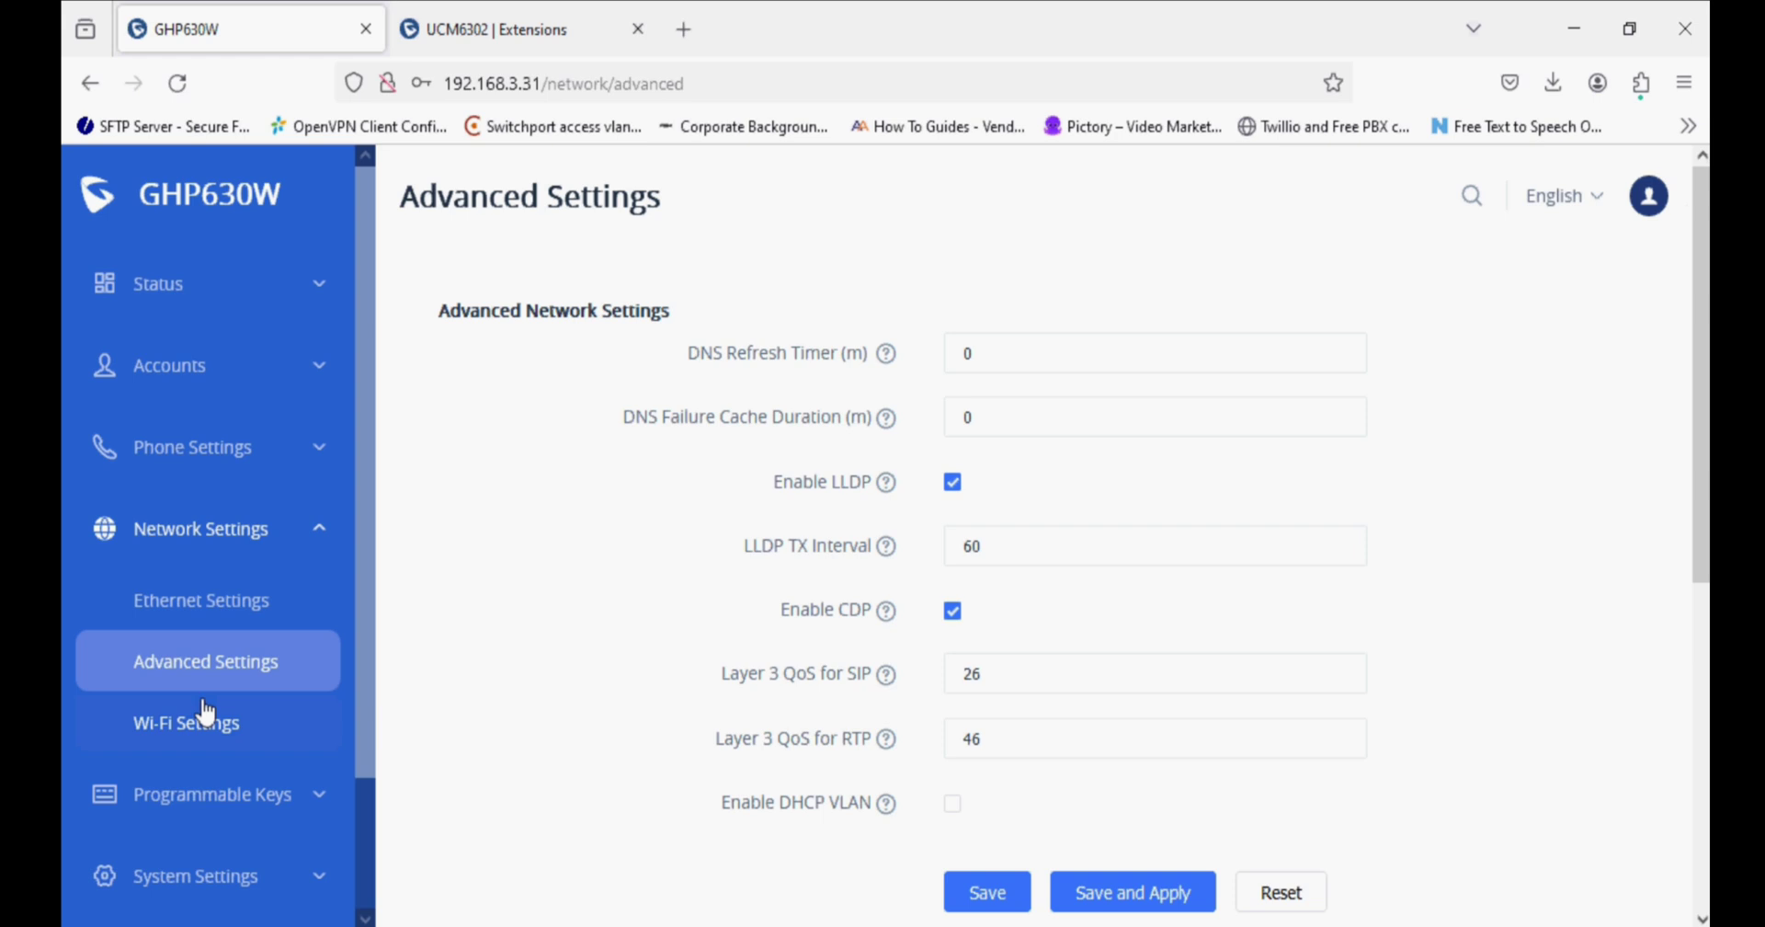
{"action": "left_click", "coordinate": [206, 712]}
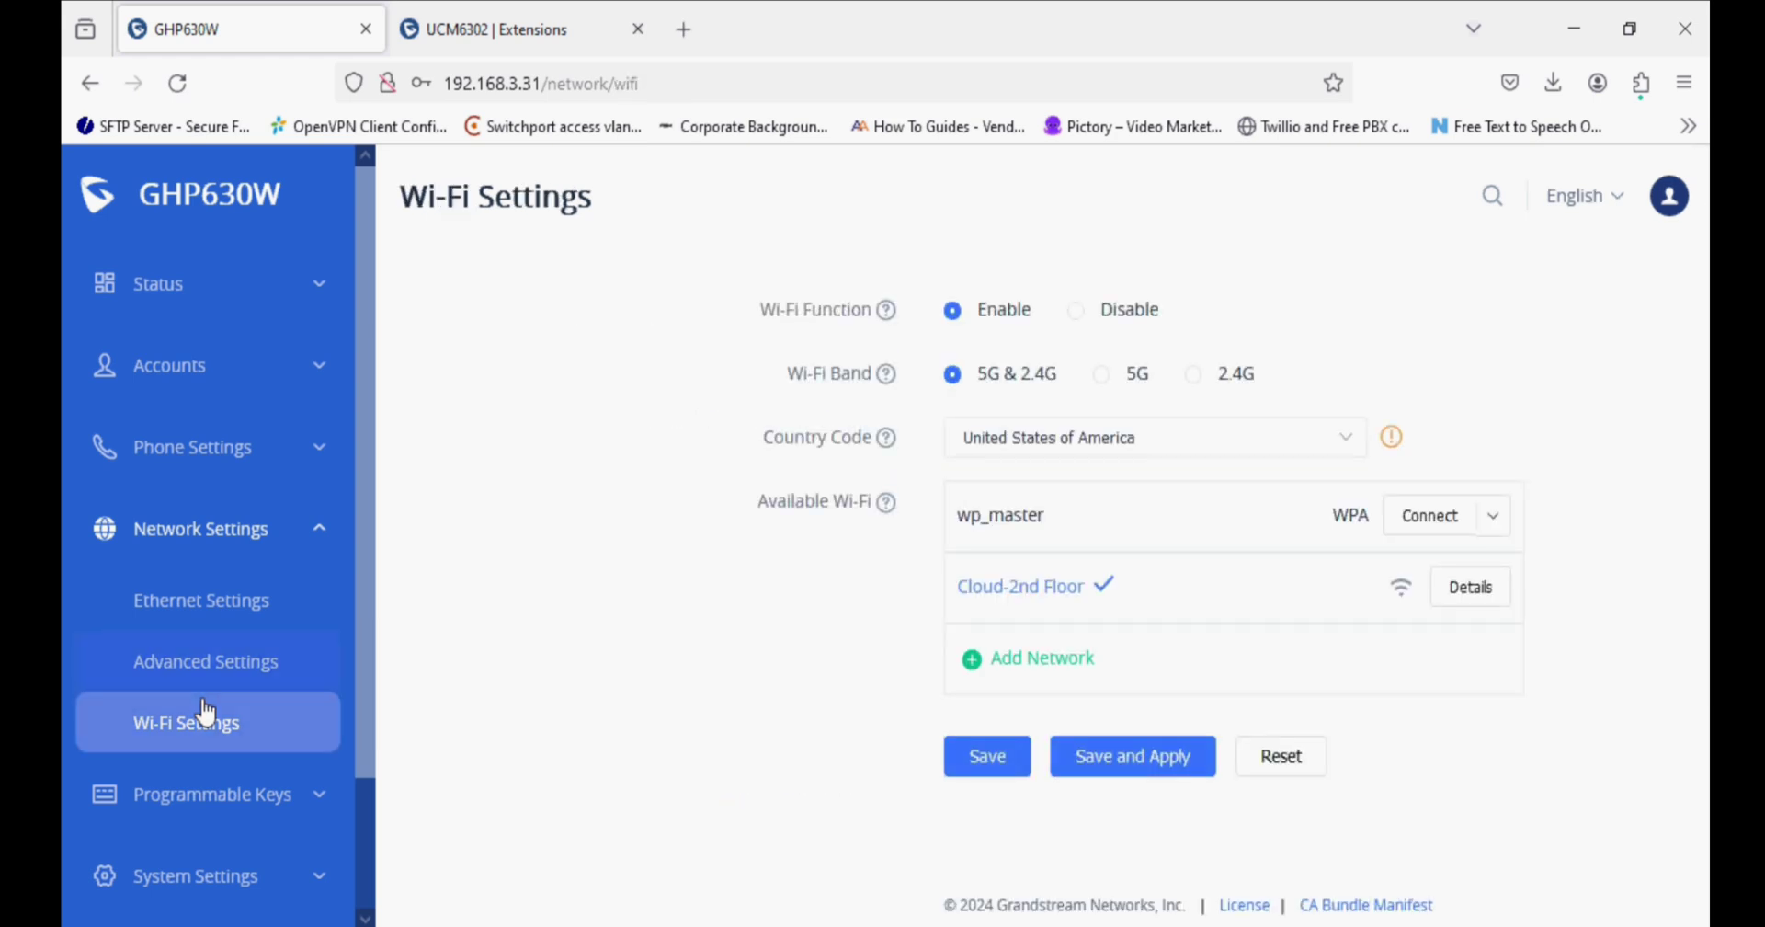
{"action": "scroll", "coordinate": [206, 712], "scroll_direction": "down", "scroll_amount": 3}
{"action": "left_click", "coordinate": [202, 588]}
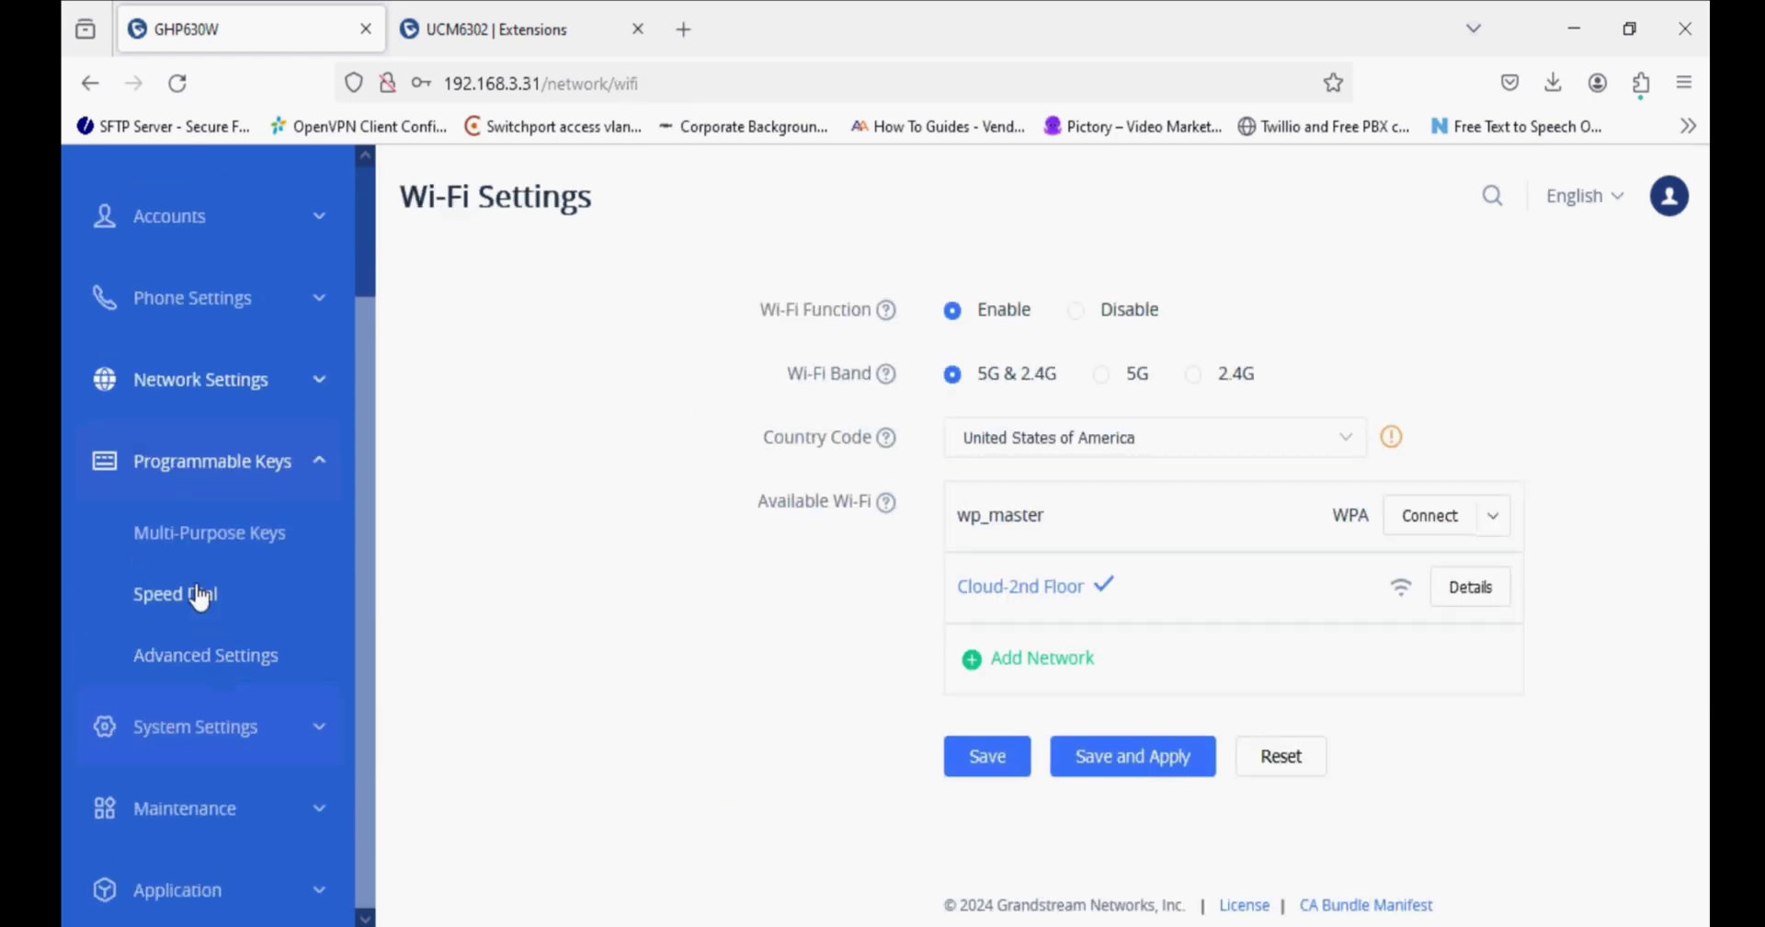
Enter multi-purpose key numbers: Front Desk 901, Wake-Up 902 and Restaurant 904.
{"action": "left_click", "coordinate": [202, 538]}
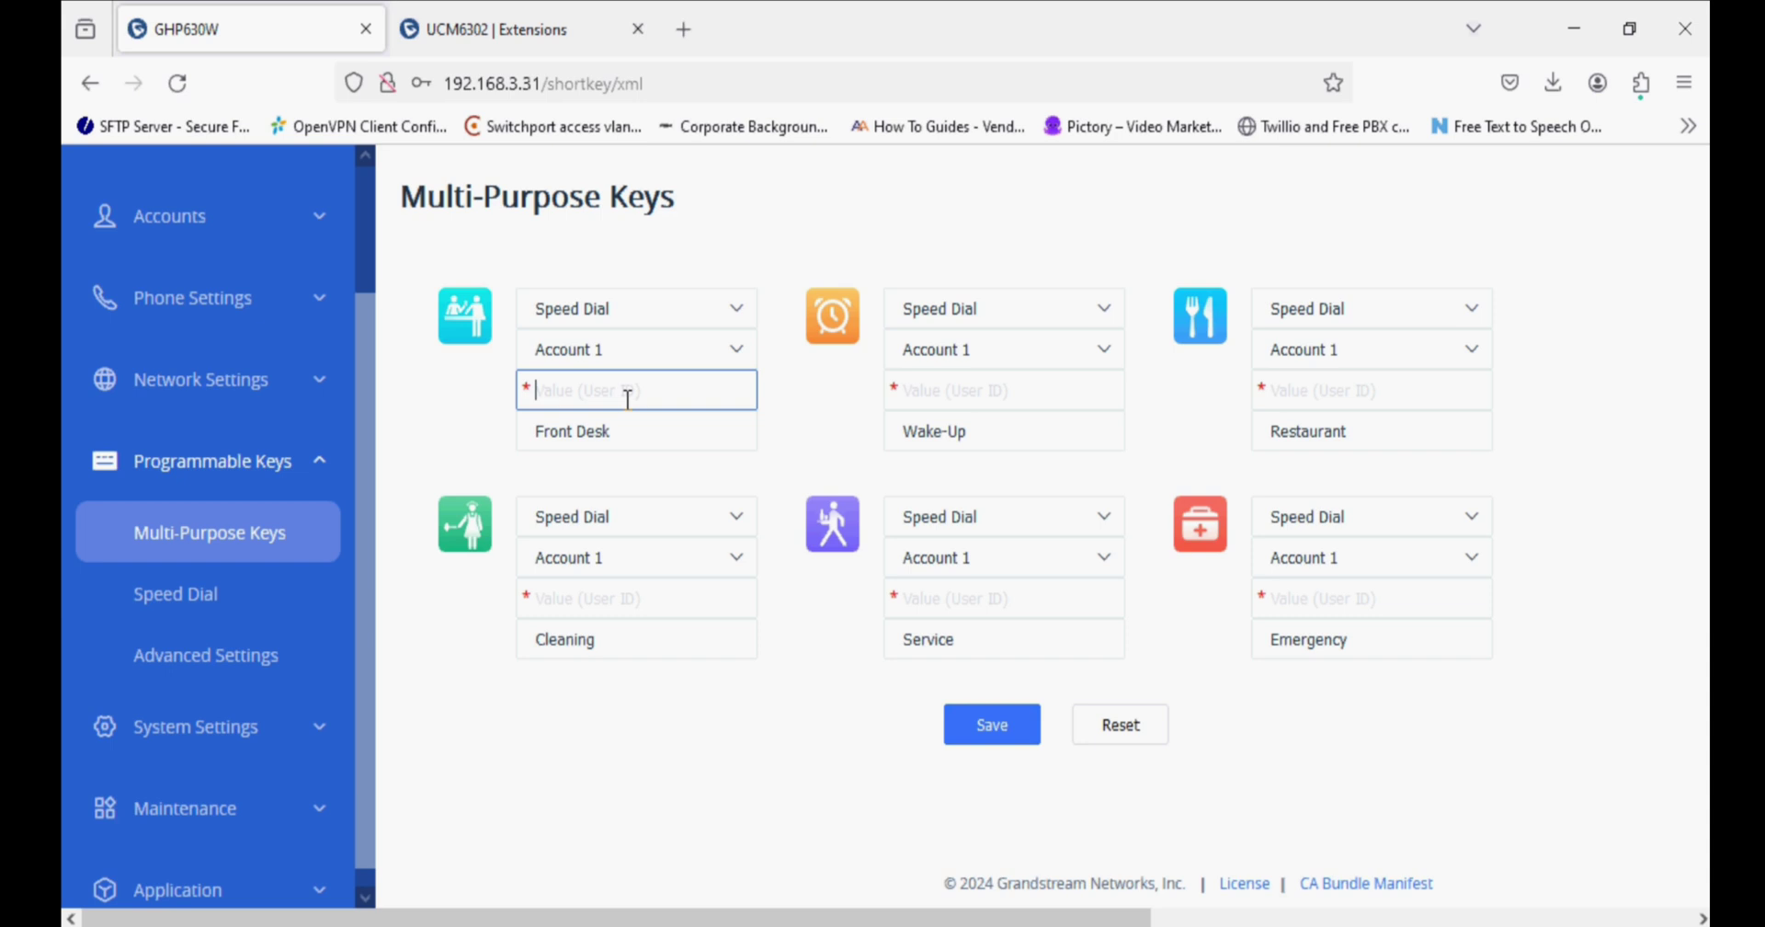
{"action": "type", "text": "901"}
{"action": "left_click", "coordinate": [956, 390]}
{"action": "type", "text": "90"}
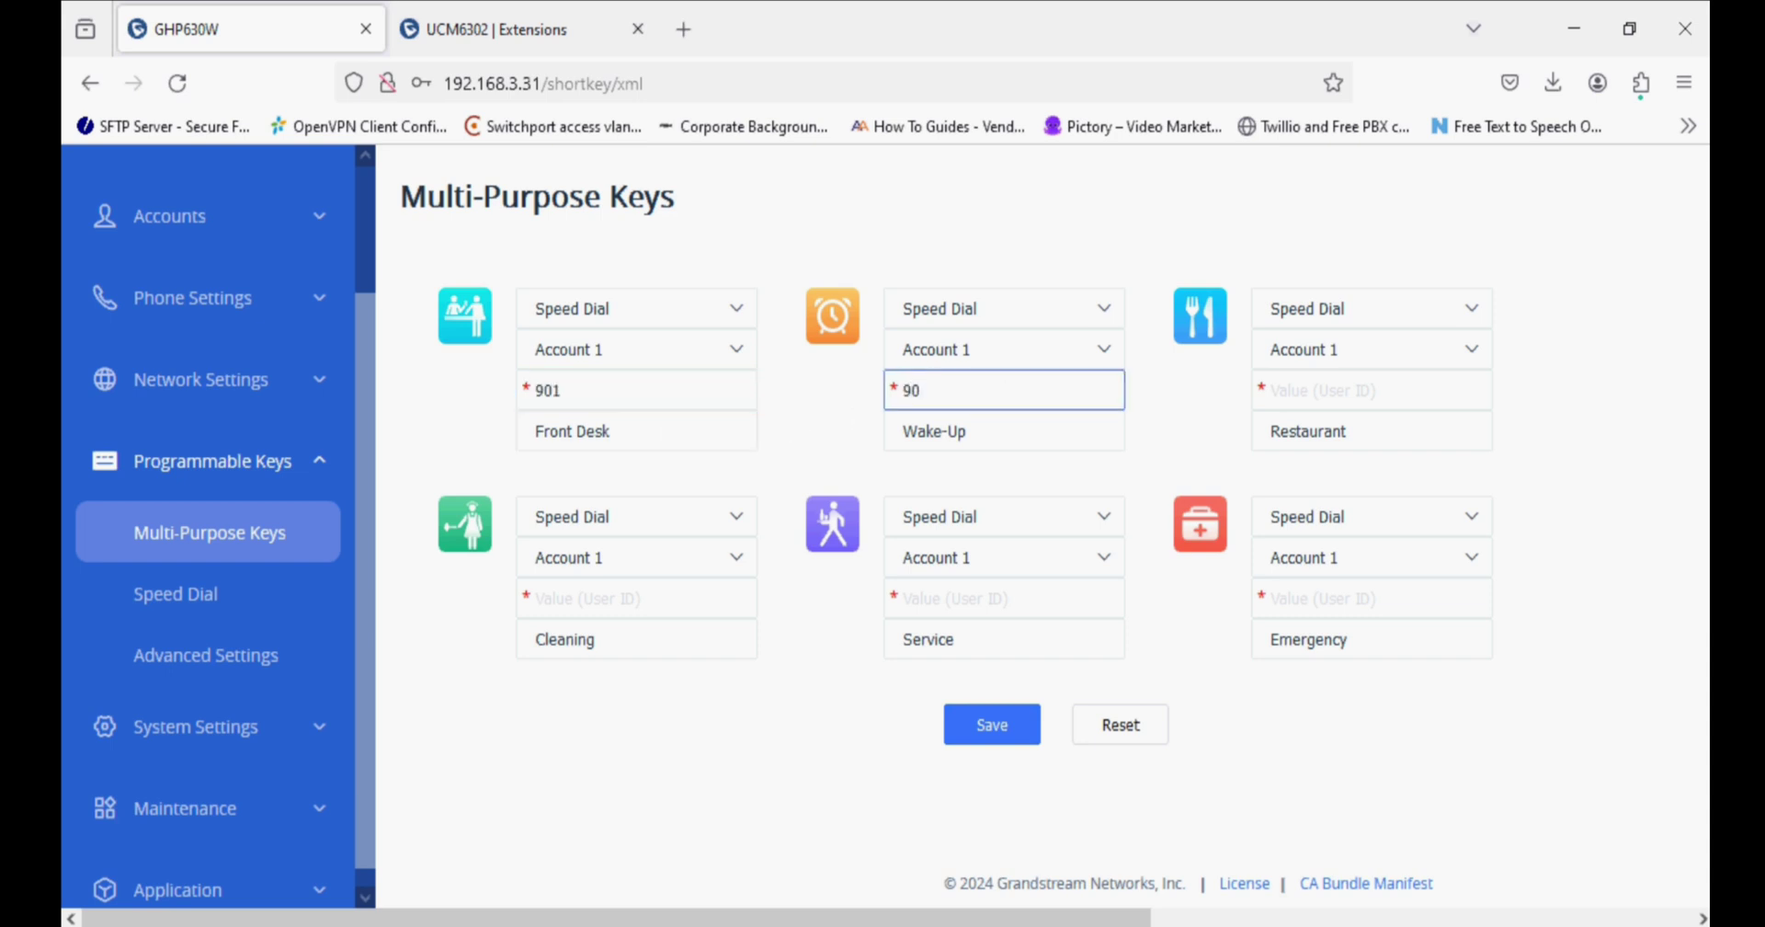
{"action": "type", "text": "2"}
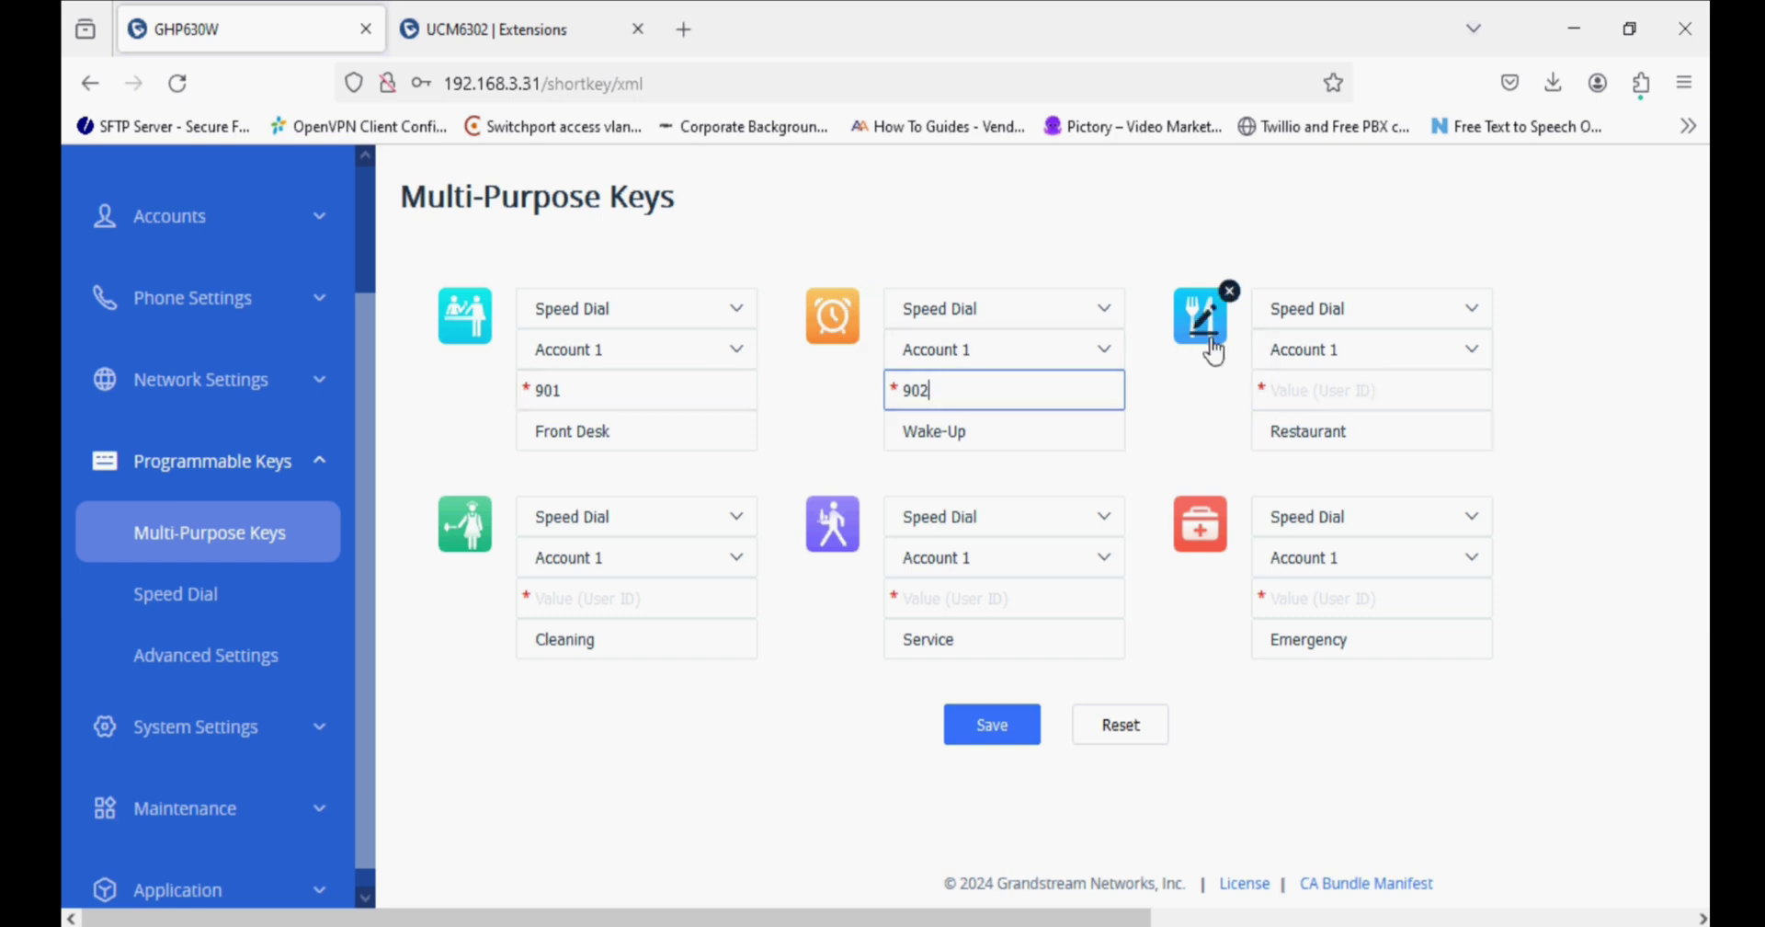
{"action": "left_click", "coordinate": [1379, 391]}
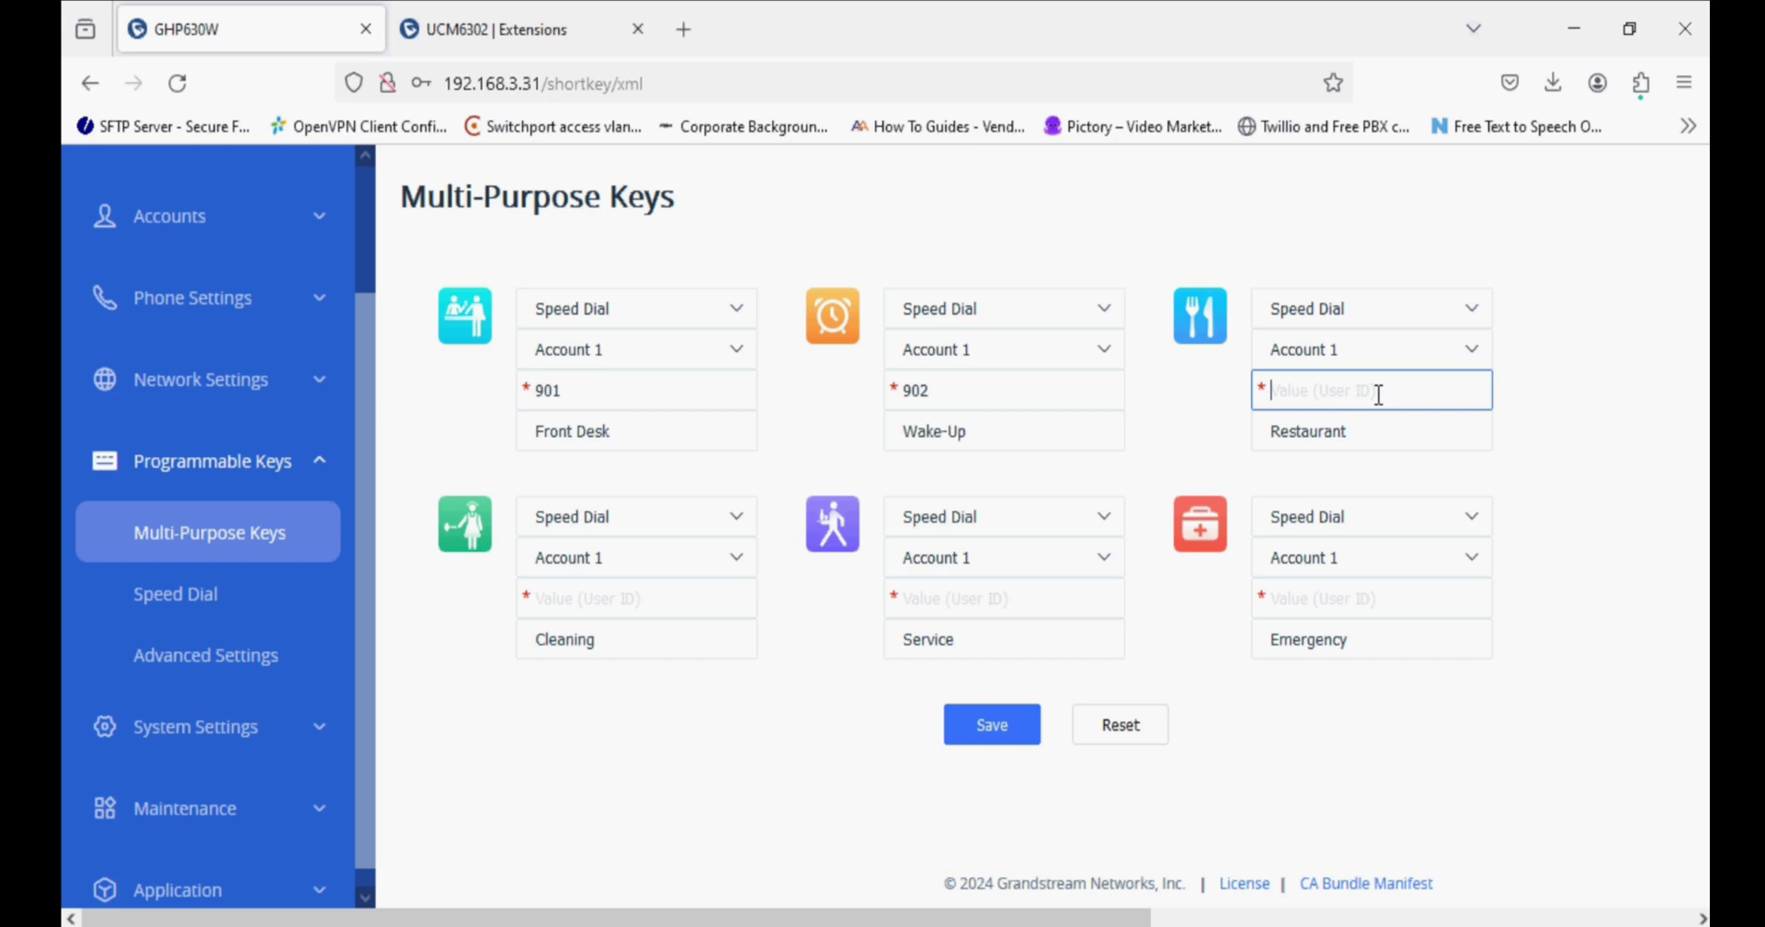
{"action": "type", "text": "904"}
Set Cleaning, Service and Emergency keys to 901, keep Front Desk as Speed Dial, and save.
{"action": "left_click", "coordinate": [568, 602]}
{"action": "type", "text": "901"}
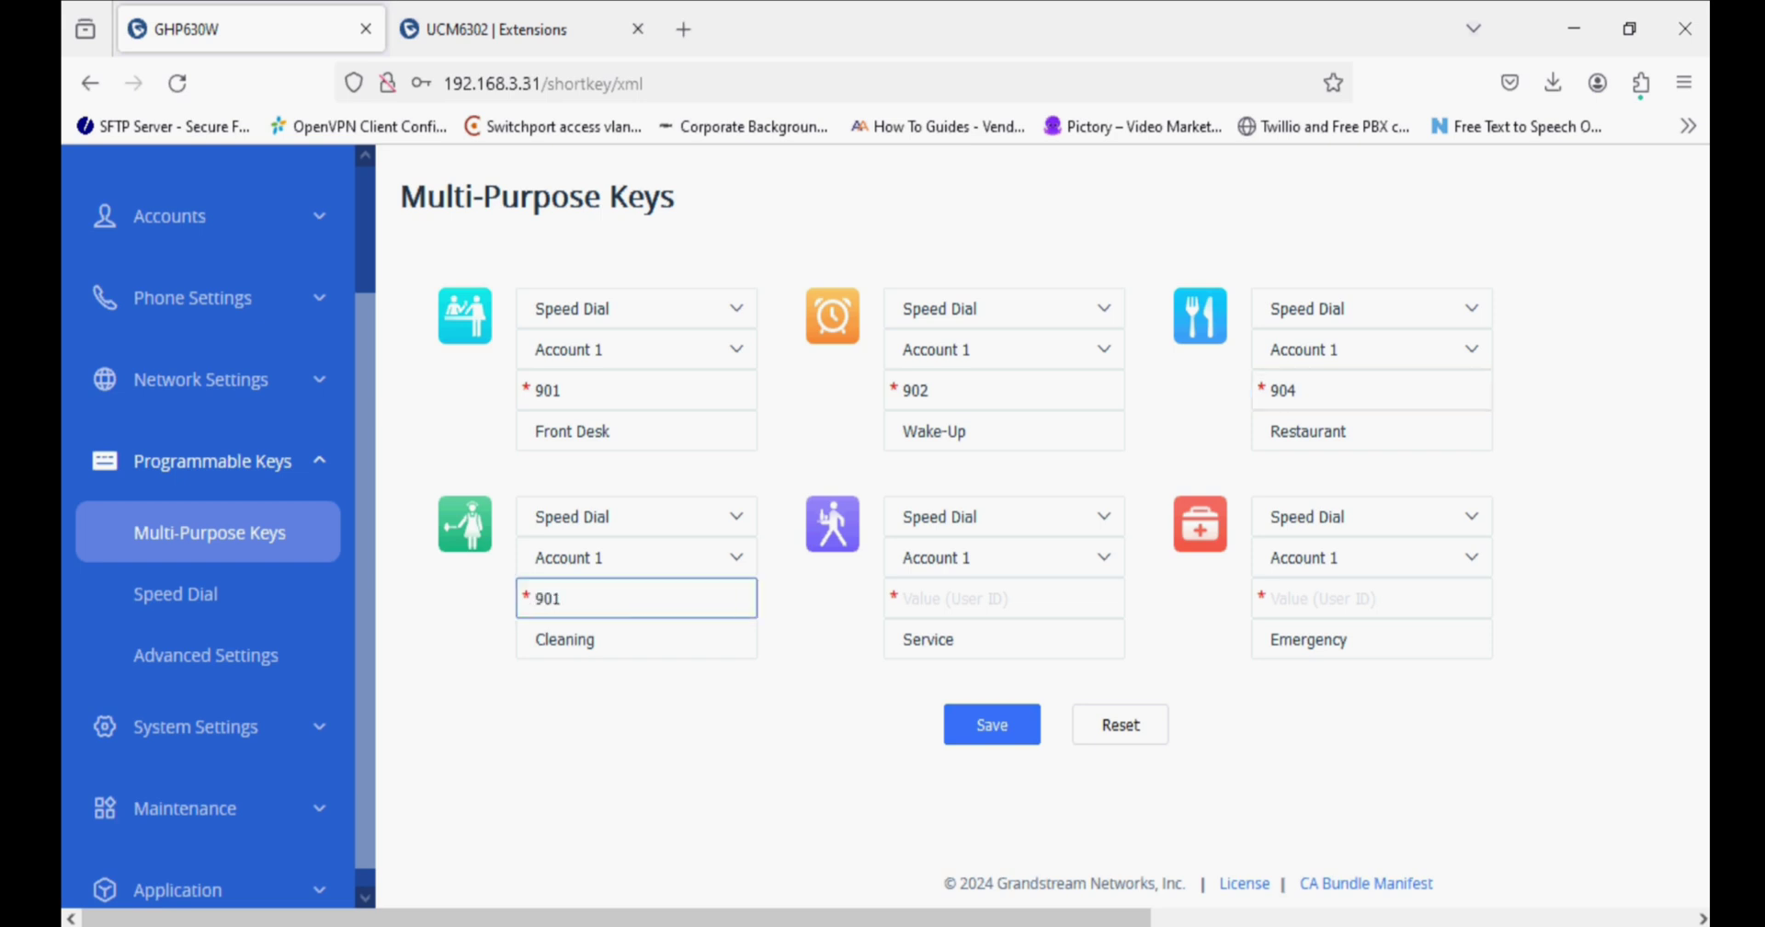
{"action": "left_click", "coordinate": [938, 605]}
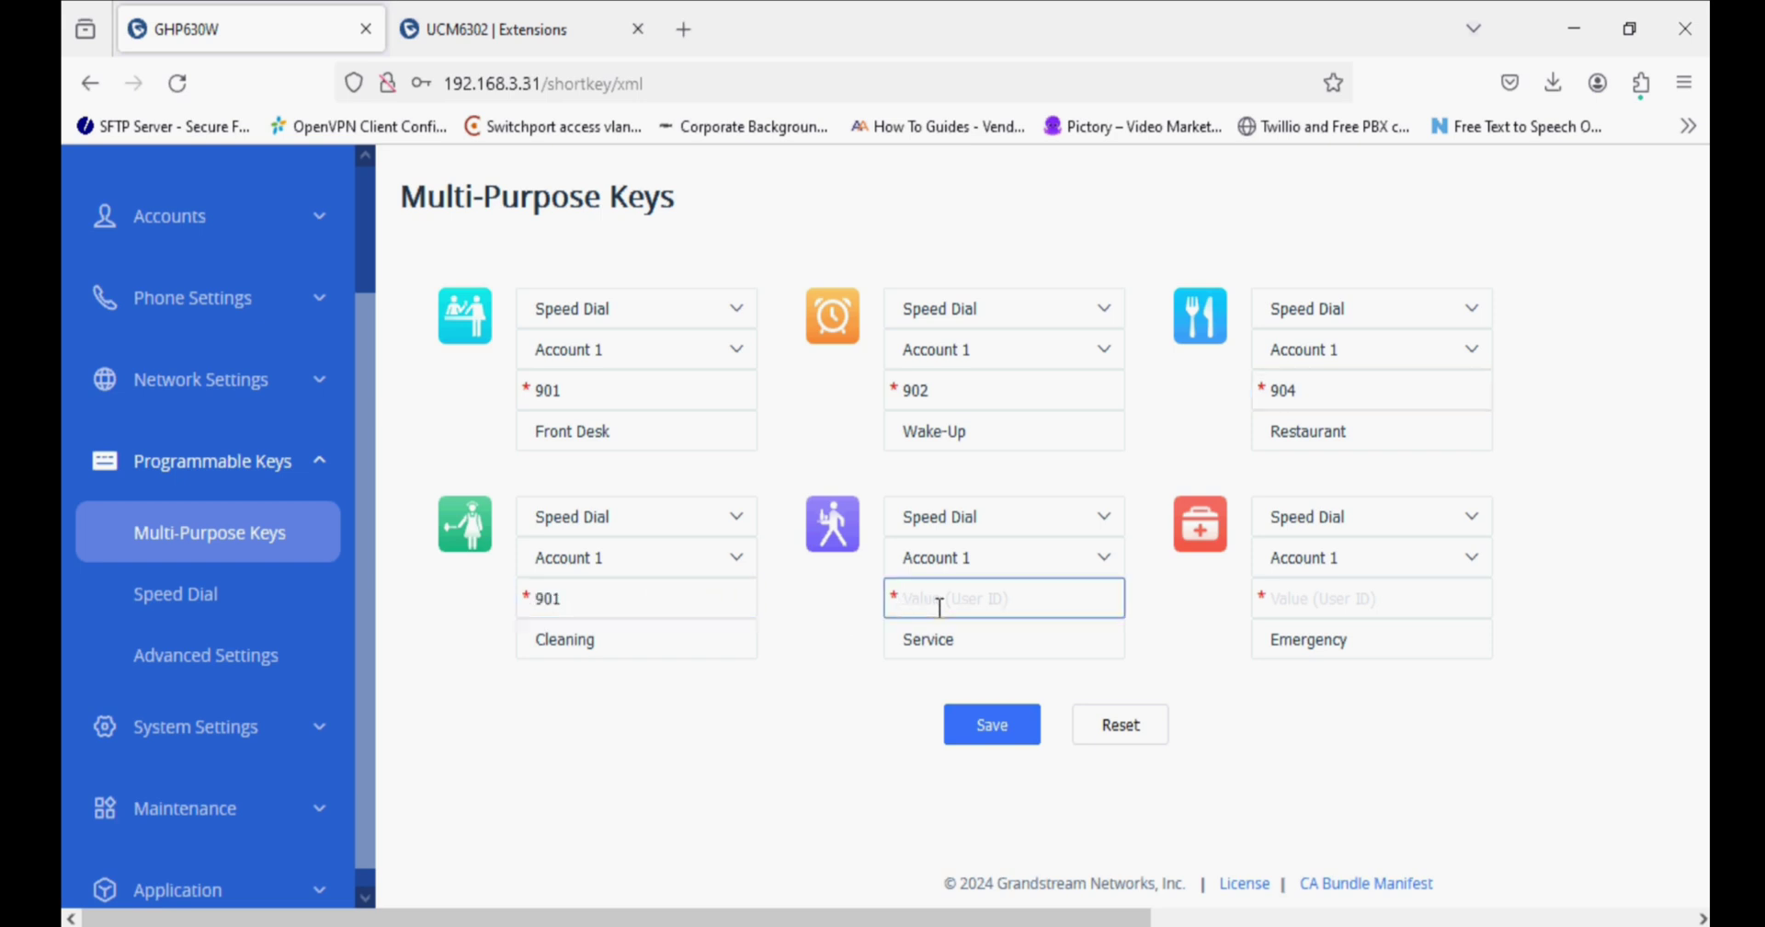
{"action": "type", "text": "901"}
{"action": "left_click", "coordinate": [1327, 614]}
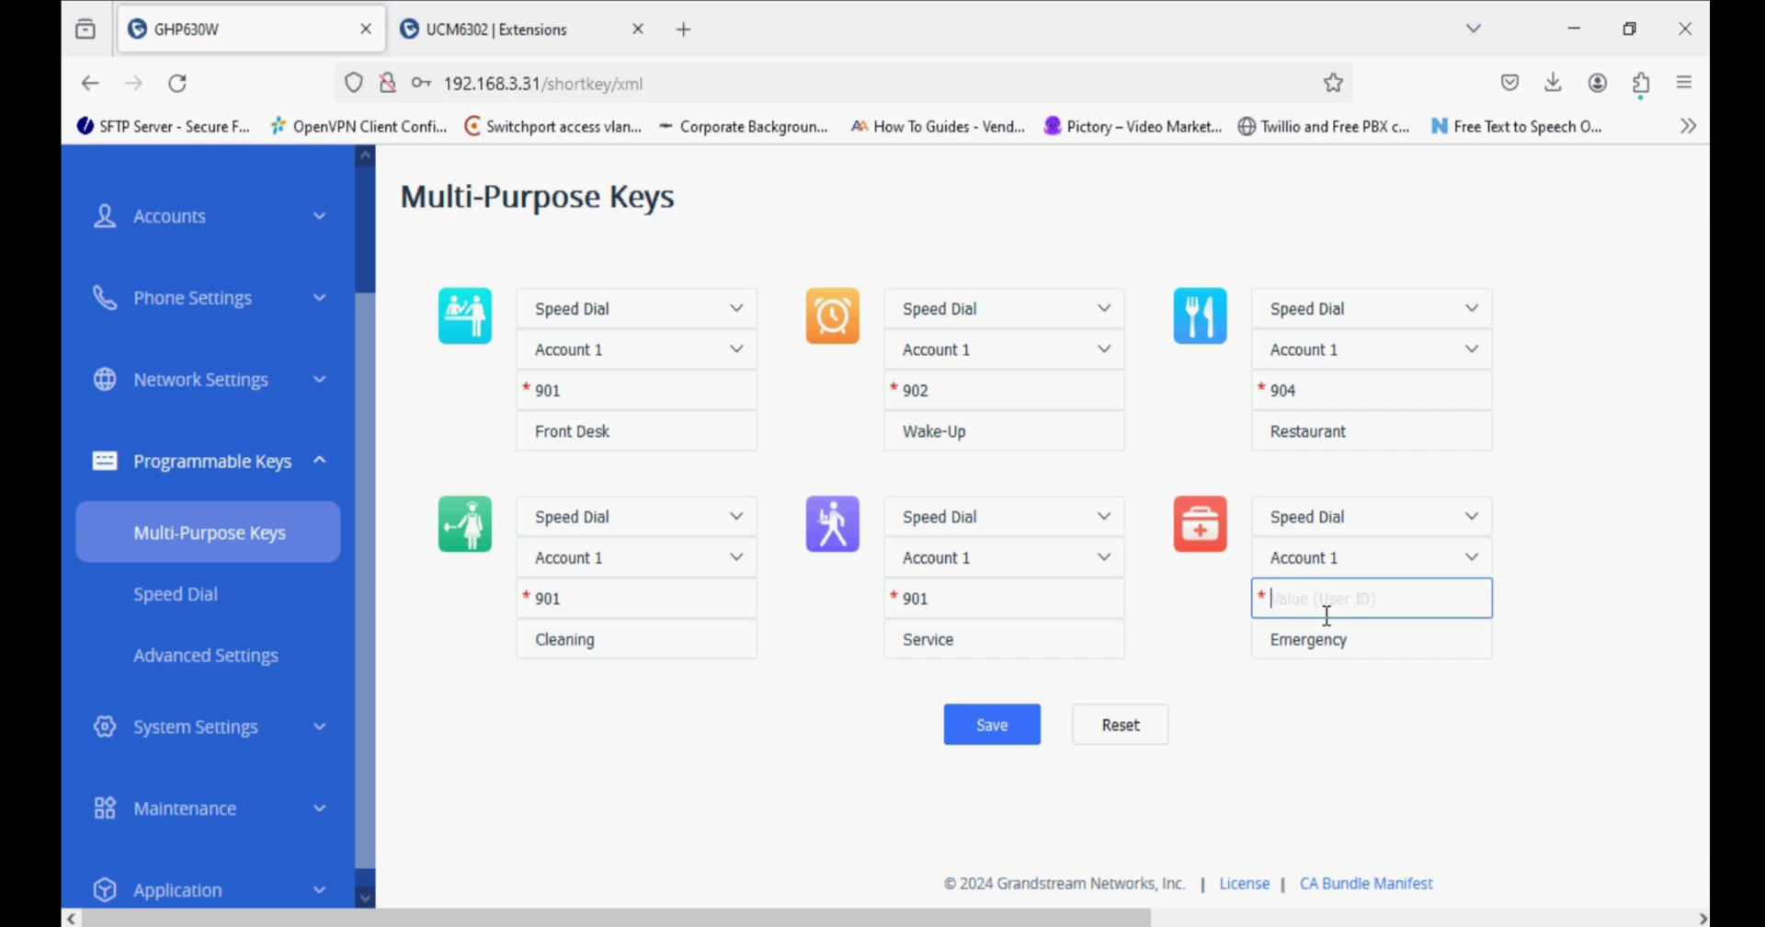
{"action": "type", "text": "901"}
{"action": "left_click", "coordinate": [620, 306]}
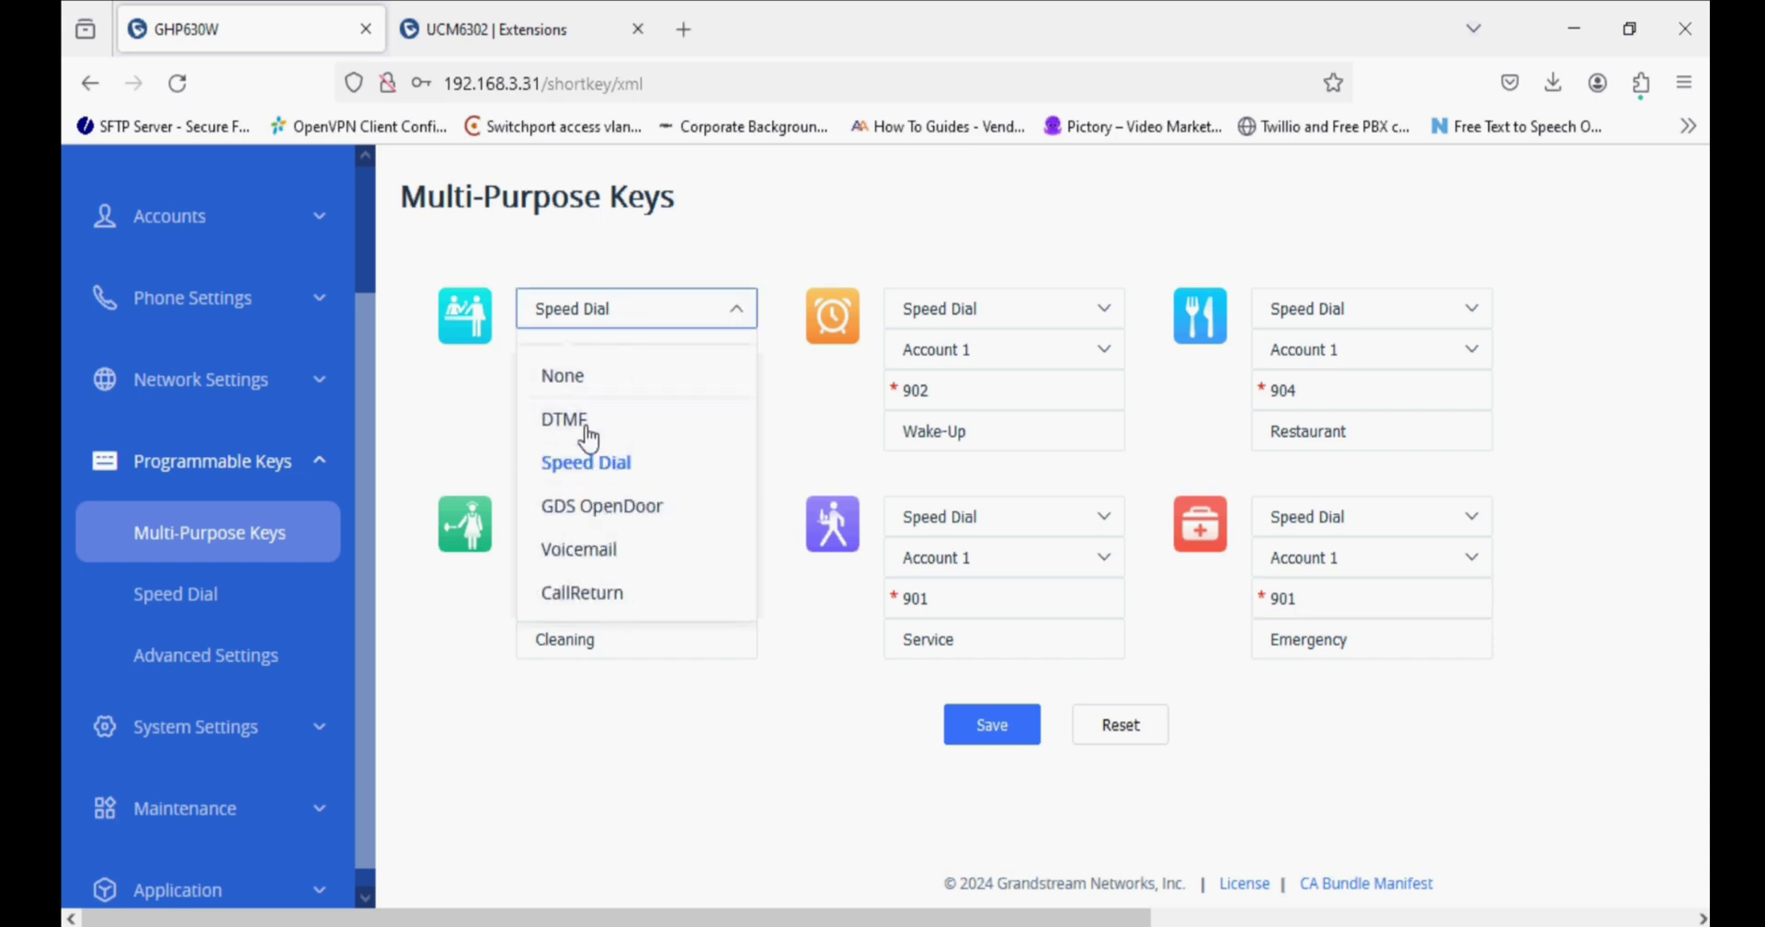
{"action": "left_click", "coordinate": [765, 744]}
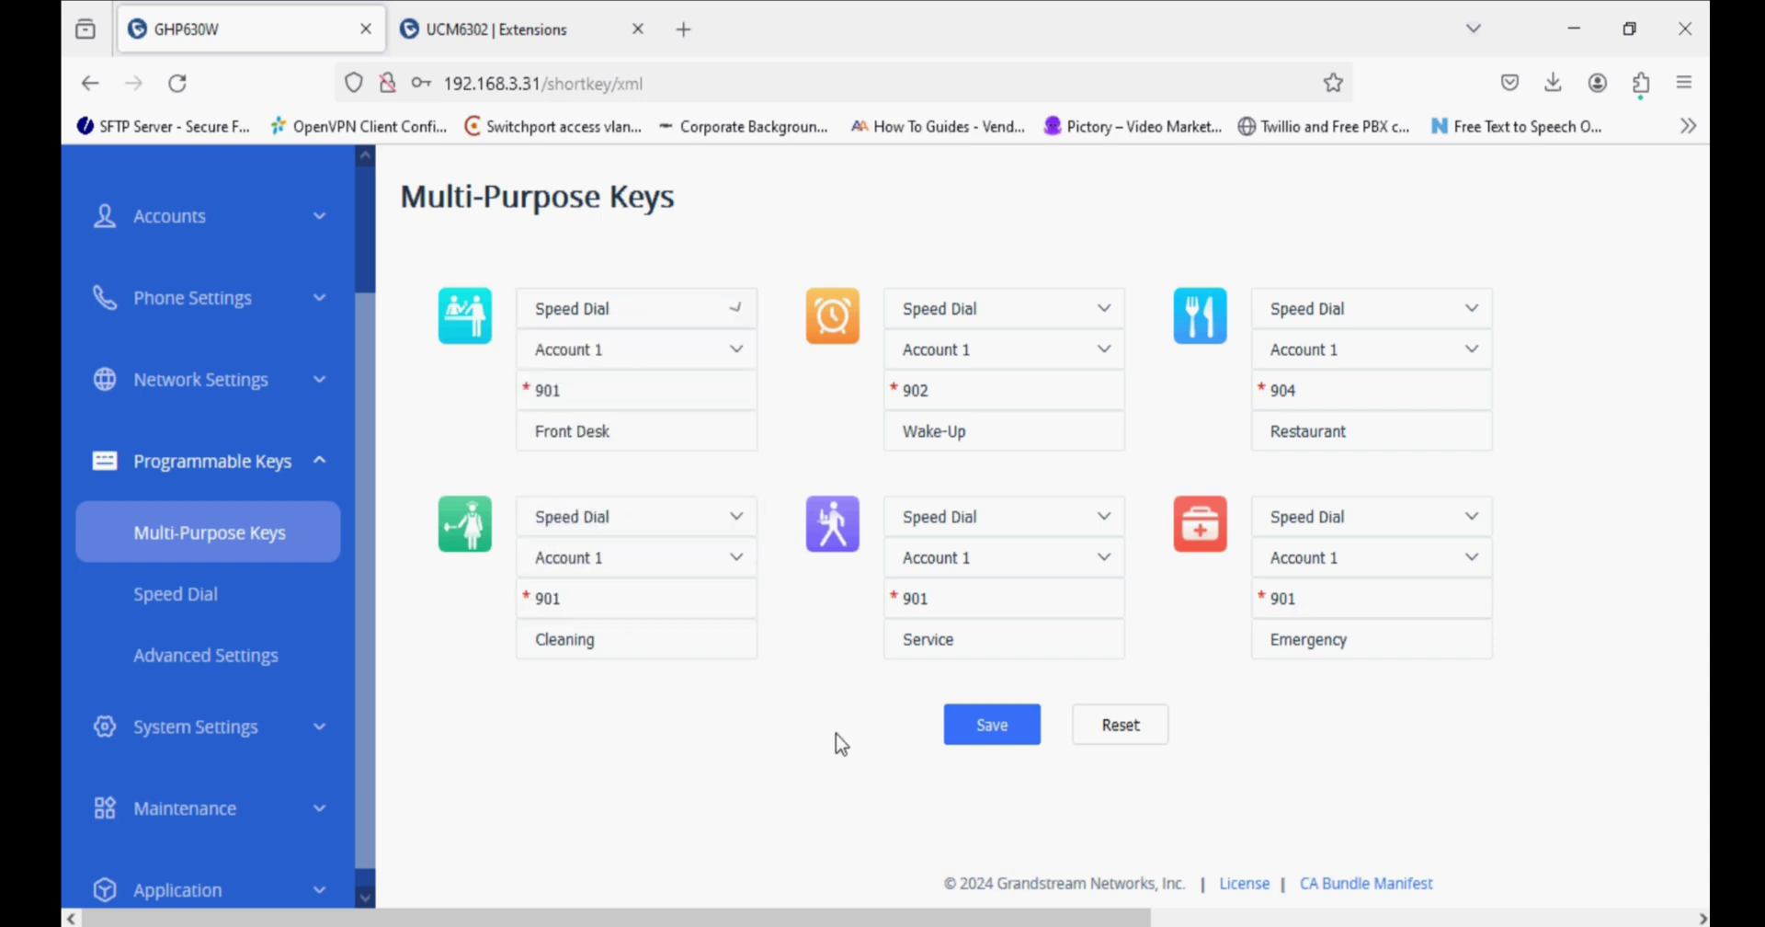
{"action": "left_click", "coordinate": [991, 733]}
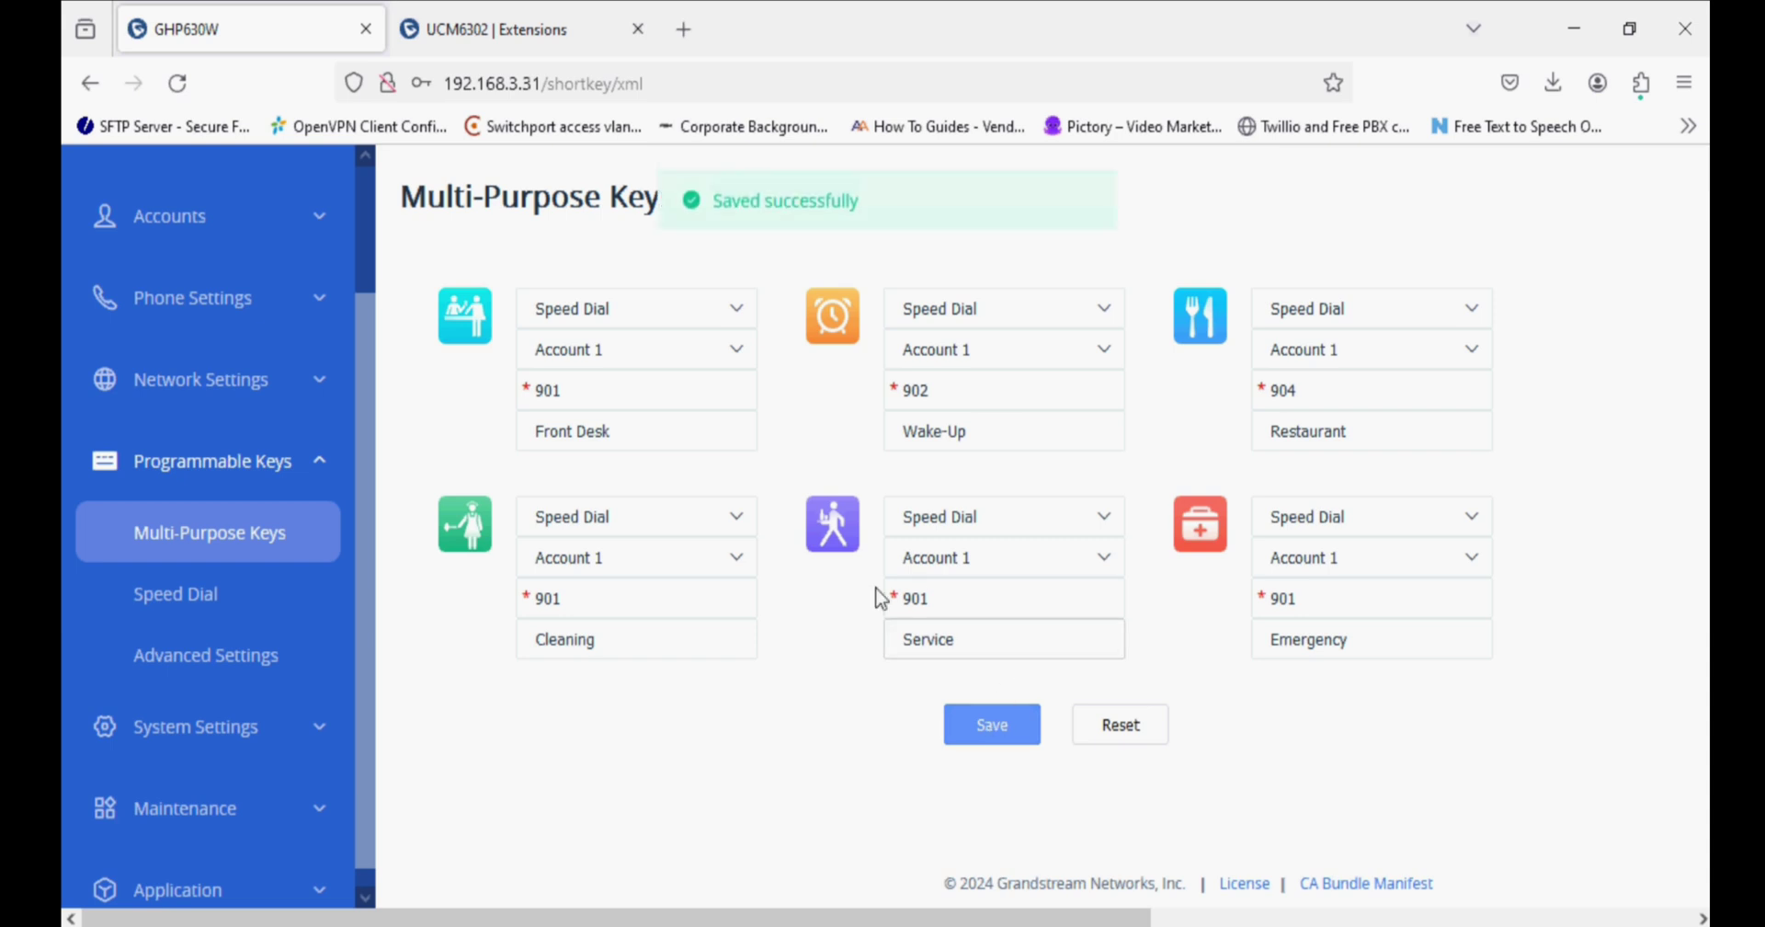
Make key 1 a Speed Dial to 902 on Account 1, labelled Test, and save it.
{"action": "left_click", "coordinate": [218, 610]}
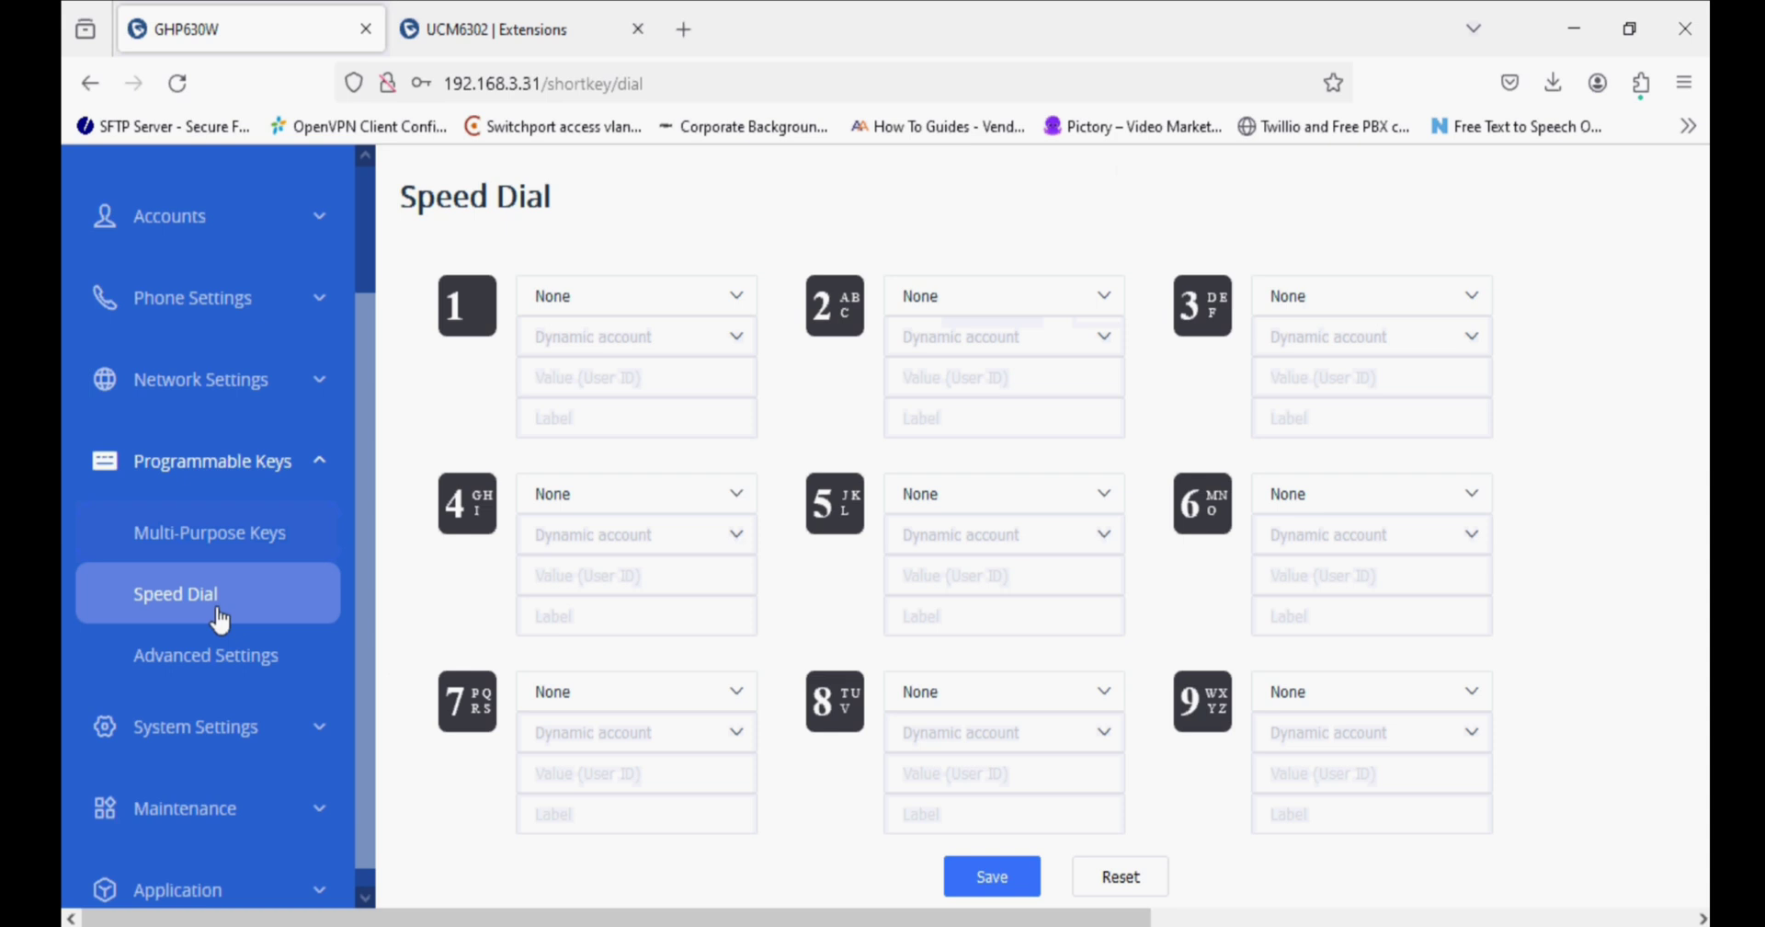
{"action": "scroll", "coordinate": [1300, 709], "scroll_direction": "down", "scroll_amount": 5}
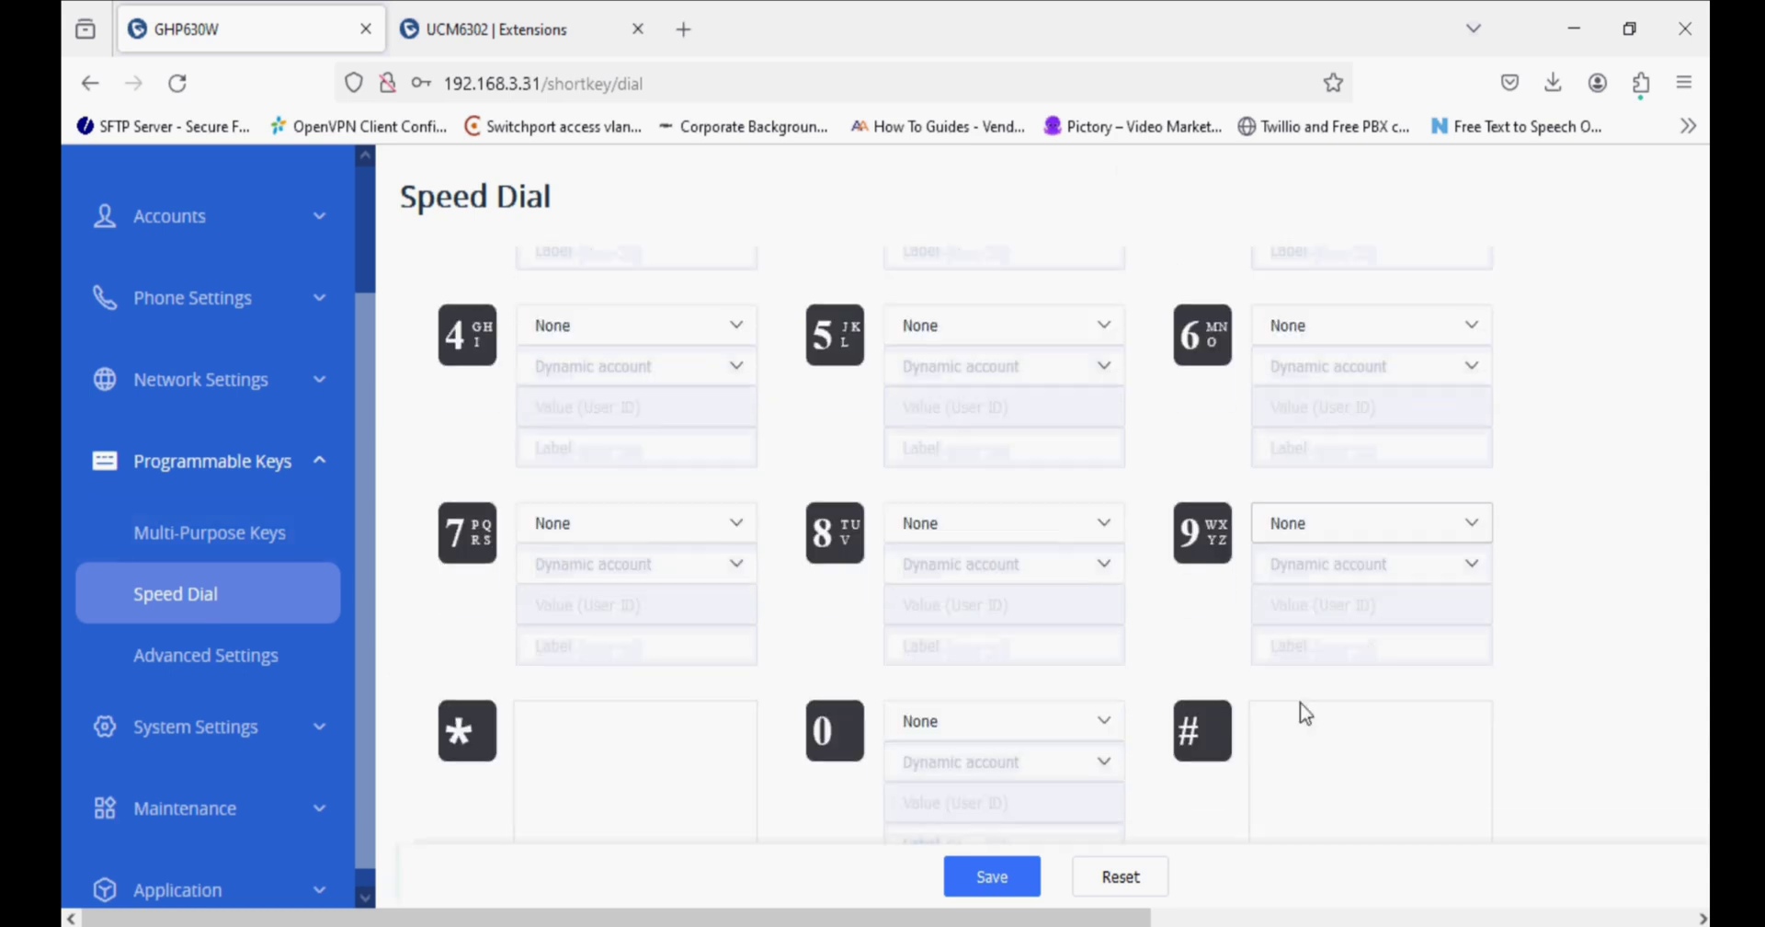
{"action": "scroll", "coordinate": [1300, 713], "scroll_direction": "up", "scroll_amount": 5}
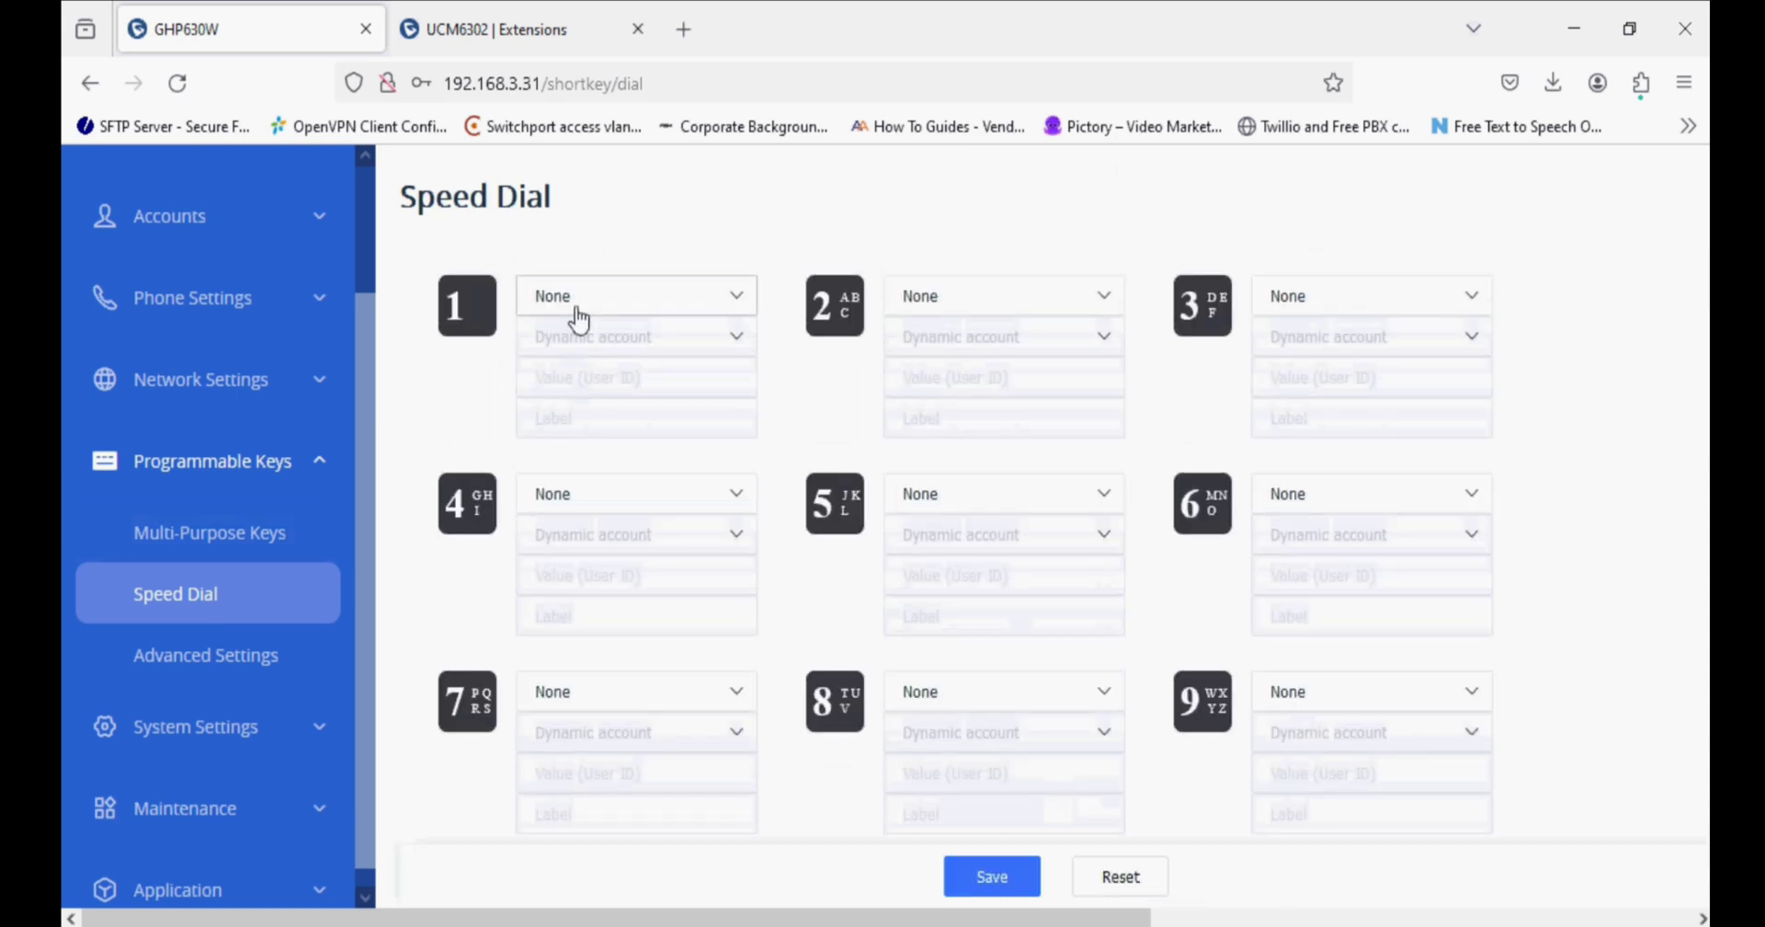
{"action": "left_click", "coordinate": [574, 303]}
{"action": "left_click", "coordinate": [580, 450]}
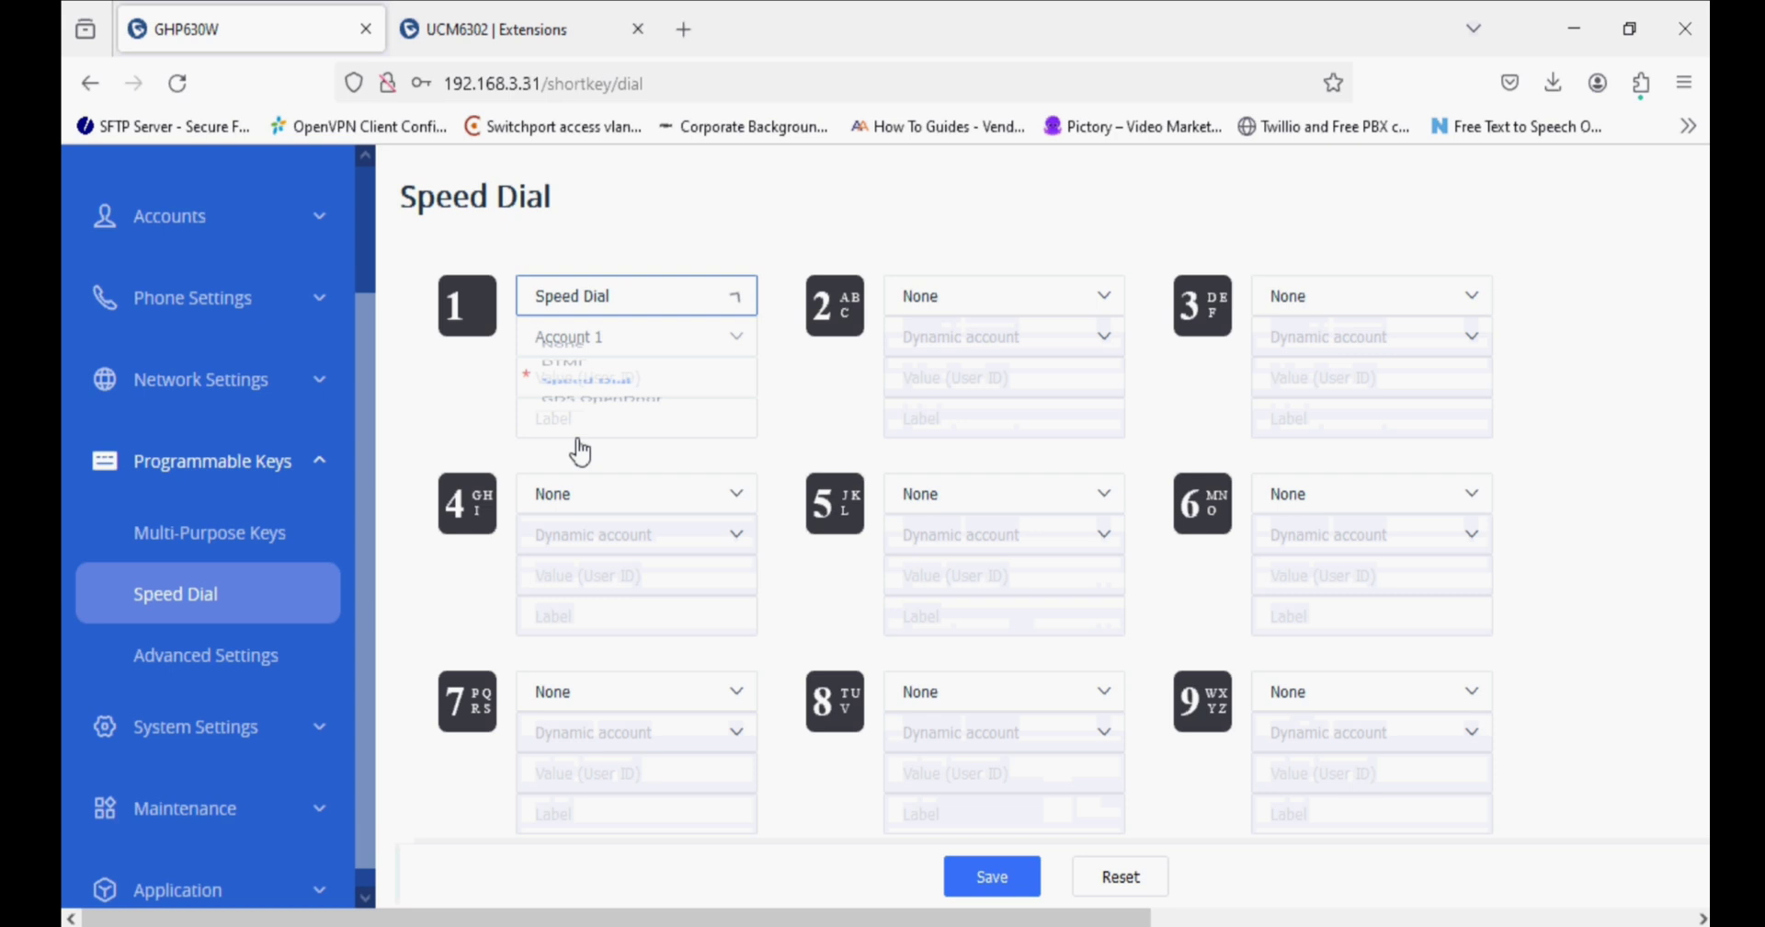
{"action": "left_click", "coordinate": [598, 382]}
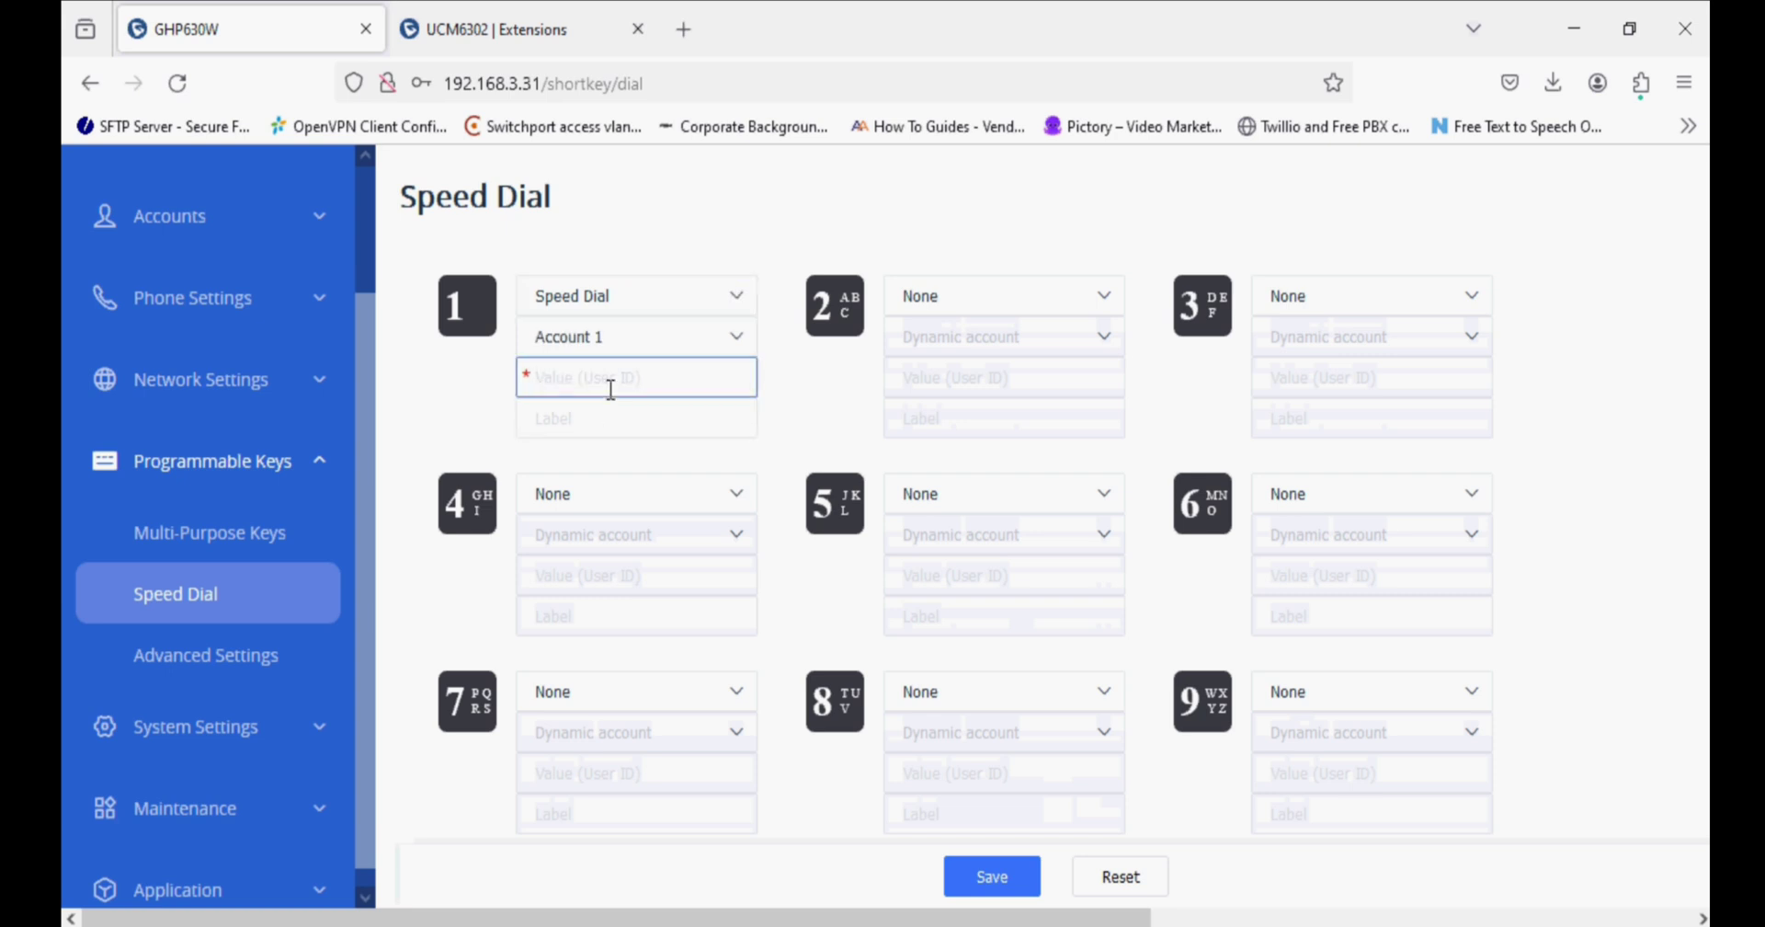
{"action": "type", "text": "902"}
{"action": "left_click", "coordinate": [619, 419]}
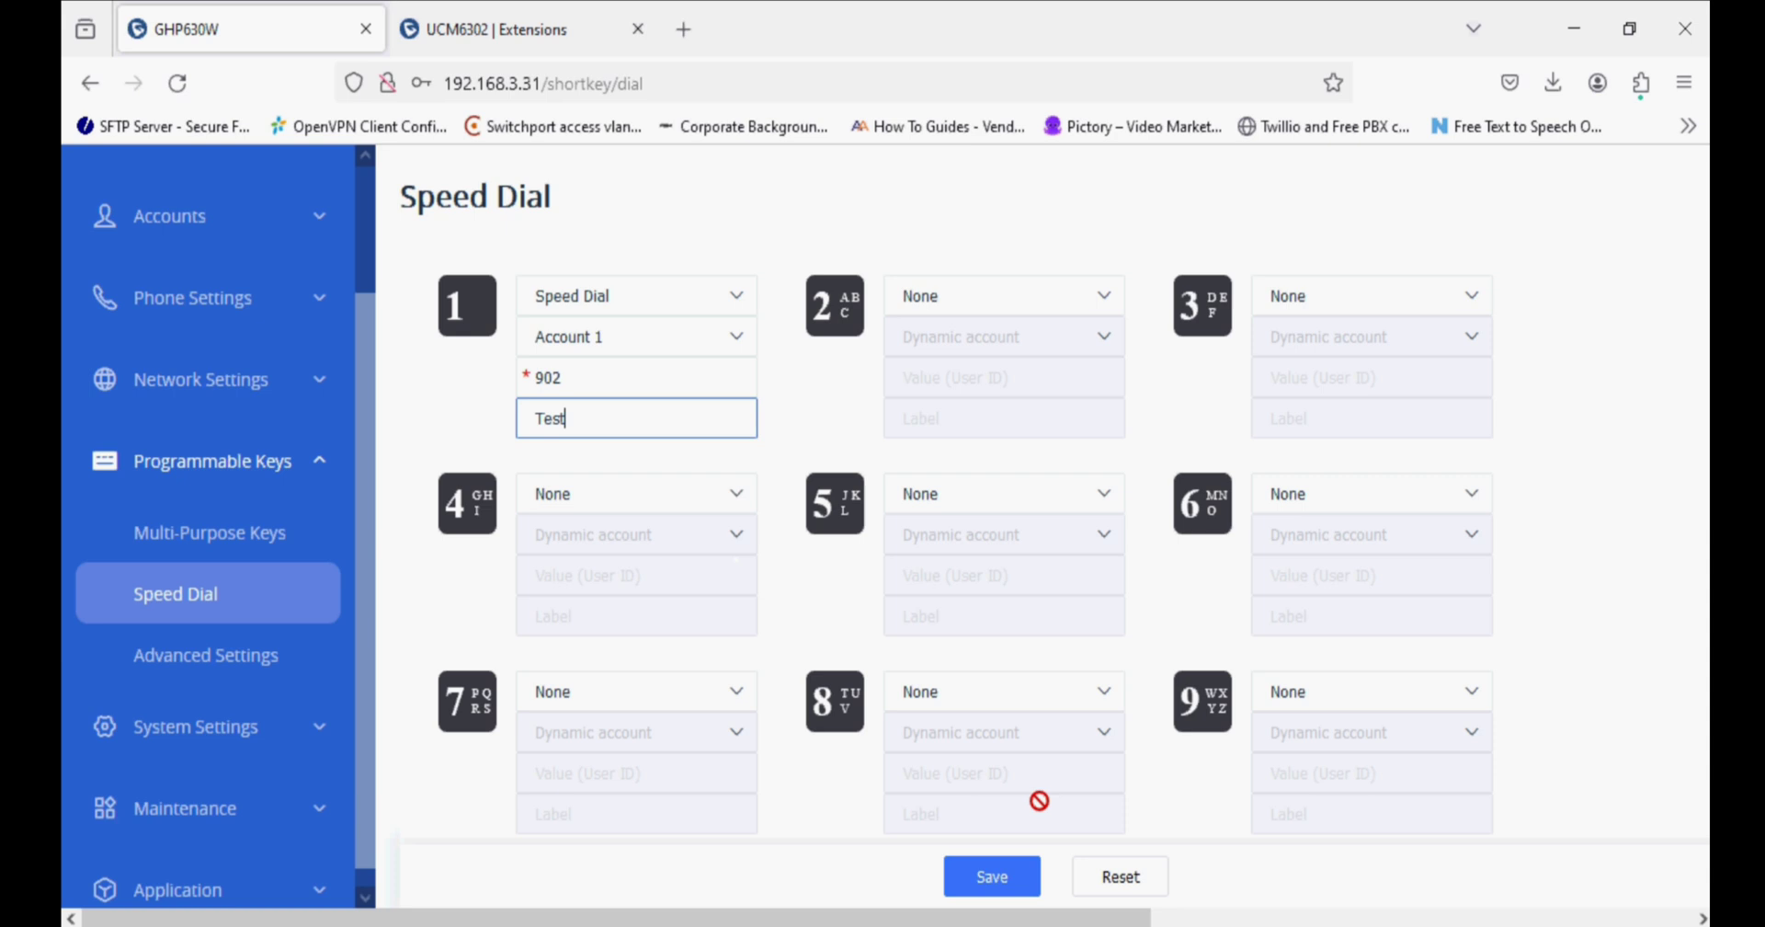
{"action": "left_click", "coordinate": [989, 878]}
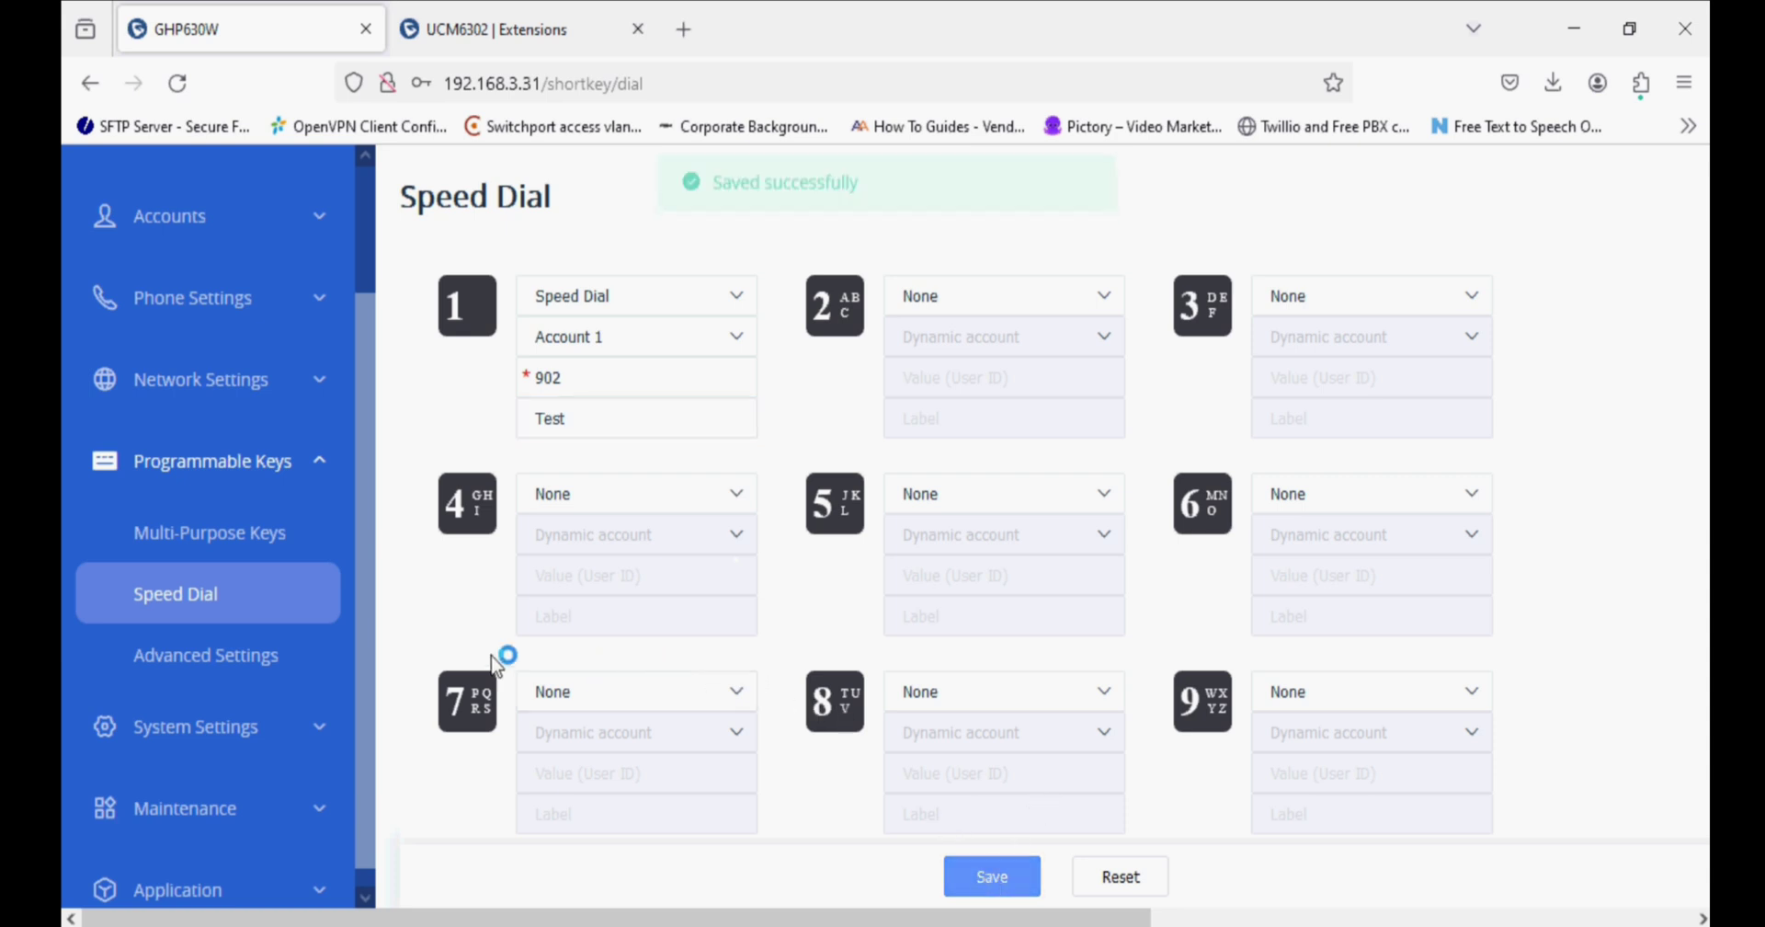
{"action": "left_click", "coordinate": [257, 662]}
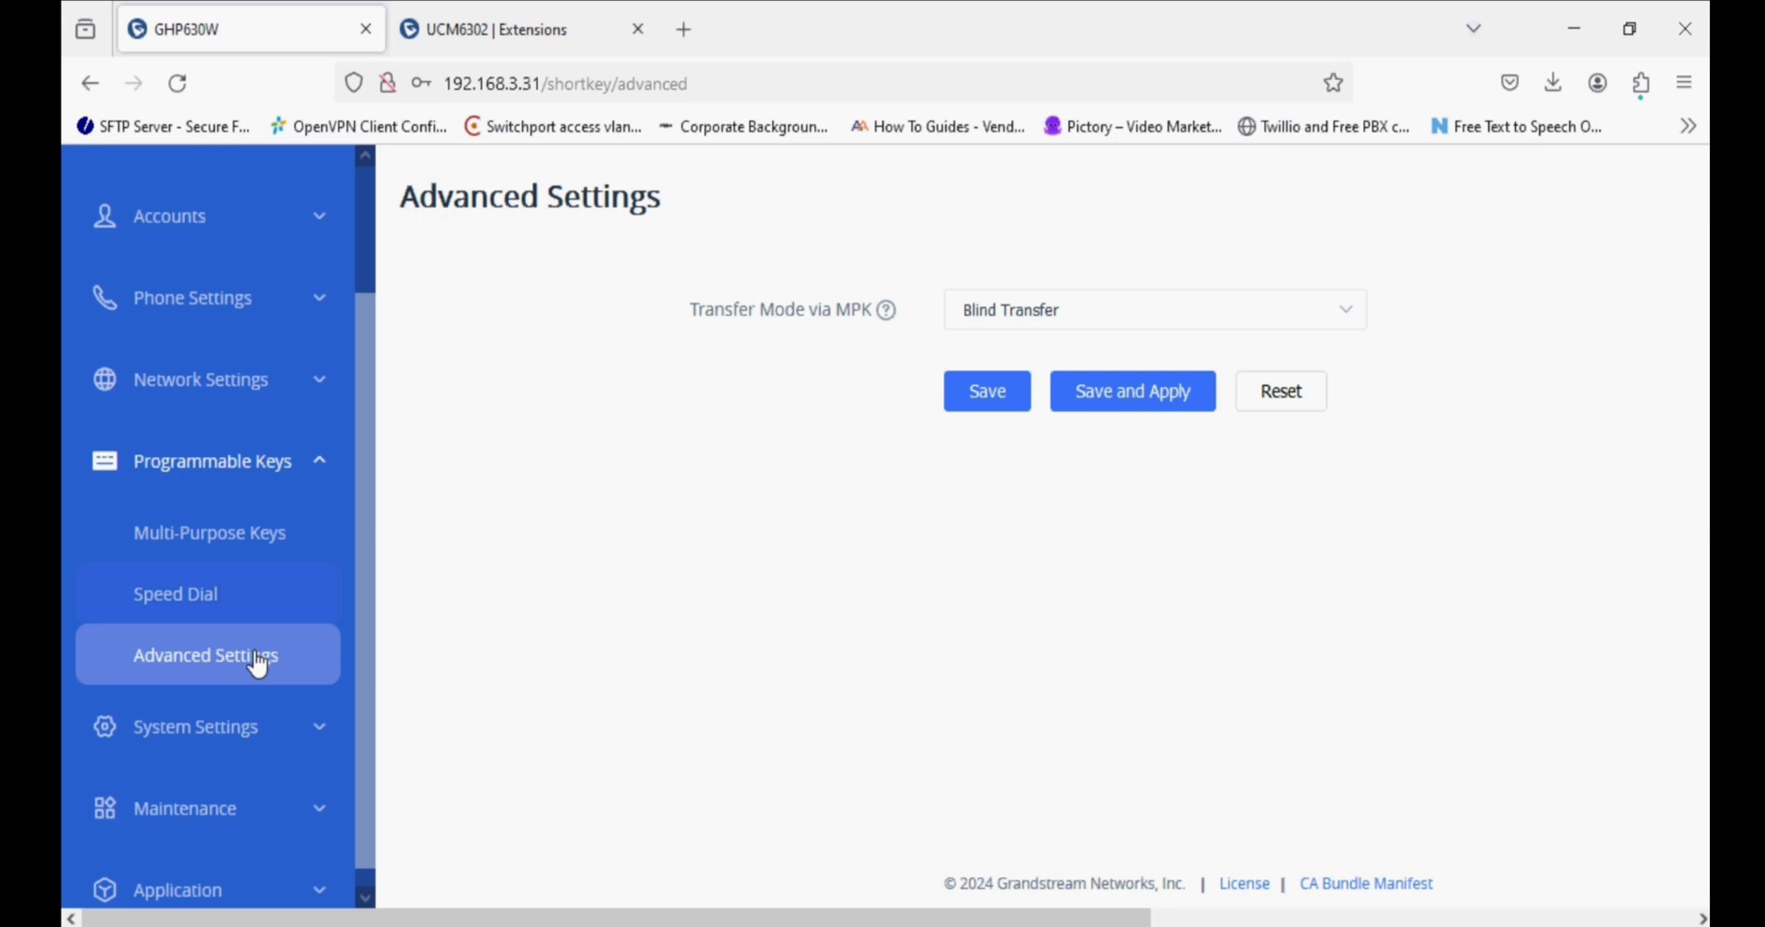
Under Time and Language, set the time zone to GMT+05:30 (Chennai, New Delhi, Mumbai) and apply it.
{"action": "scroll", "coordinate": [271, 634], "scroll_direction": "down", "scroll_amount": 1}
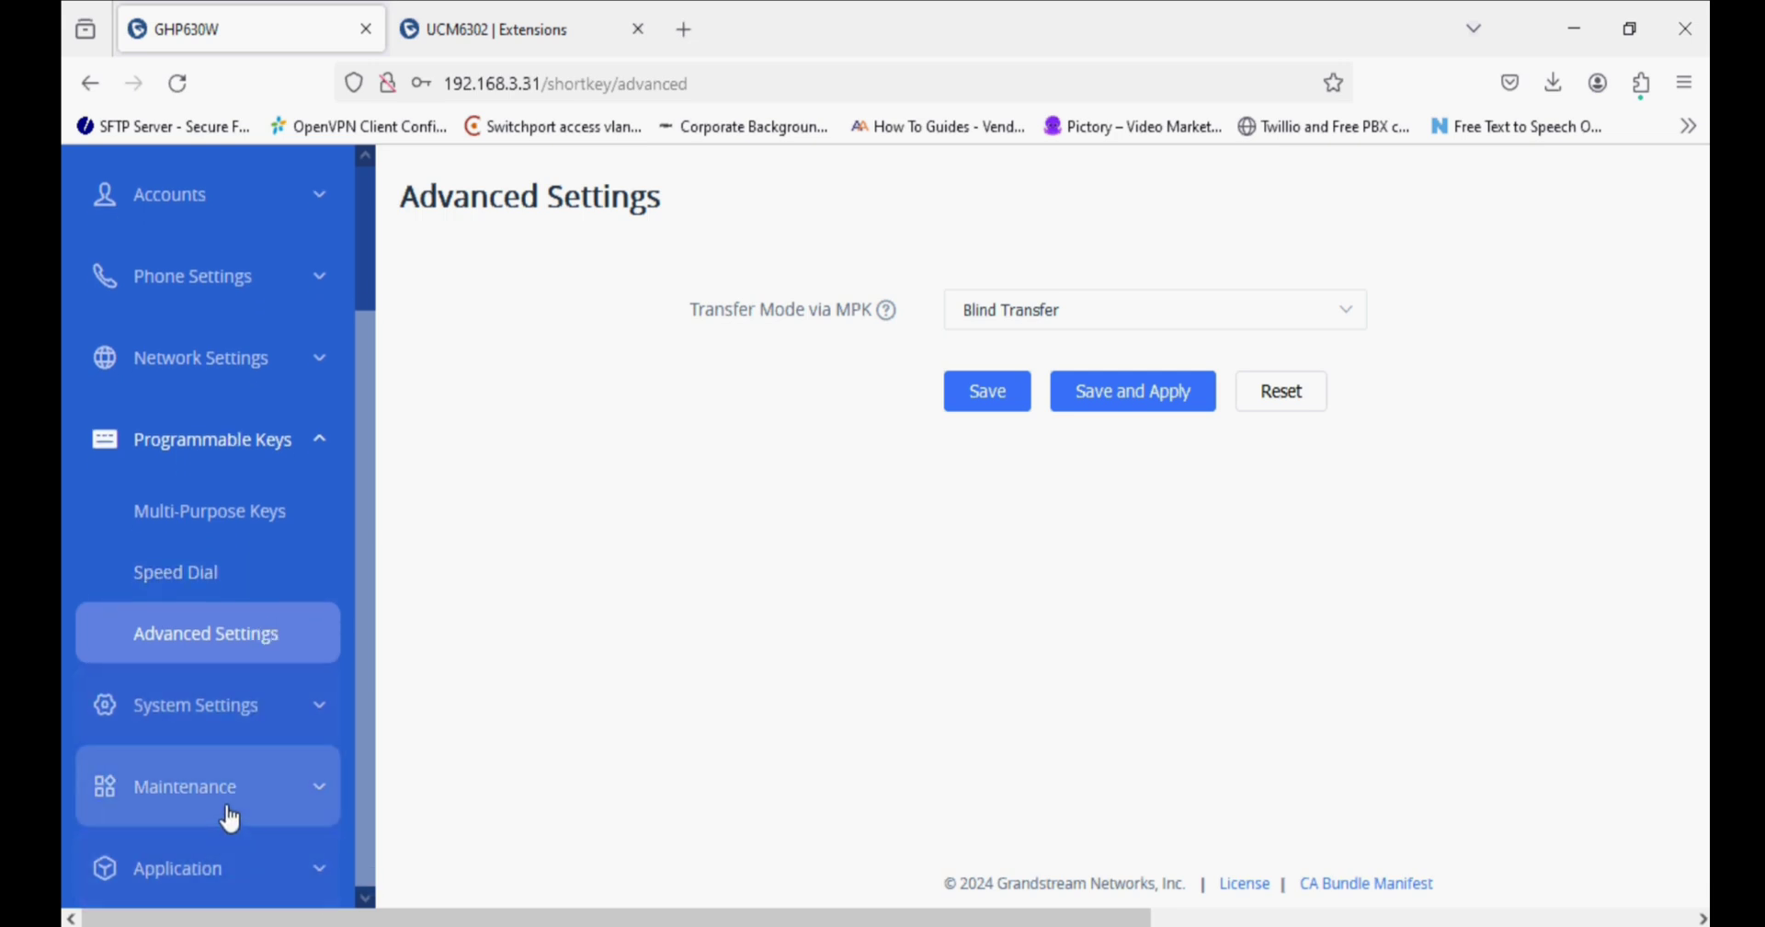
{"action": "left_click", "coordinate": [230, 704]}
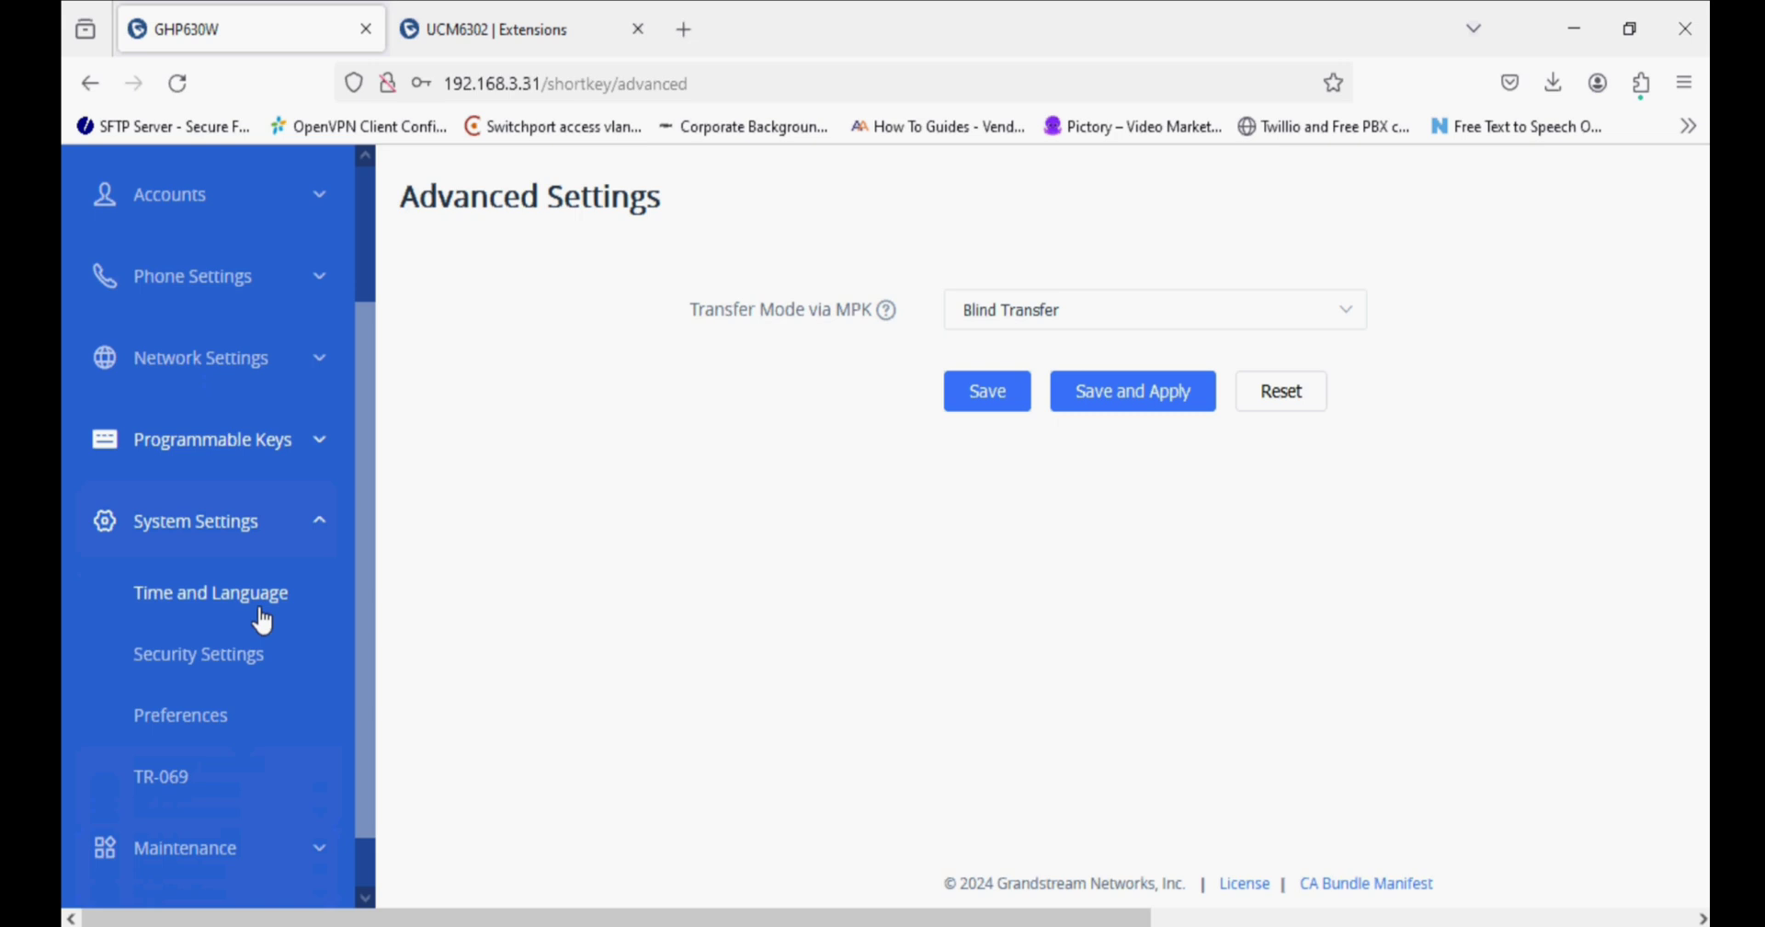
{"action": "left_click", "coordinate": [262, 617]}
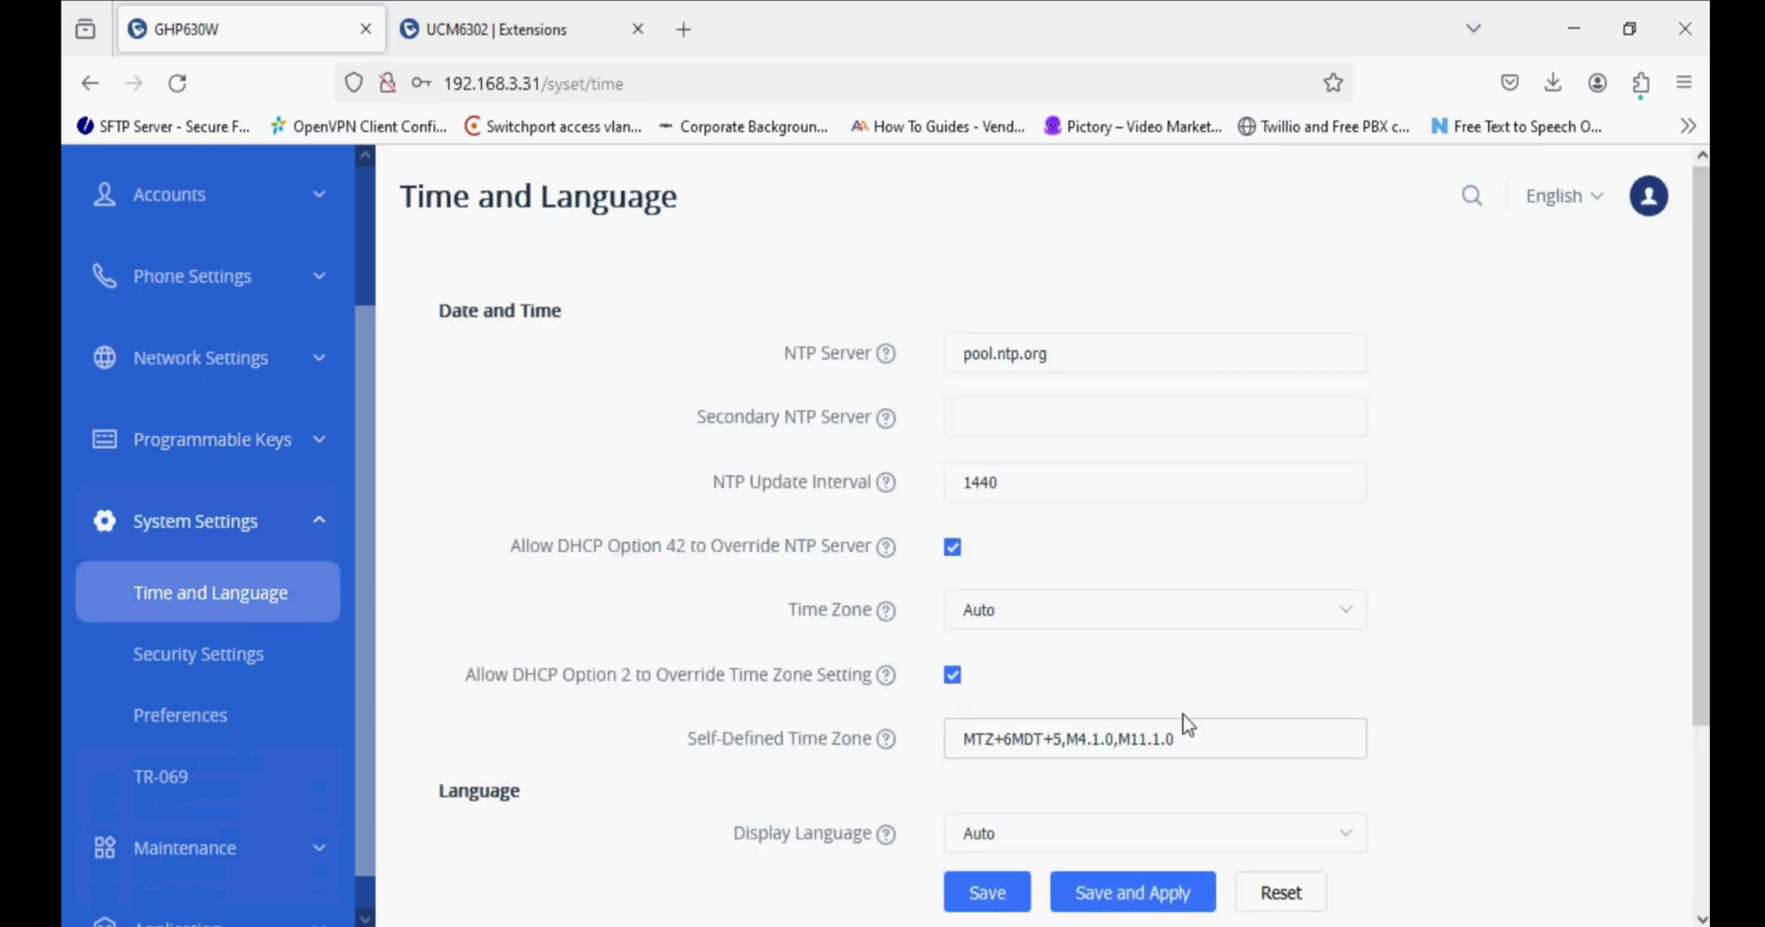
{"action": "left_click", "coordinate": [1049, 614]}
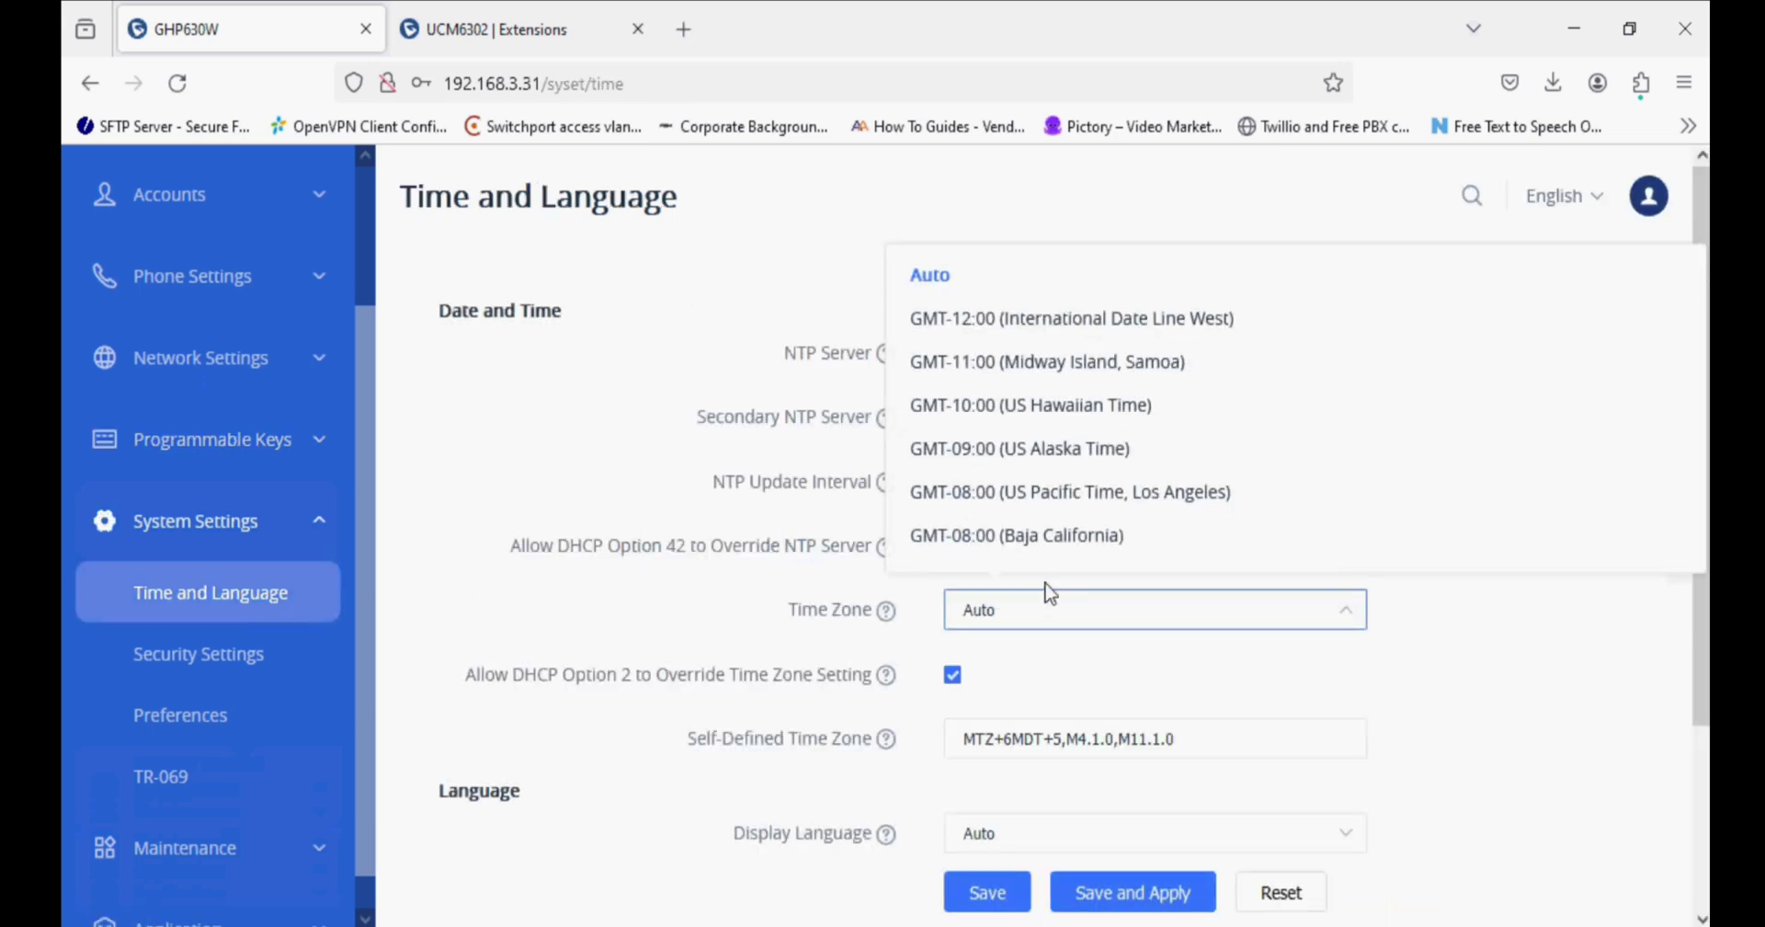
{"action": "scroll", "coordinate": [1110, 485], "scroll_direction": "down", "scroll_amount": 10}
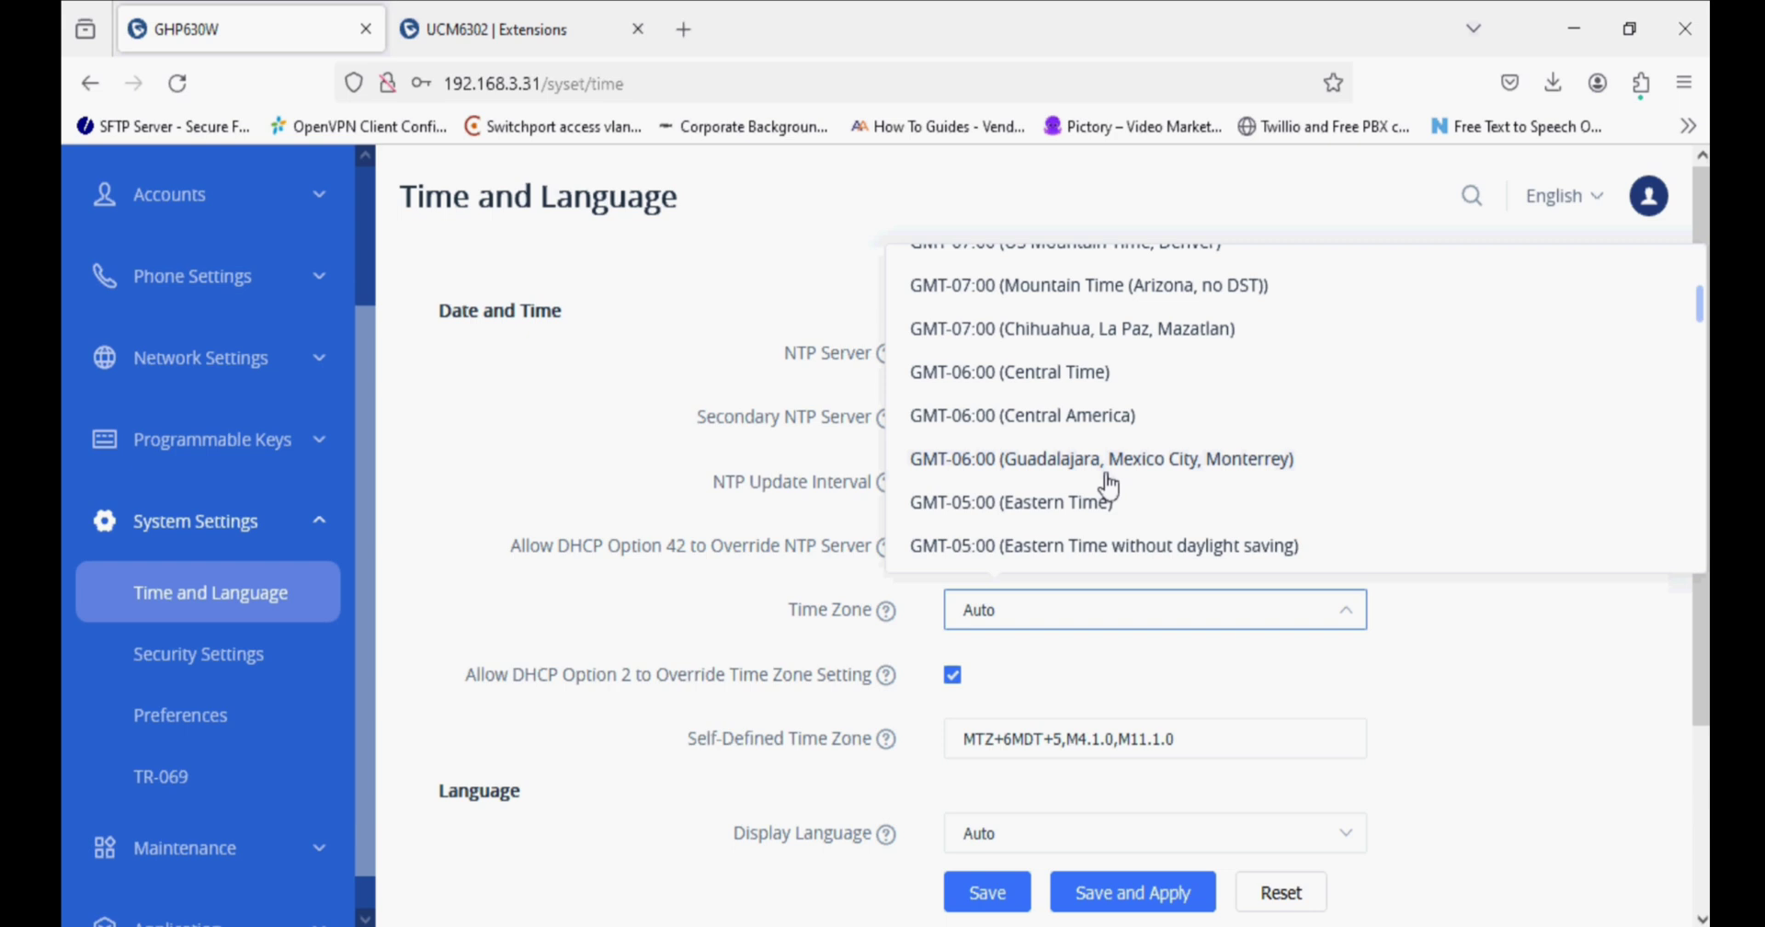
{"action": "scroll", "coordinate": [1110, 486], "scroll_direction": "down", "scroll_amount": 6}
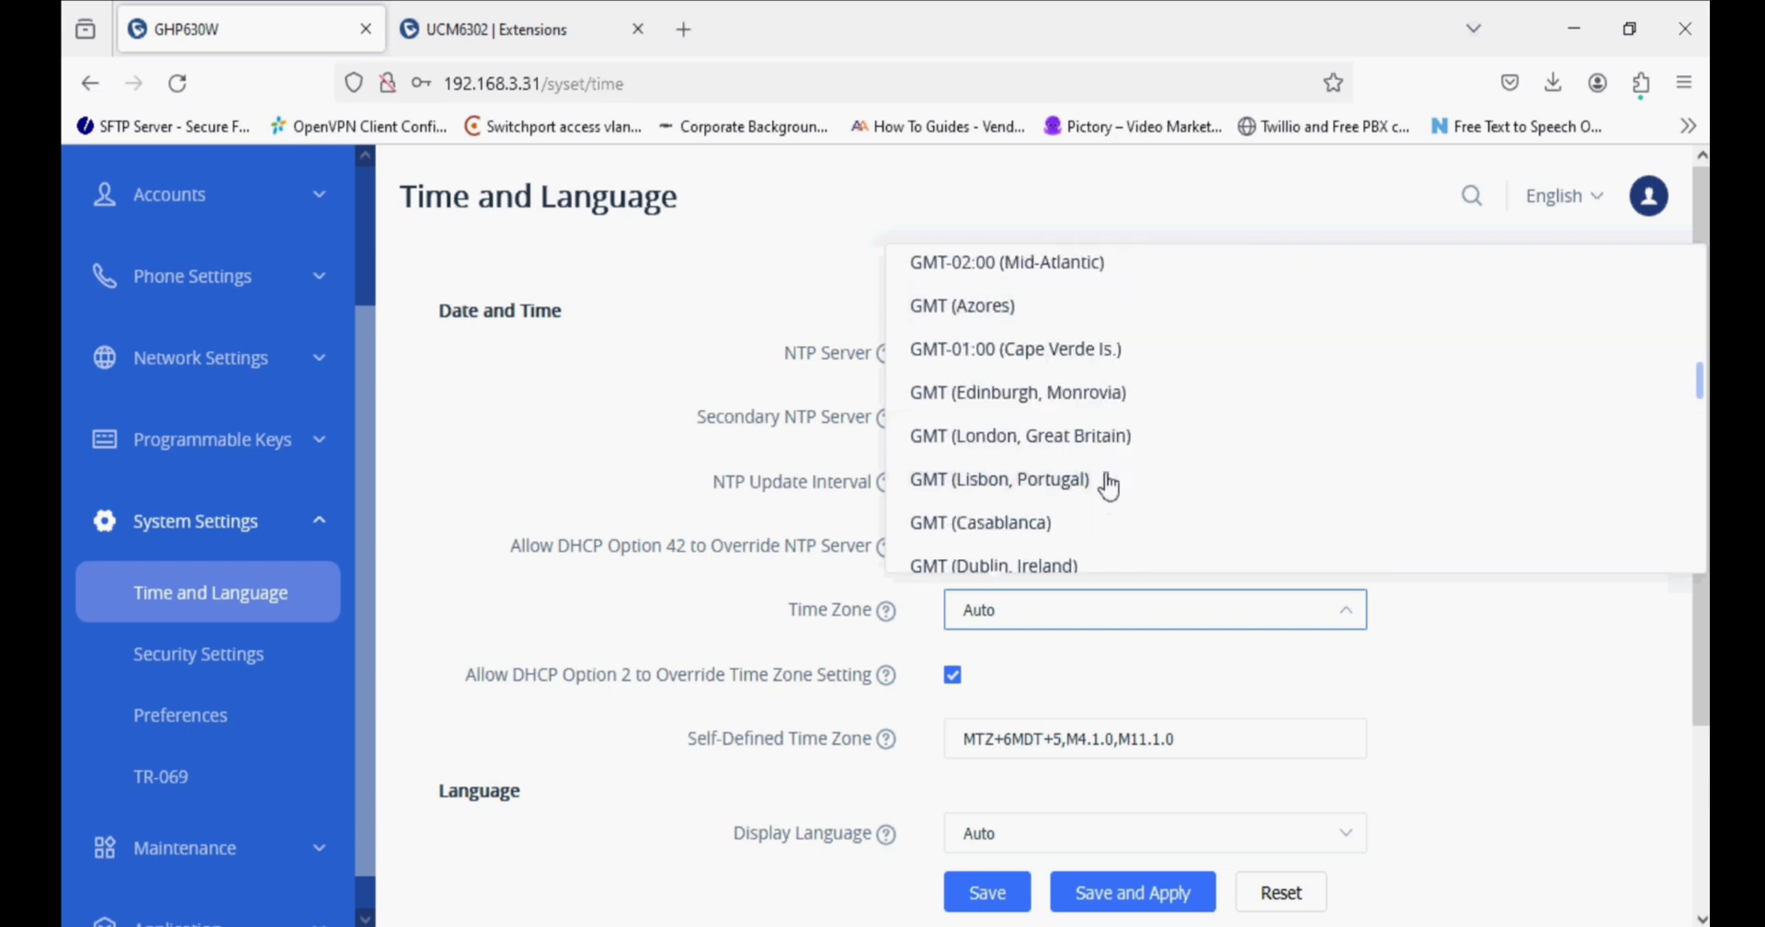
{"action": "scroll", "coordinate": [1109, 485], "scroll_direction": "down", "scroll_amount": 10}
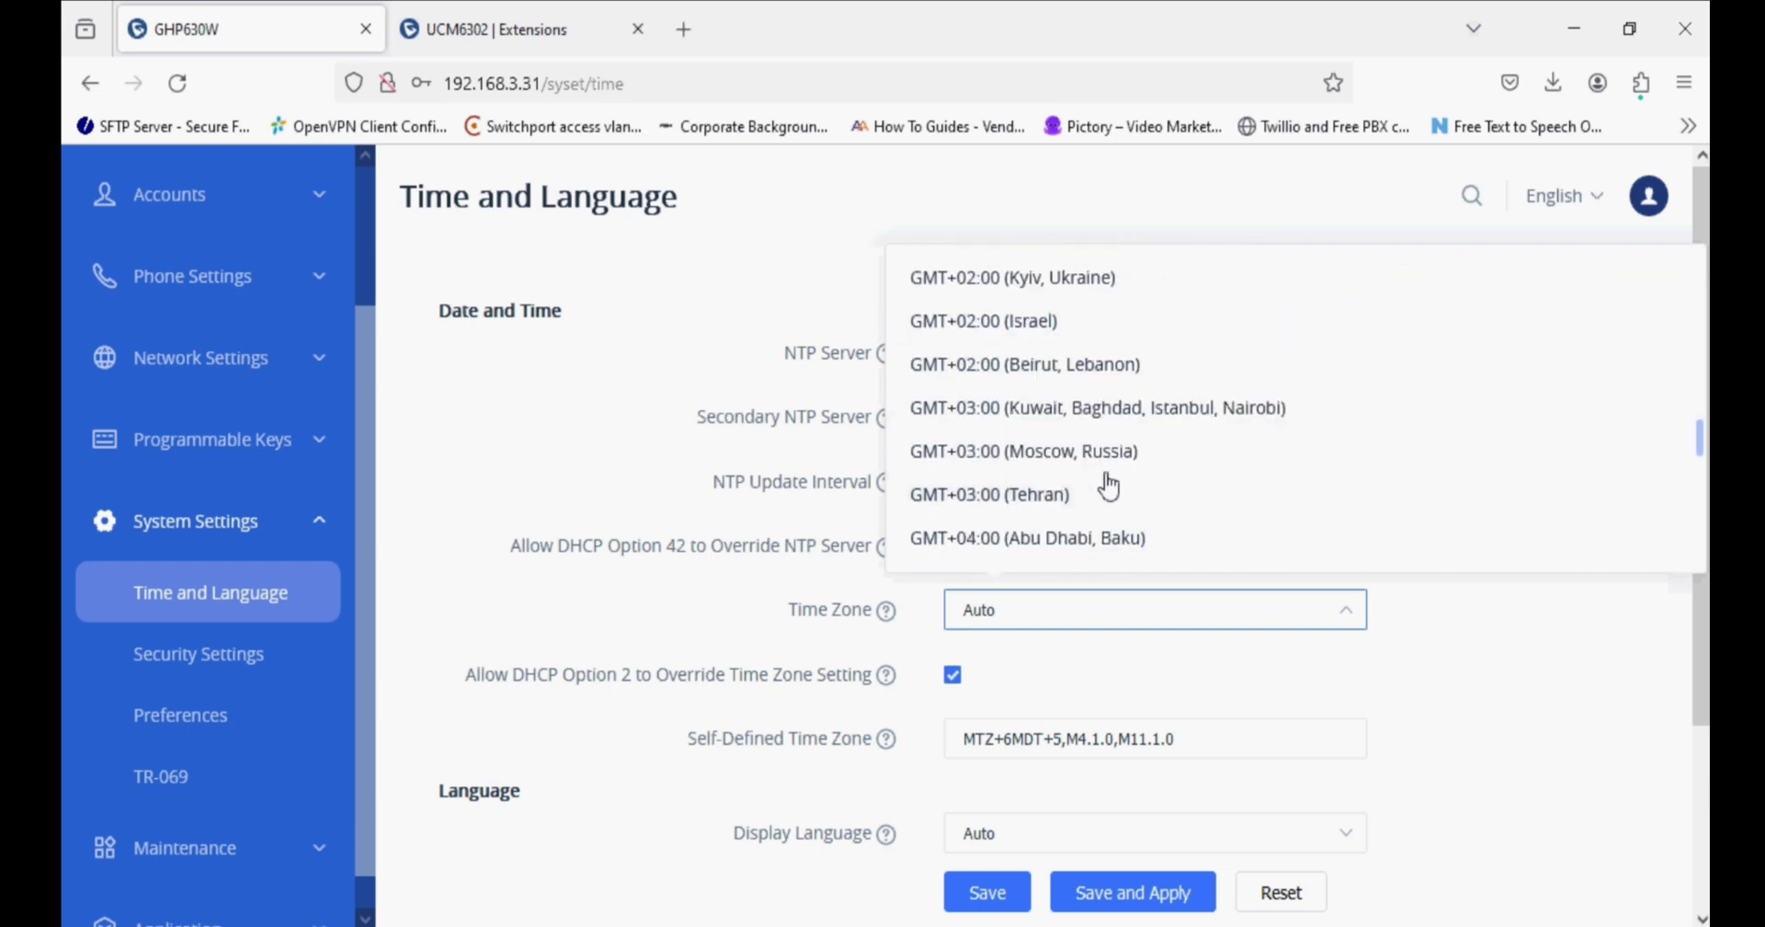
{"action": "scroll", "coordinate": [1110, 486], "scroll_direction": "down", "scroll_amount": 1}
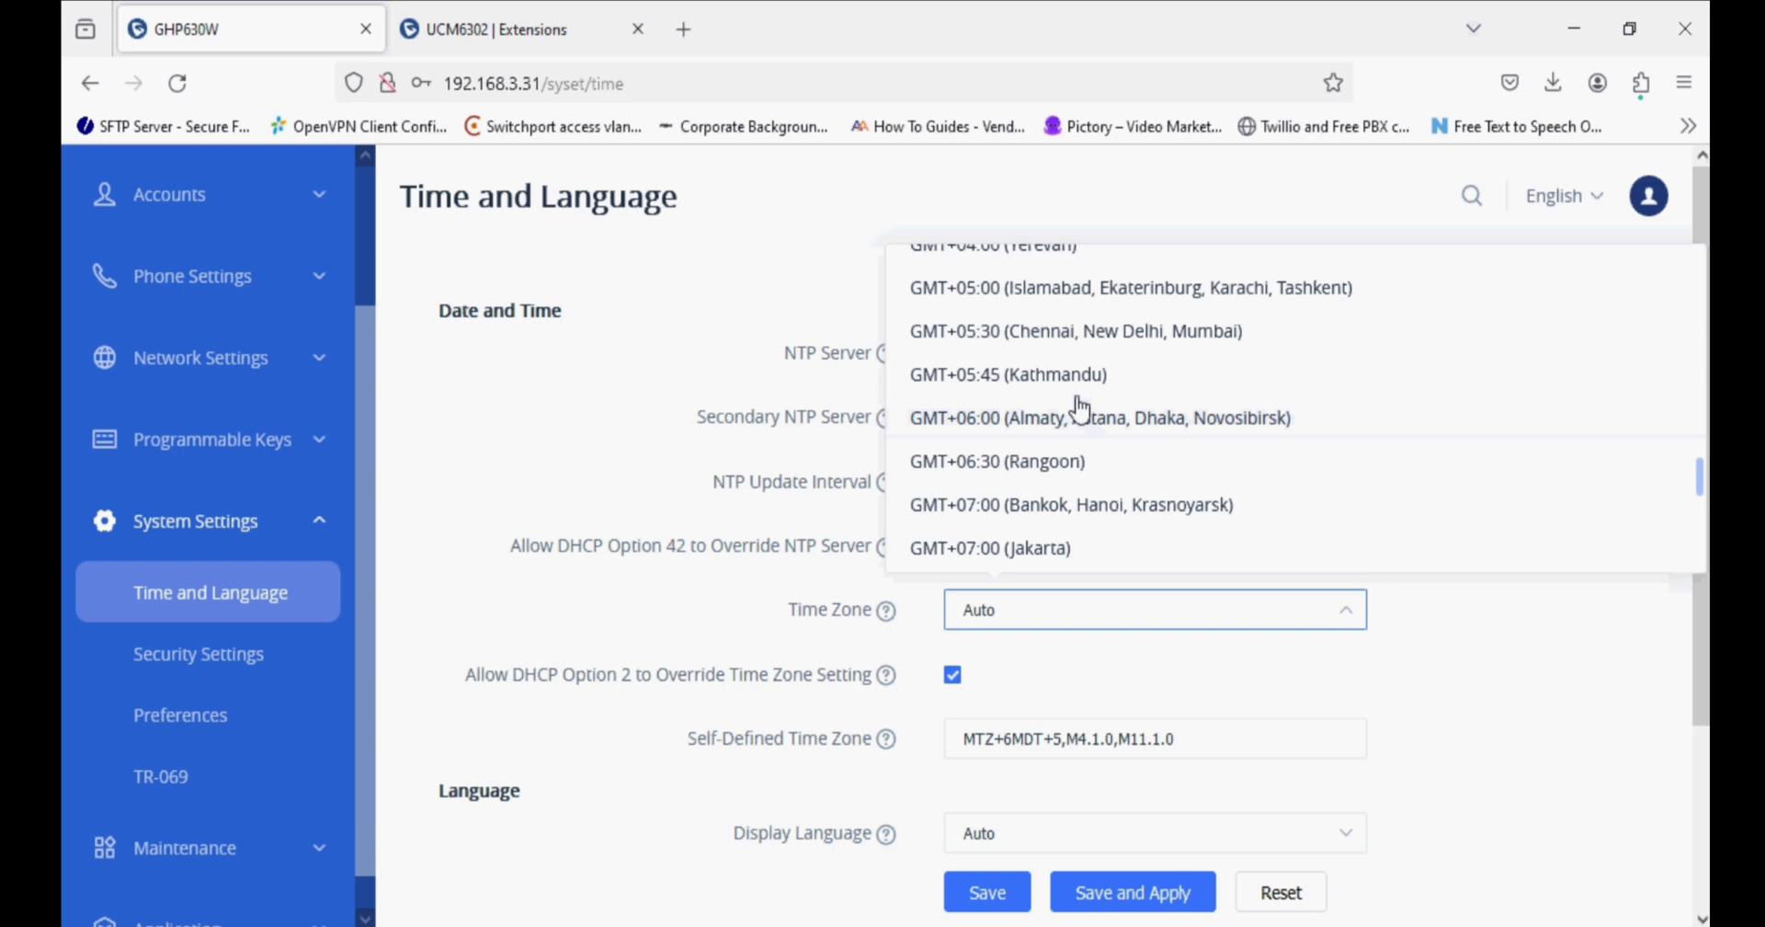
{"action": "left_click", "coordinate": [1077, 335]}
{"action": "left_click", "coordinate": [1132, 894]}
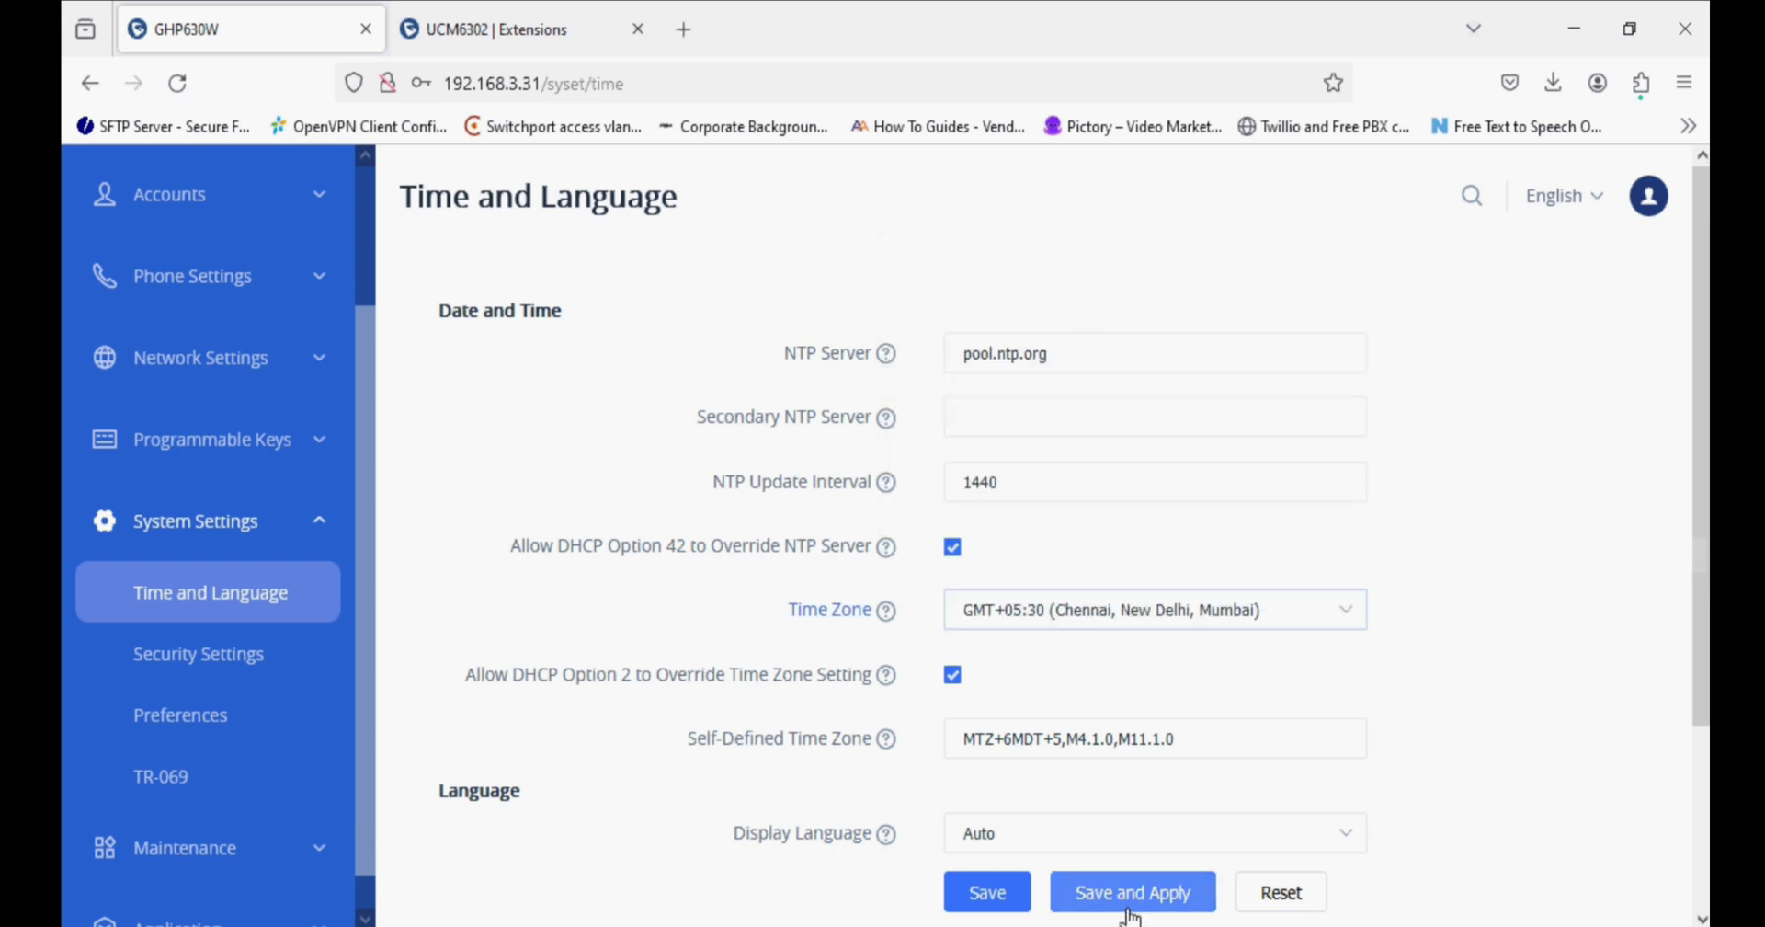
{"action": "scroll", "coordinate": [267, 694], "scroll_direction": "down", "scroll_amount": 1}
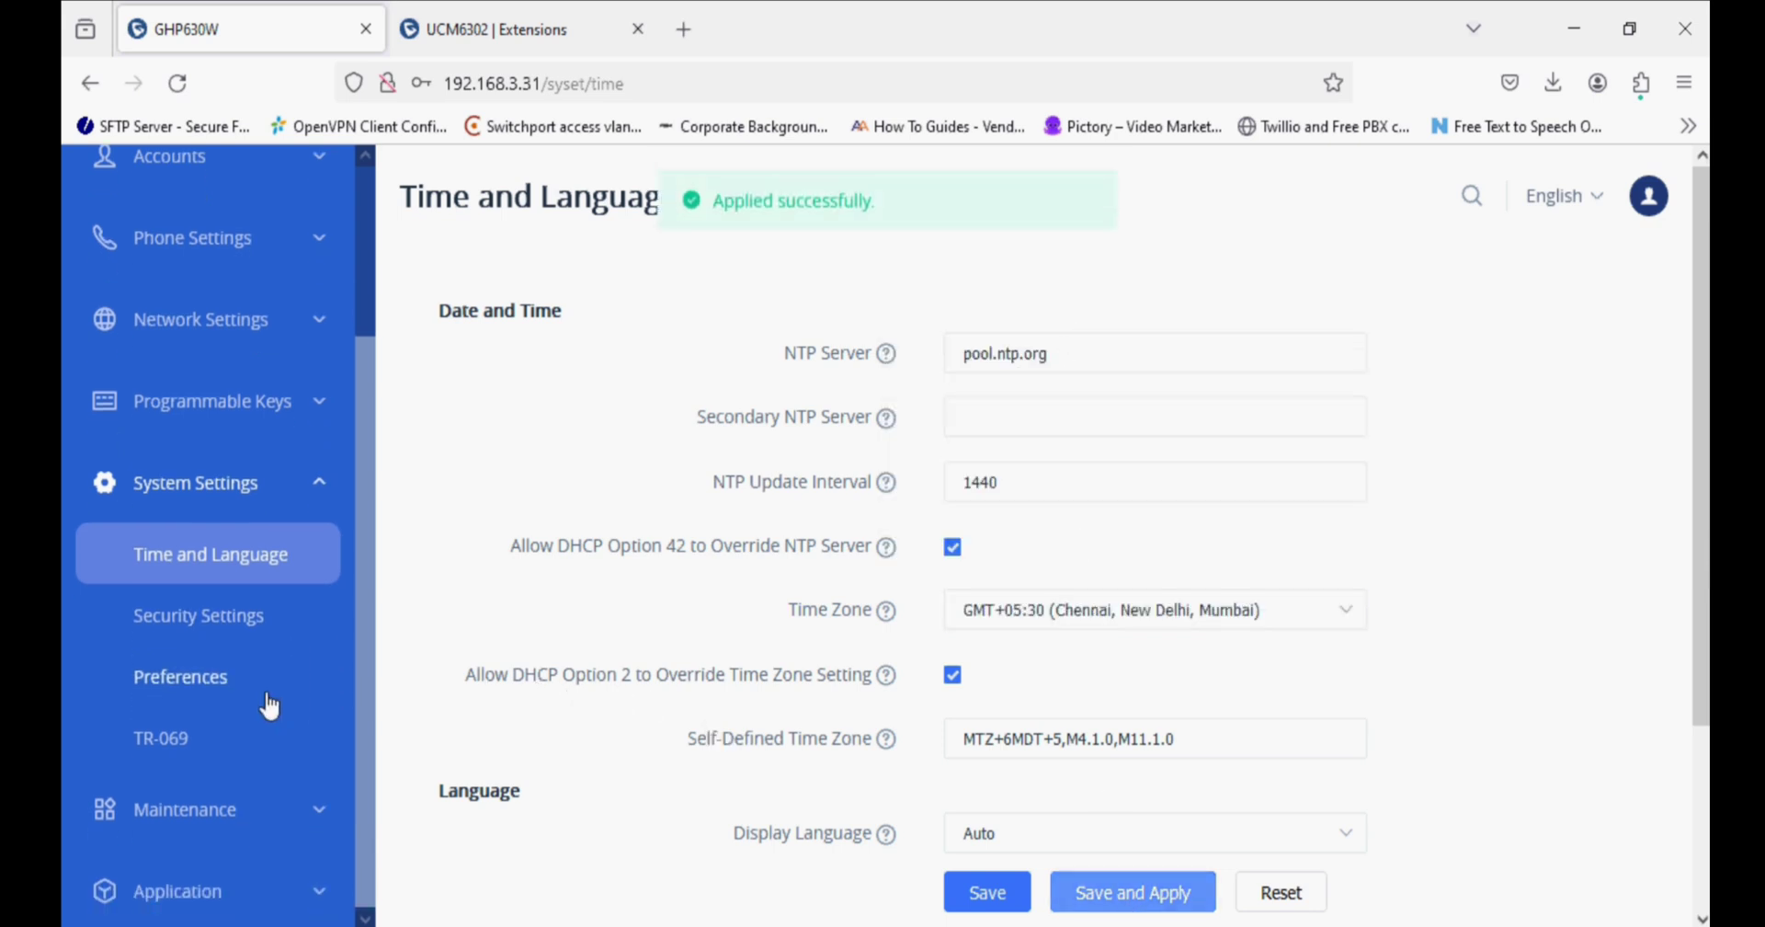
Review the Display Control preferences: LCD, office hours, LED, wallpaper source and screensaver.
{"action": "left_click", "coordinate": [246, 682]}
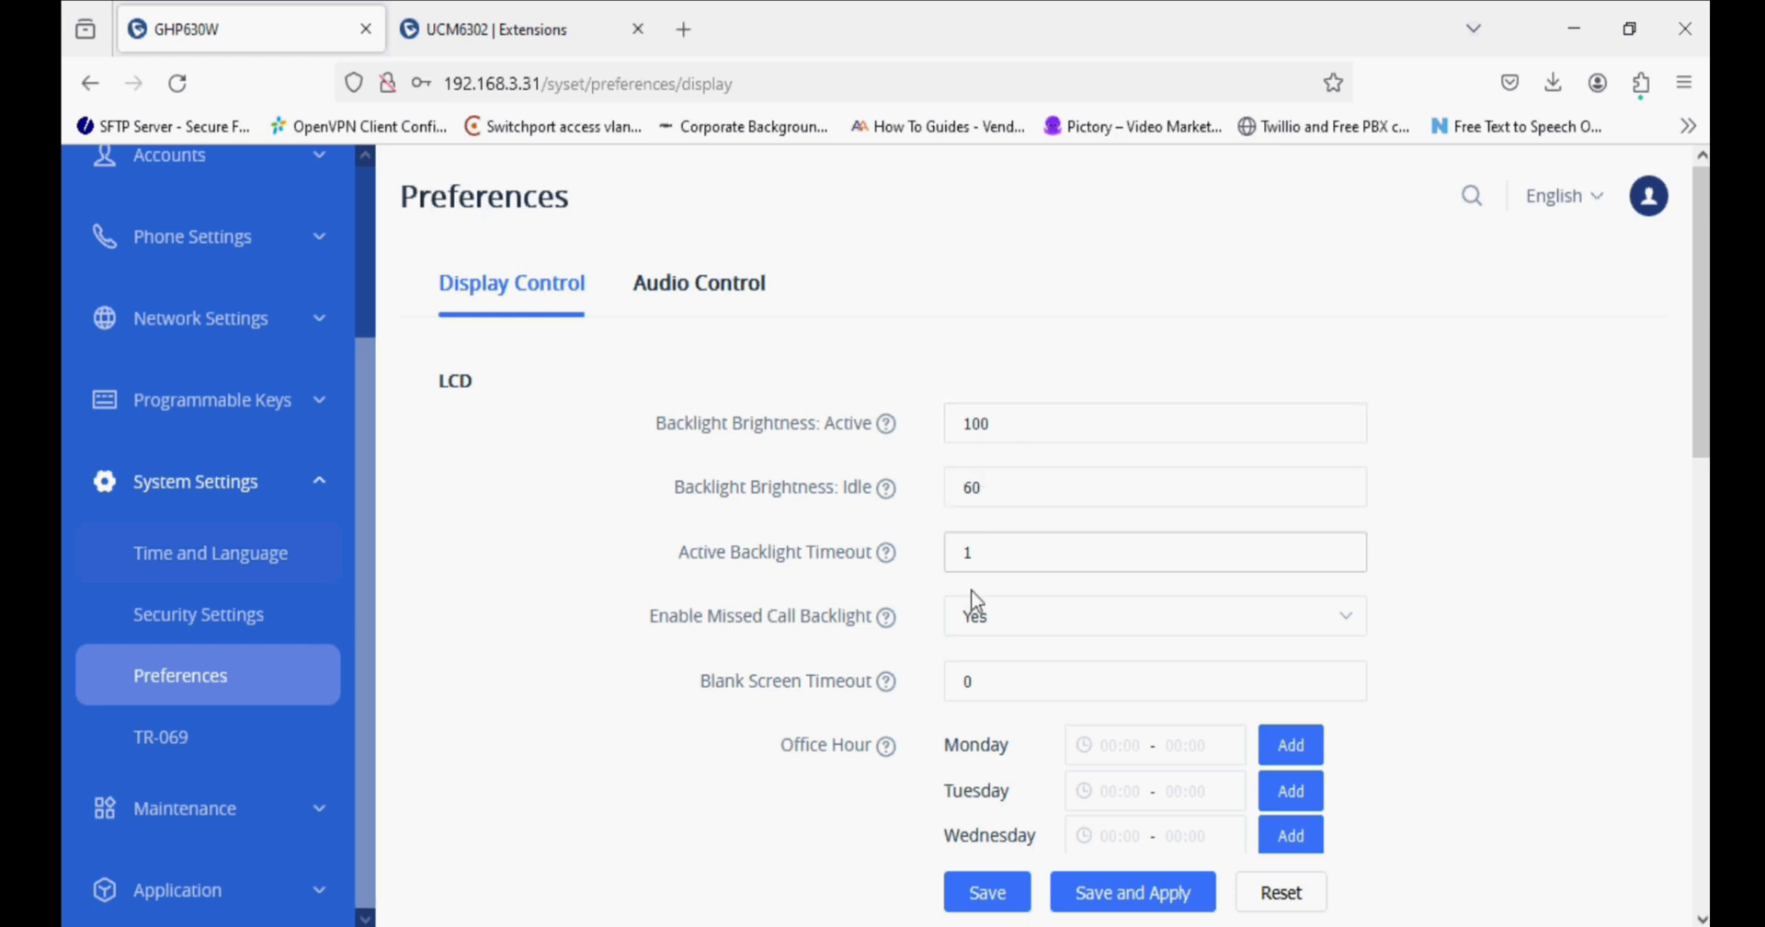
{"action": "scroll", "coordinate": [972, 635], "scroll_direction": "down", "scroll_amount": 4}
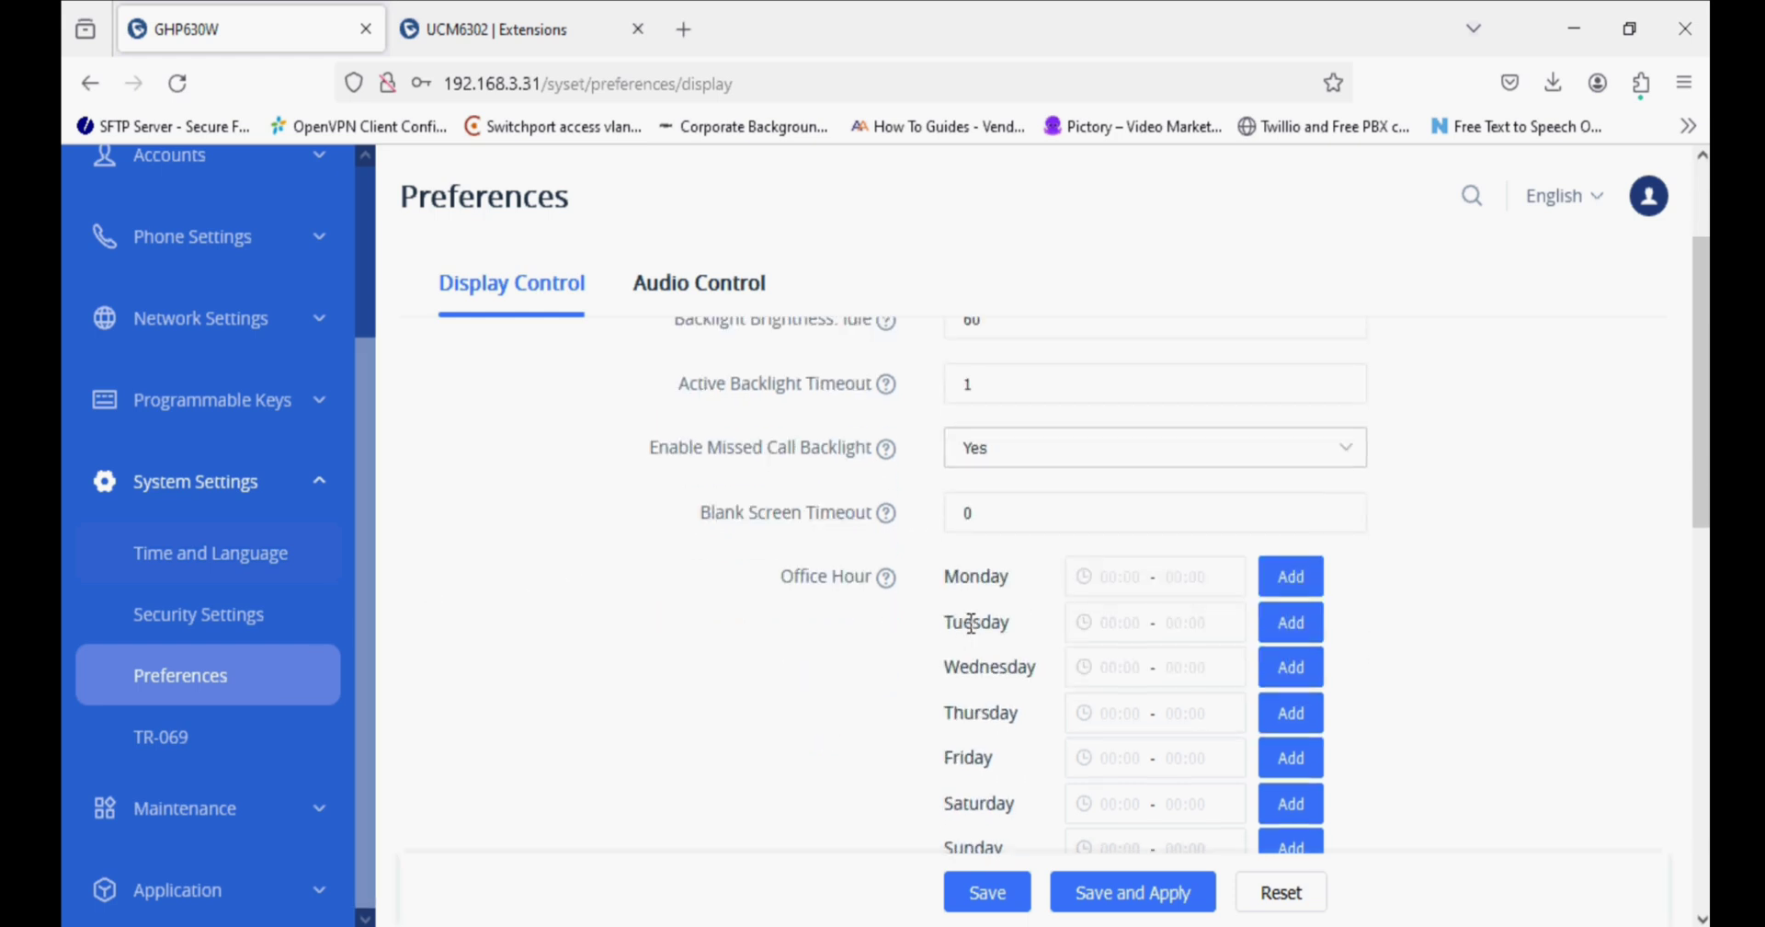
{"action": "scroll", "coordinate": [971, 624], "scroll_direction": "down", "scroll_amount": 2}
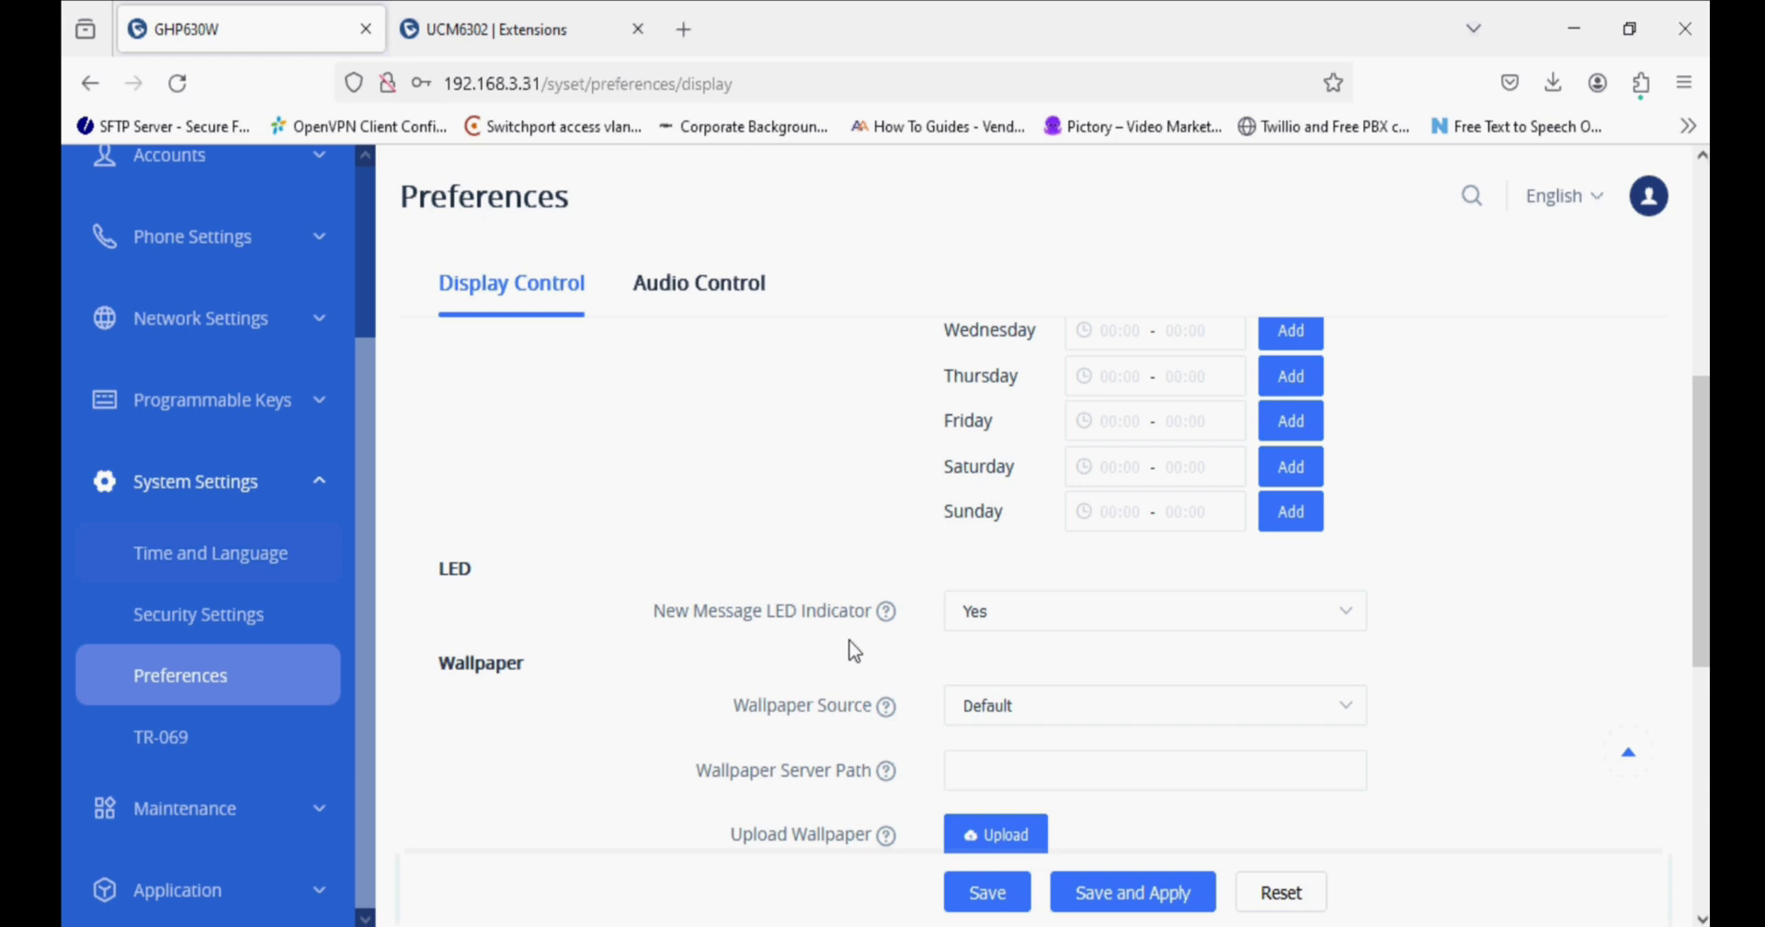
{"action": "scroll", "coordinate": [869, 625], "scroll_direction": "down", "scroll_amount": 2}
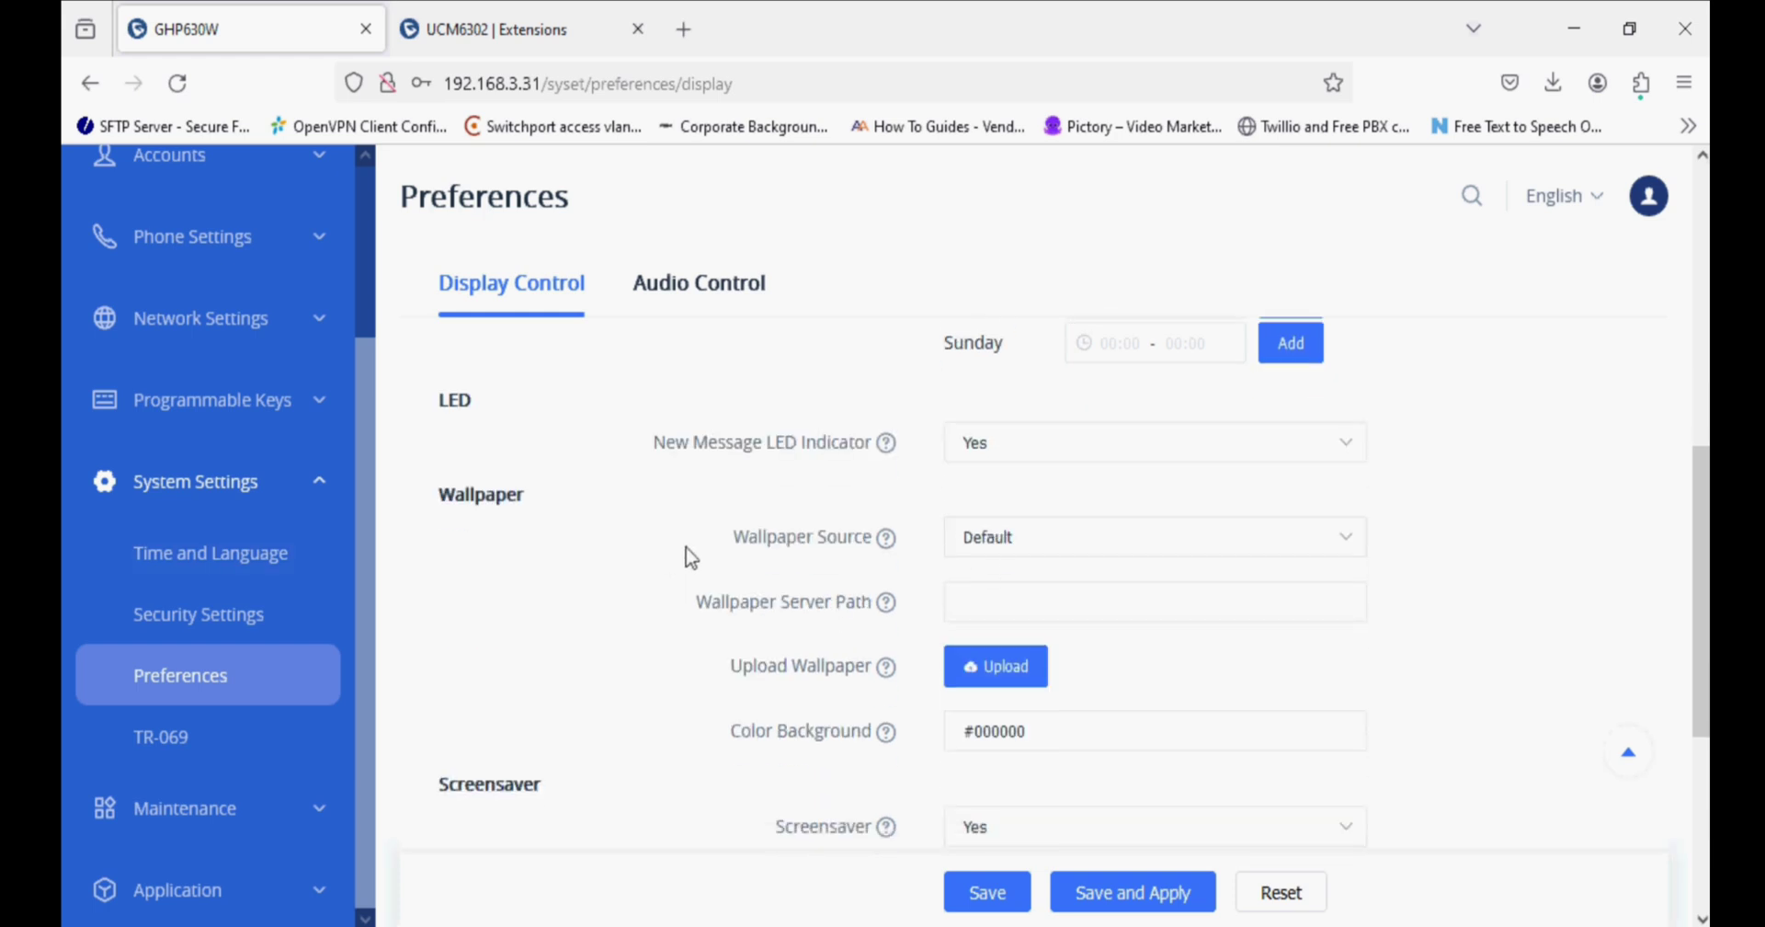
{"action": "left_click_drag", "start_coordinate": [692, 557], "coordinate": [871, 552]}
{"action": "left_click", "coordinate": [843, 607]}
{"action": "scroll", "coordinate": [902, 658], "scroll_direction": "down", "scroll_amount": 3}
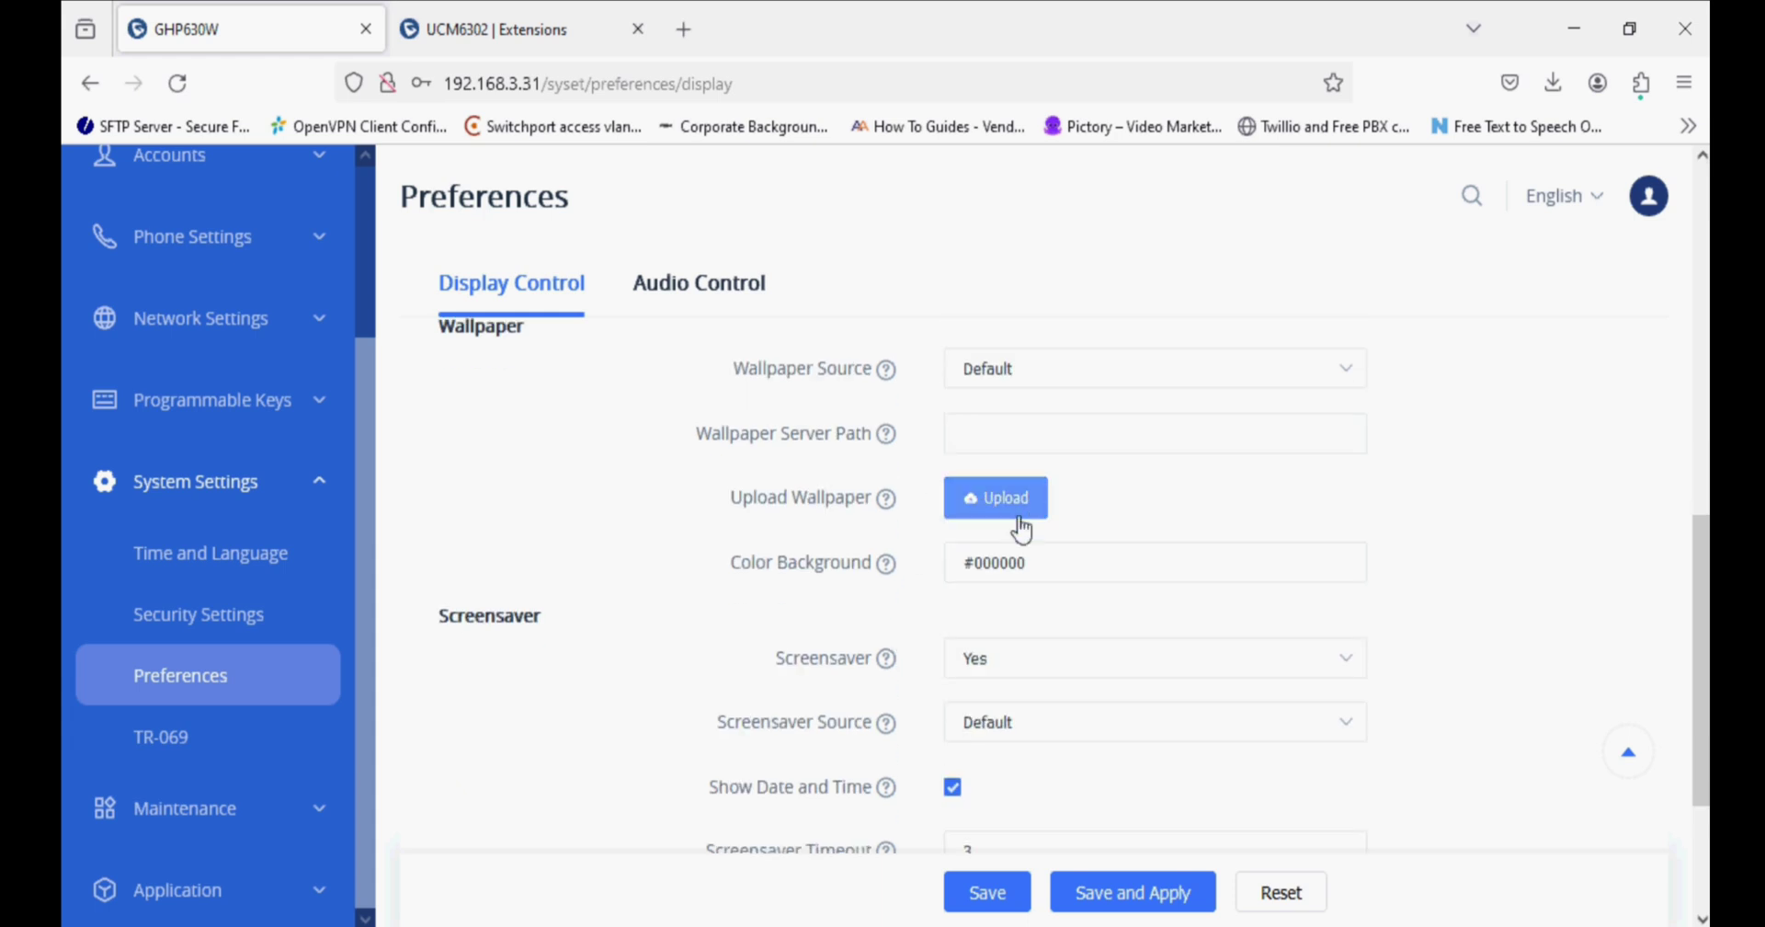
{"action": "scroll", "coordinate": [1005, 662], "scroll_direction": "down", "scroll_amount": 2}
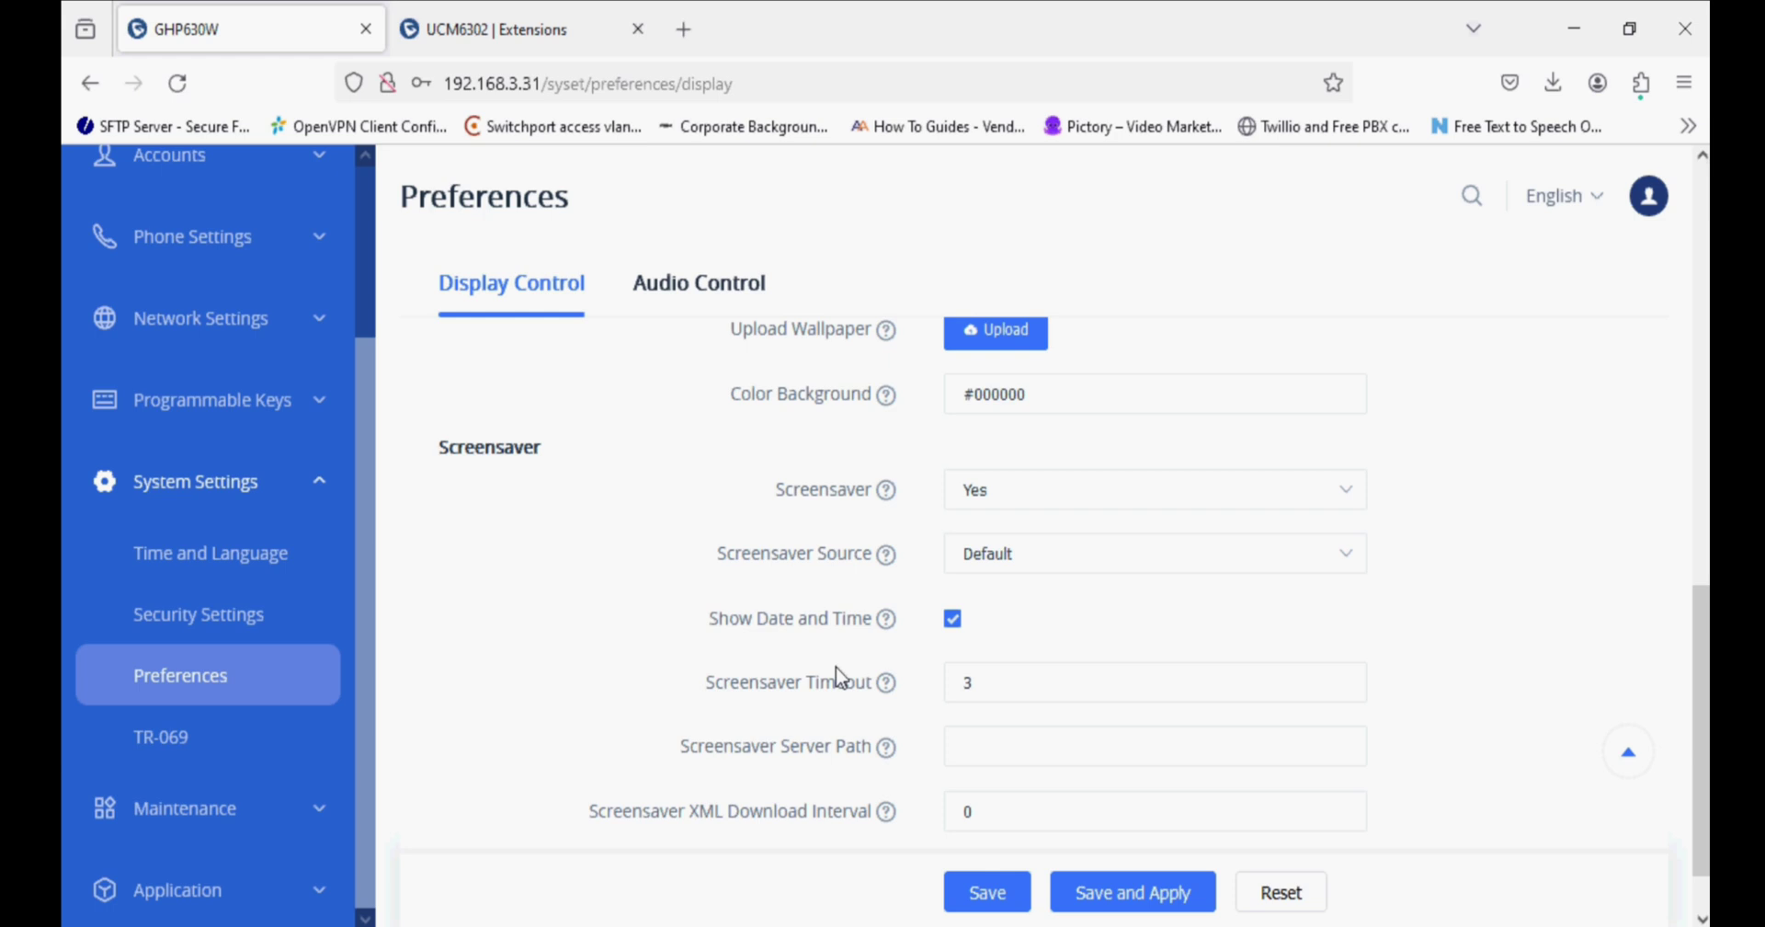
{"action": "scroll", "coordinate": [839, 681], "scroll_direction": "down", "scroll_amount": 1}
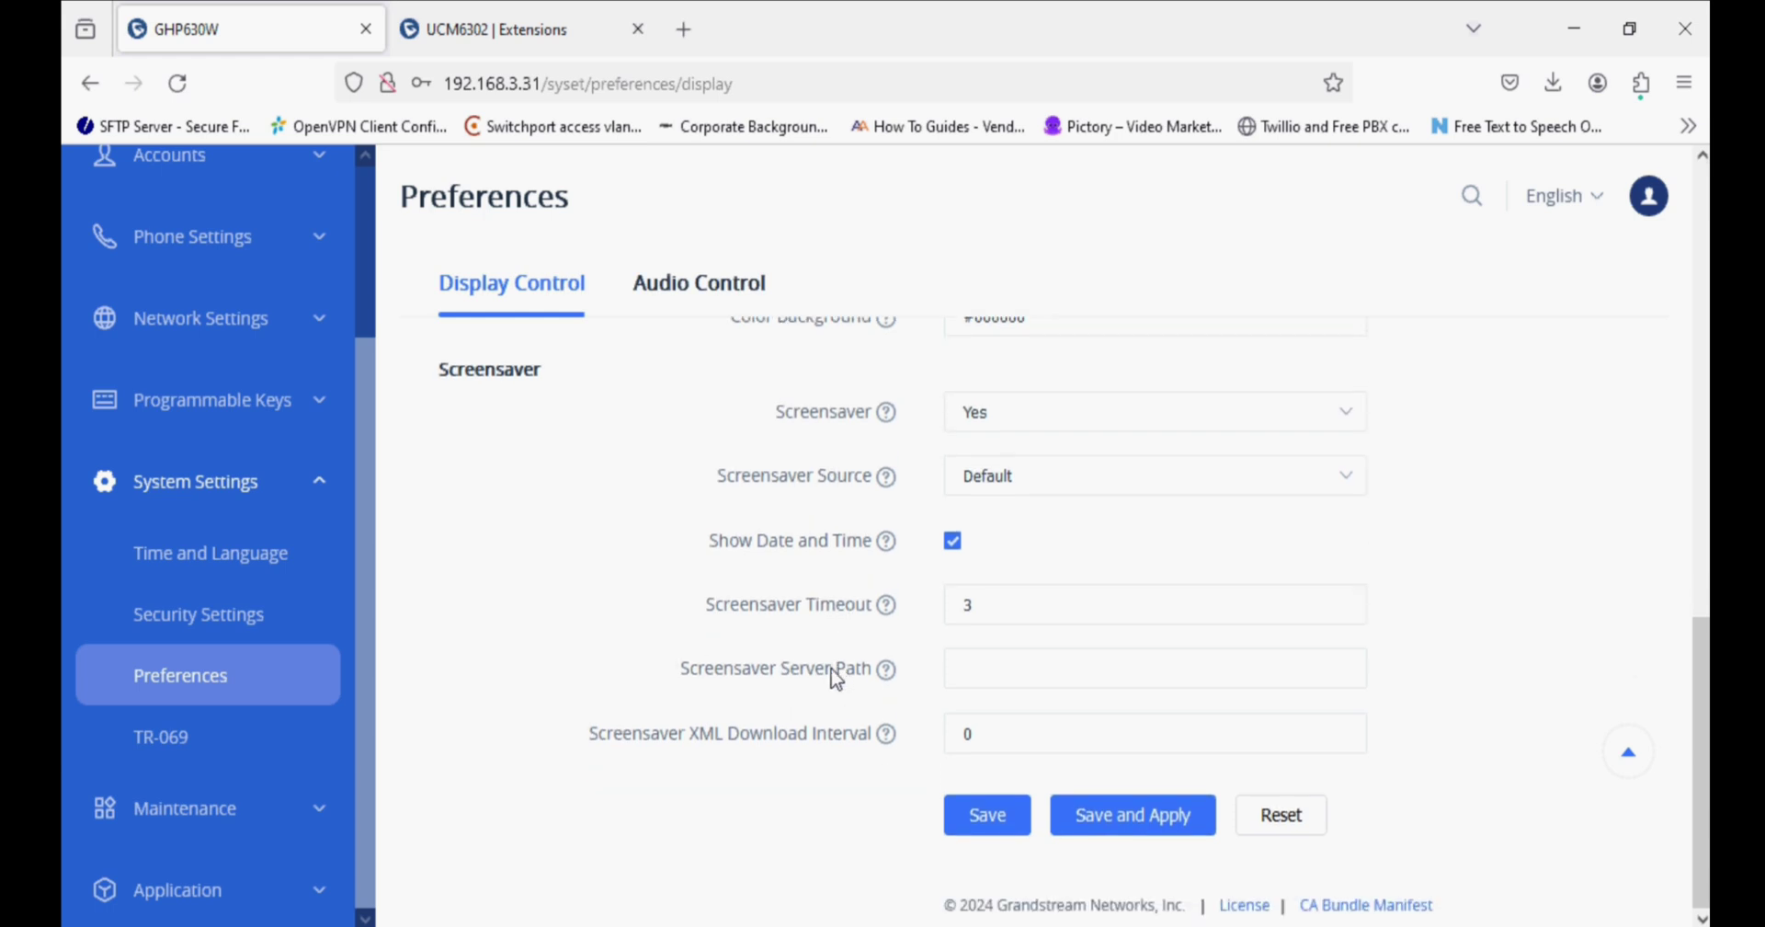
{"action": "scroll", "coordinate": [836, 678], "scroll_direction": "up", "scroll_amount": 9}
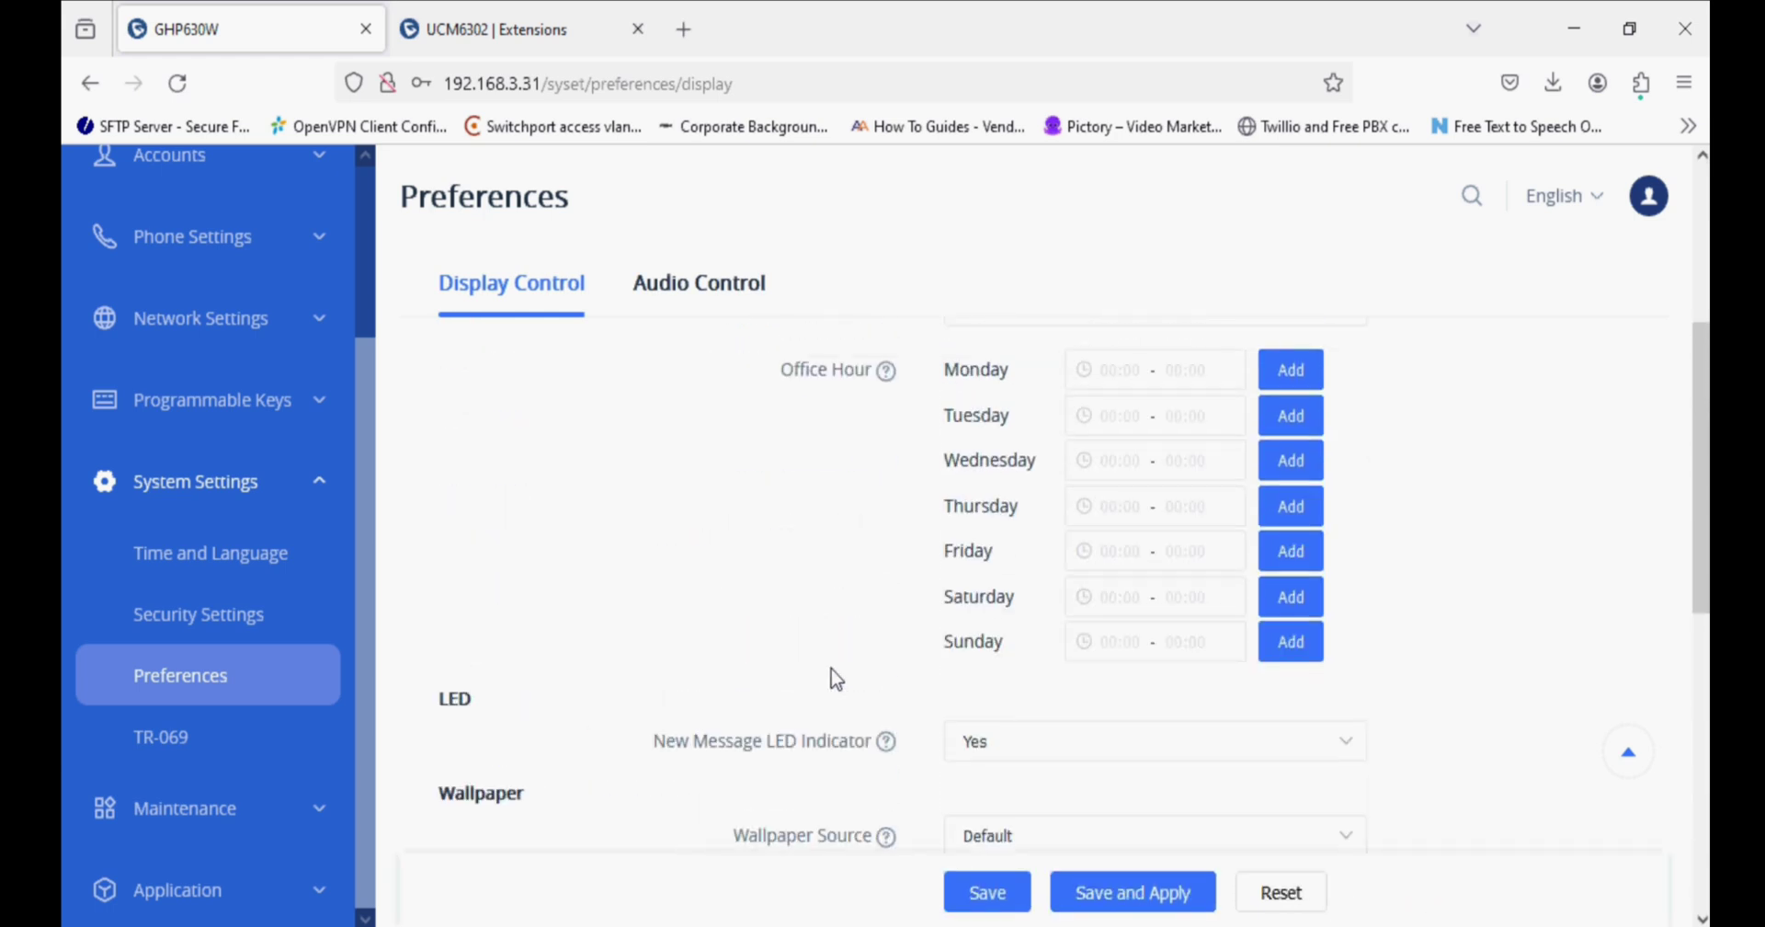
{"action": "scroll", "coordinate": [835, 679], "scroll_direction": "up", "scroll_amount": 5}
Check the Audio Control handset TX gain options (0 dB) and read the Enable HAC help.
{"action": "left_click", "coordinate": [706, 285]}
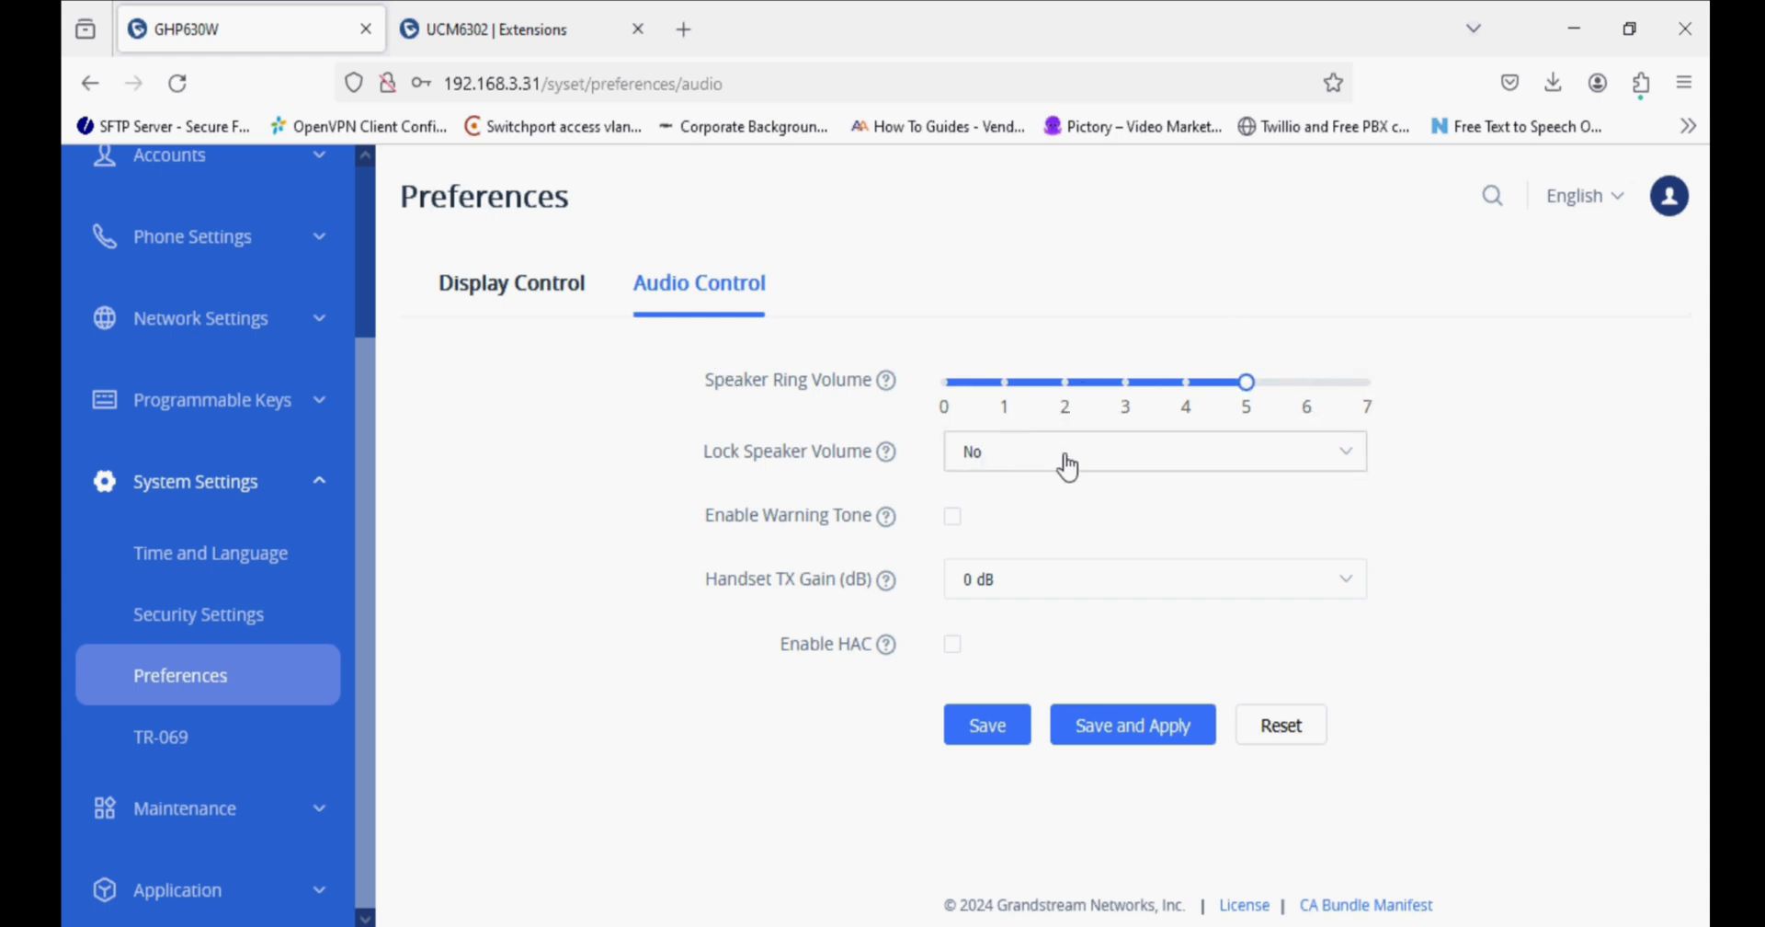
{"action": "left_click", "coordinate": [1034, 581]}
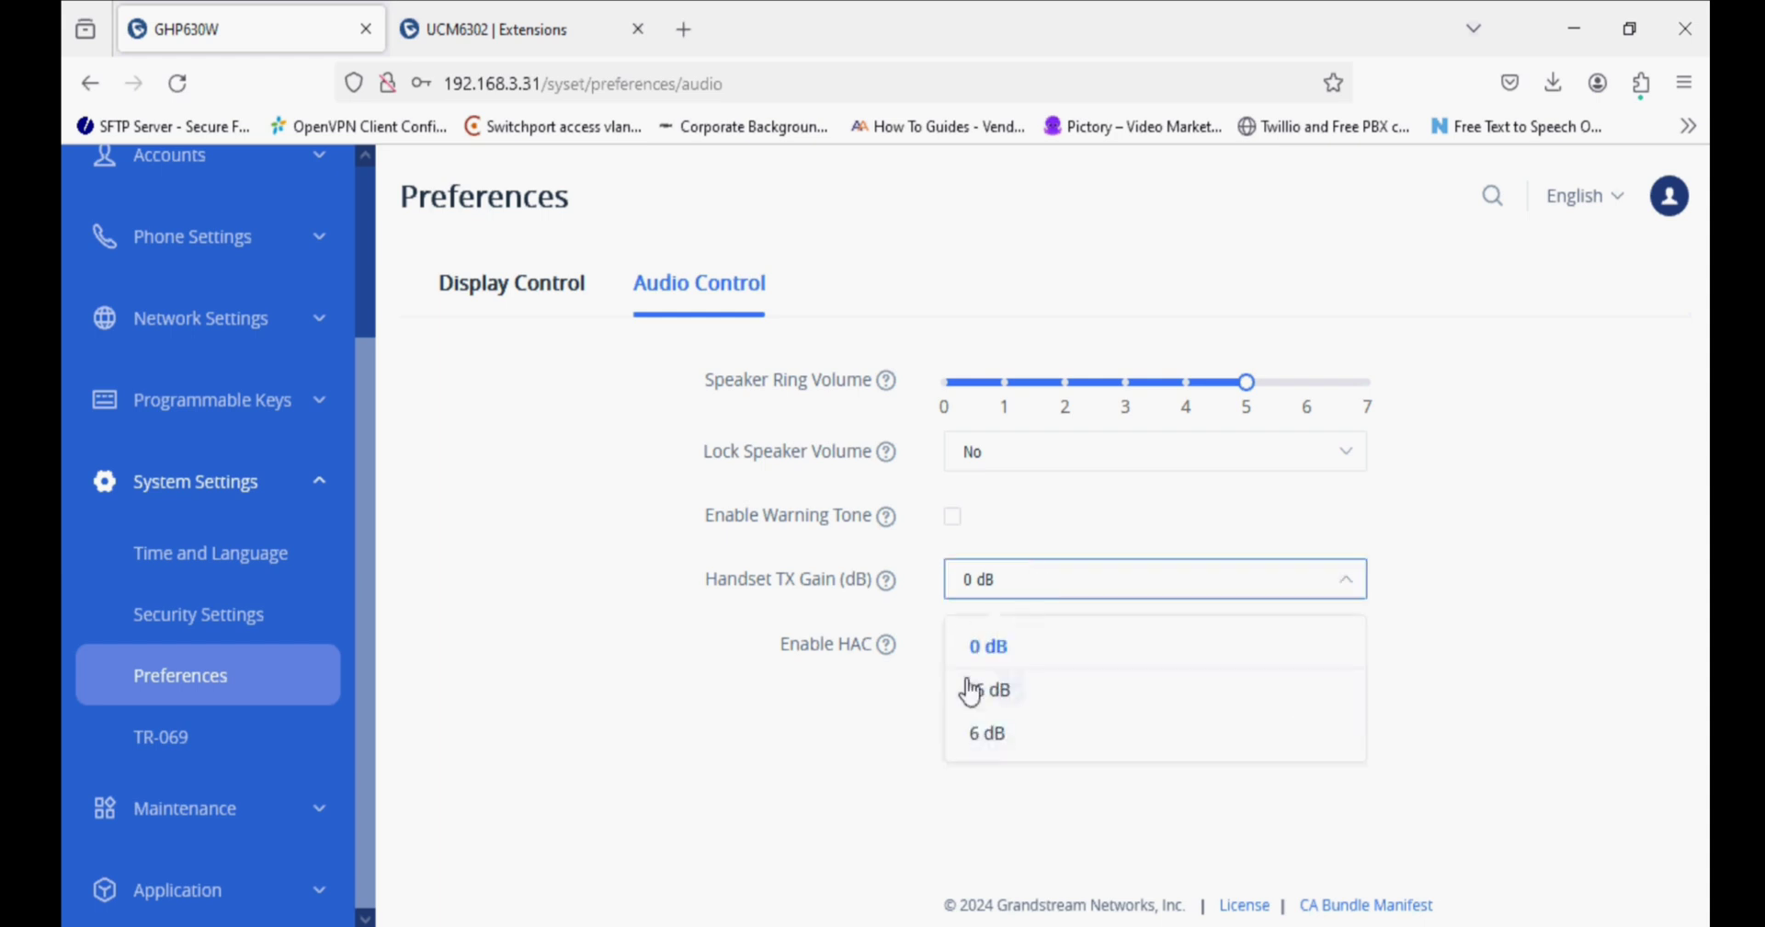
{"action": "left_click", "coordinate": [888, 646]}
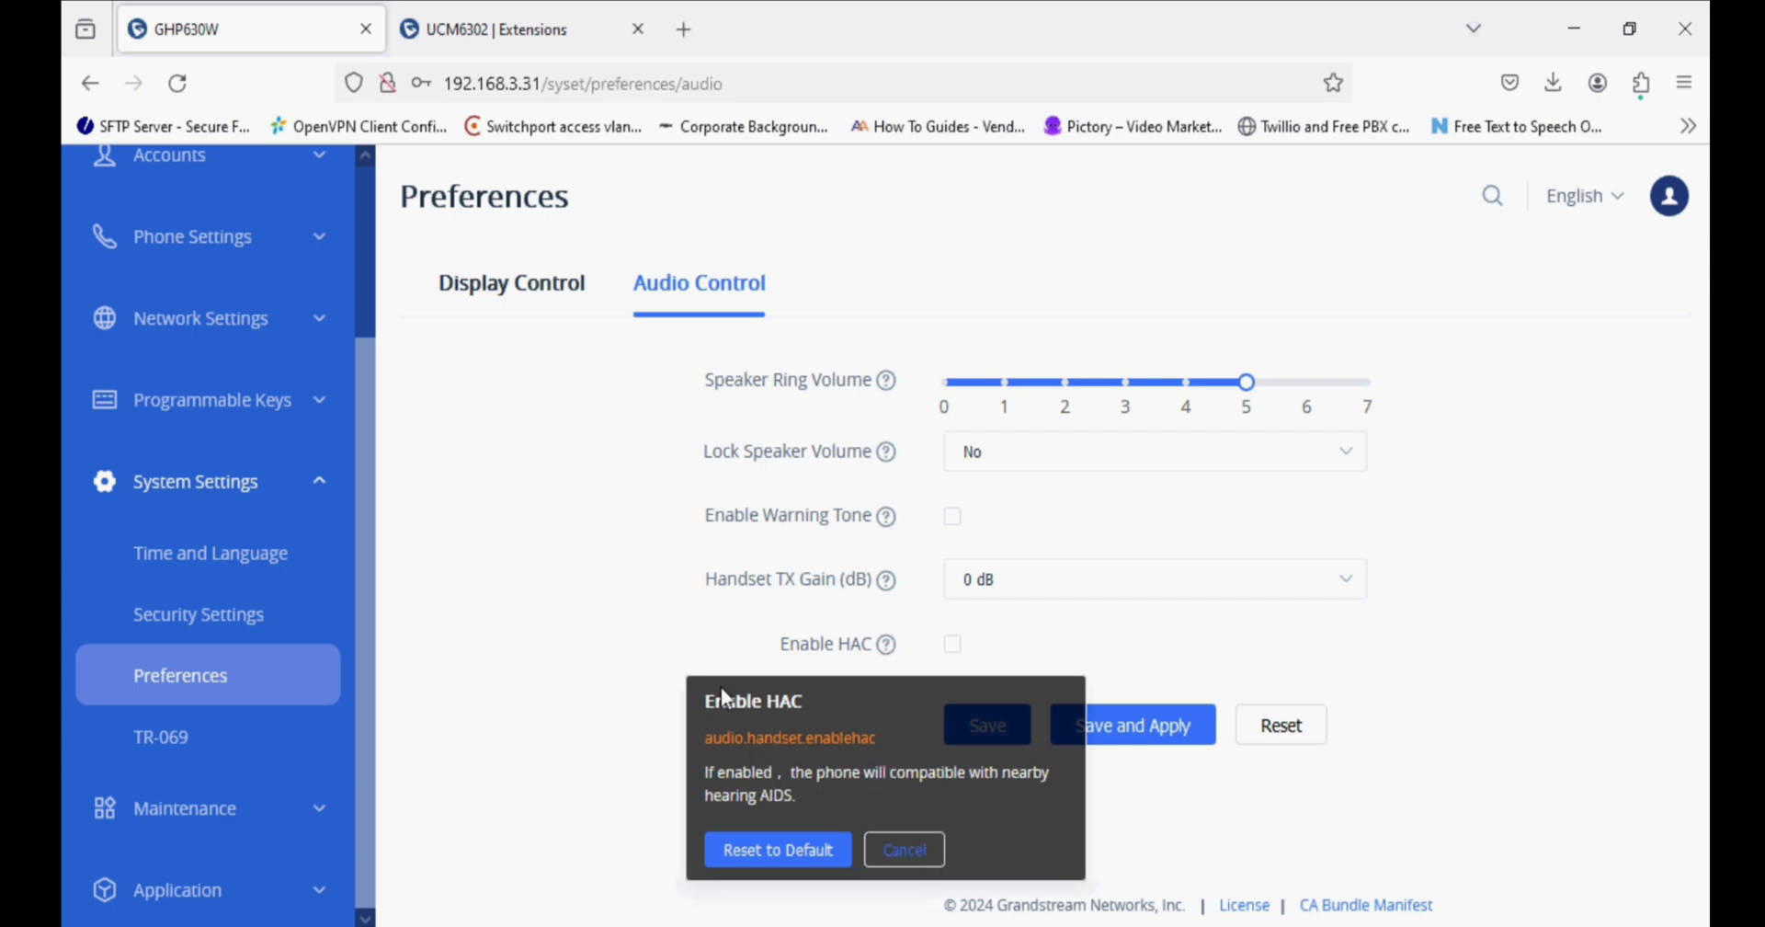
{"action": "left_click", "coordinate": [692, 618]}
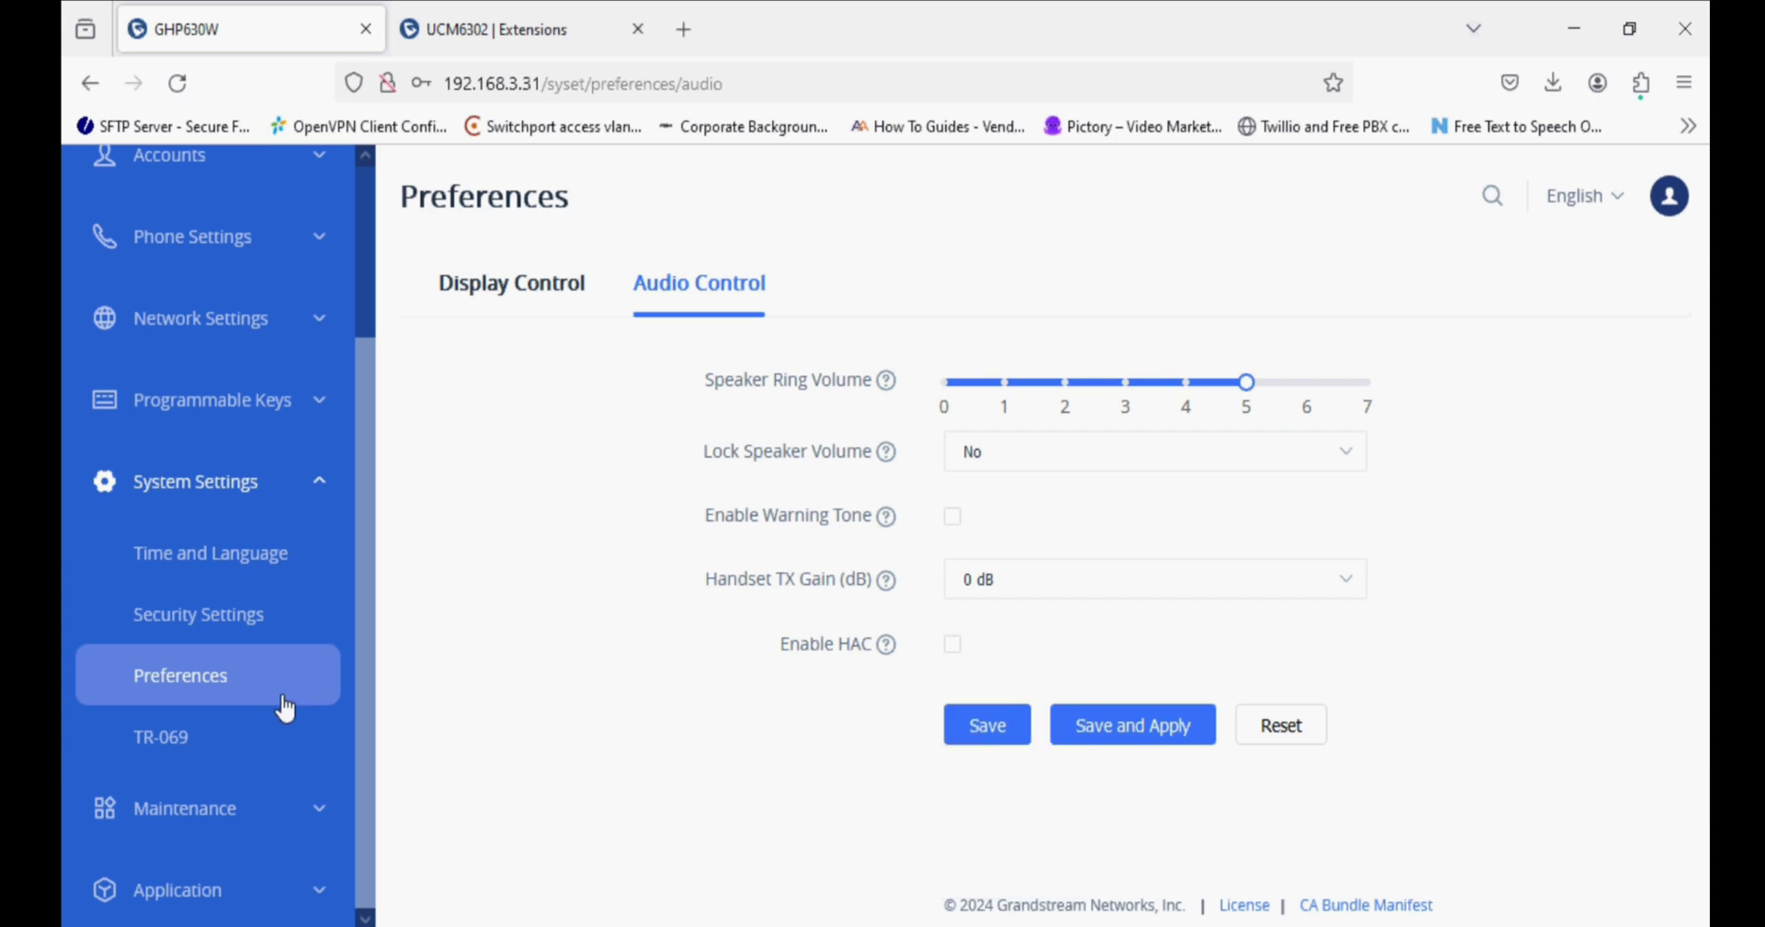
Review Upgrade and Provisioning: Automatic Upgrade No and DHCP Option 43/66 override allowed.
{"action": "left_click", "coordinate": [210, 806]}
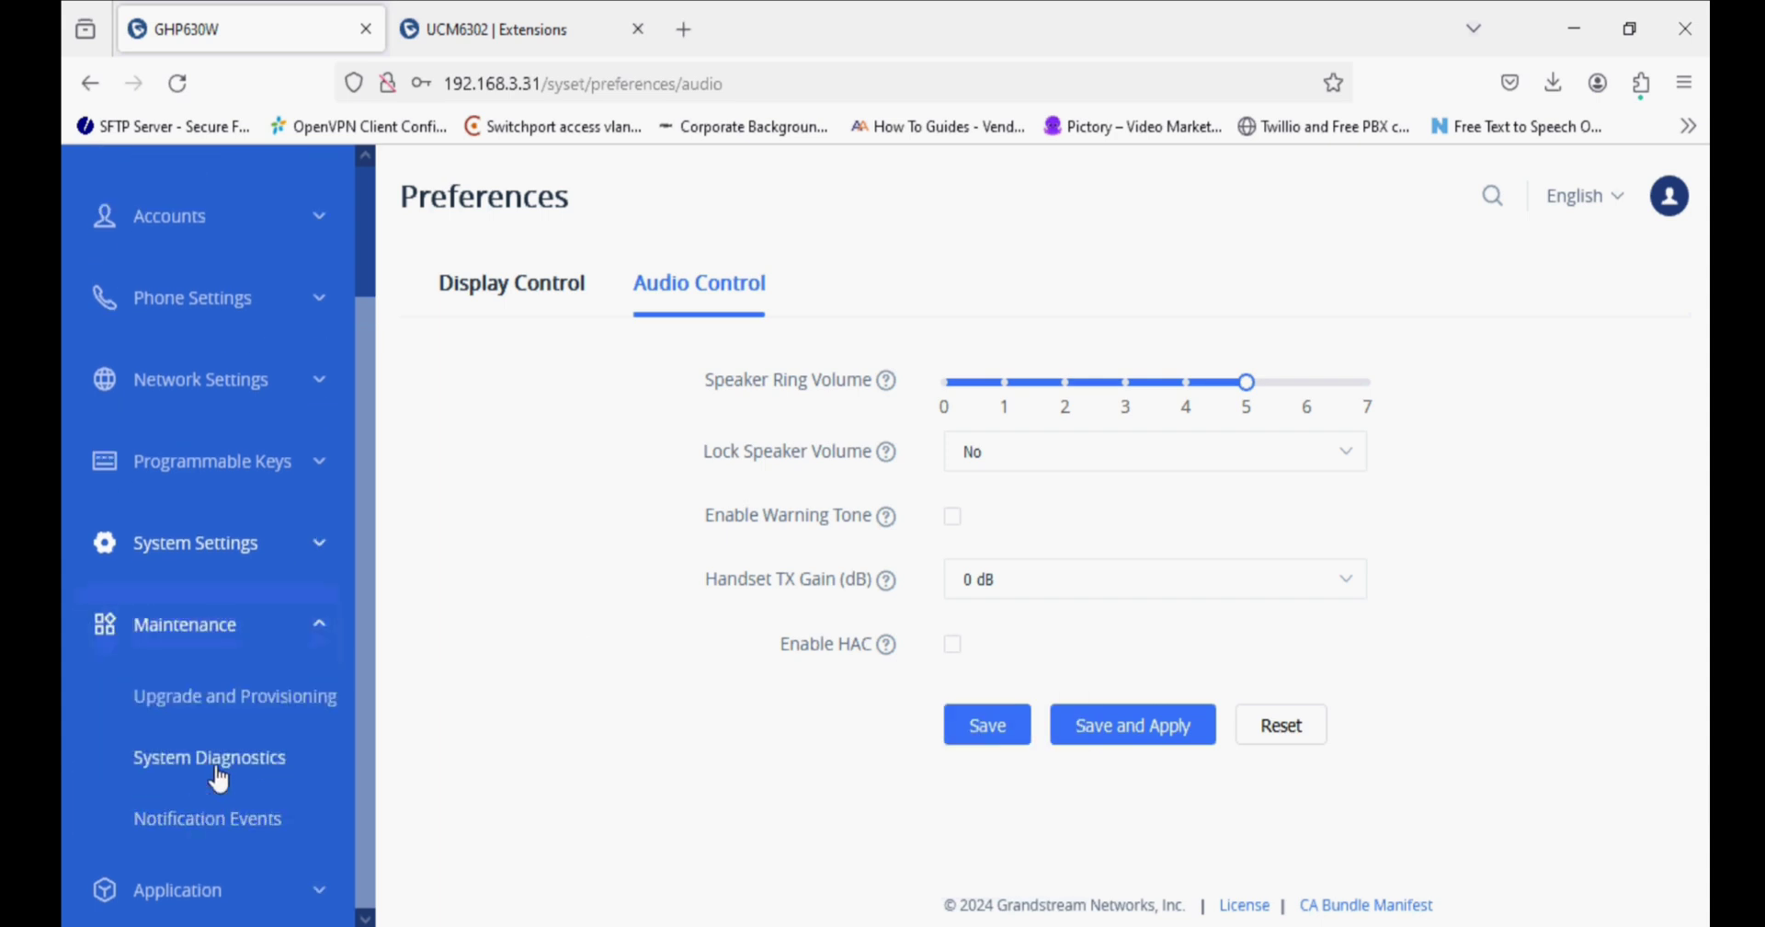
{"action": "left_click", "coordinate": [245, 714]}
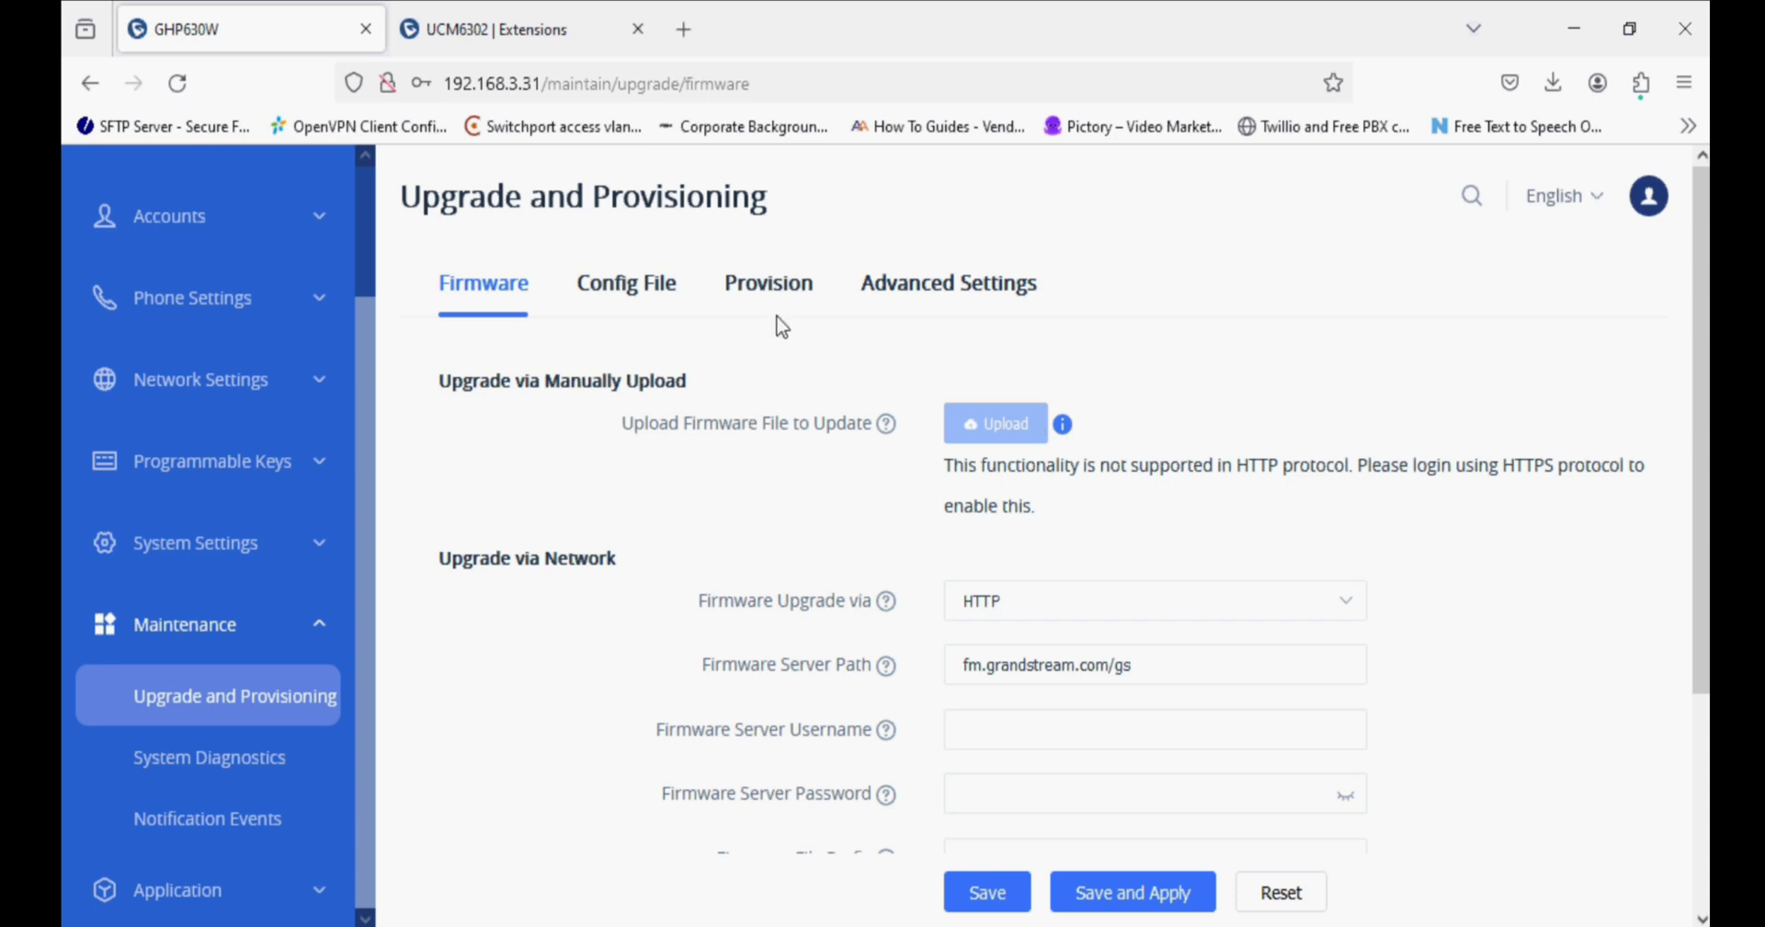
{"action": "left_click", "coordinate": [950, 285]}
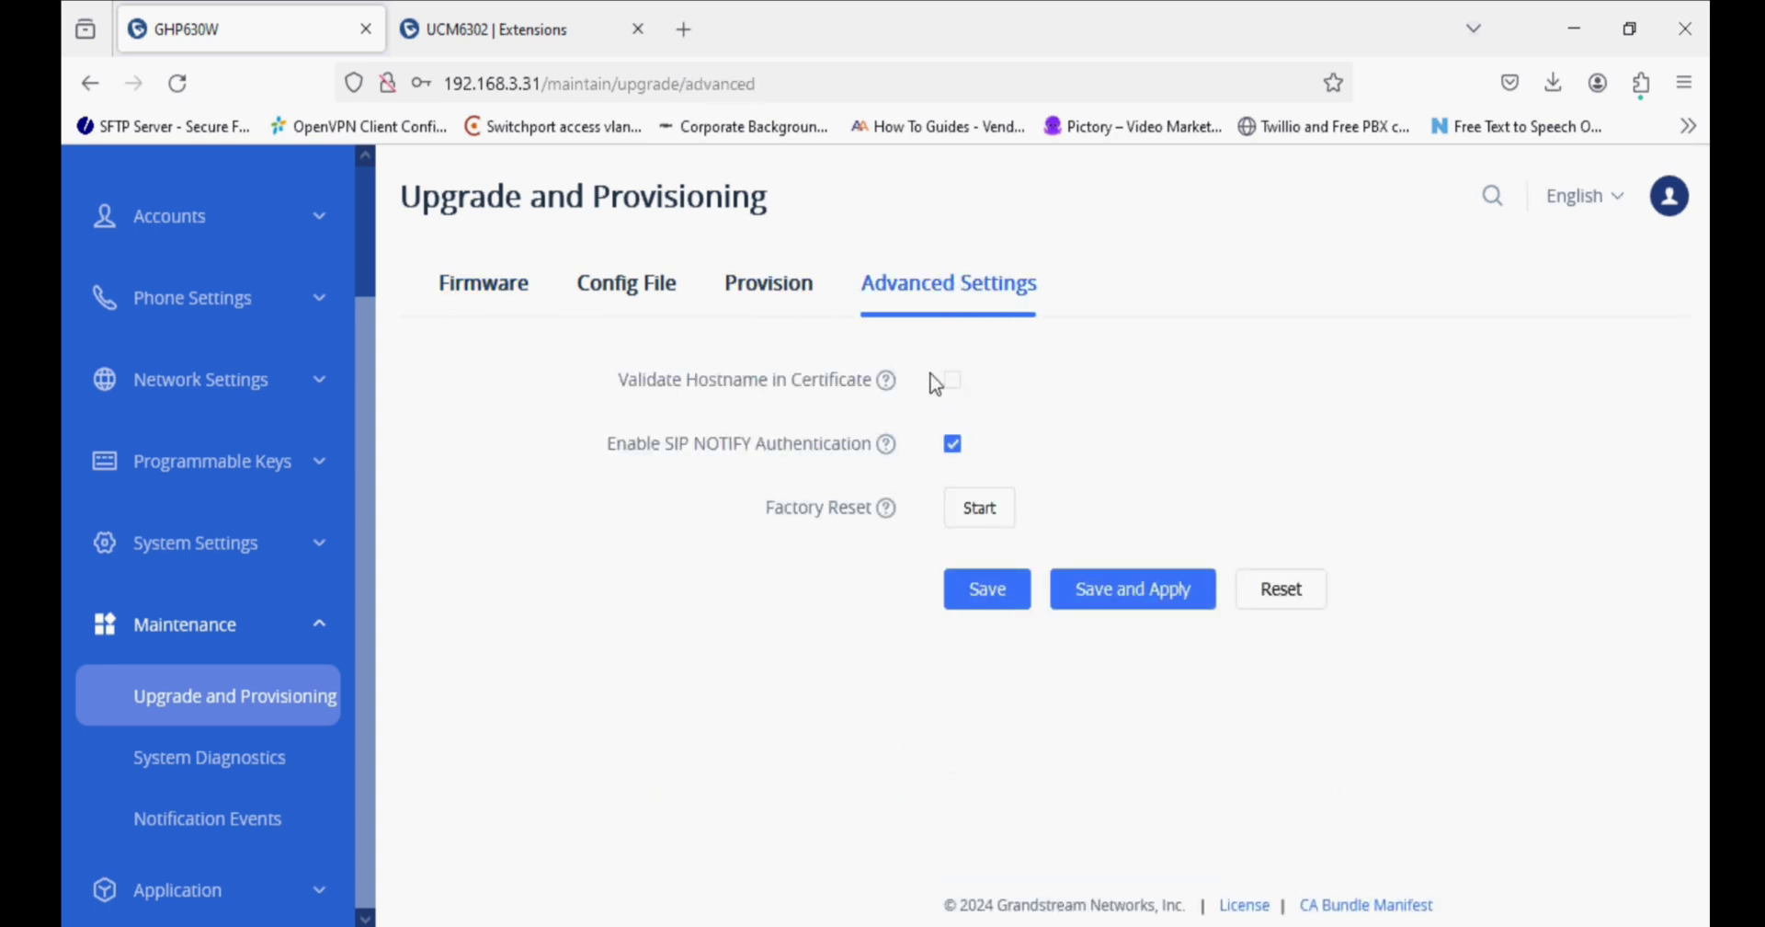
{"action": "left_click", "coordinate": [769, 284]}
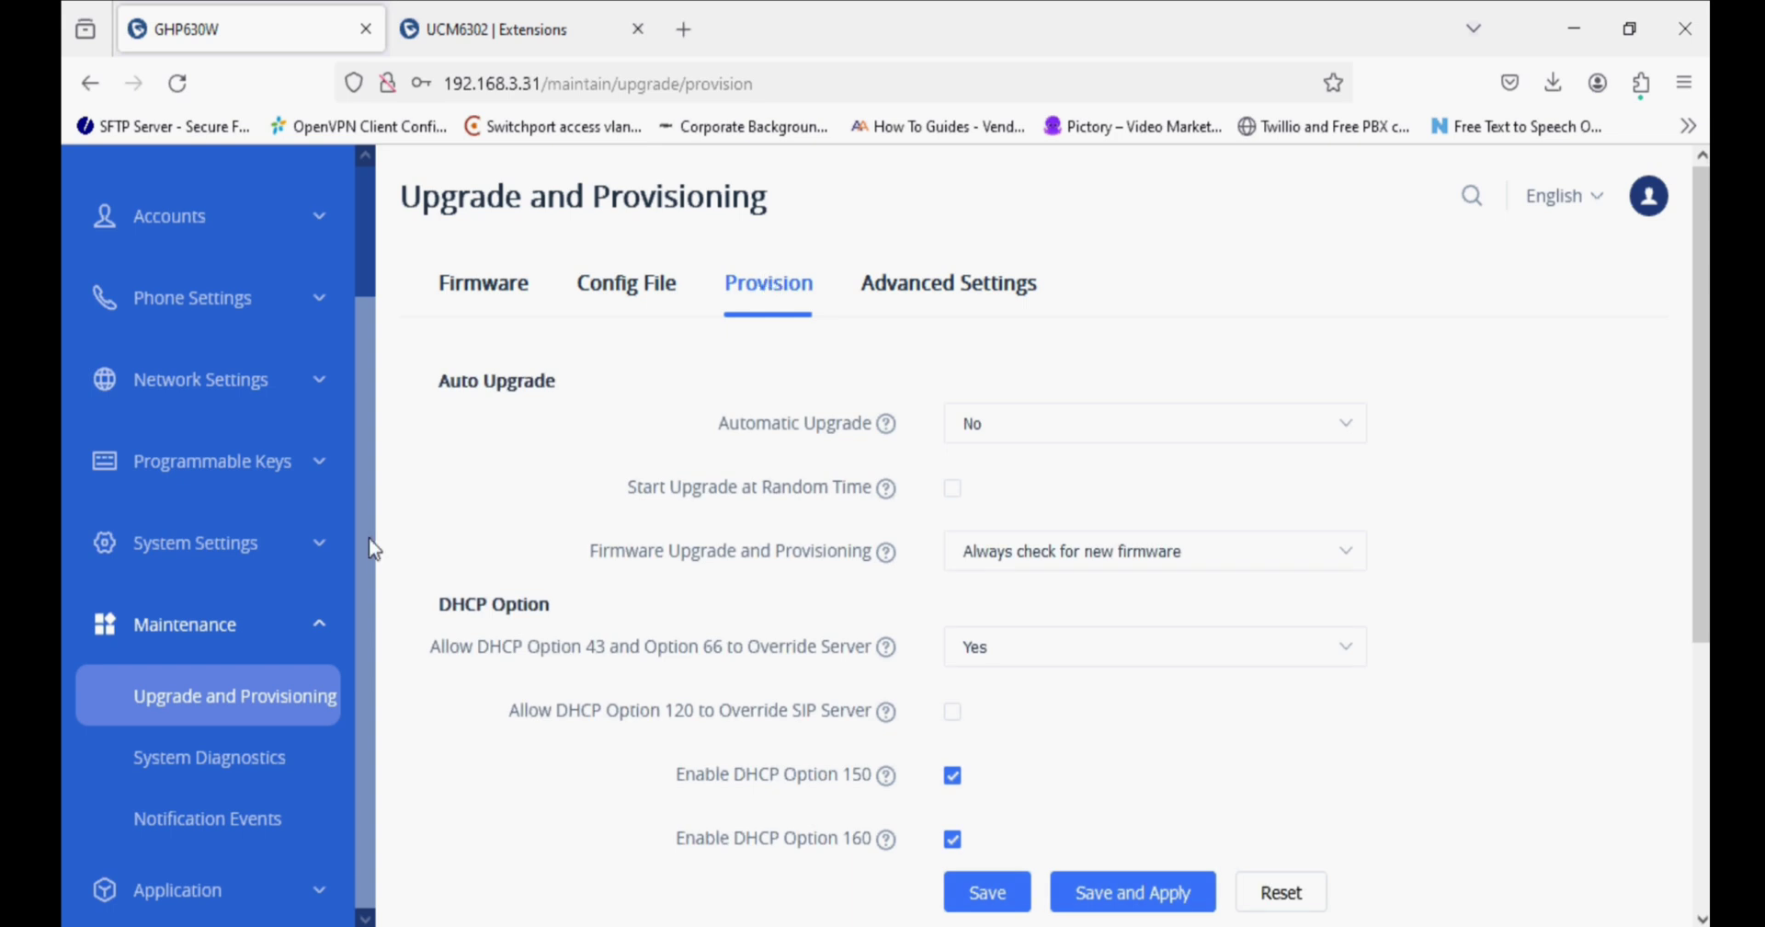
Look over the Hotel Service name, address and phone fields, then the E911 and Web Service pages.
{"action": "left_click", "coordinate": [230, 901]}
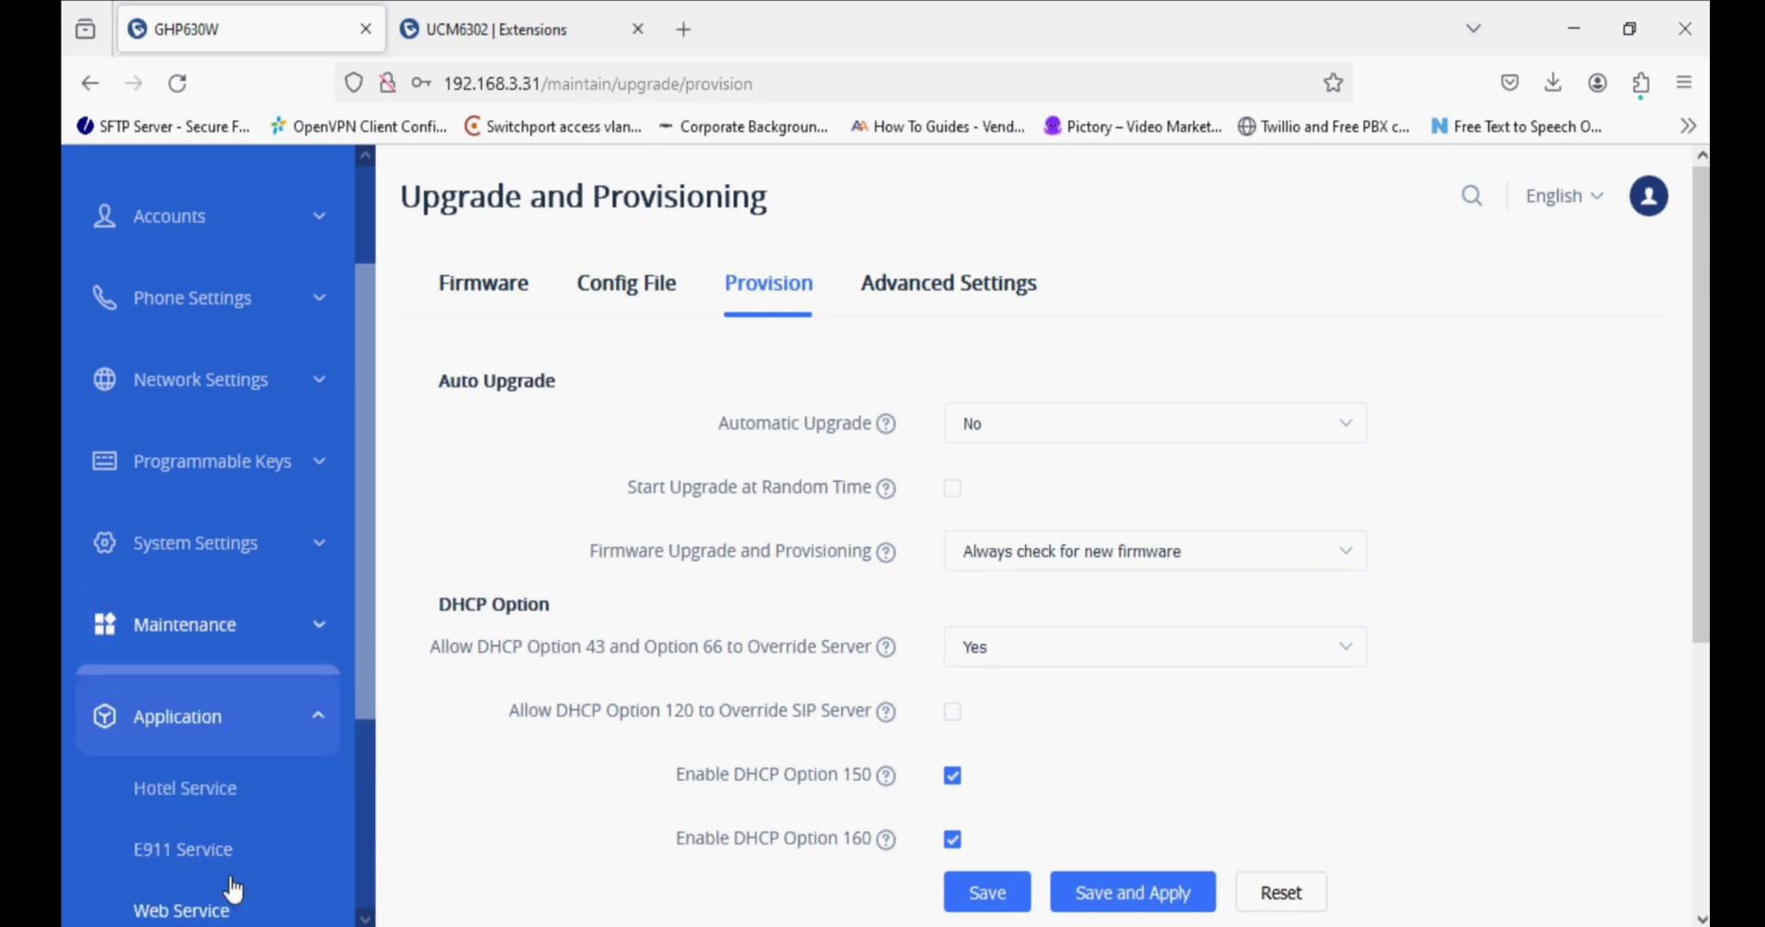
{"action": "scroll", "coordinate": [244, 840], "scroll_direction": "down", "scroll_amount": 3}
{"action": "left_click", "coordinate": [258, 488]}
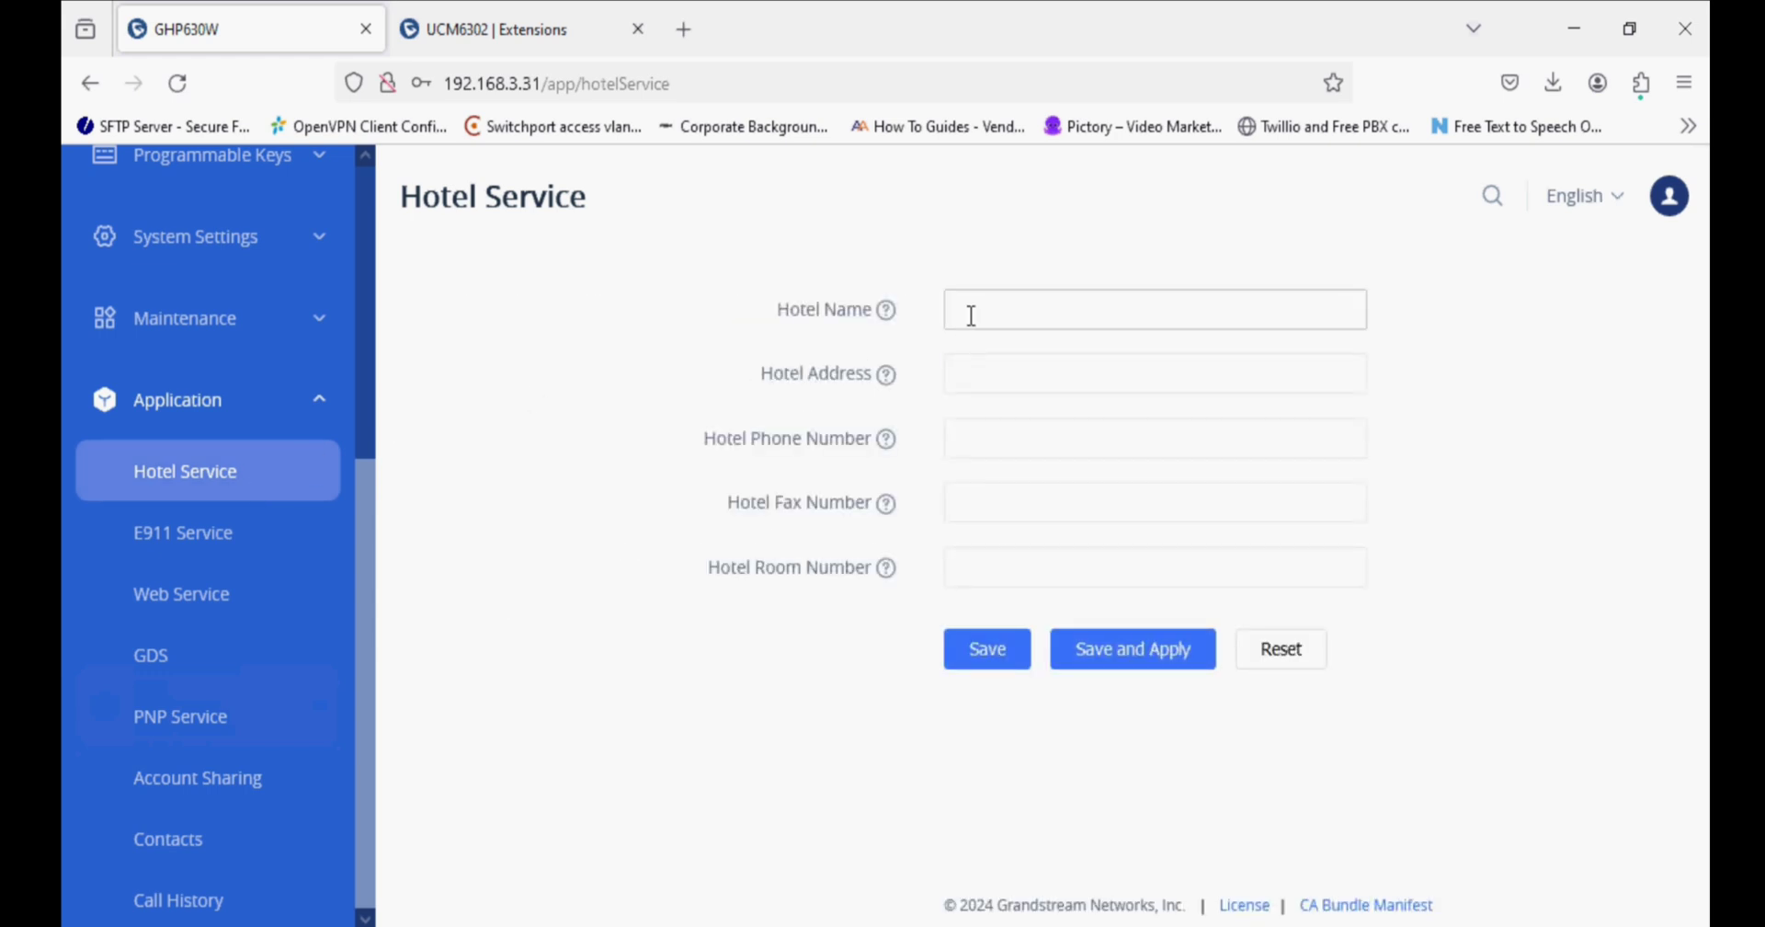
{"action": "left_click", "coordinate": [969, 312]}
{"action": "left_click", "coordinate": [957, 363]}
{"action": "left_click", "coordinate": [1001, 436]}
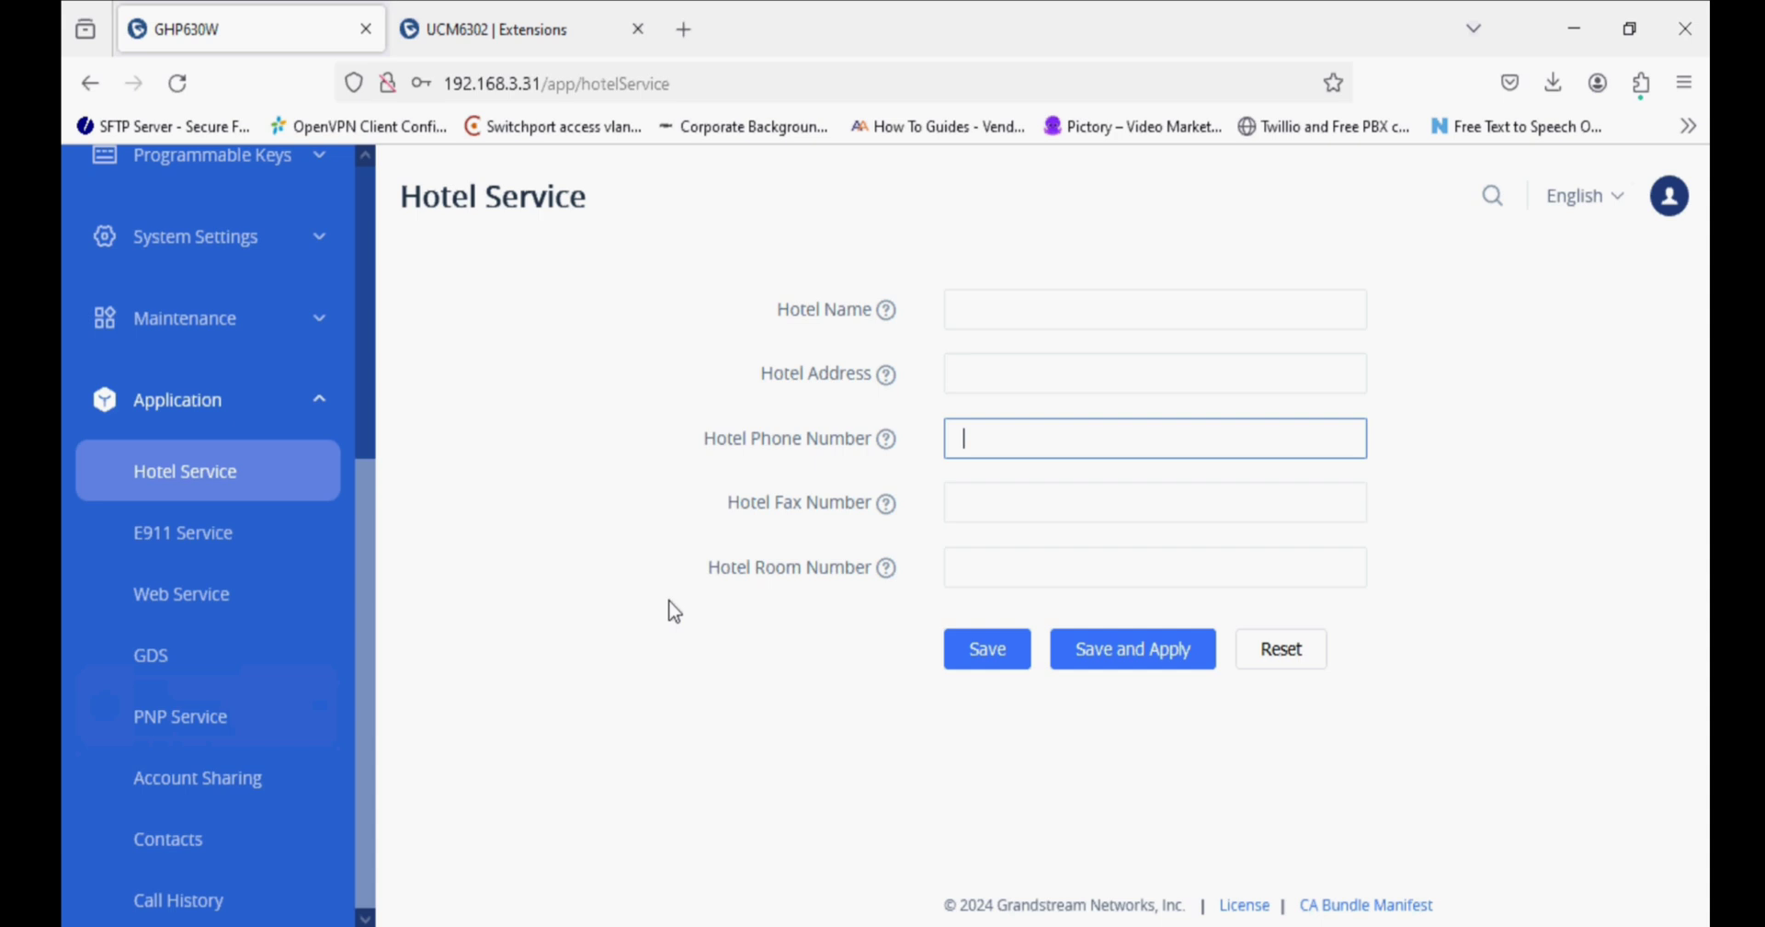
{"action": "left_click", "coordinate": [147, 537]}
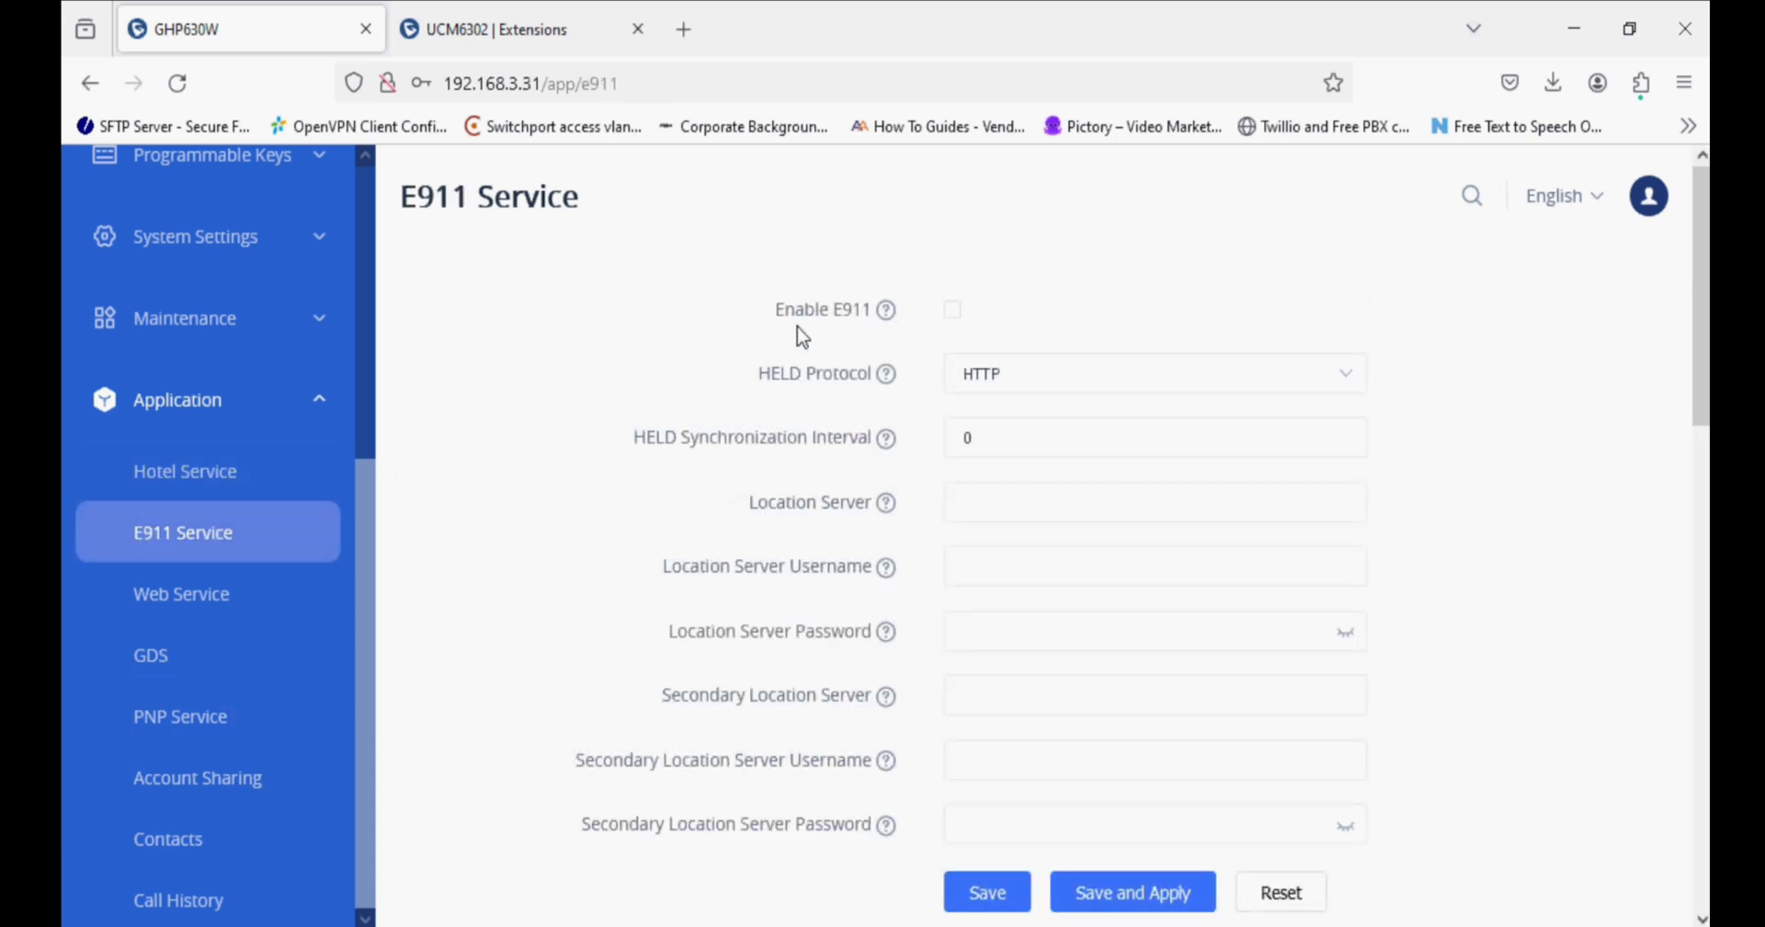
{"action": "left_click", "coordinate": [259, 614]}
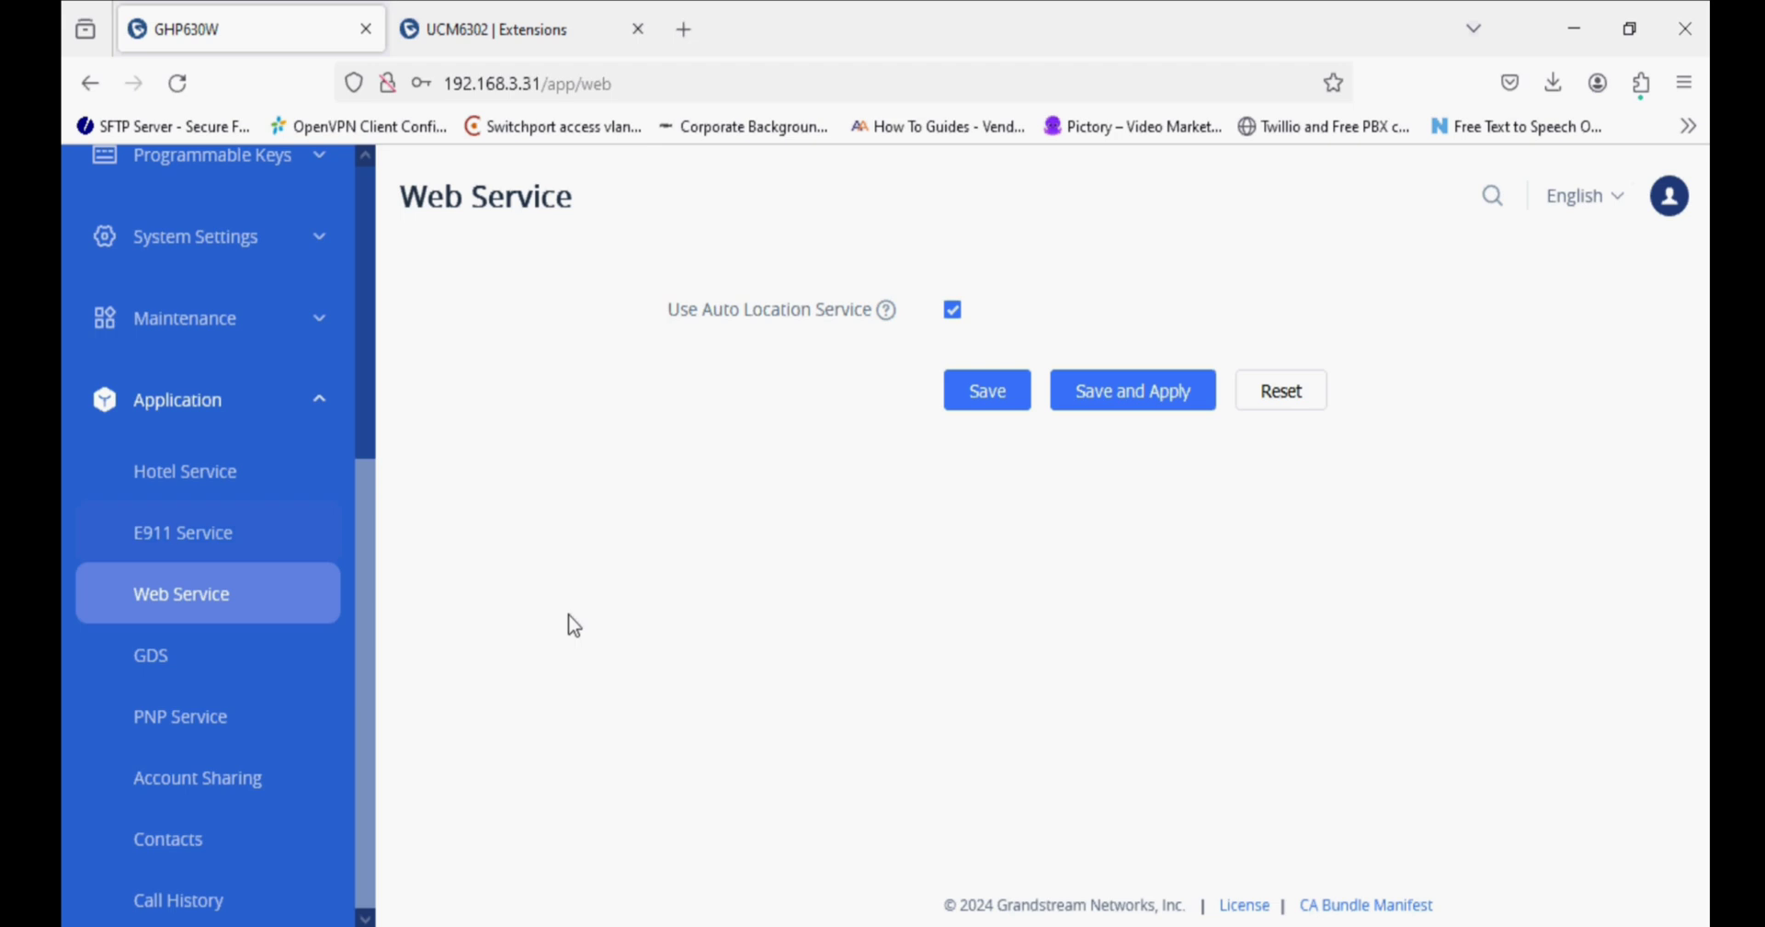
Review the GDS table, leaving row 1's Service Type unchanged.
{"action": "left_click", "coordinate": [248, 675]}
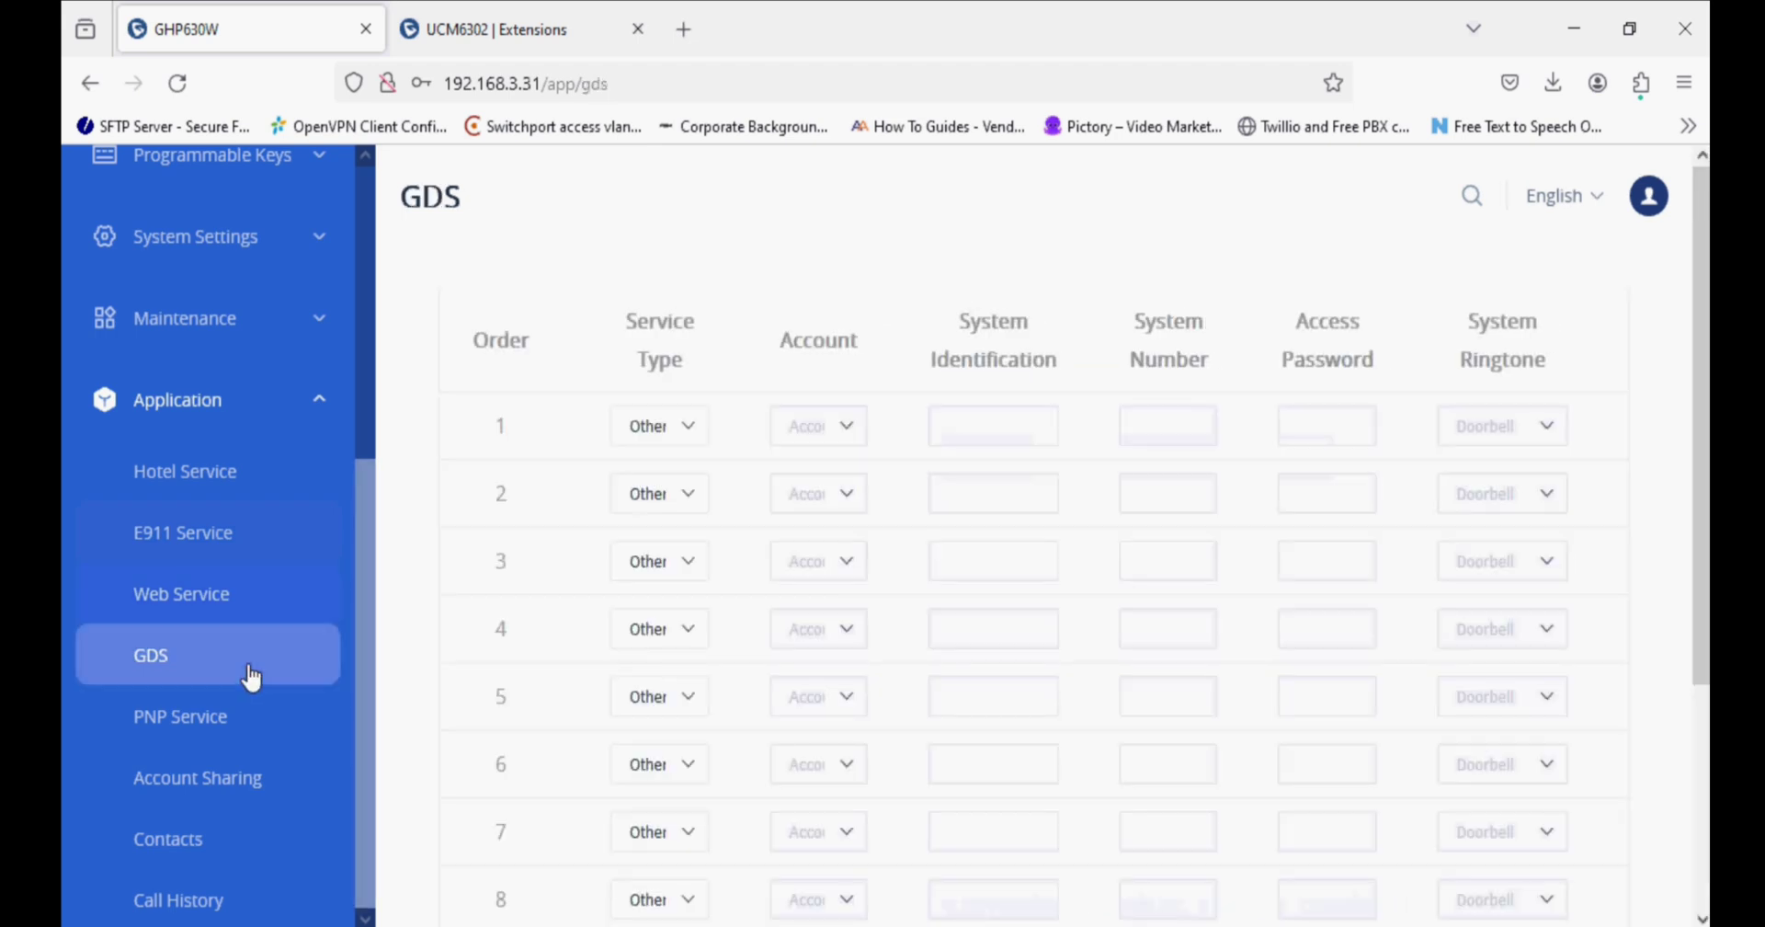
{"action": "scroll", "coordinate": [658, 500], "scroll_direction": "down", "scroll_amount": 3}
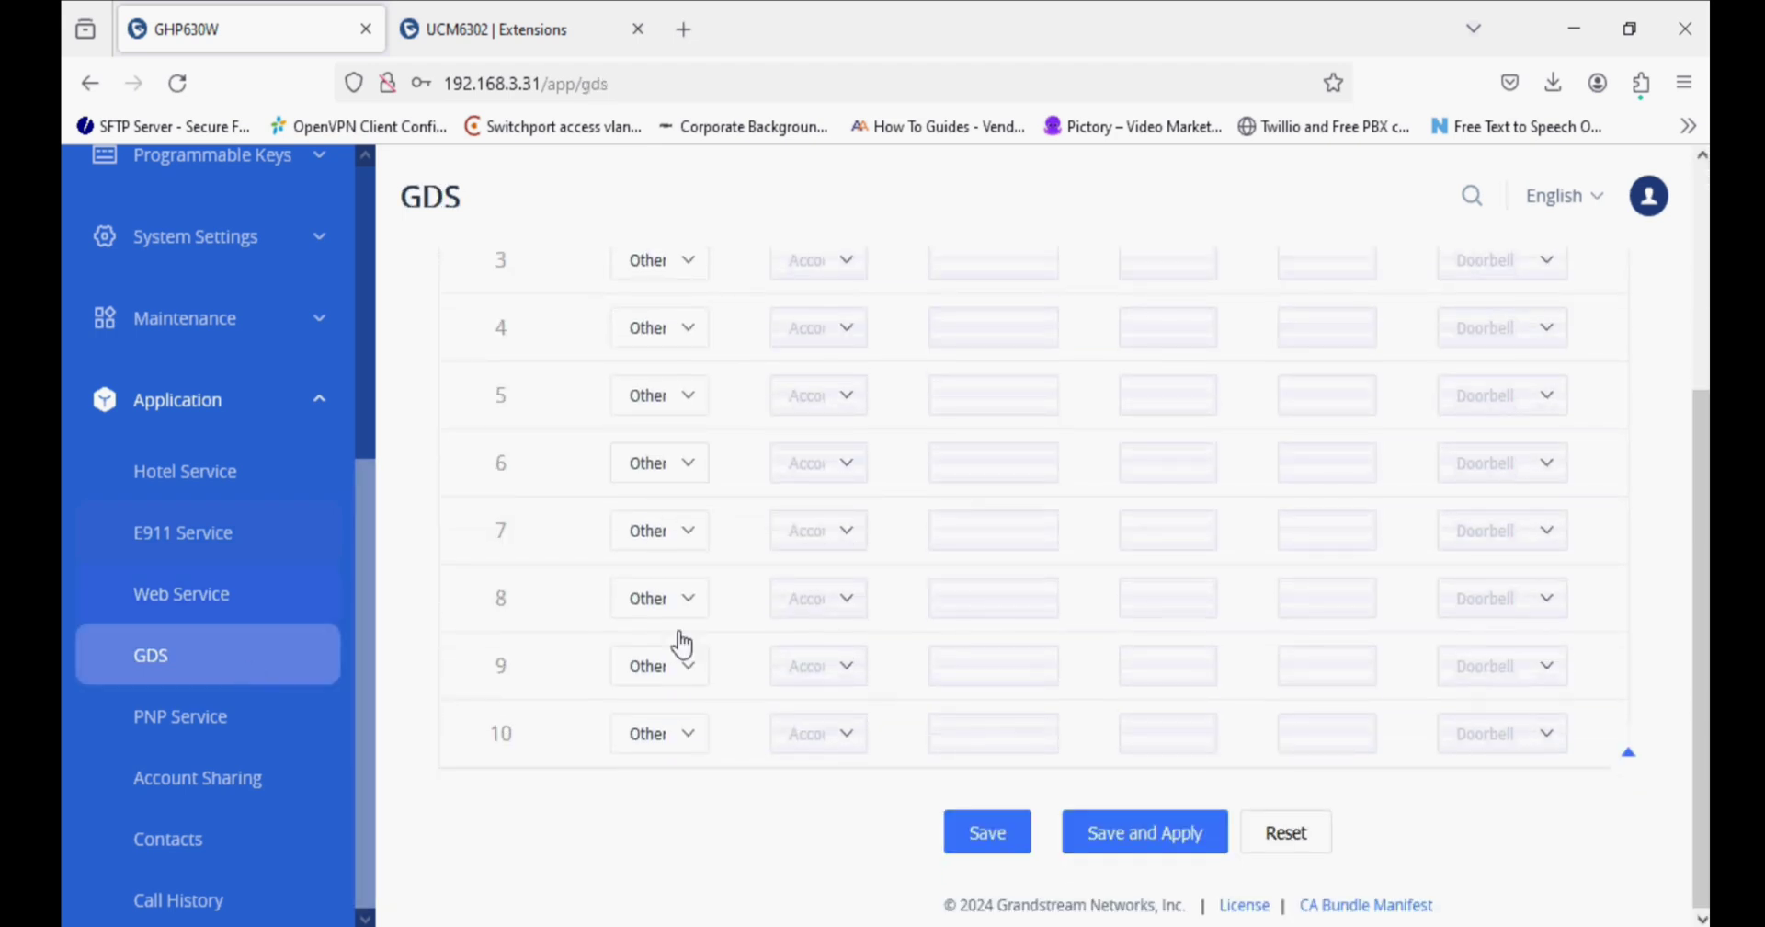
{"action": "scroll", "coordinate": [610, 524], "scroll_direction": "up", "scroll_amount": 3}
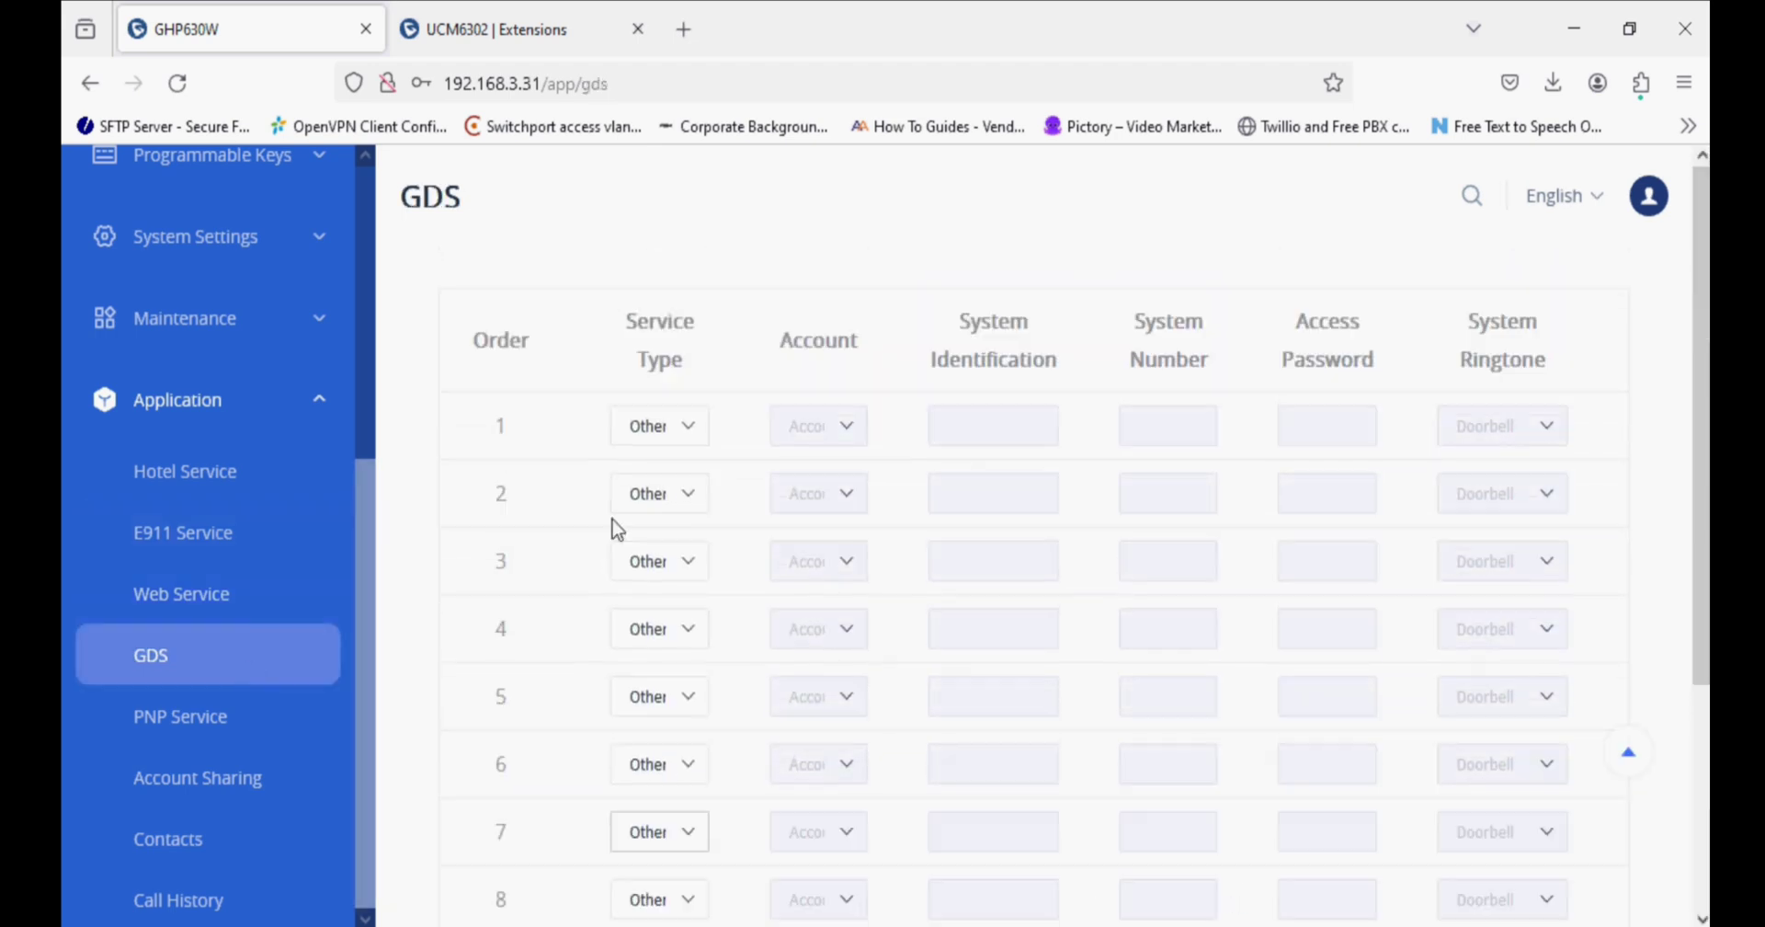
{"action": "left_click", "coordinate": [674, 428]}
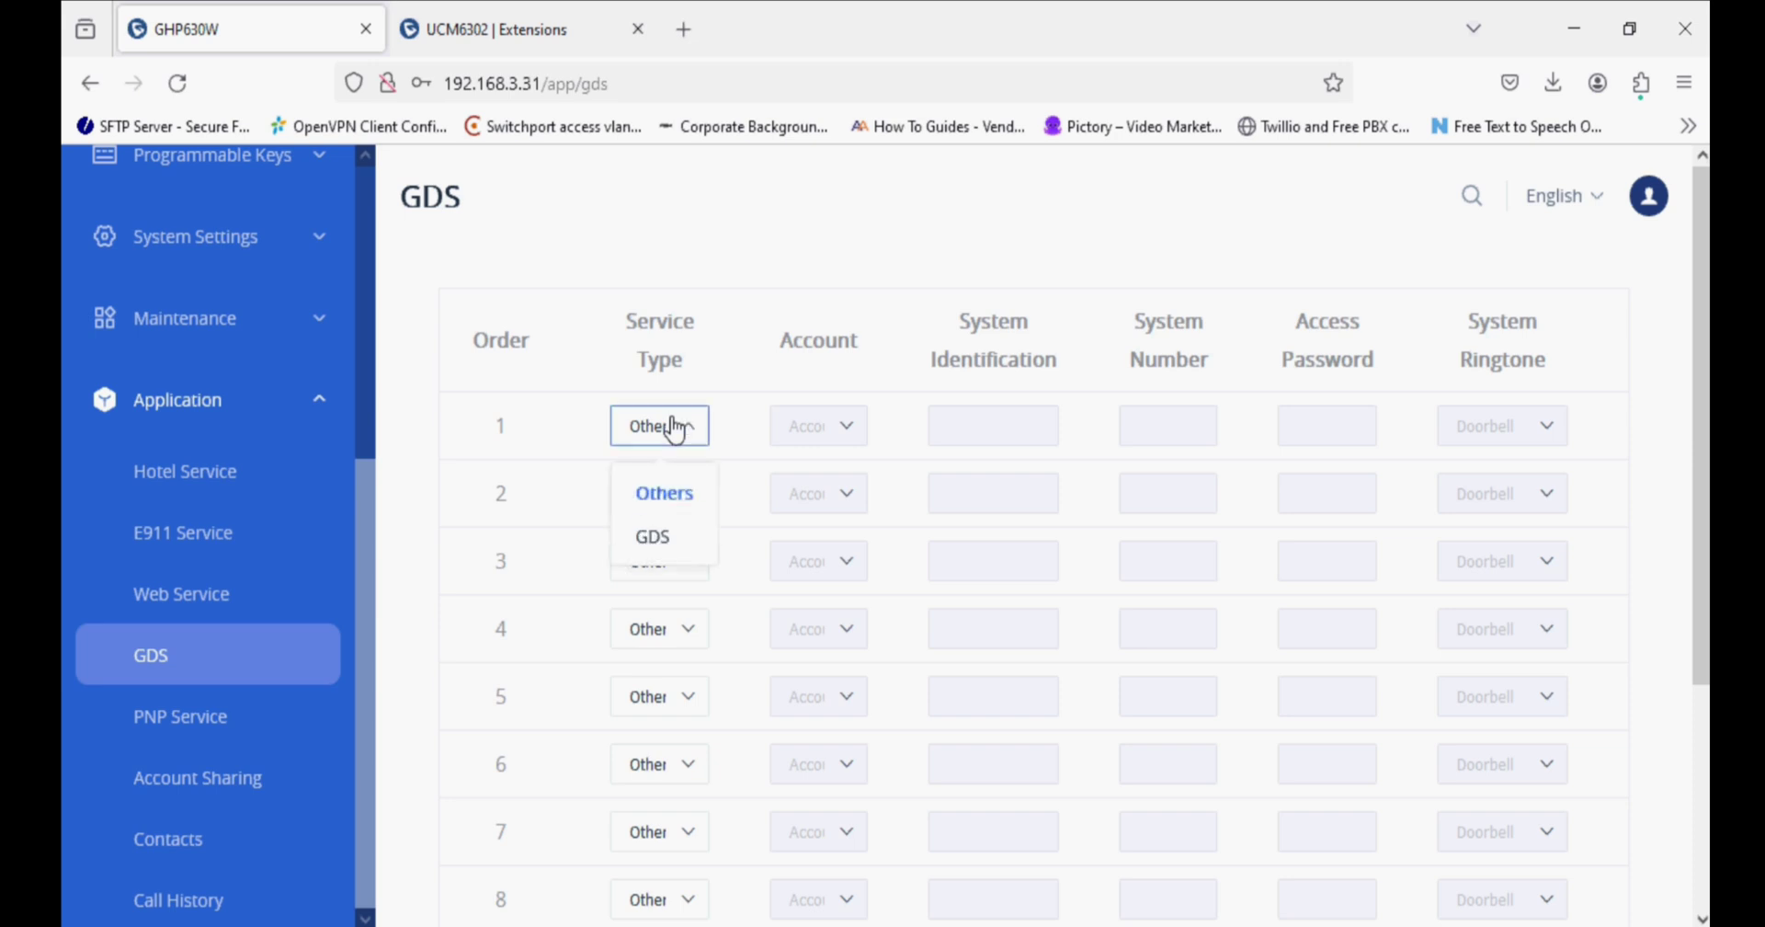
{"action": "left_click", "coordinate": [574, 521]}
{"action": "left_click", "coordinate": [250, 716]}
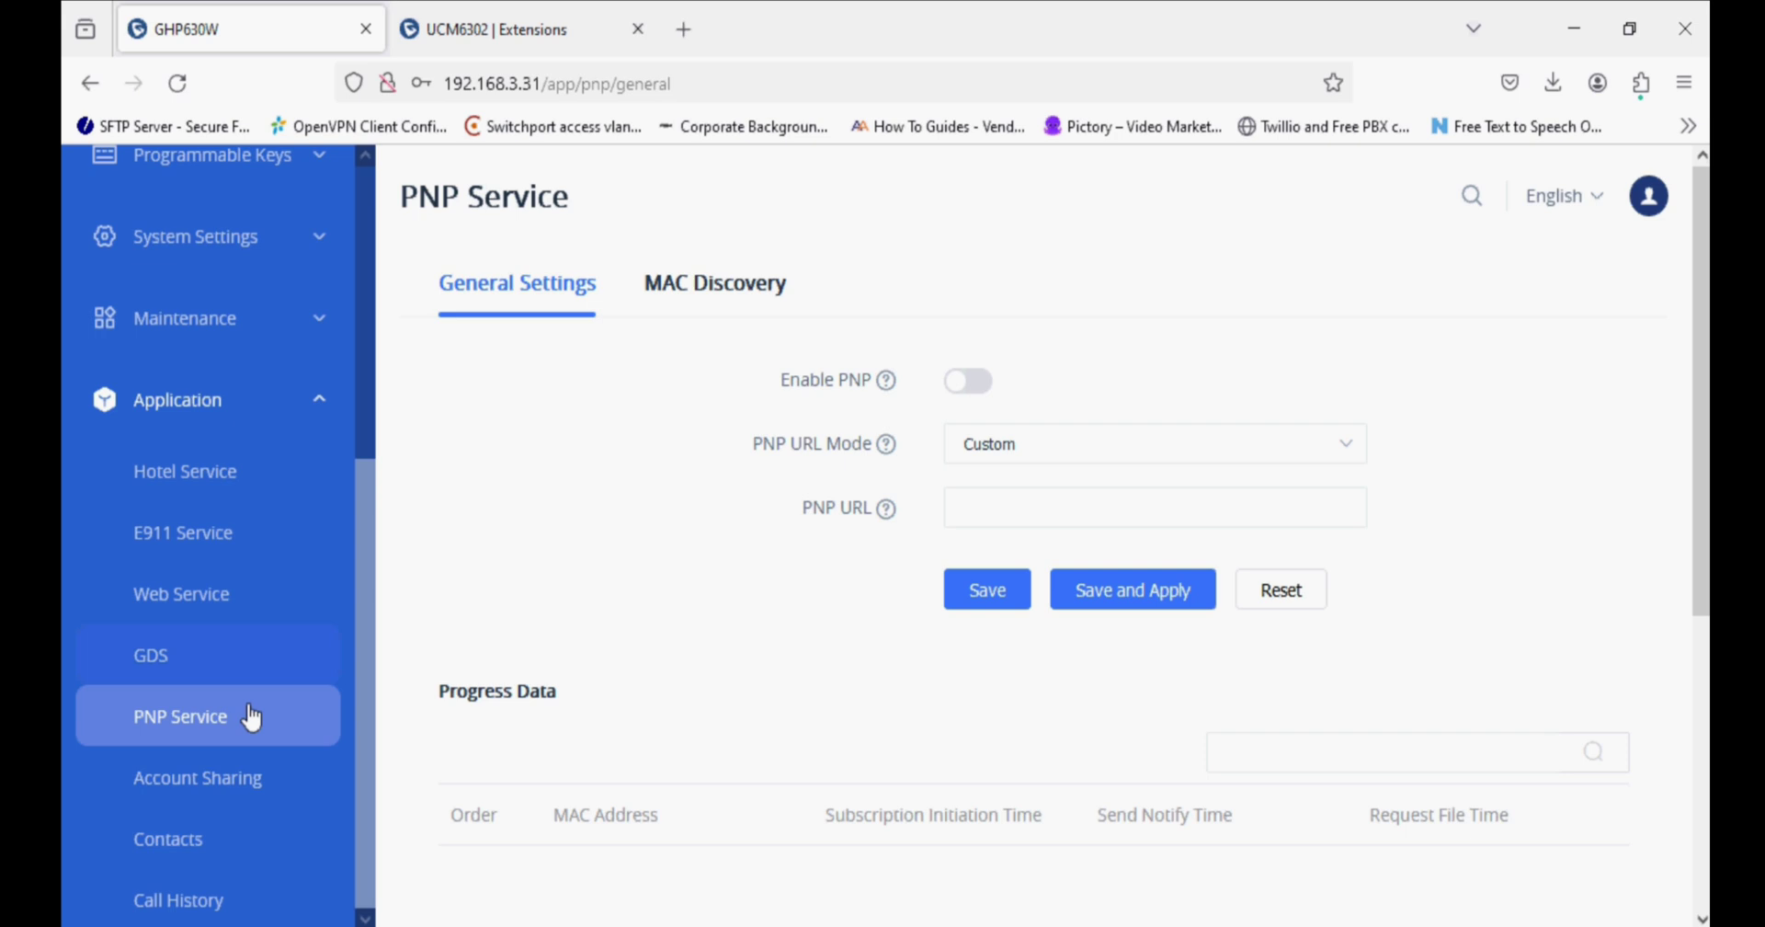
Review Account Sharing, Contacts and the empty Call History, leaving all defaults unchanged.
{"action": "left_click", "coordinate": [232, 778]}
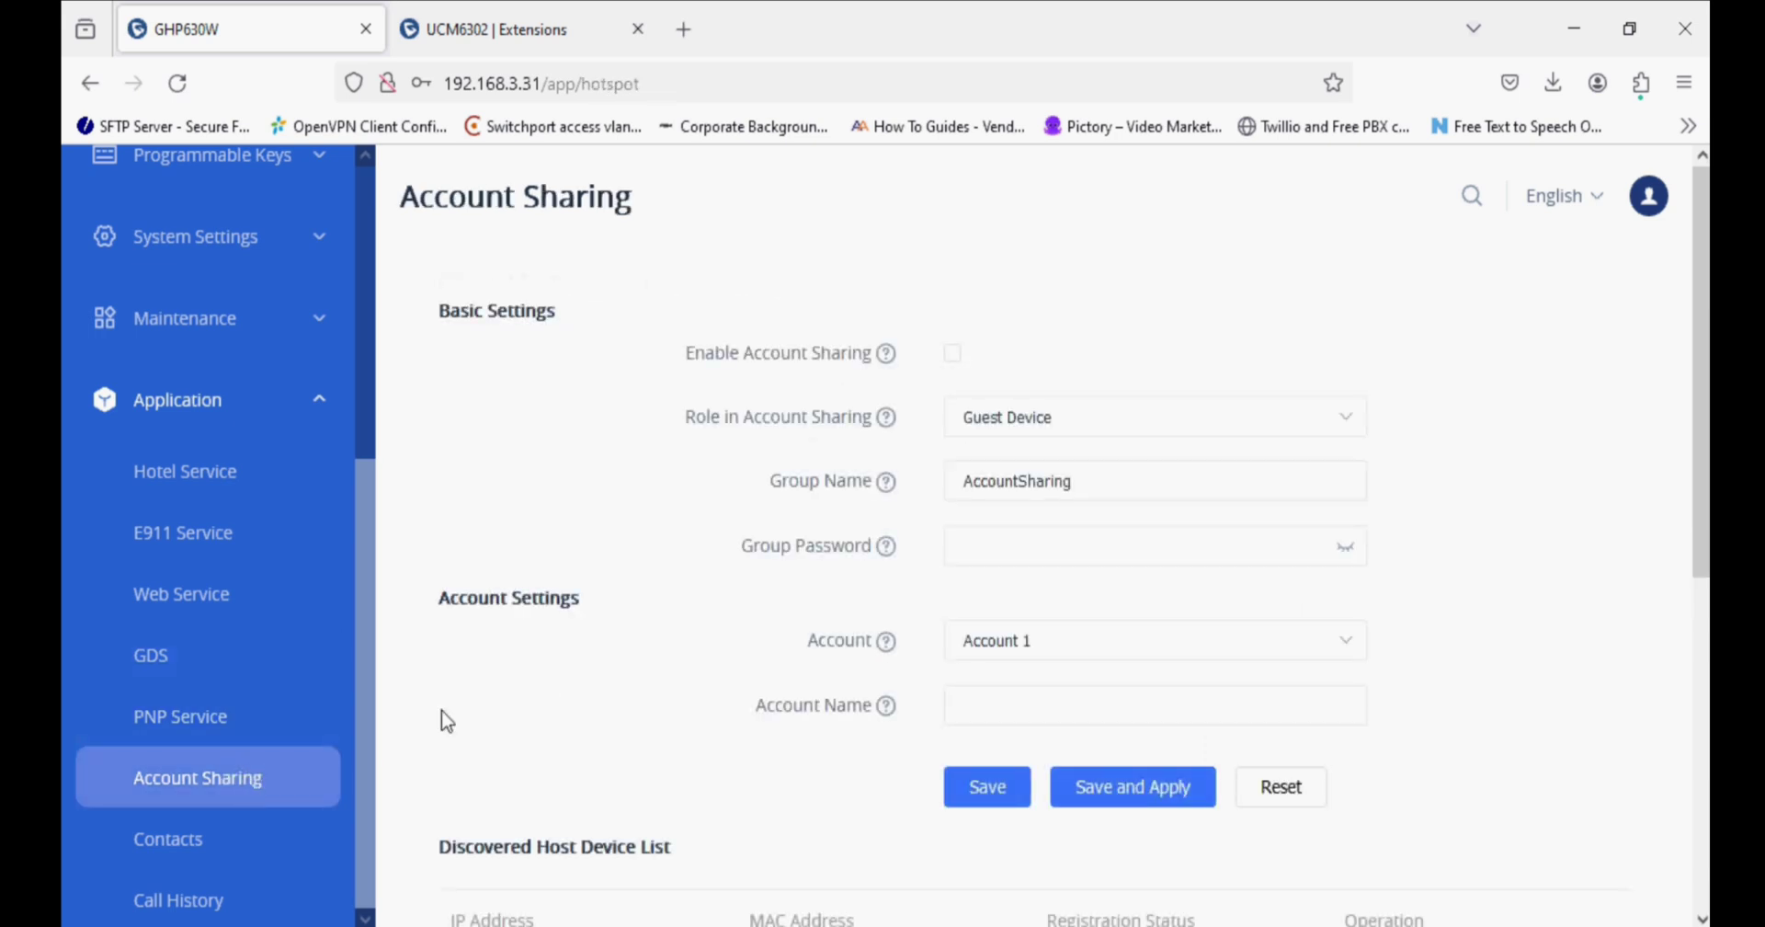
{"action": "scroll", "coordinate": [652, 519], "scroll_direction": "down", "scroll_amount": 2}
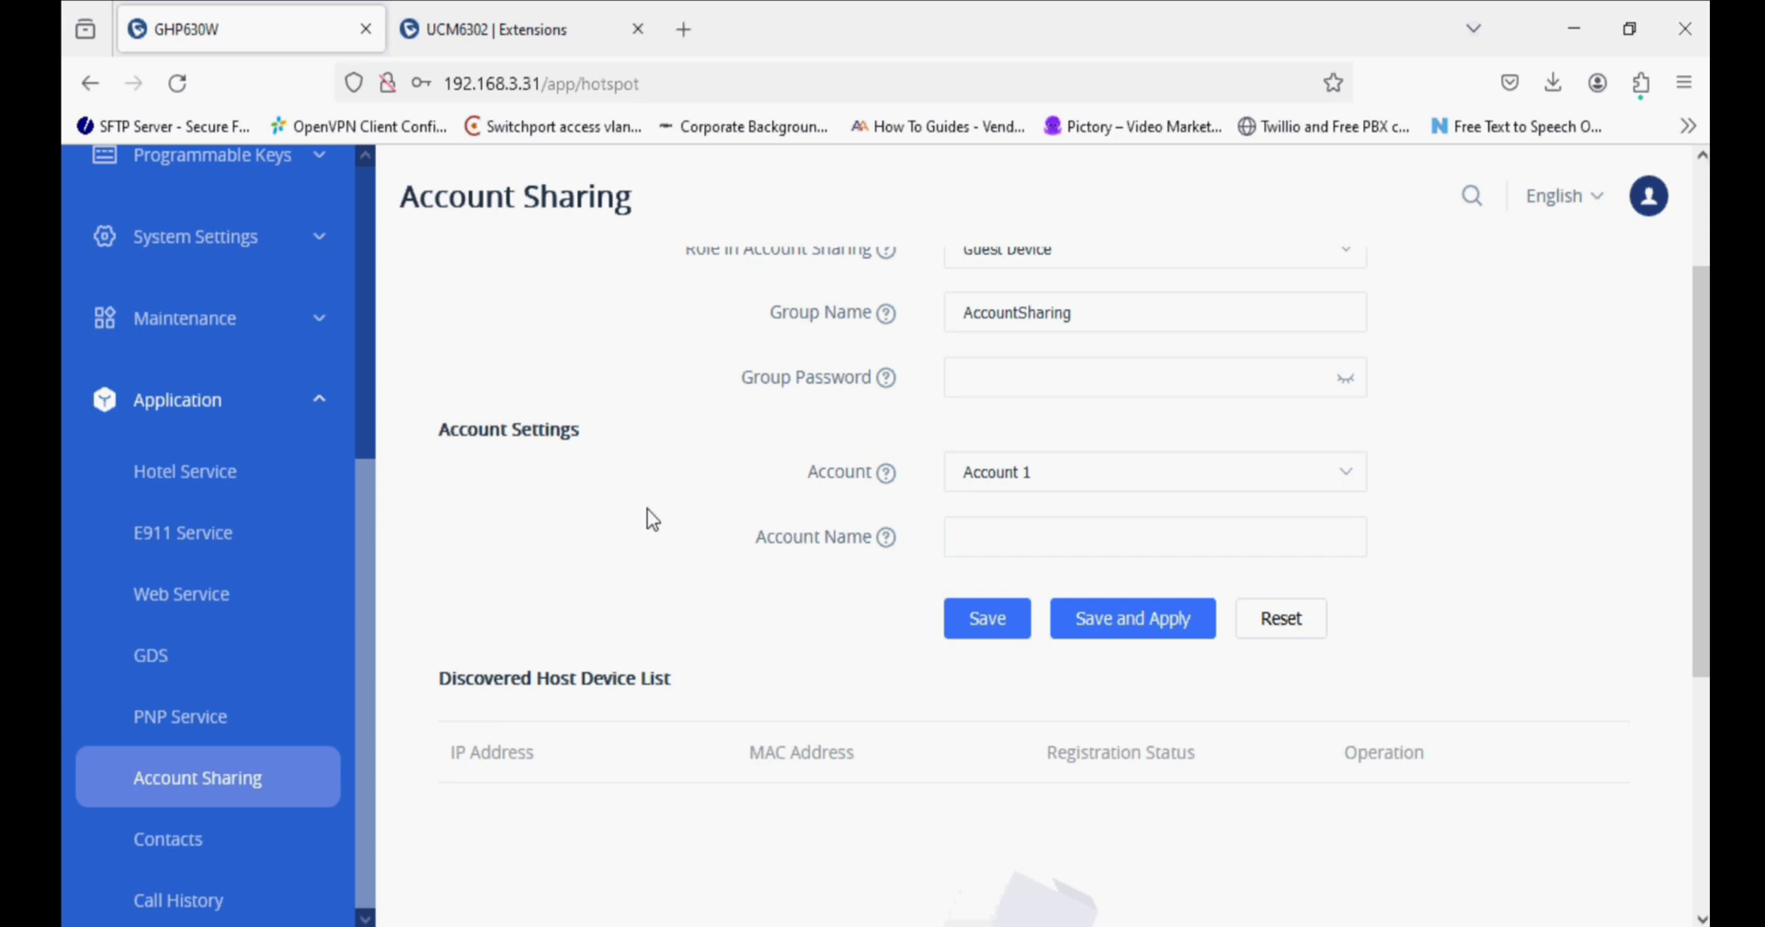
{"action": "scroll", "coordinate": [652, 519], "scroll_direction": "down", "scroll_amount": 5}
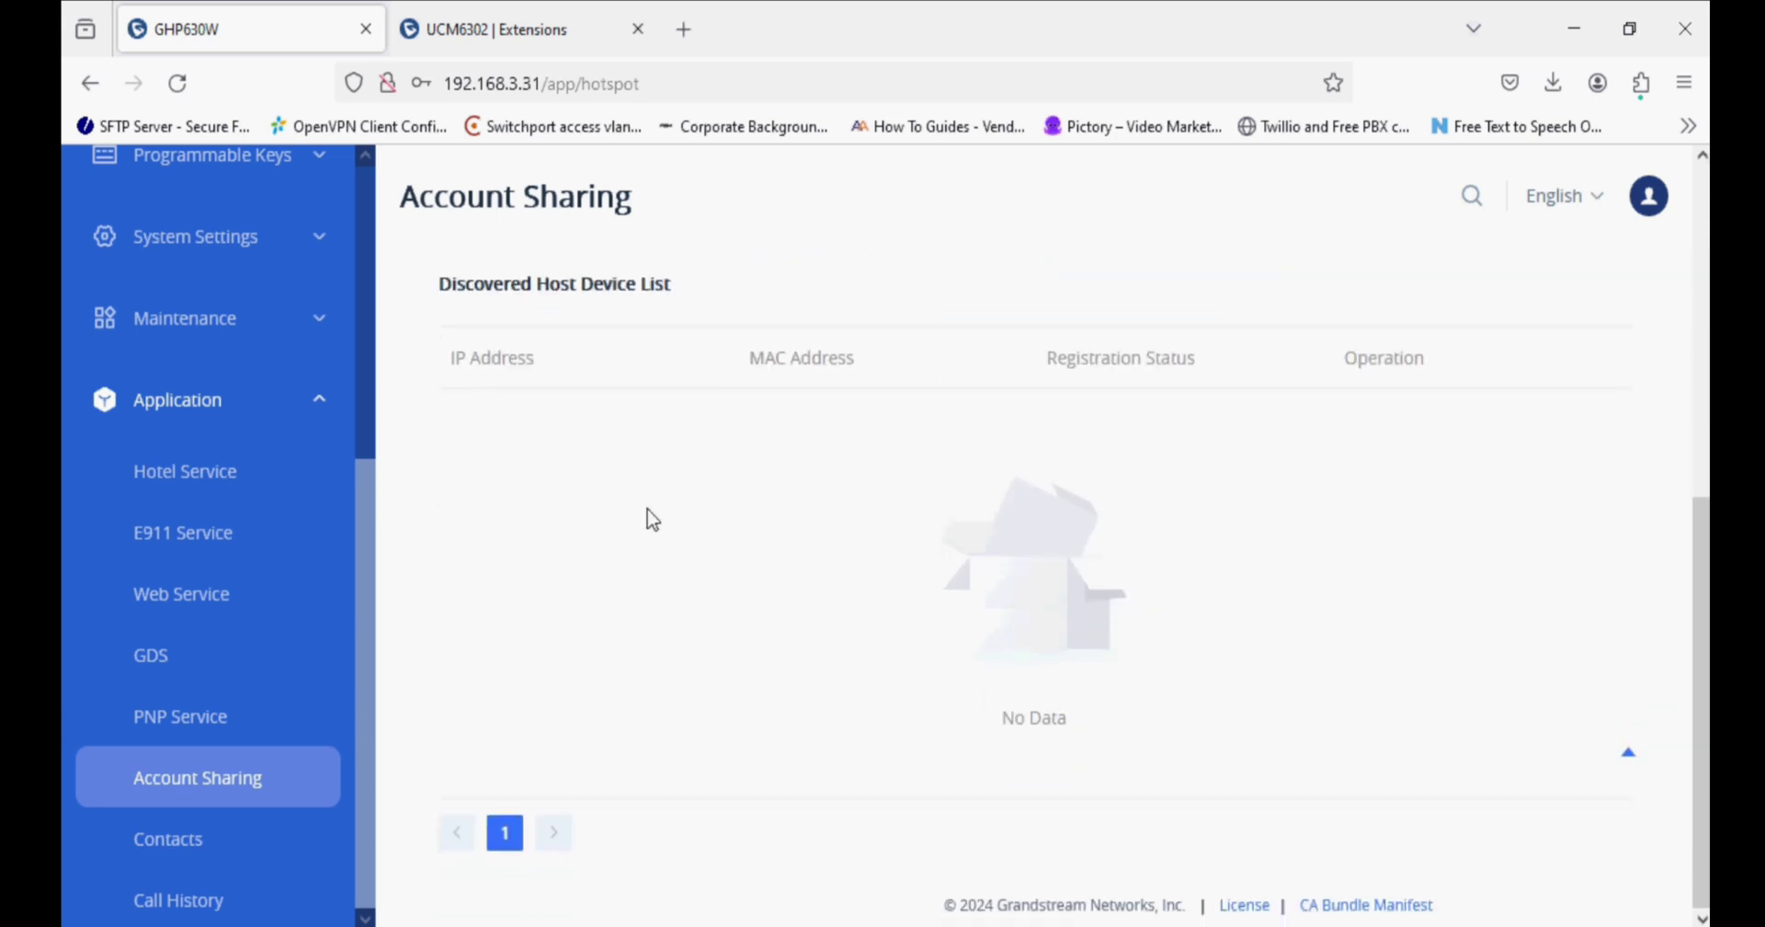
{"action": "left_click", "coordinate": [221, 837]}
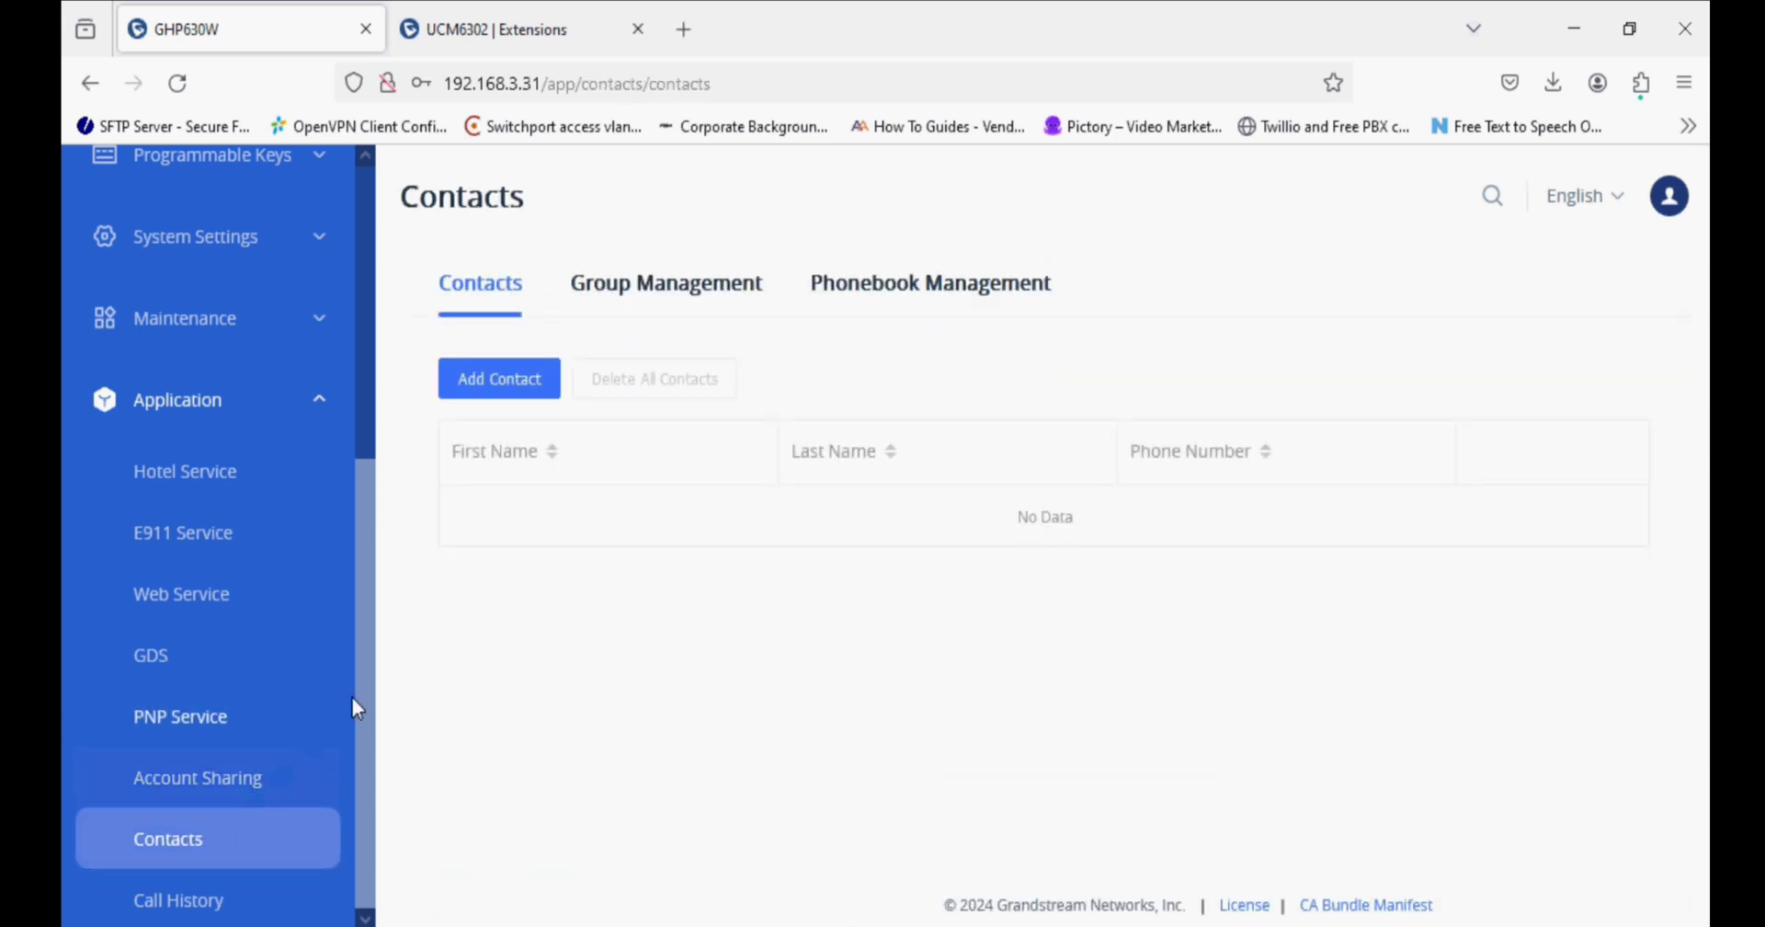
{"action": "left_click", "coordinate": [175, 897]}
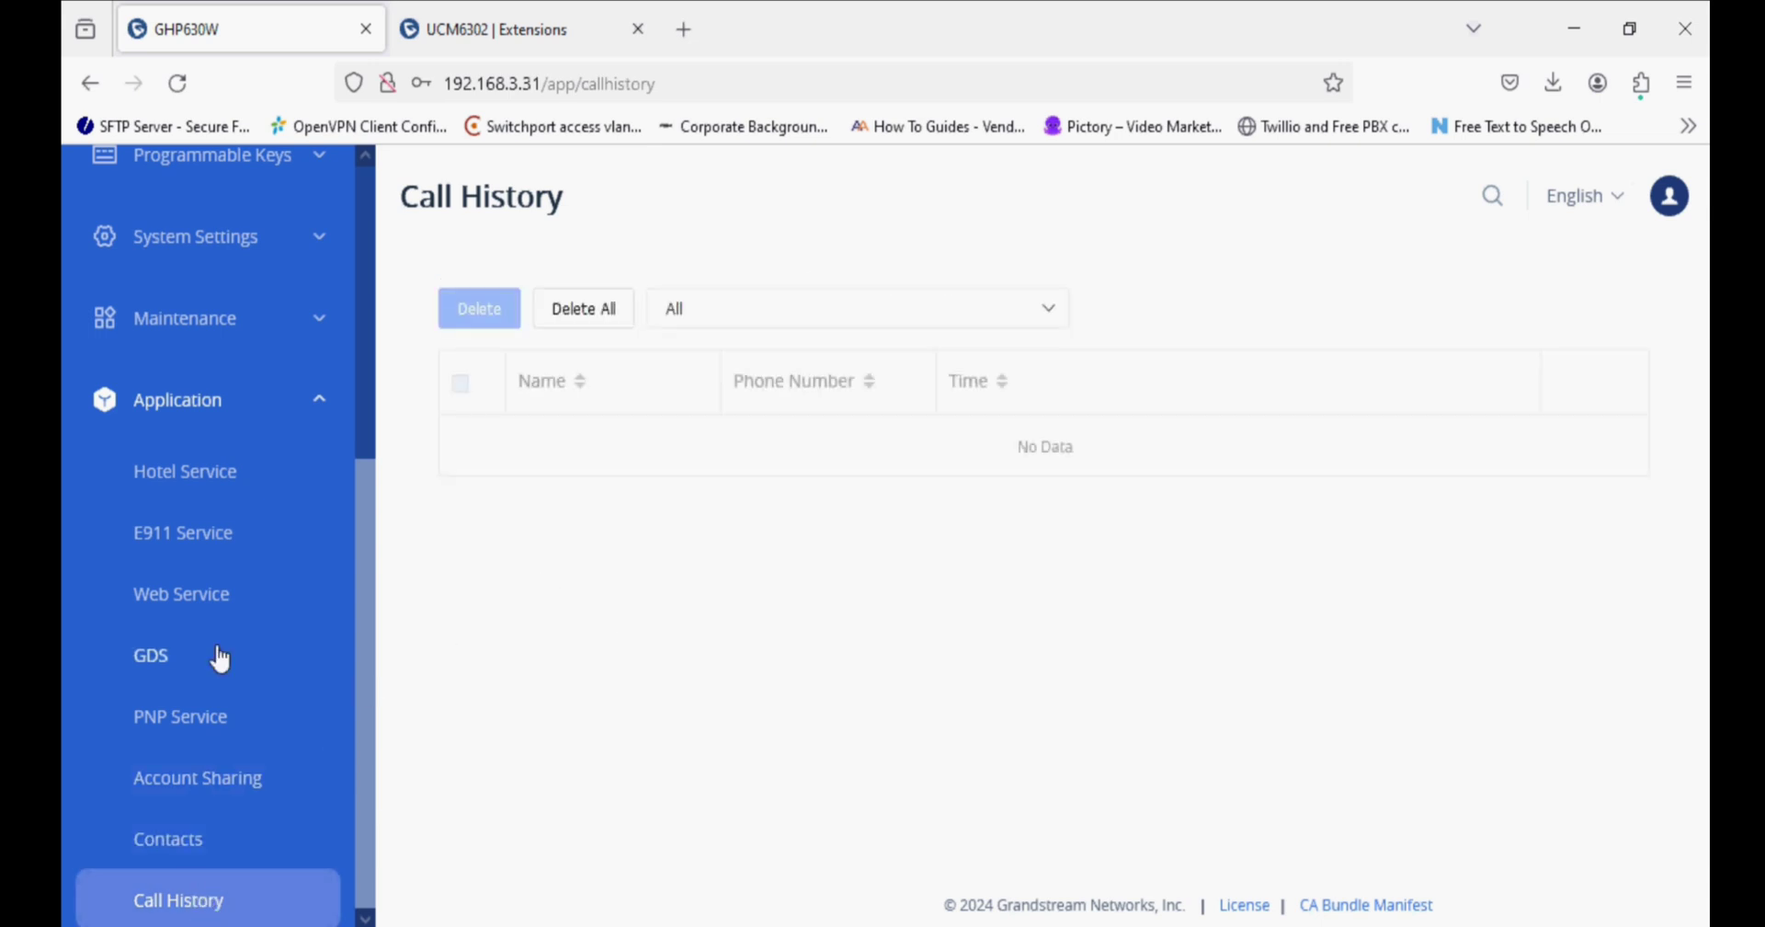
{"action": "scroll", "coordinate": [184, 660], "scroll_direction": "up", "scroll_amount": 5}
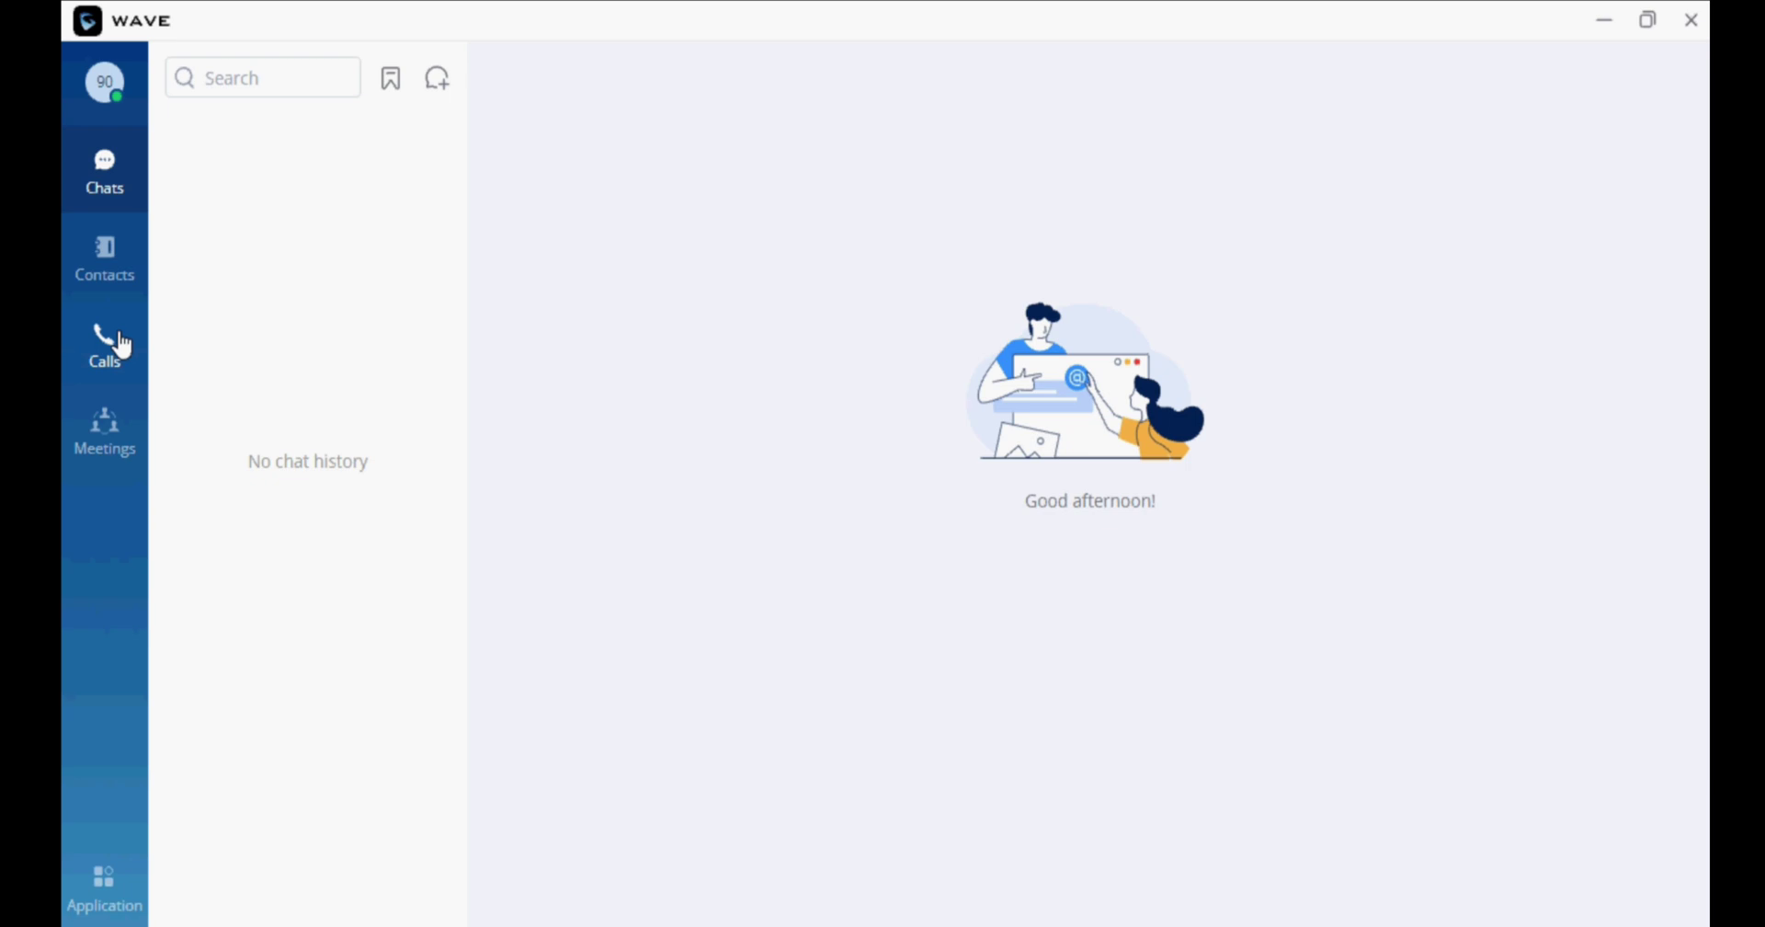
Dial 903 from the Wave keypad, place an audio call, and hang up after about 6 seconds.
{"action": "left_click", "coordinate": [111, 345]}
{"action": "left_click", "coordinate": [409, 736]}
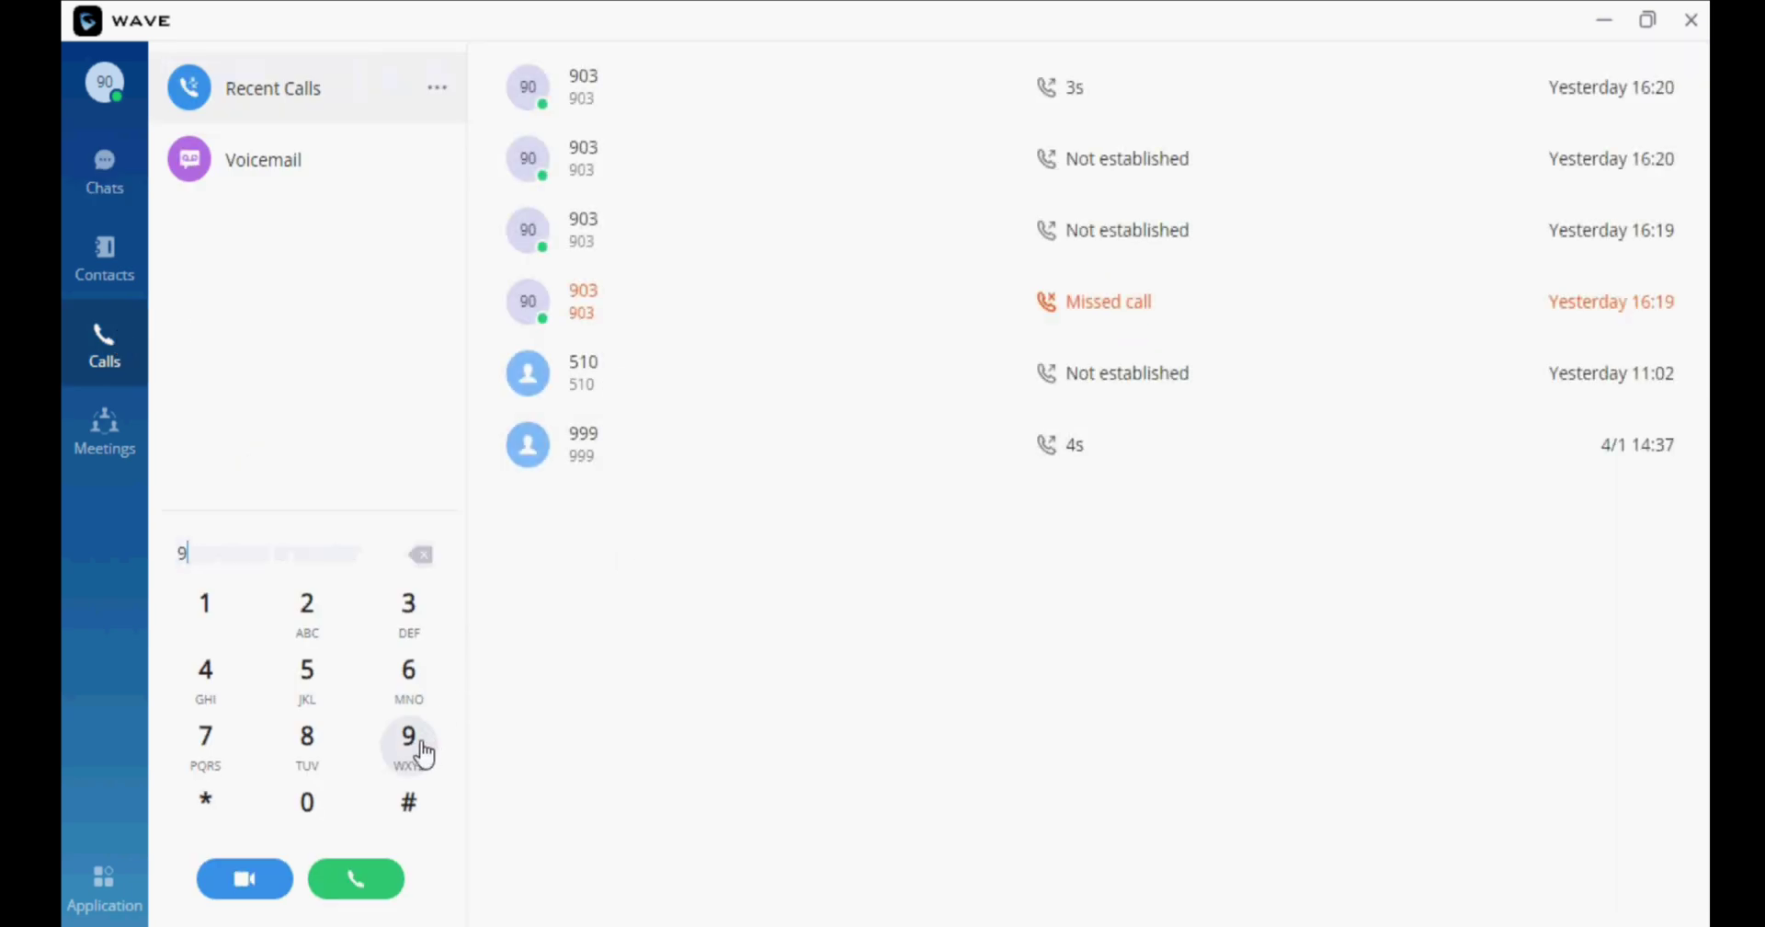
{"action": "left_click", "coordinate": [309, 803]}
{"action": "left_click", "coordinate": [409, 607]}
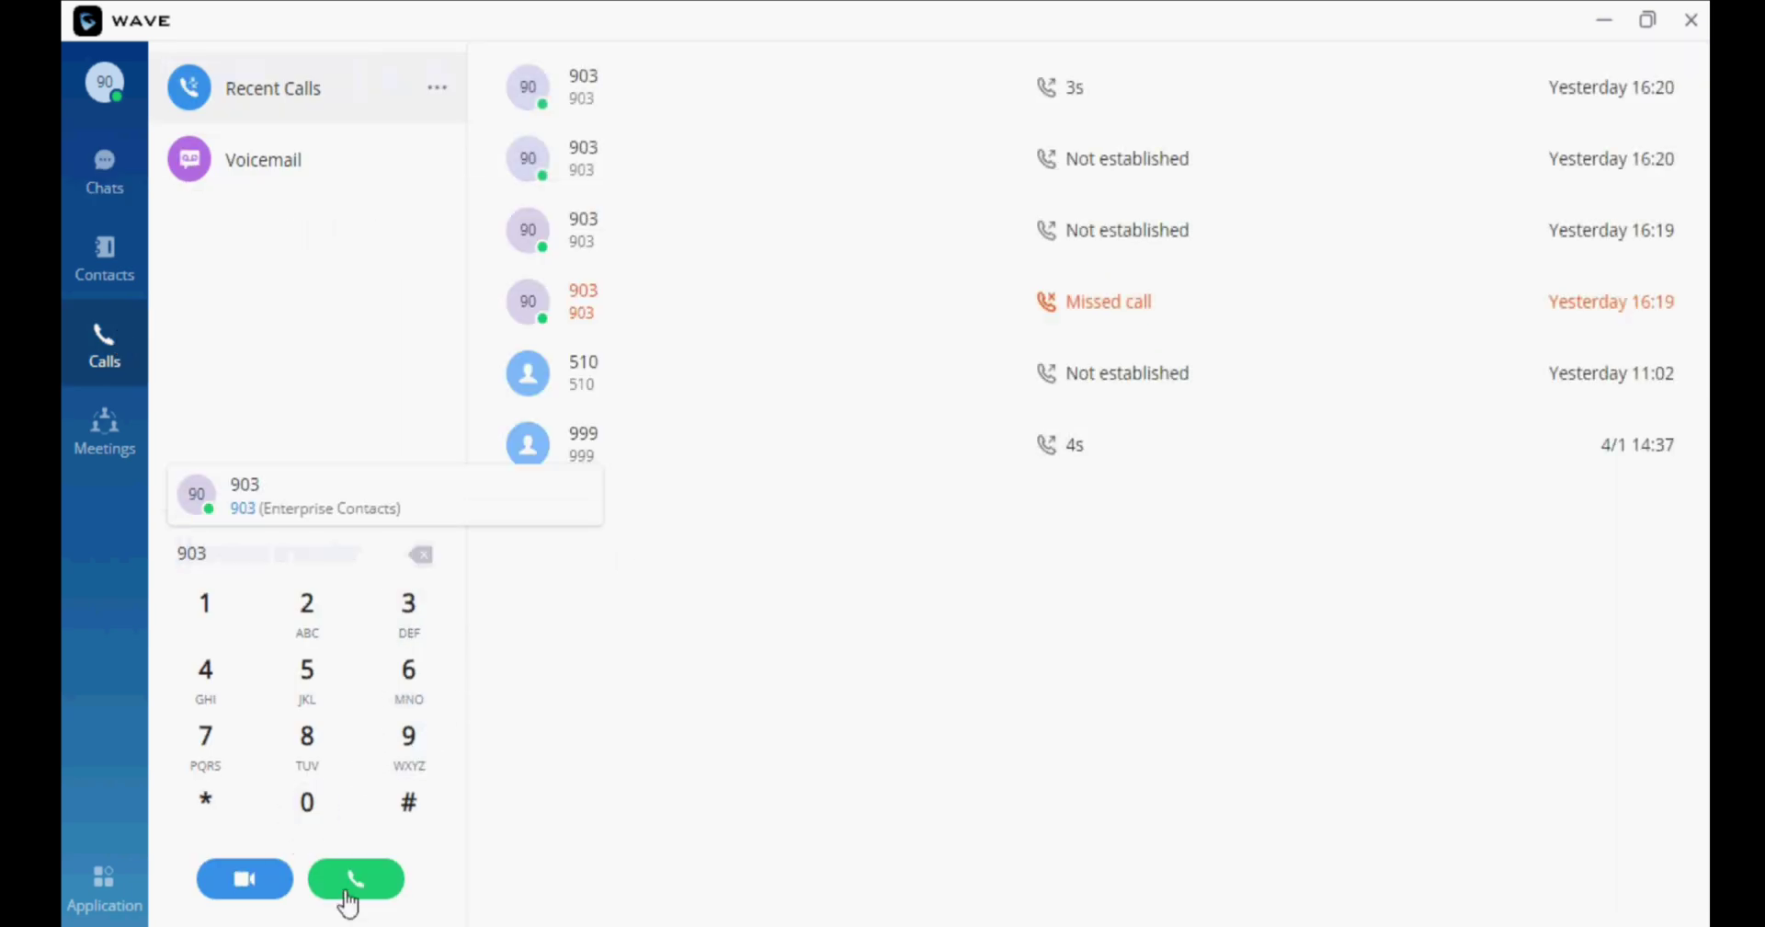
{"action": "left_click", "coordinate": [355, 878]}
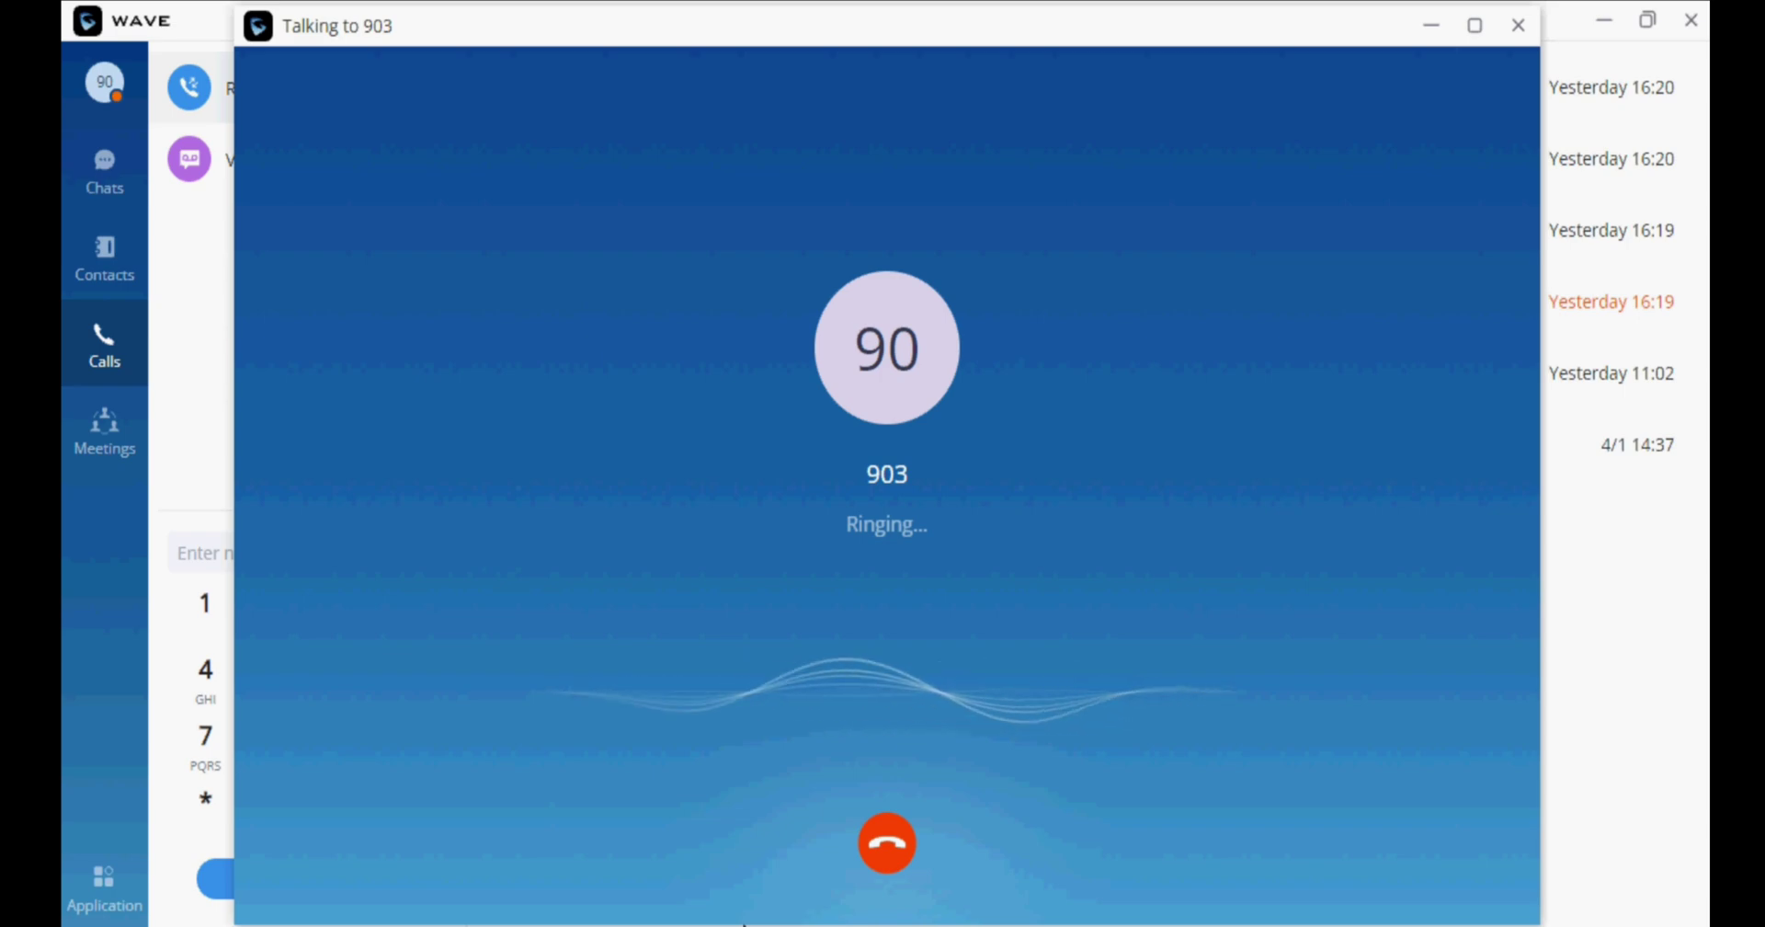
{"action": "mouse_move", "coordinate": [740, 924]}
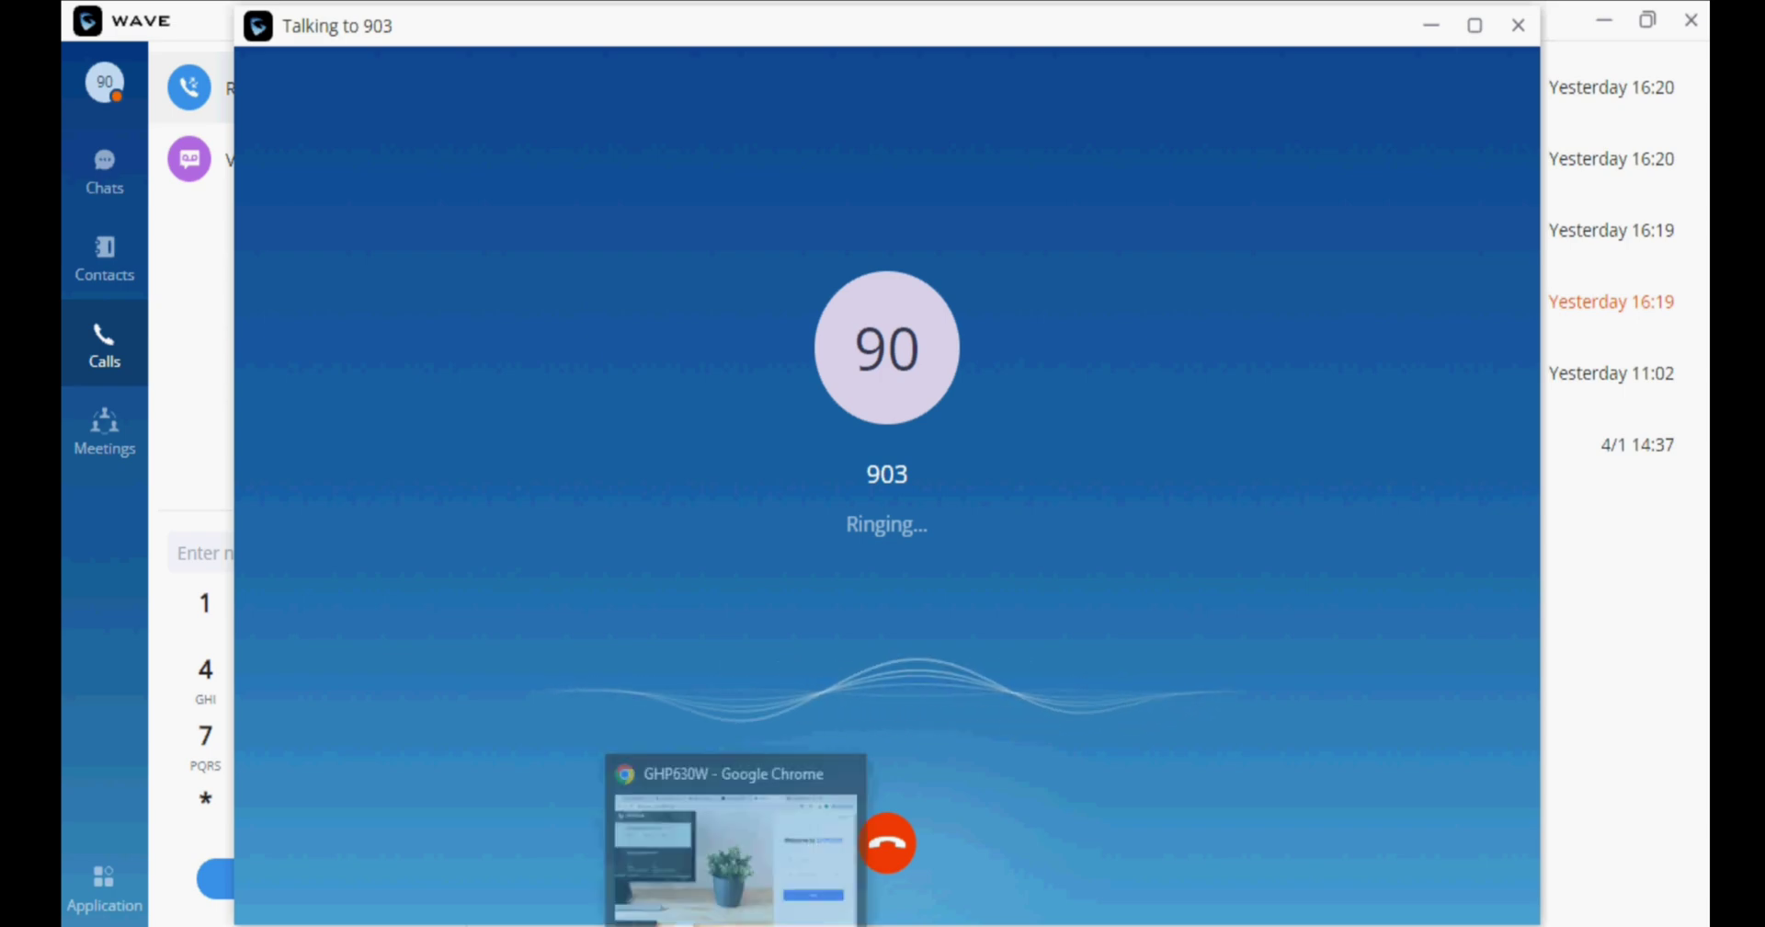
{"action": "mouse_move", "coordinate": [795, 924]}
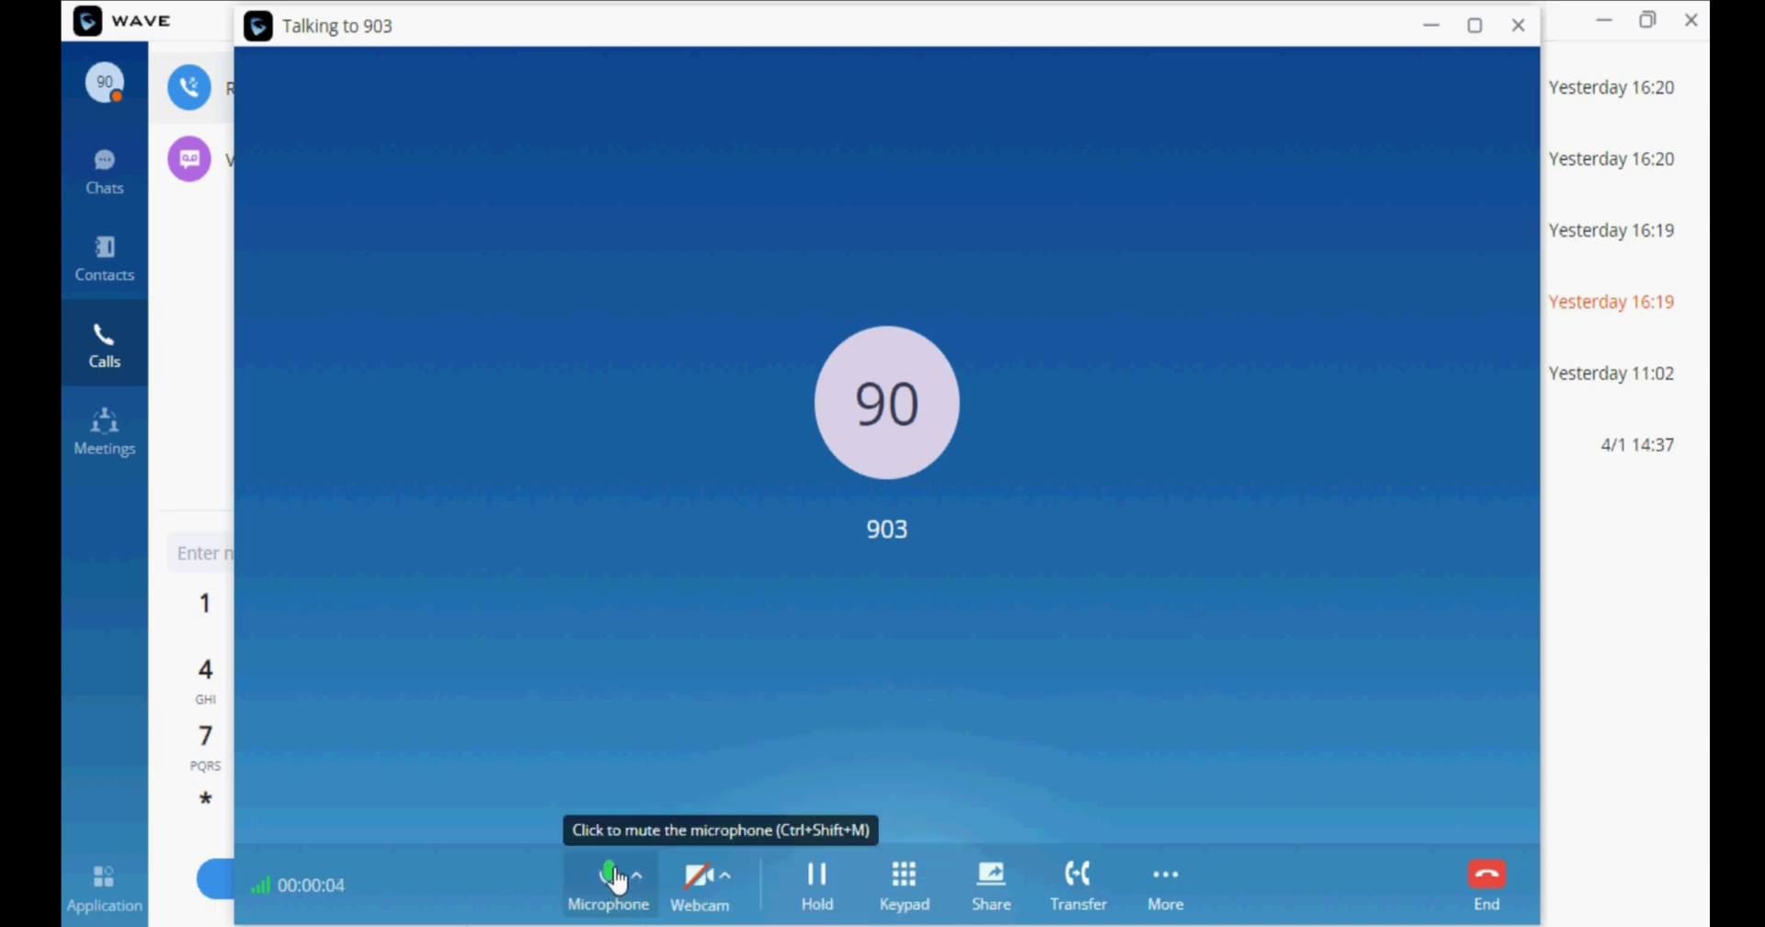
{"action": "left_click", "coordinate": [1482, 874]}
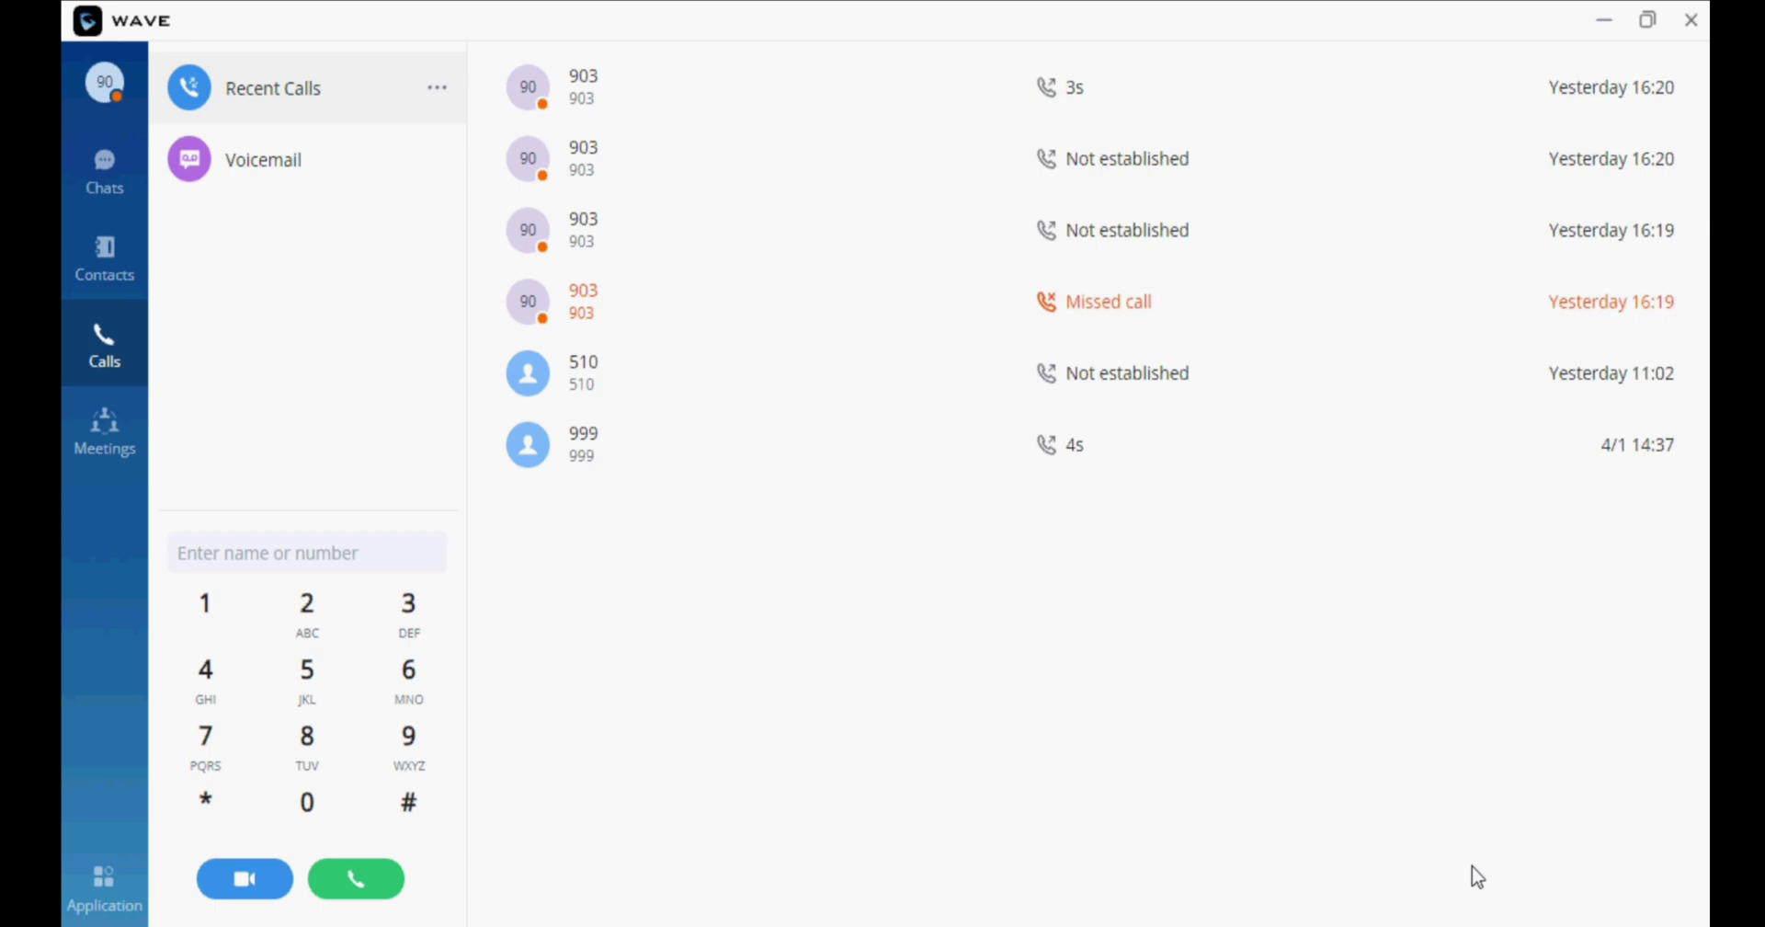
Minimize Wave, log into the GHP630W web page with the admin username and password, and decline Firefox's password-save offer.
{"action": "left_click", "coordinate": [1597, 20]}
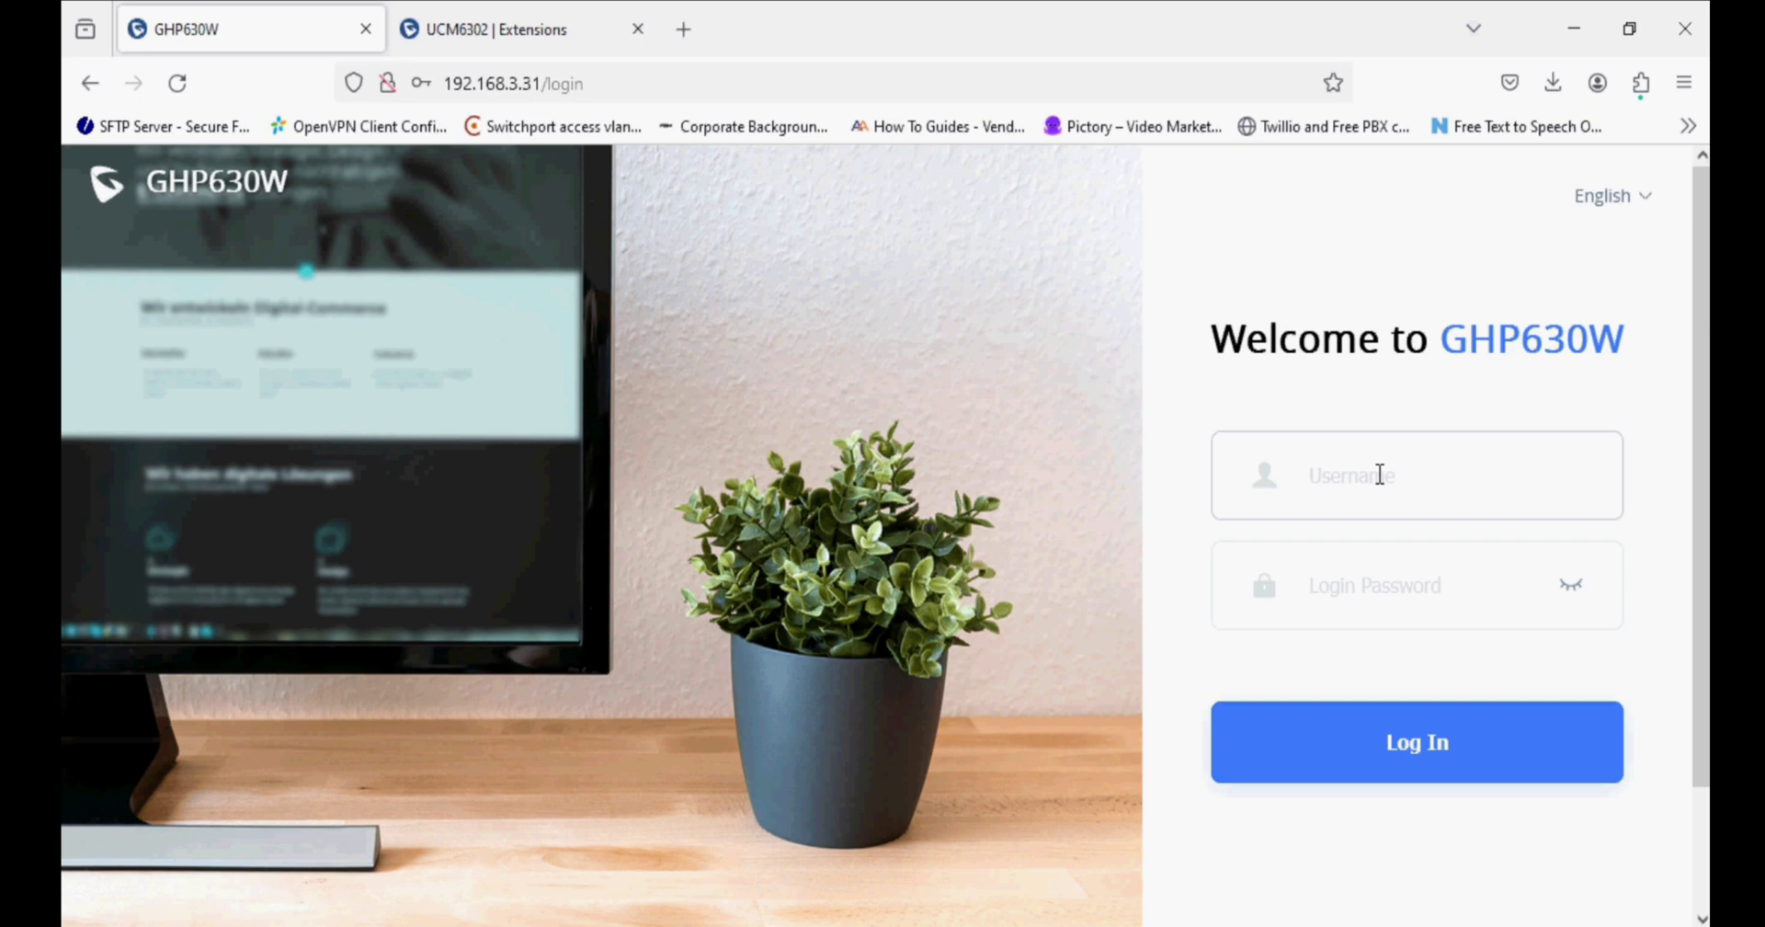
{"action": "type", "text": "admin"}
{"action": "left_click", "coordinate": [1416, 585]}
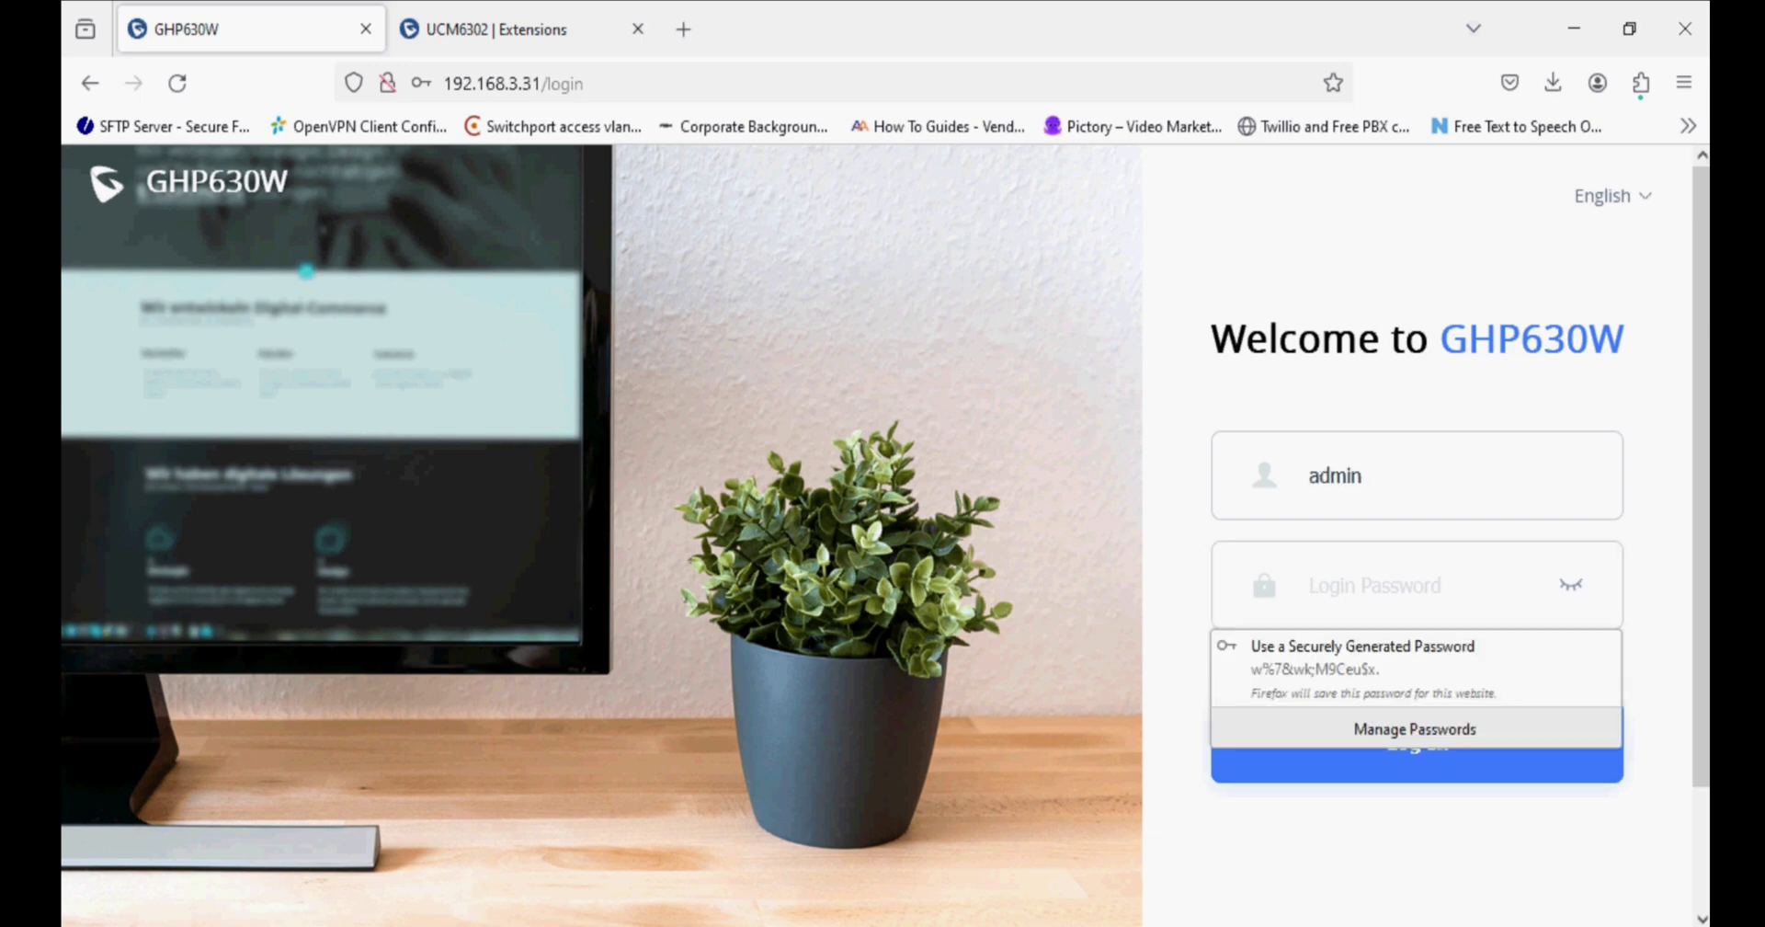
{"action": "type", "text": "•••"}
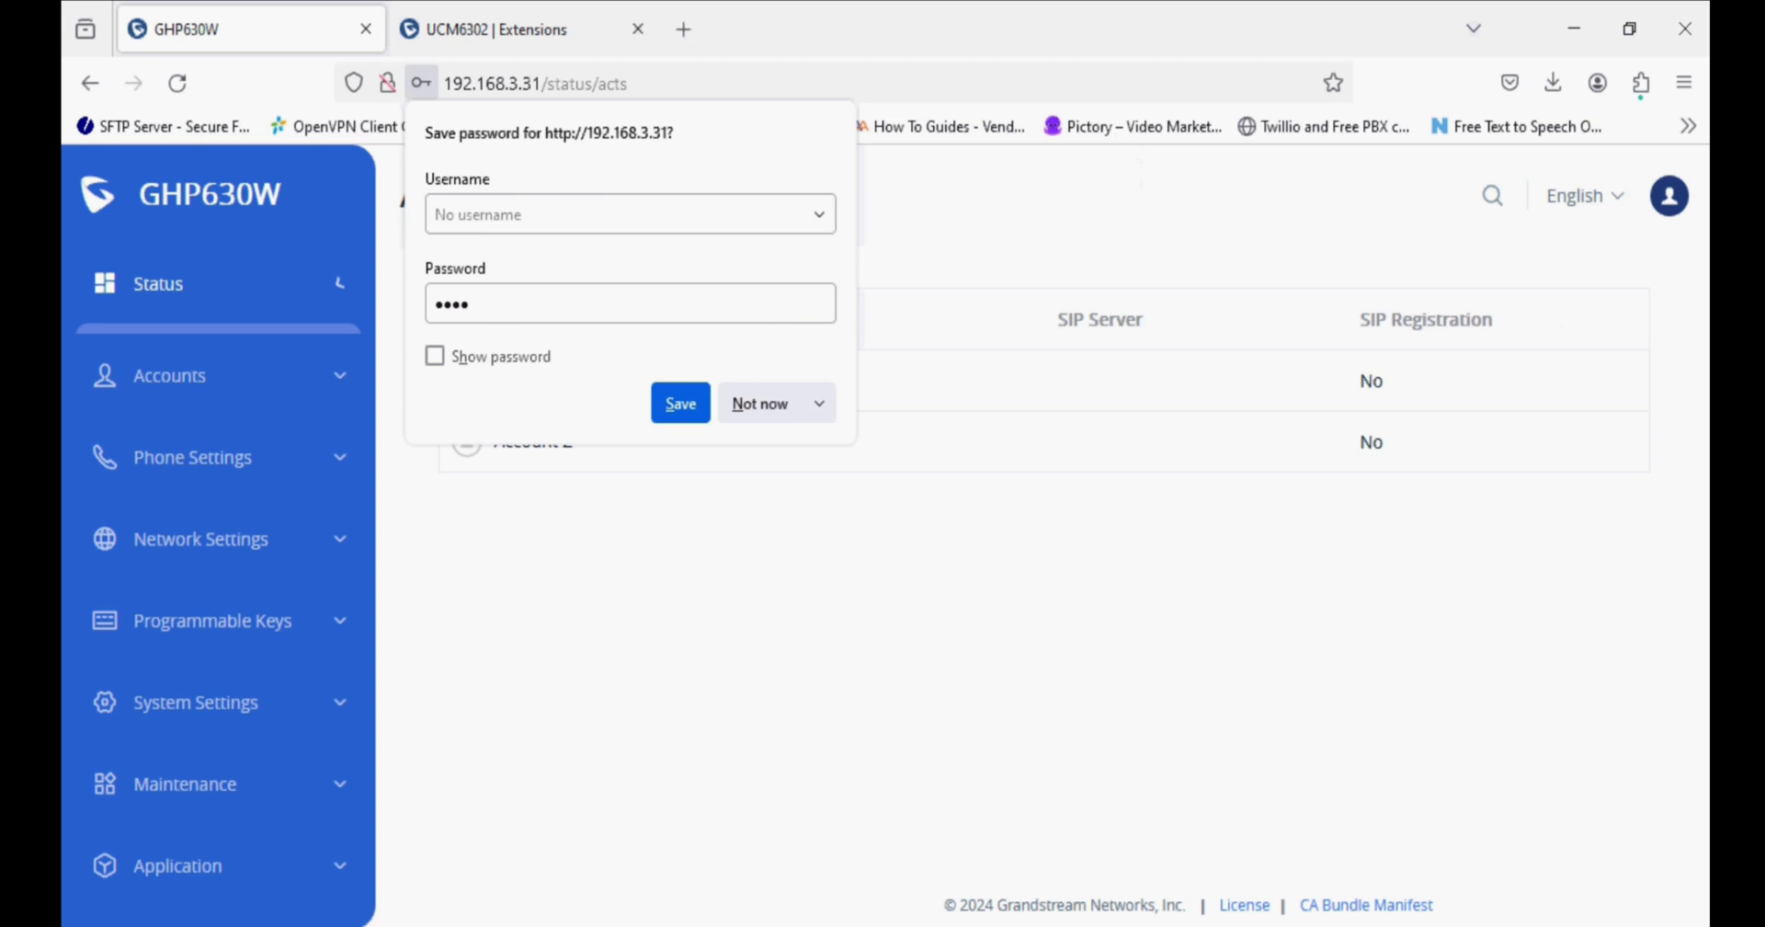
{"action": "left_click", "coordinate": [772, 402]}
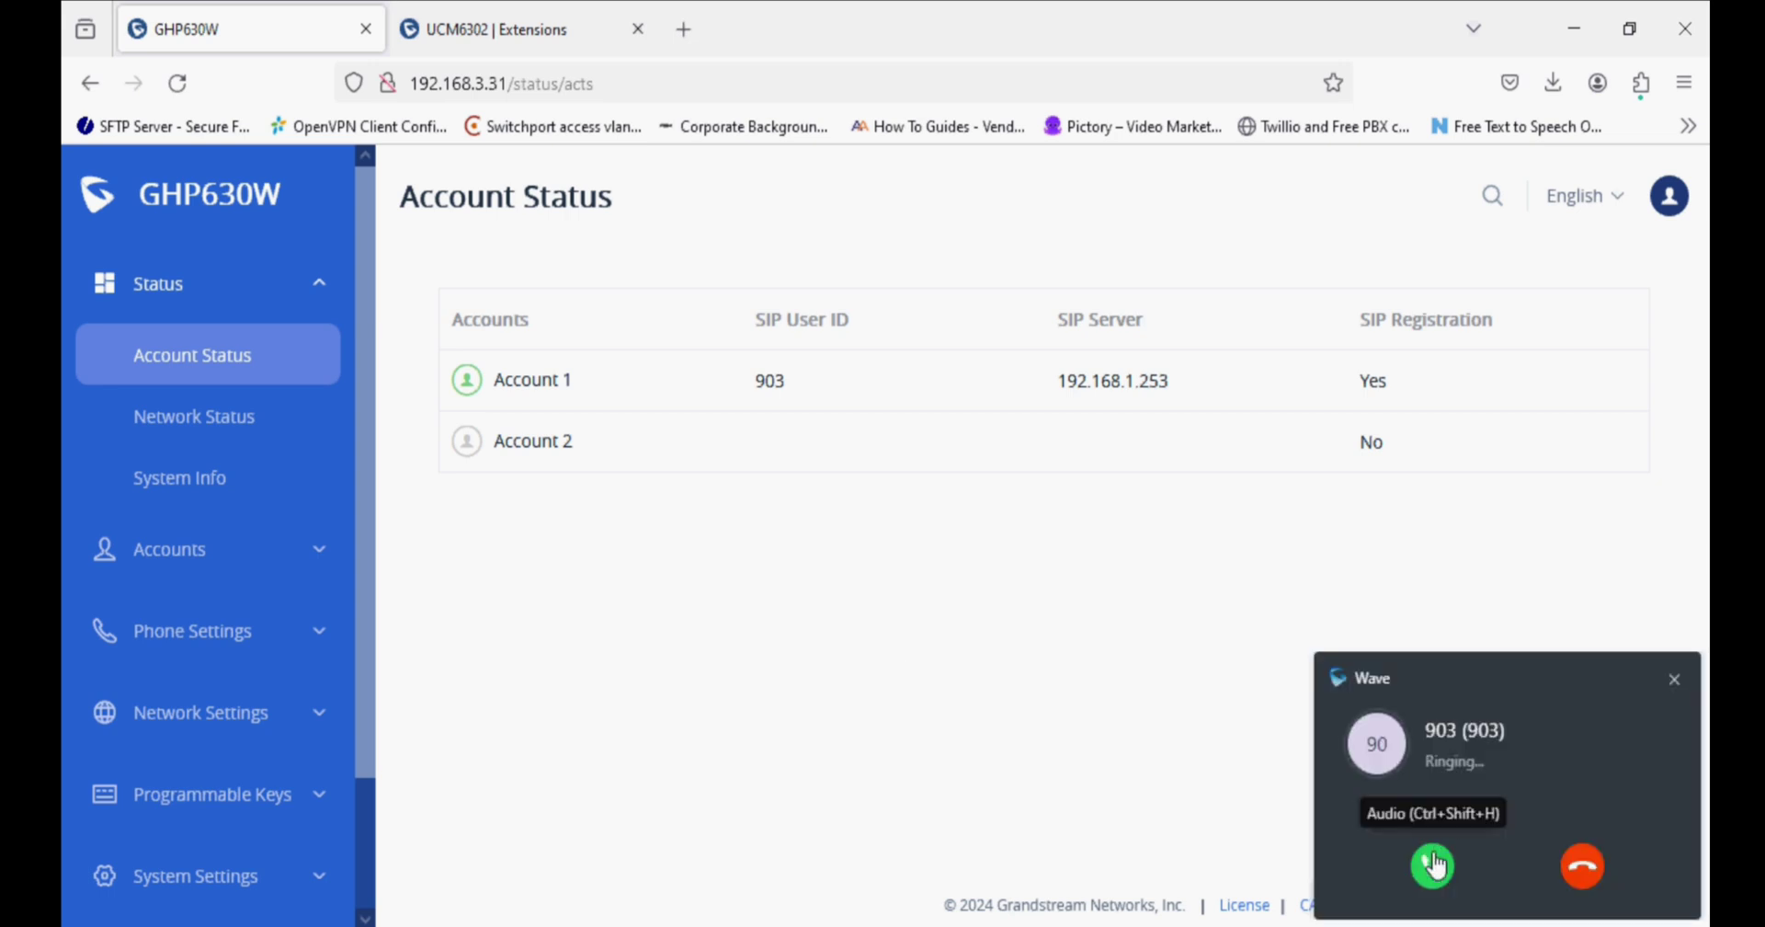
Answer the Wave call from extension 903 with audio, then end it.
{"action": "left_click", "coordinate": [1433, 864]}
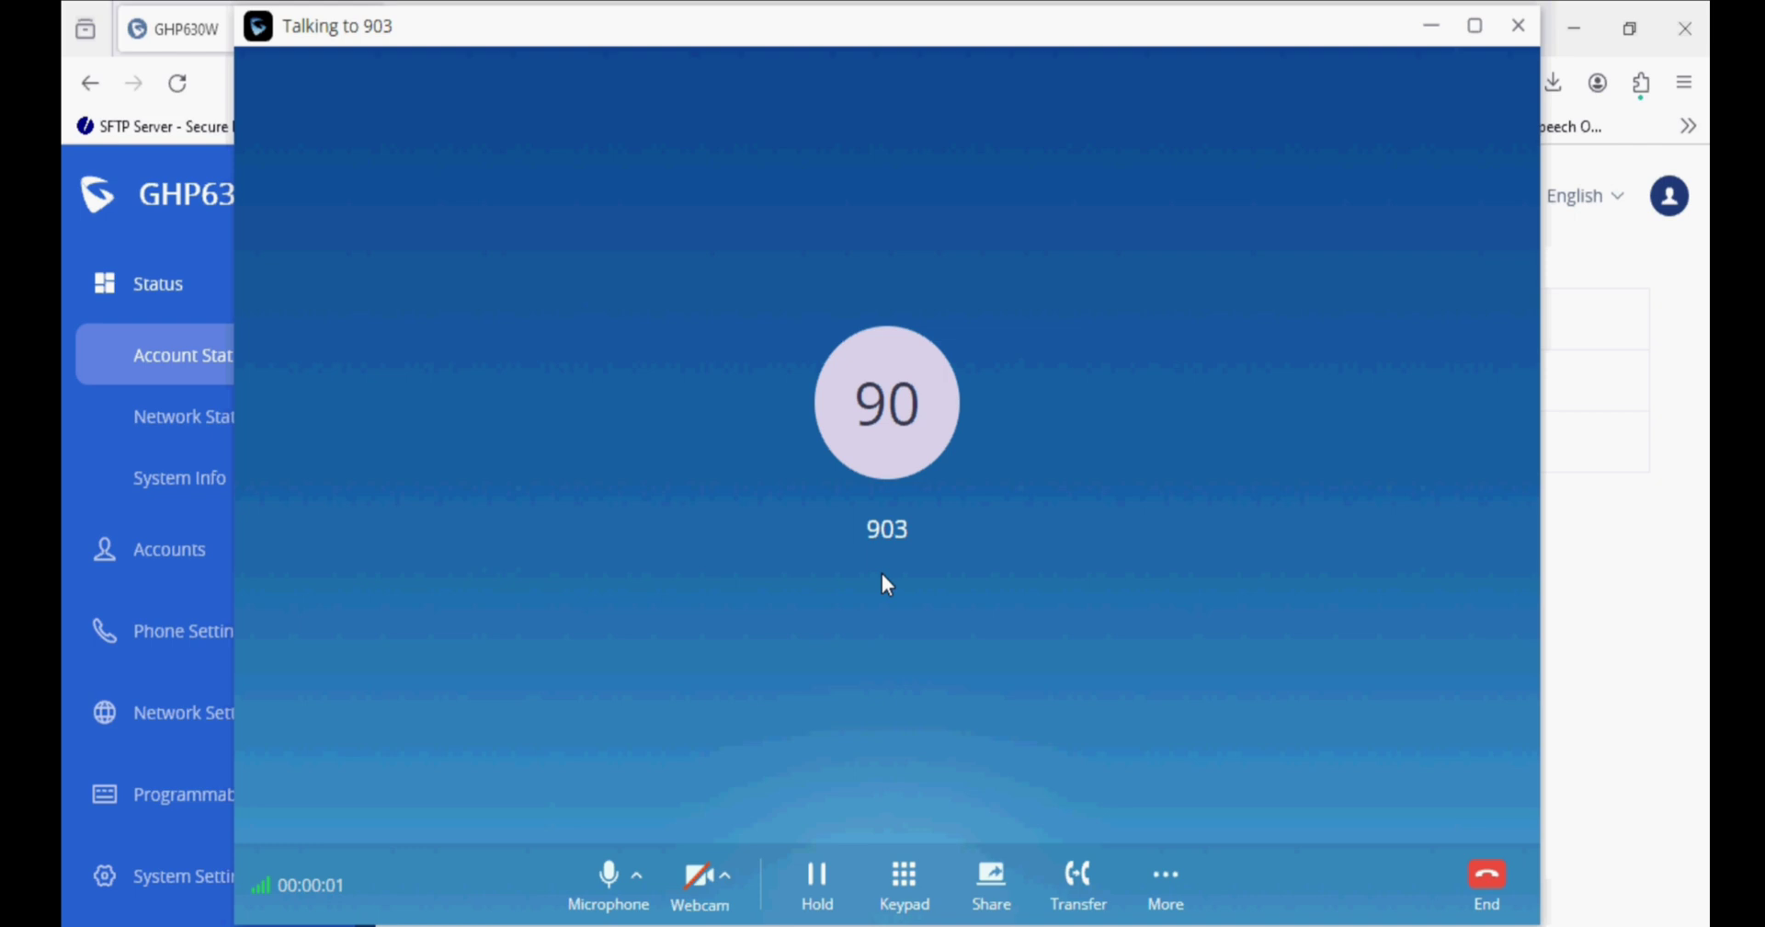
{"action": "left_click", "coordinate": [1487, 874]}
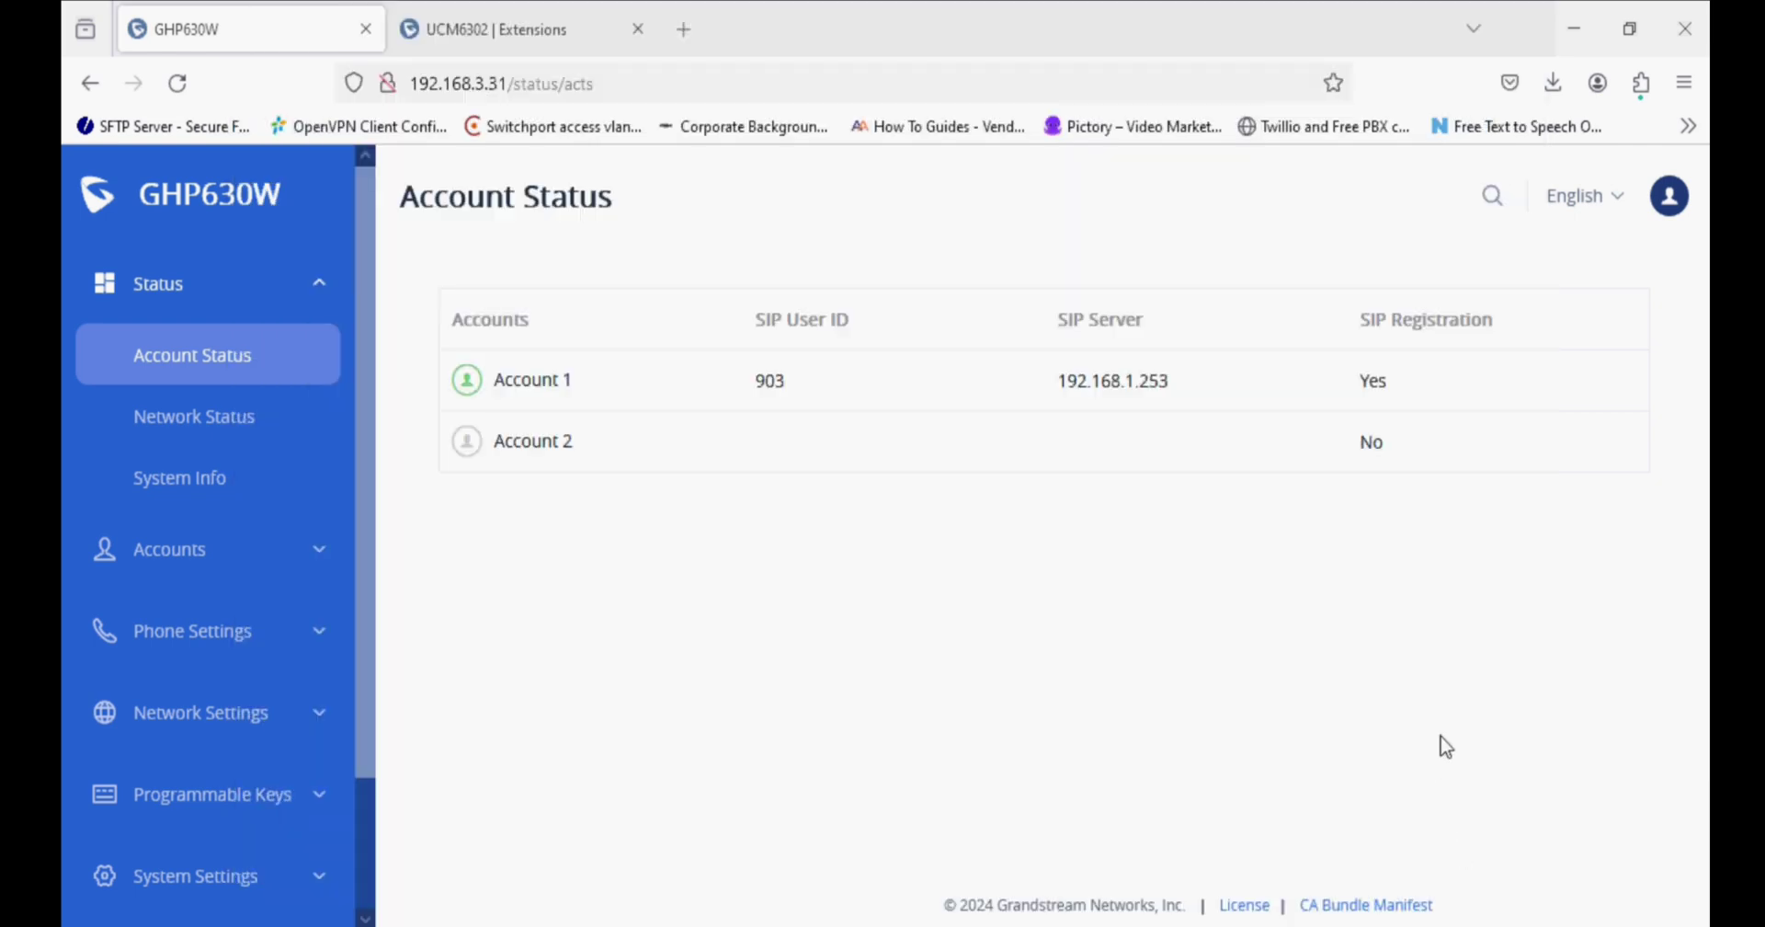